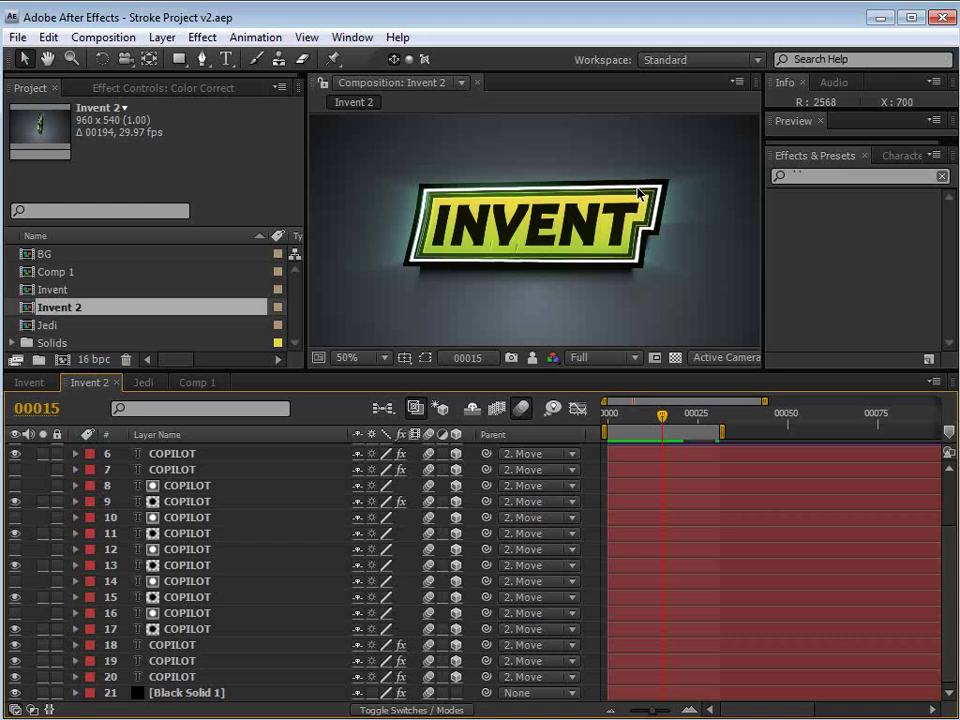
Examine the INVENT sign in the Invent 2 composition and the GIZMO sign in the Invent composition up close
{"action": "scroll", "coordinate": [500, 226], "scroll_direction": "up", "scroll_amount": 2}
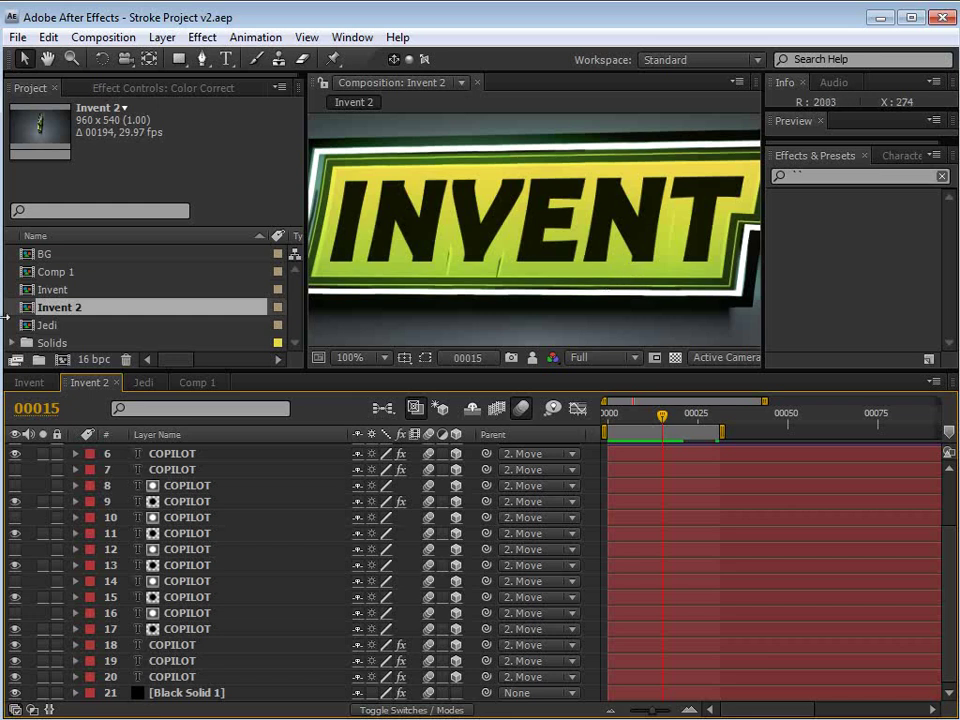
{"action": "left_click", "coordinate": [22, 383]}
{"action": "key", "text": "slash"}
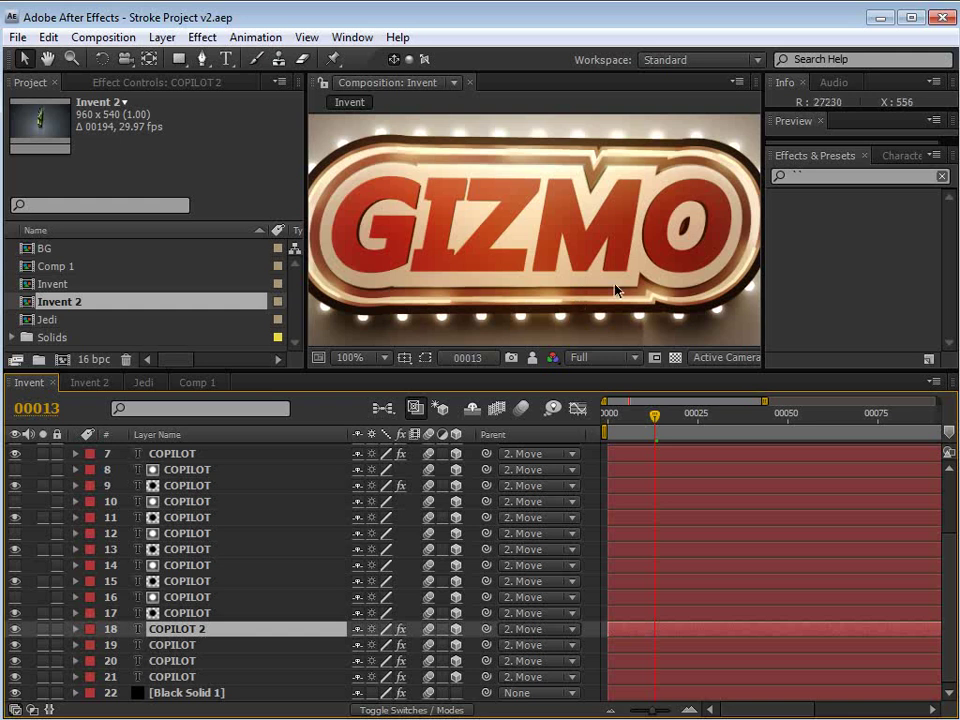
{"action": "key", "text": "comma"}
{"action": "key", "text": "period"}
{"action": "key", "text": "comma"}
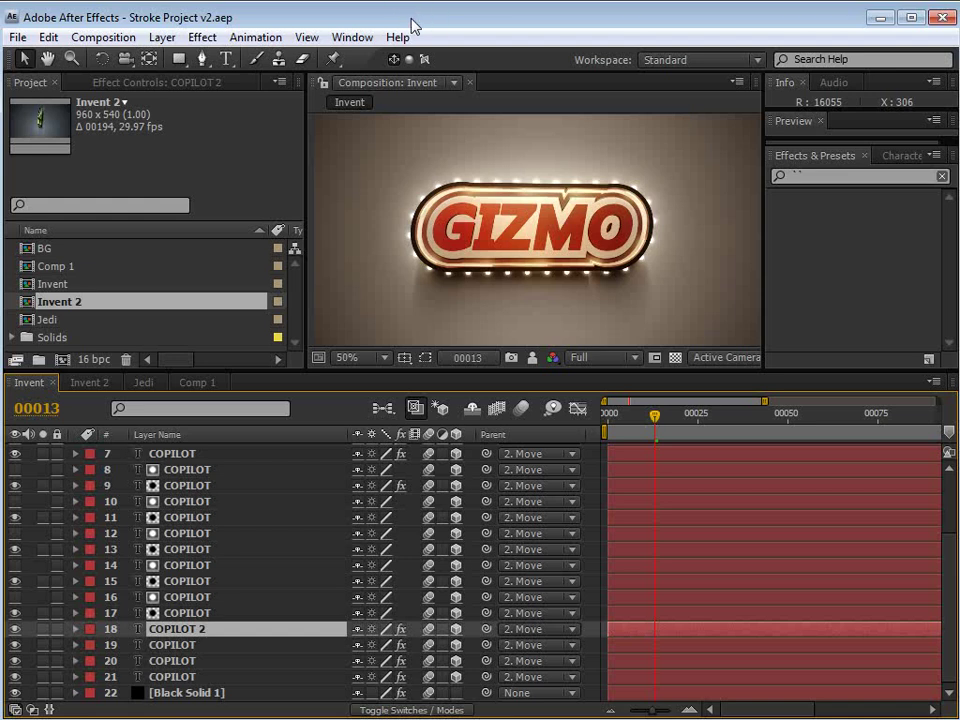
Make the composition viewer area taller and examine the GIZMO sign's outlines at 100% magnification
{"action": "left_click_drag", "start_coordinate": [290, 375], "coordinate": [290, 401]}
{"action": "left_click", "coordinate": [190, 358]}
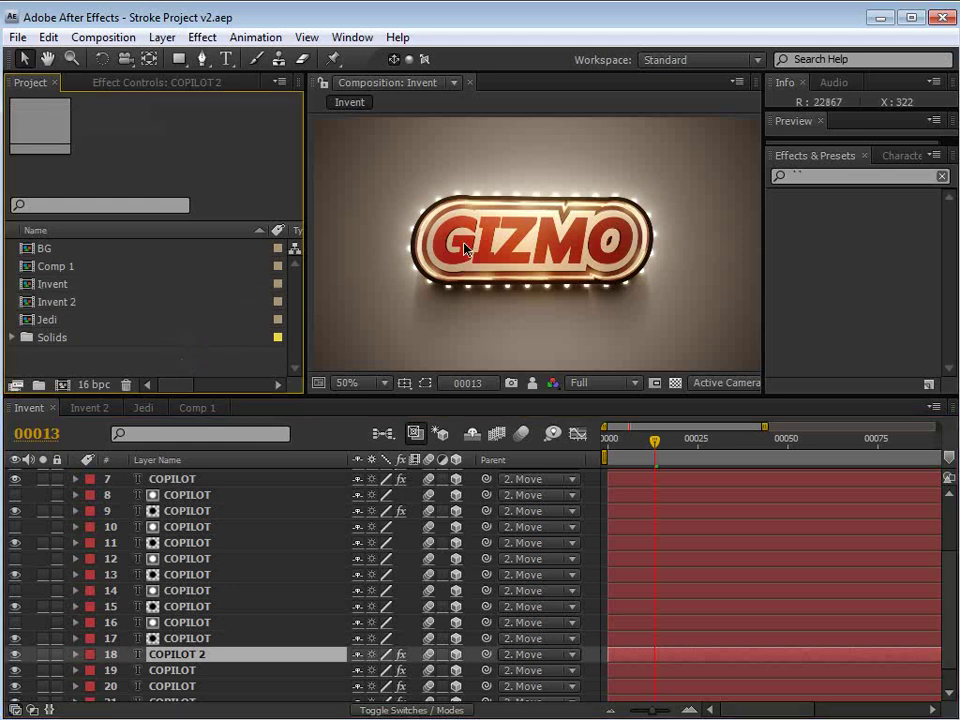
{"action": "scroll", "coordinate": [464, 244], "scroll_direction": "up", "scroll_amount": 1}
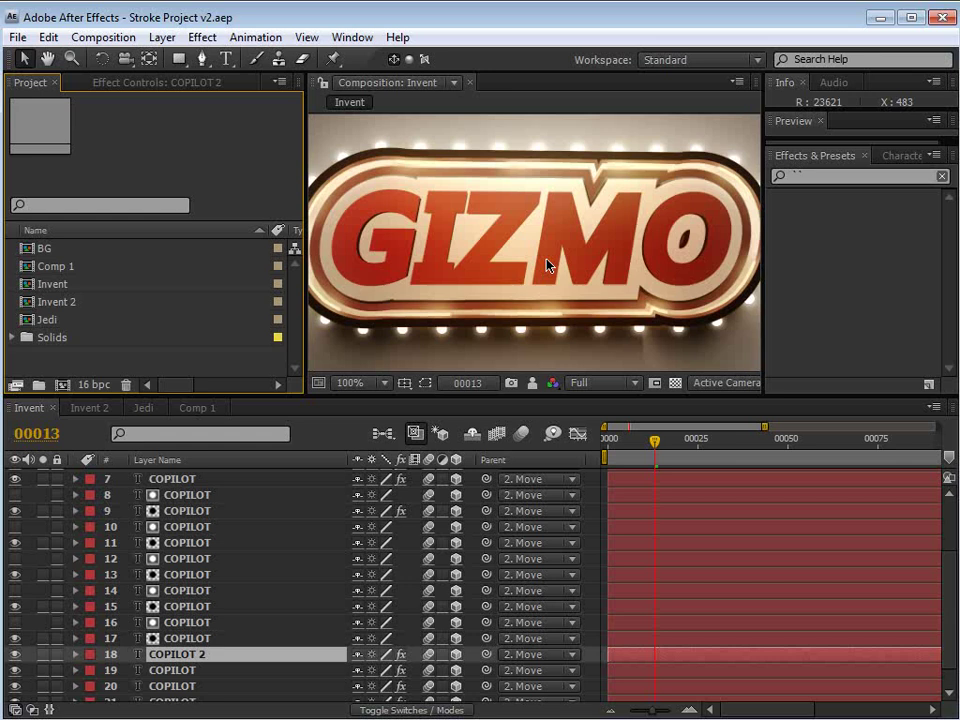
Switch to Firefox and read the Tron Project and Walk-Through post on the Video Copilot blog
{"action": "key", "text": "alt+Tab"}
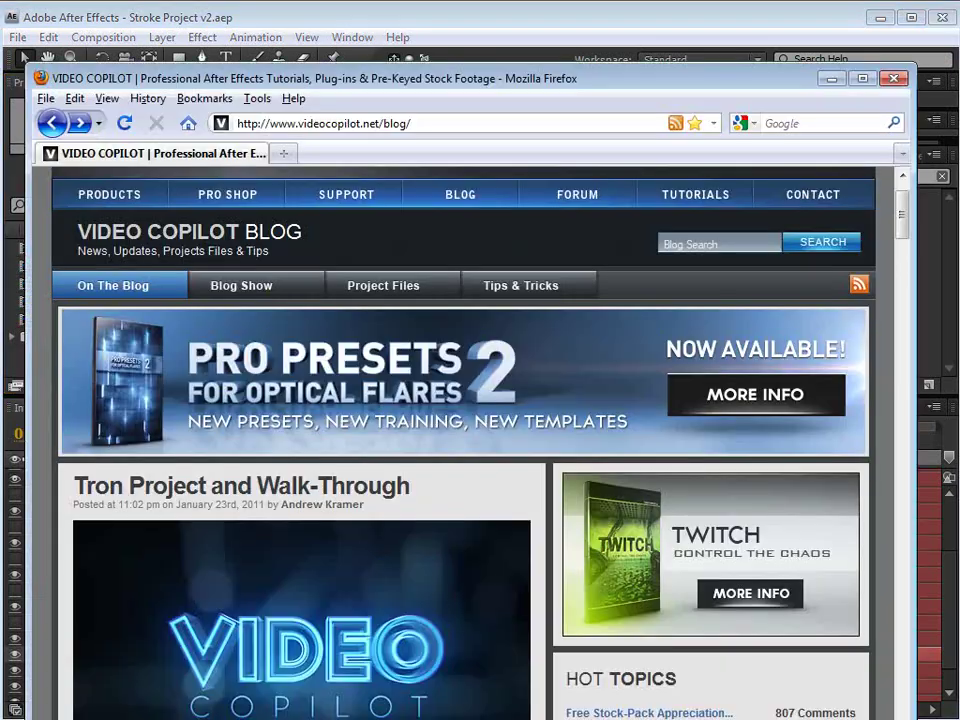
{"action": "scroll", "coordinate": [485, 620], "scroll_direction": "up", "scroll_amount": 2}
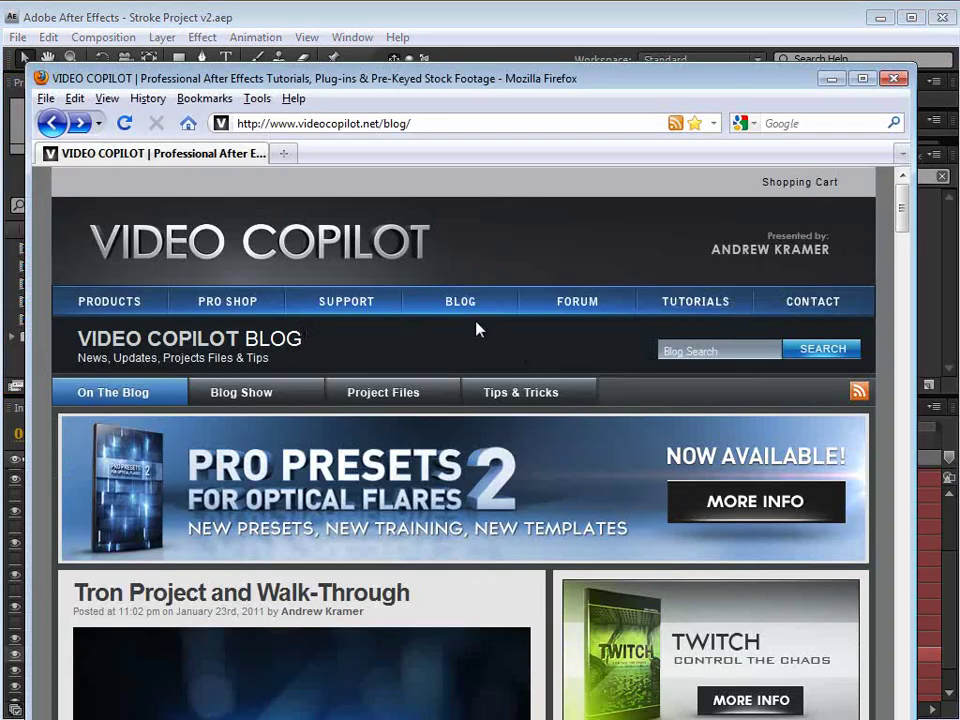
{"action": "scroll", "coordinate": [520, 580], "scroll_direction": "down", "scroll_amount": 2}
{"action": "scroll", "coordinate": [140, 460], "scroll_direction": "down", "scroll_amount": 2}
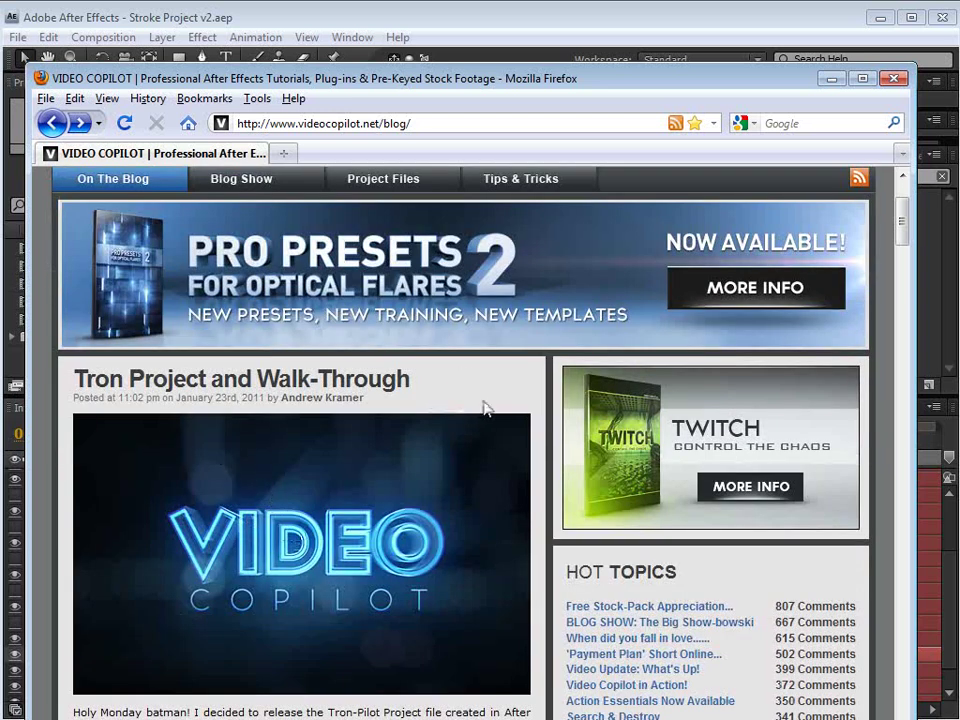
{"action": "scroll", "coordinate": [484, 407], "scroll_direction": "down", "scroll_amount": 1}
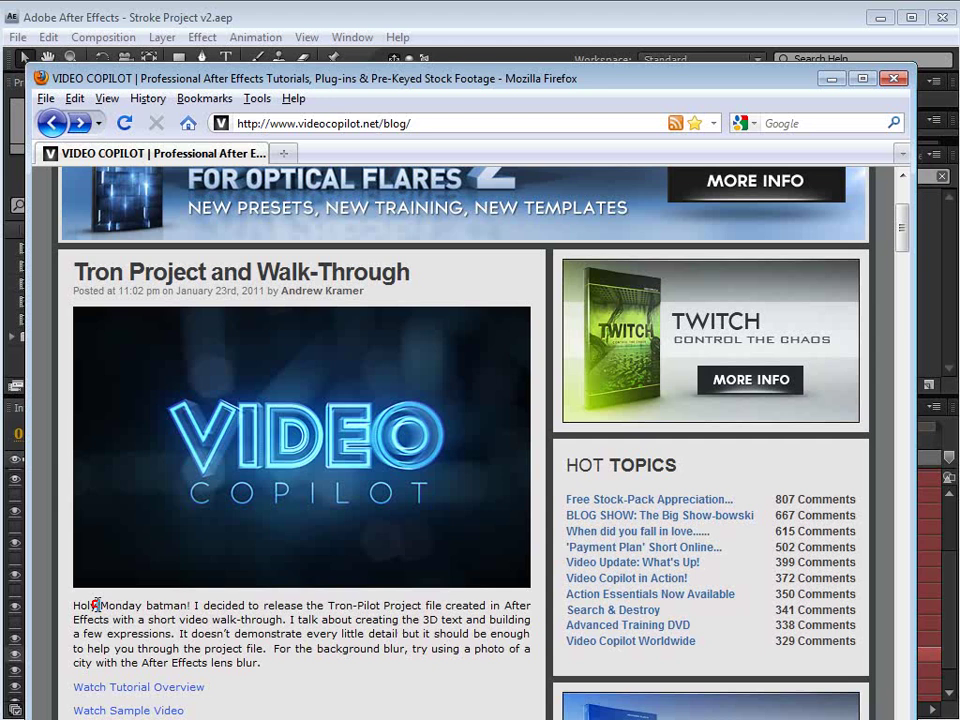
{"action": "left_click_drag", "start_coordinate": [96, 605], "coordinate": [281, 666]}
{"action": "left_click", "coordinate": [282, 667]}
{"action": "scroll", "coordinate": [388, 332], "scroll_direction": "down", "scroll_amount": 2}
{"action": "left_click", "coordinate": [376, 546]}
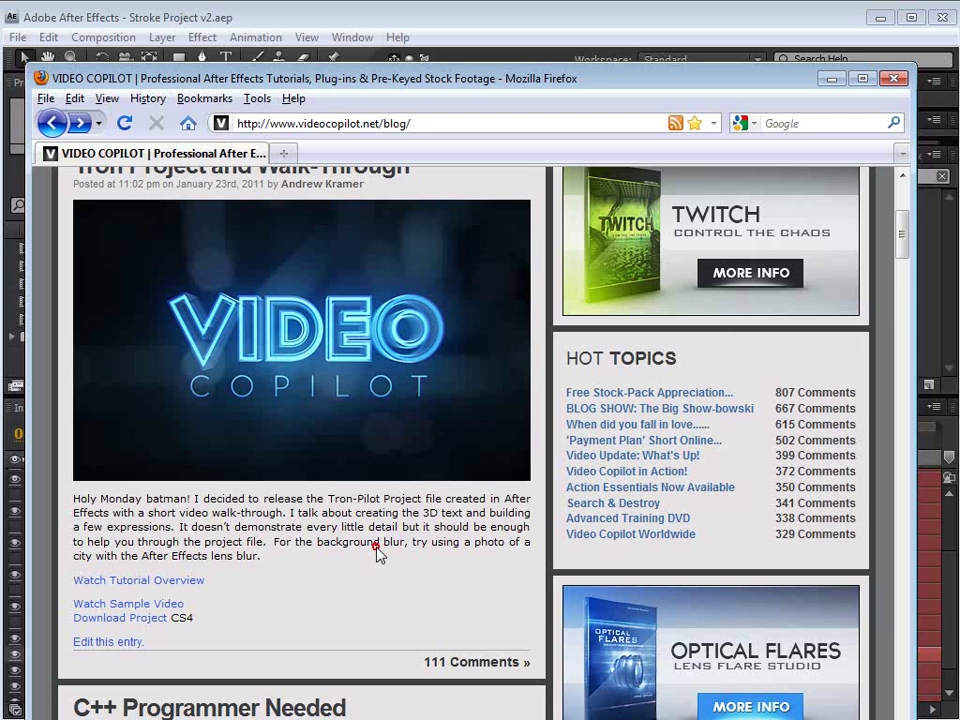
Switch back to After Effects and compare the sign designs in the Invent and Invent 2 compositions
{"action": "left_click", "coordinate": [428, 24]}
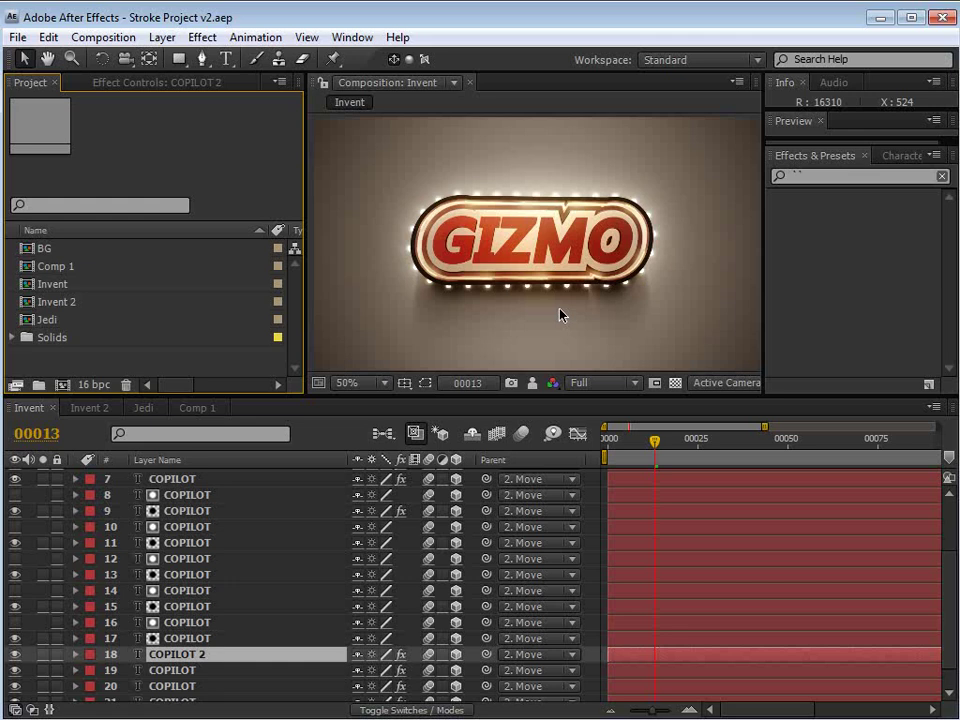
{"action": "left_click", "coordinate": [87, 408]}
{"action": "scroll", "coordinate": [498, 281], "scroll_direction": "down", "scroll_amount": 2}
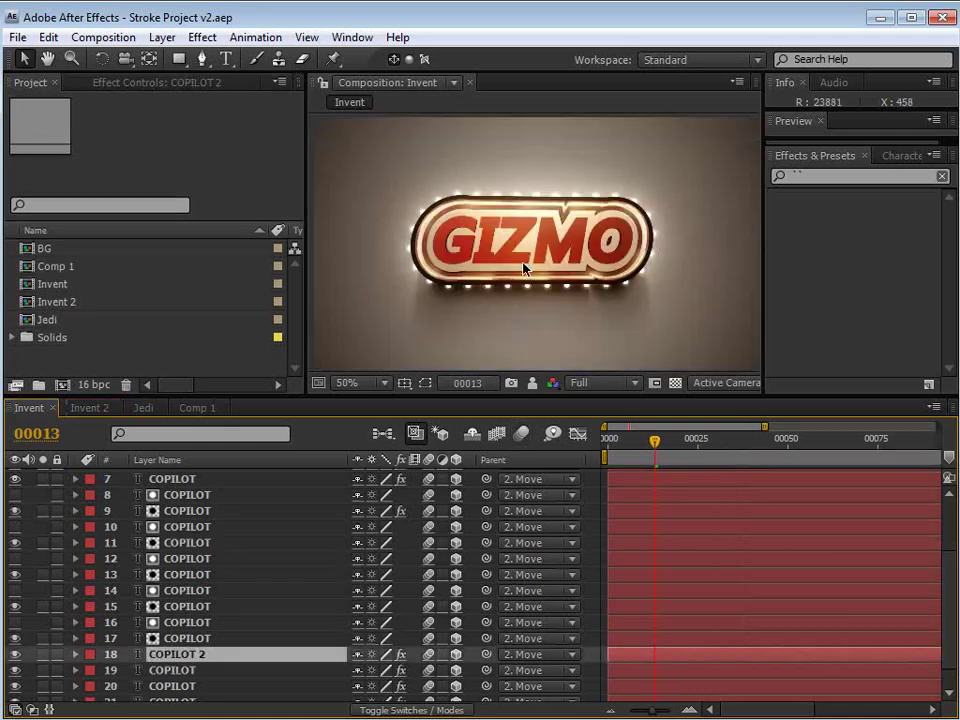
{"action": "left_click", "coordinate": [89, 408]}
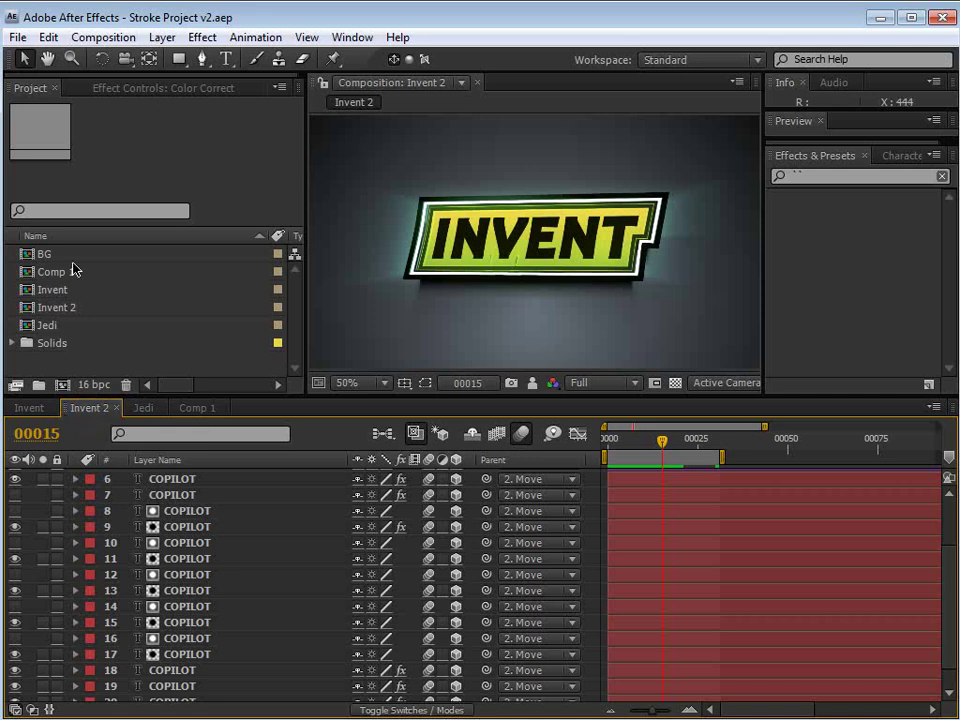
{"action": "left_click", "coordinate": [29, 408]}
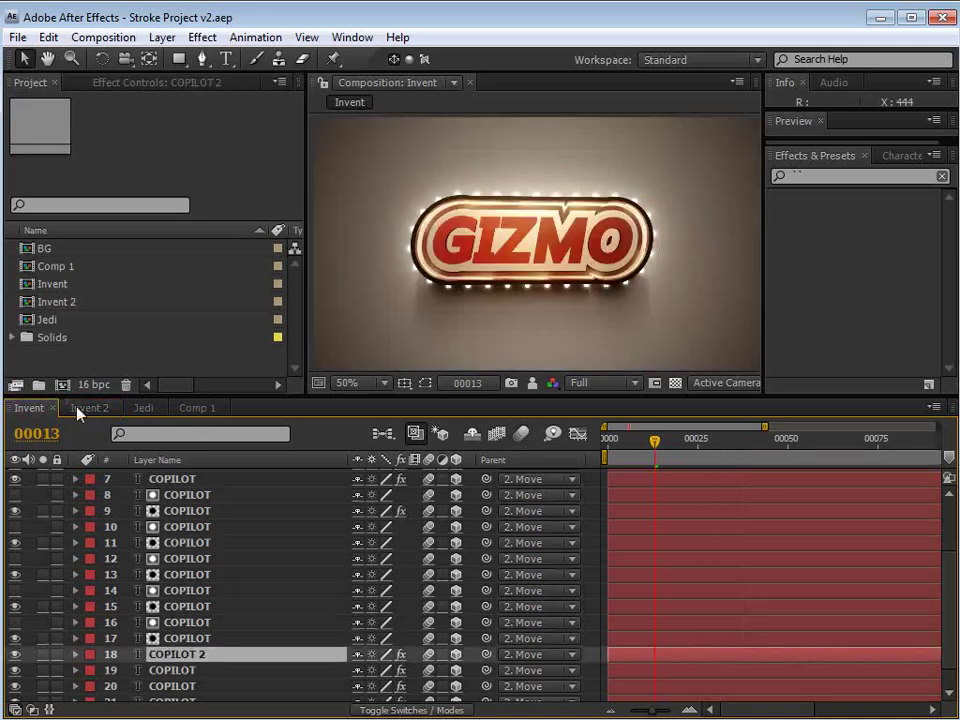
{"action": "left_click", "coordinate": [79, 412]}
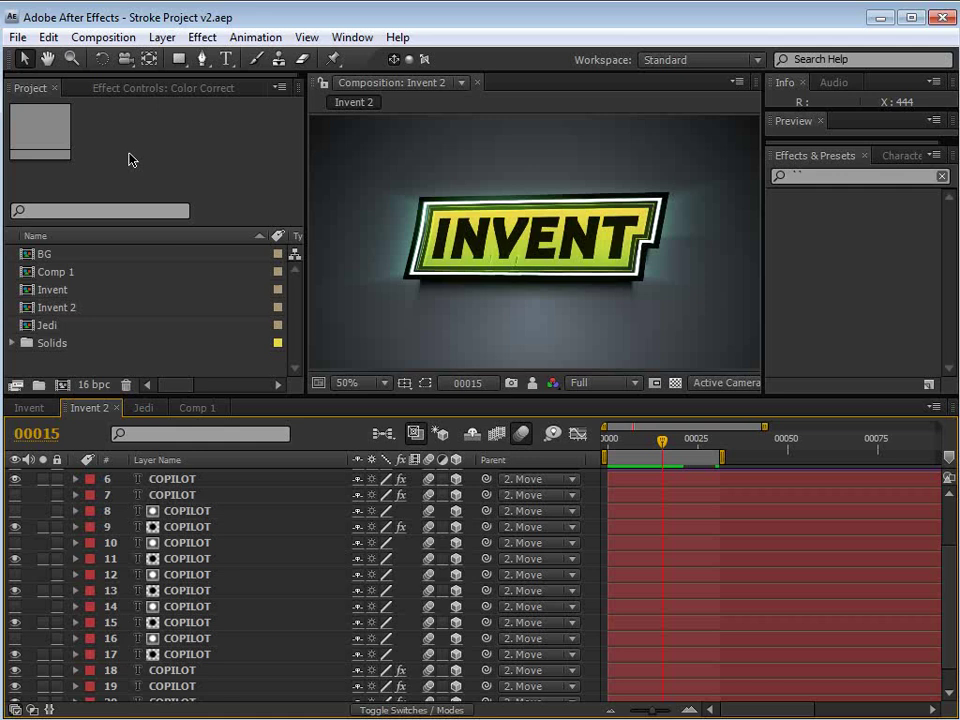
Create a new 960 x 540 composition with square pixels, 29.97 frames per second and a duration of 194 frames
{"action": "left_click", "coordinate": [103, 37]}
{"action": "left_click", "coordinate": [112, 58]}
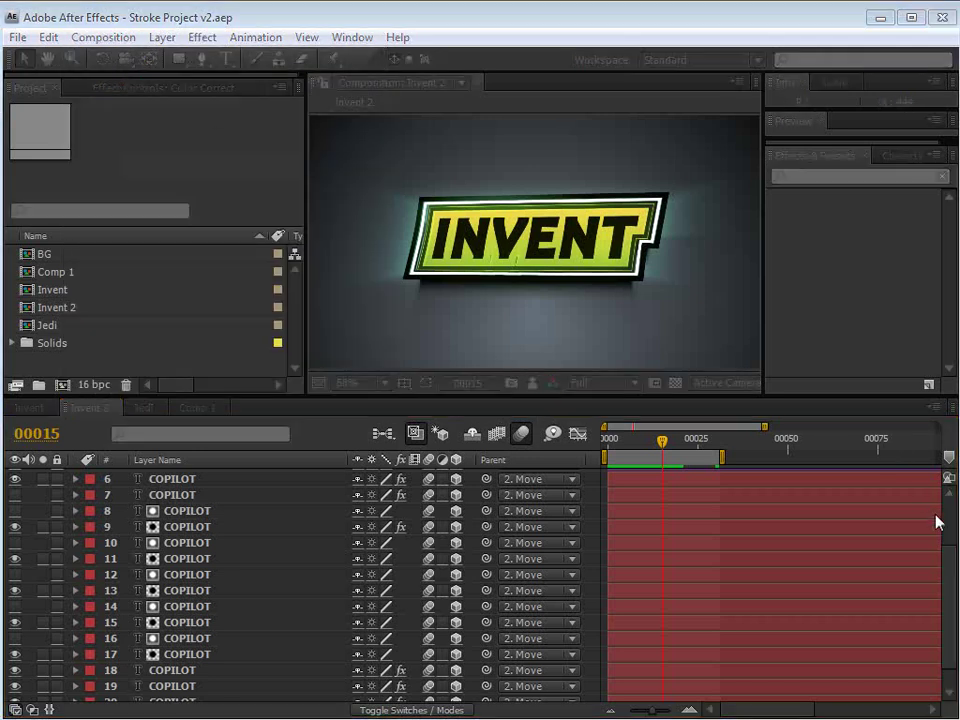
{"action": "left_click_drag", "start_coordinate": [494, 313], "coordinate": [330, 255]}
{"action": "left_click", "coordinate": [600, 651]}
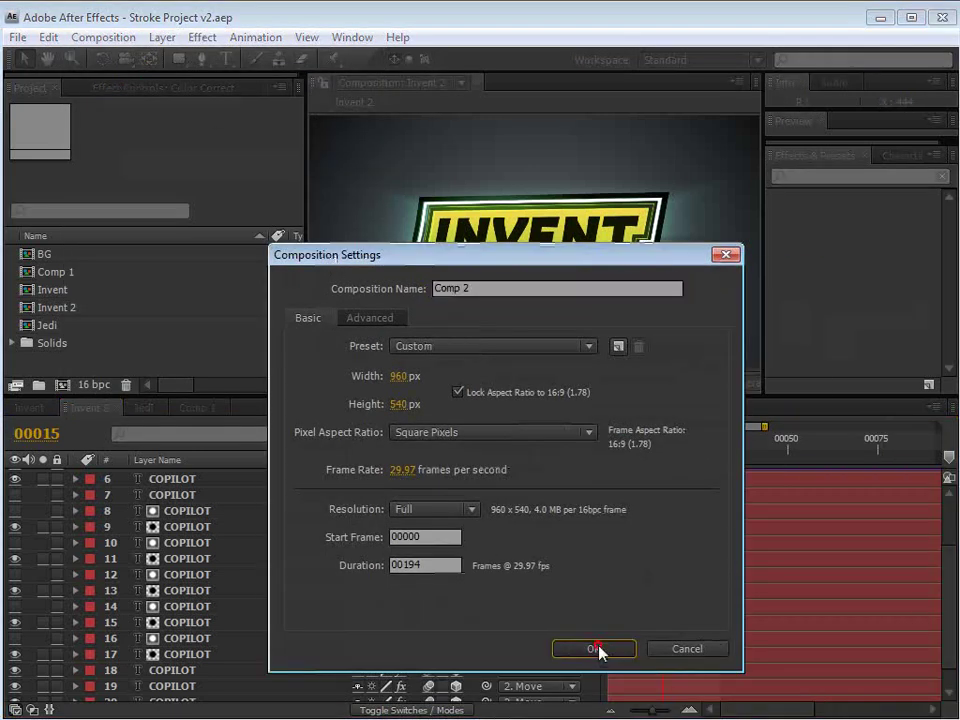
{"action": "scroll", "coordinate": [493, 304], "scroll_direction": "down", "scroll_amount": 2}
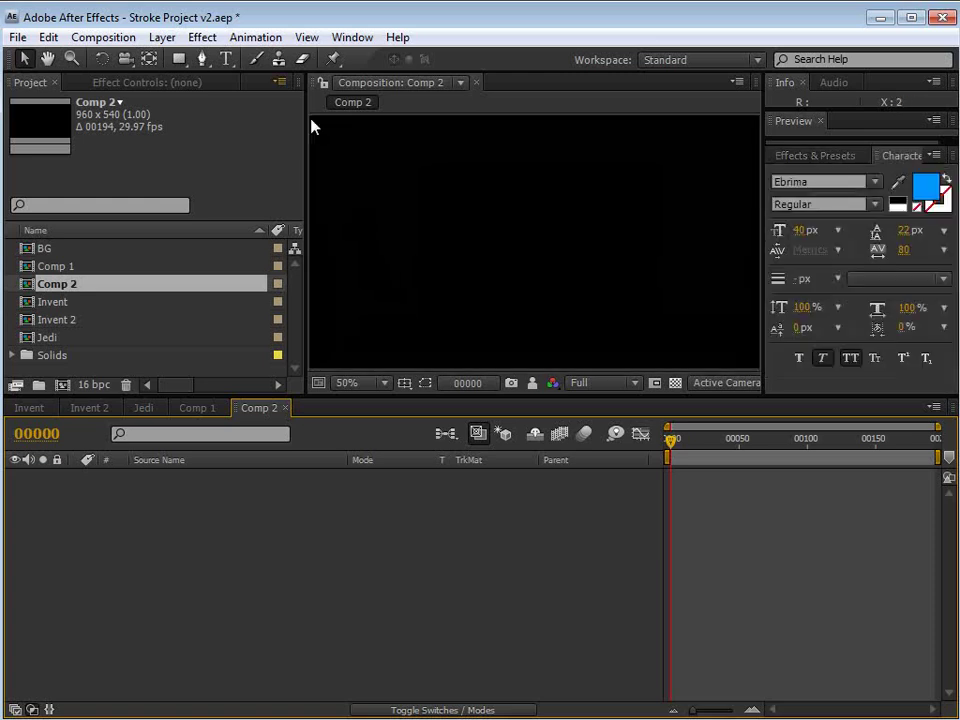
Add the text ROCKET near the middle of the new composition and set its font size to 71 px
{"action": "left_click", "coordinate": [228, 59]}
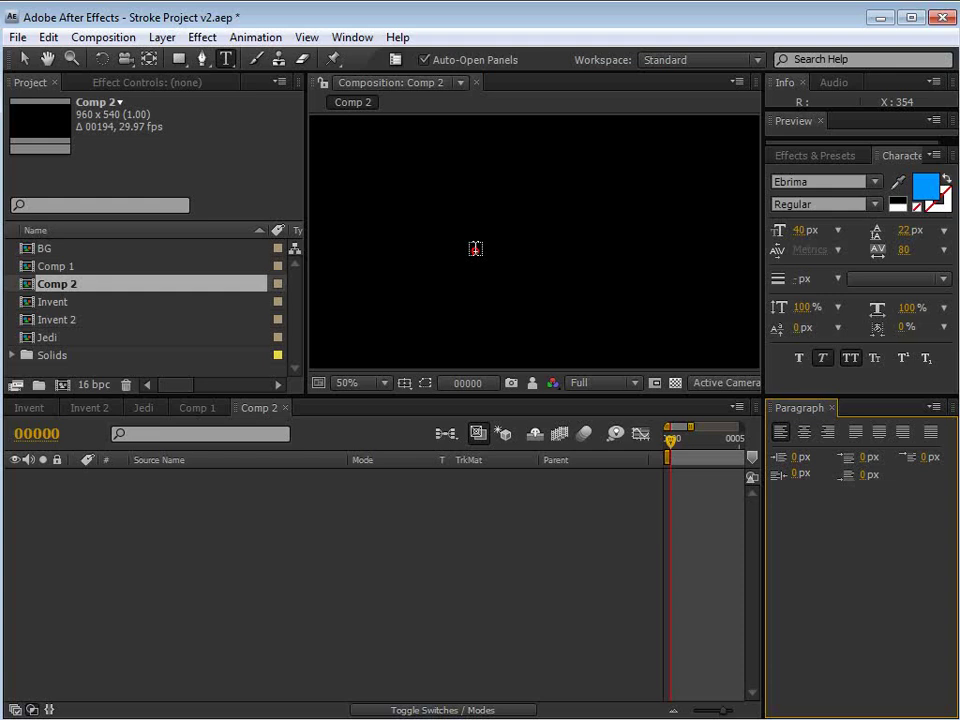
{"action": "left_click", "coordinate": [476, 250]}
{"action": "type", "text": "ROCKET"}
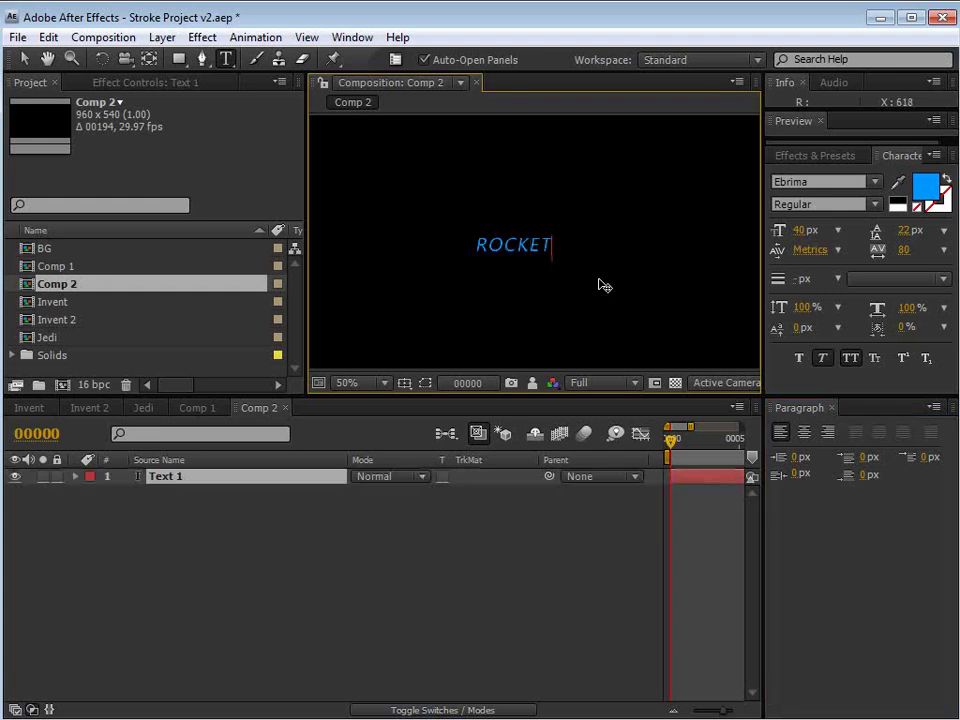
{"action": "key", "text": "ctrl+a"}
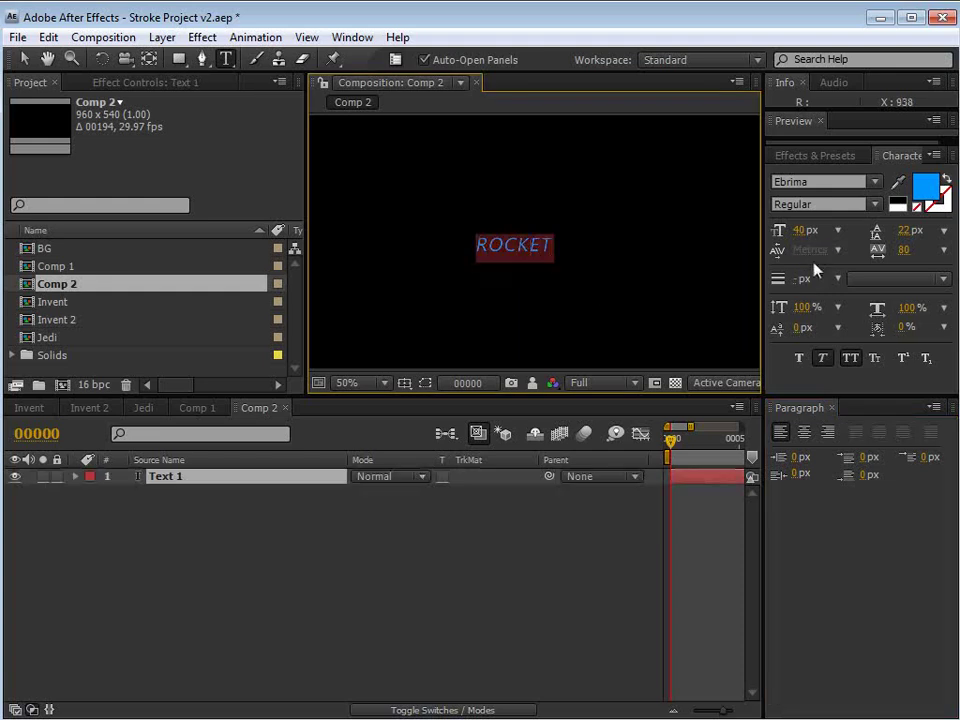
{"action": "left_click", "coordinate": [798, 230]}
{"action": "type", "text": "71"}
{"action": "key", "text": "Return"}
{"action": "left_click", "coordinate": [22, 57]}
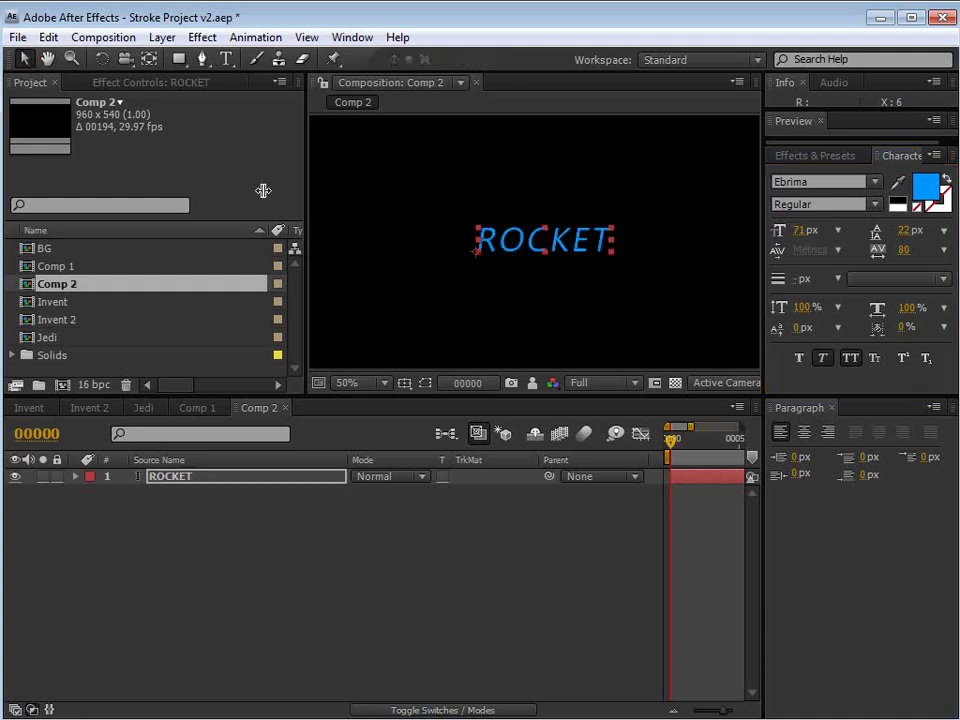
Scale up the ROCKET text and centre it in the frame, using the Title/Action Safe guides as a temporary reference
{"action": "key", "text": "apostrophe"}
{"action": "left_click", "coordinate": [403, 382]}
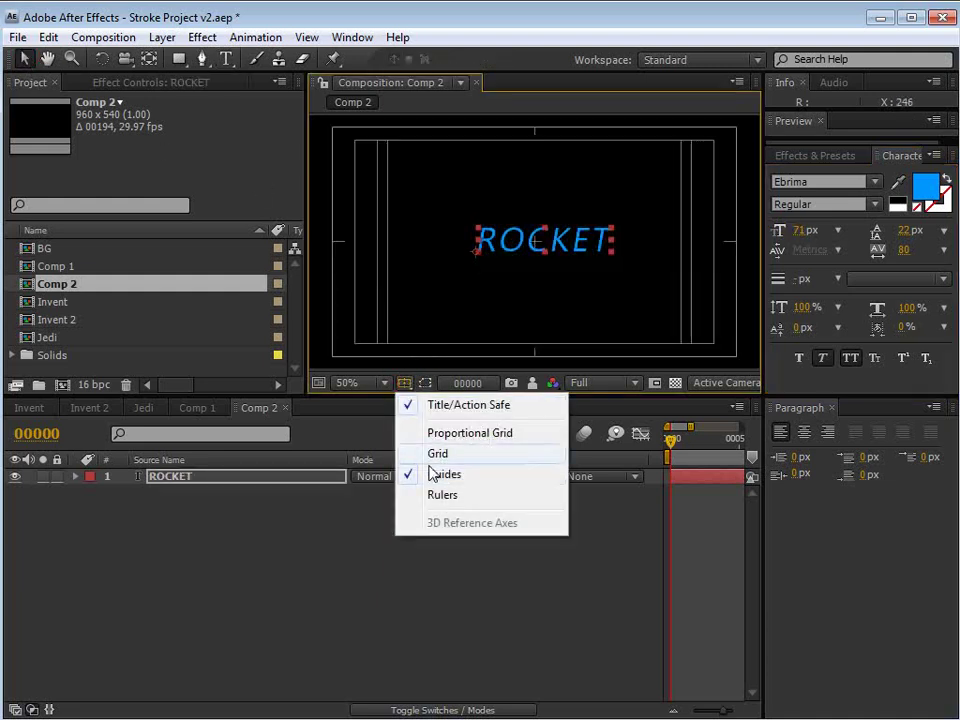
{"action": "left_click", "coordinate": [601, 231]}
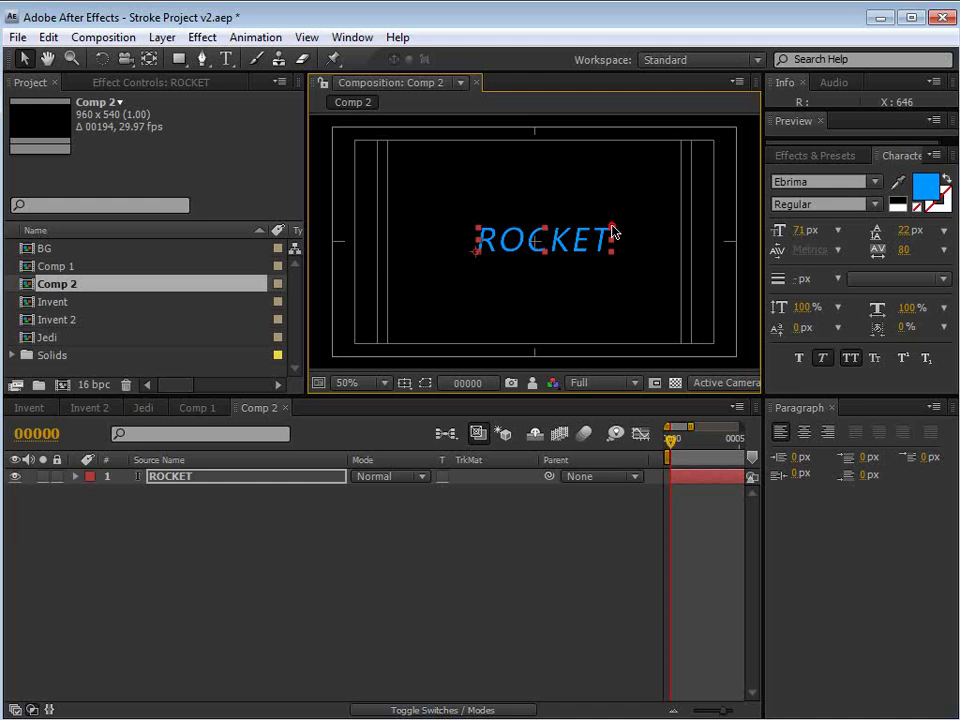
{"action": "left_click_drag", "start_coordinate": [612, 229], "coordinate": [586, 244]}
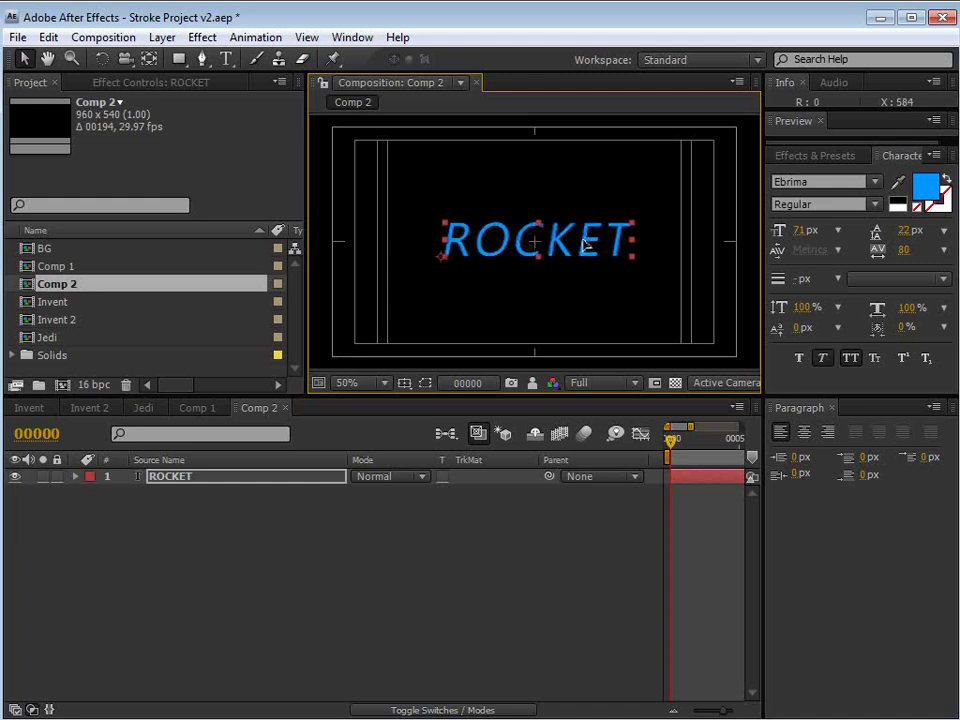
{"action": "left_click", "coordinate": [570, 274]}
{"action": "key", "text": "apostrophe"}
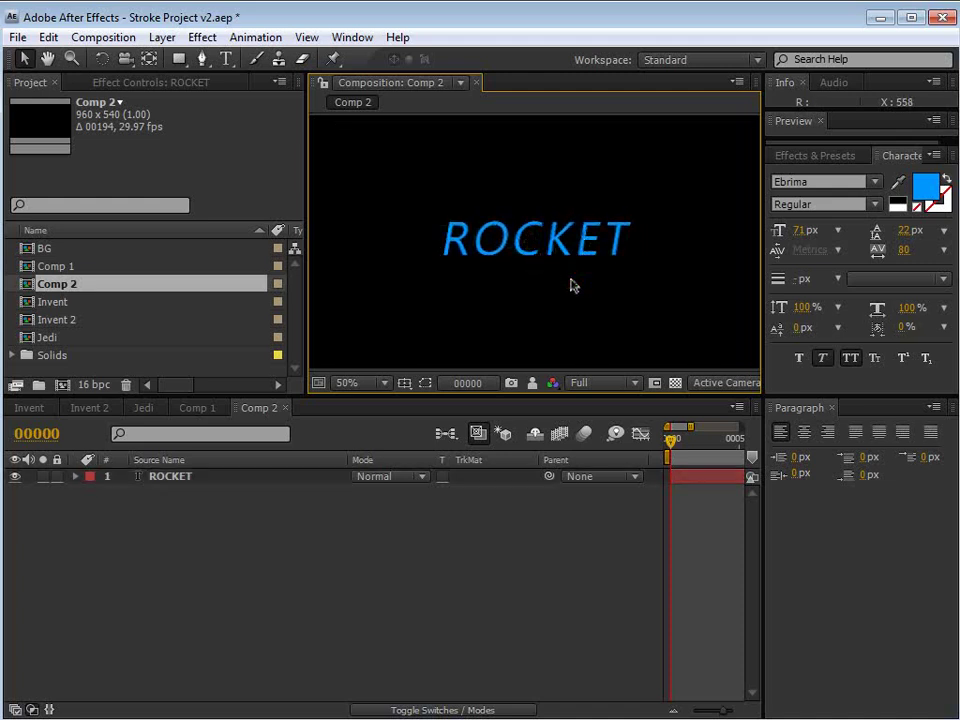
Examine the outlines around the JEDI text in the Jedi composition up close and return to Comp 2
{"action": "left_click", "coordinate": [568, 236]}
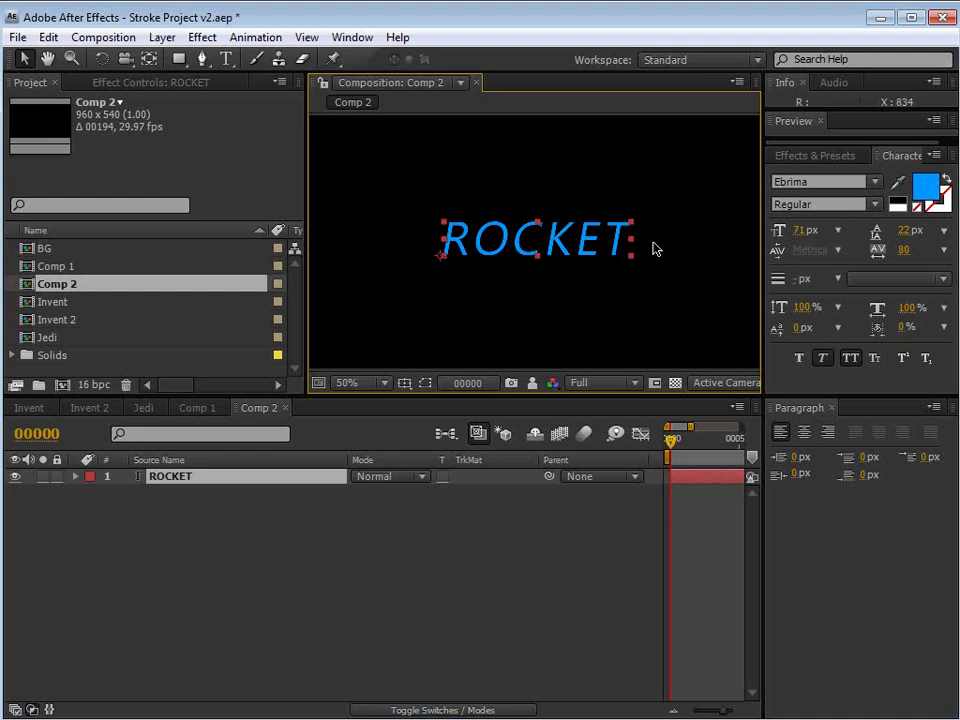
{"action": "left_click", "coordinate": [145, 407]}
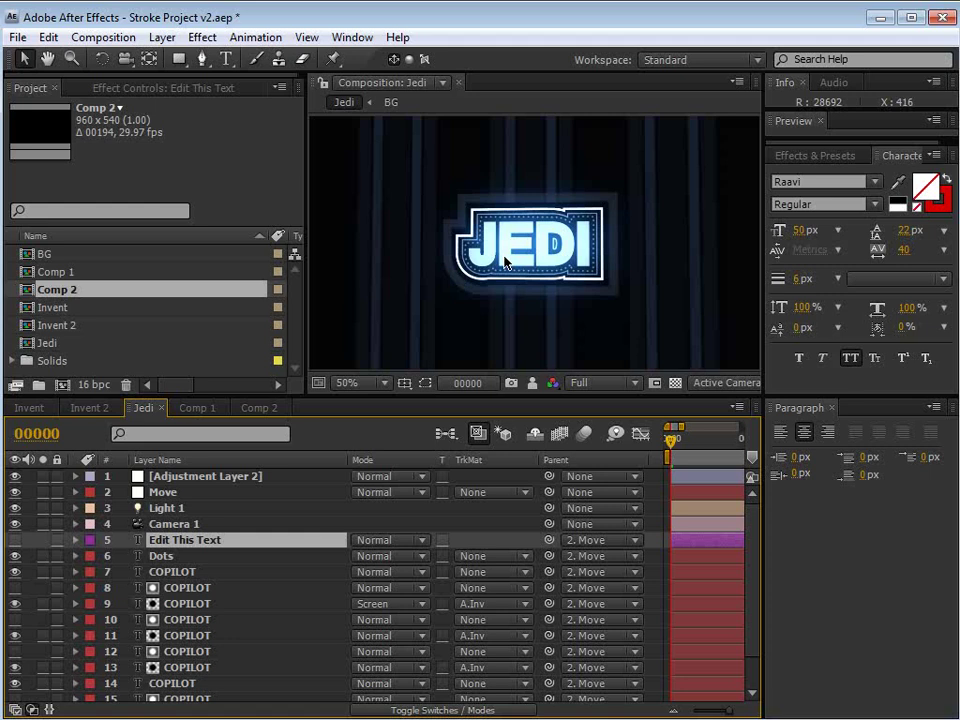
{"action": "scroll", "coordinate": [503, 256], "scroll_direction": "up", "scroll_amount": 1}
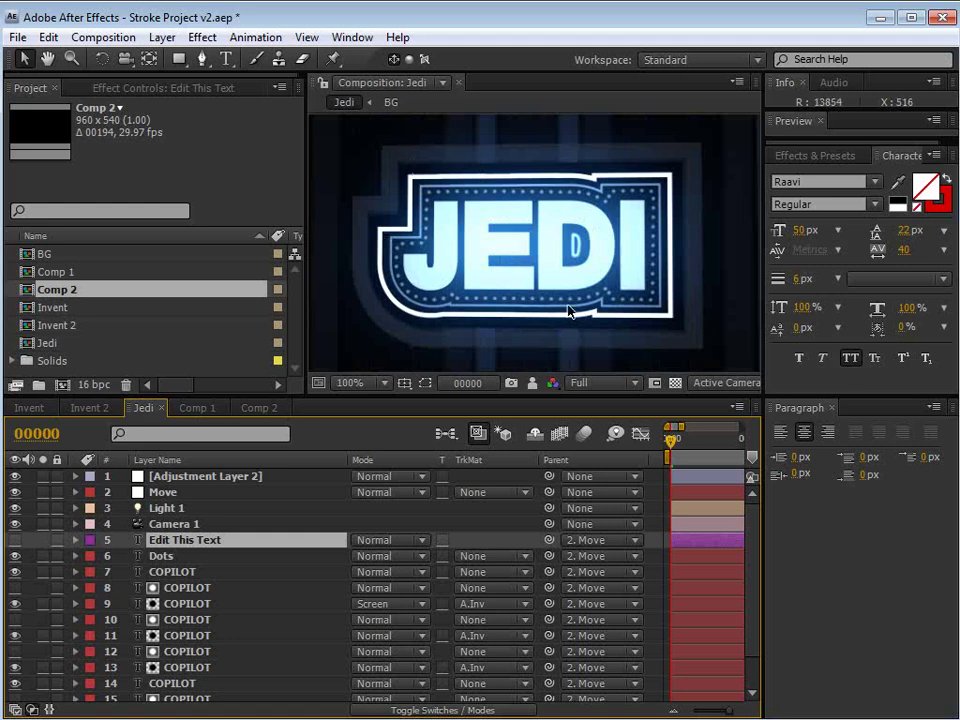
{"action": "left_click", "coordinate": [256, 408]}
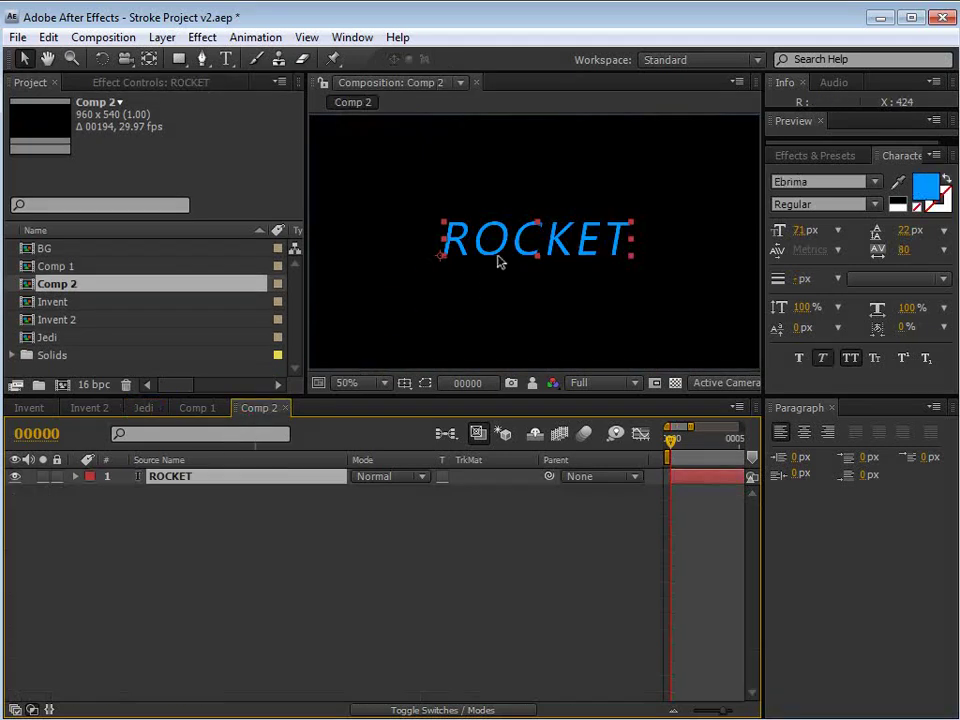
Give the ROCKET text a light blue stroke (#1BB9ED) and remove its fill colour
{"action": "left_click", "coordinate": [831, 408]}
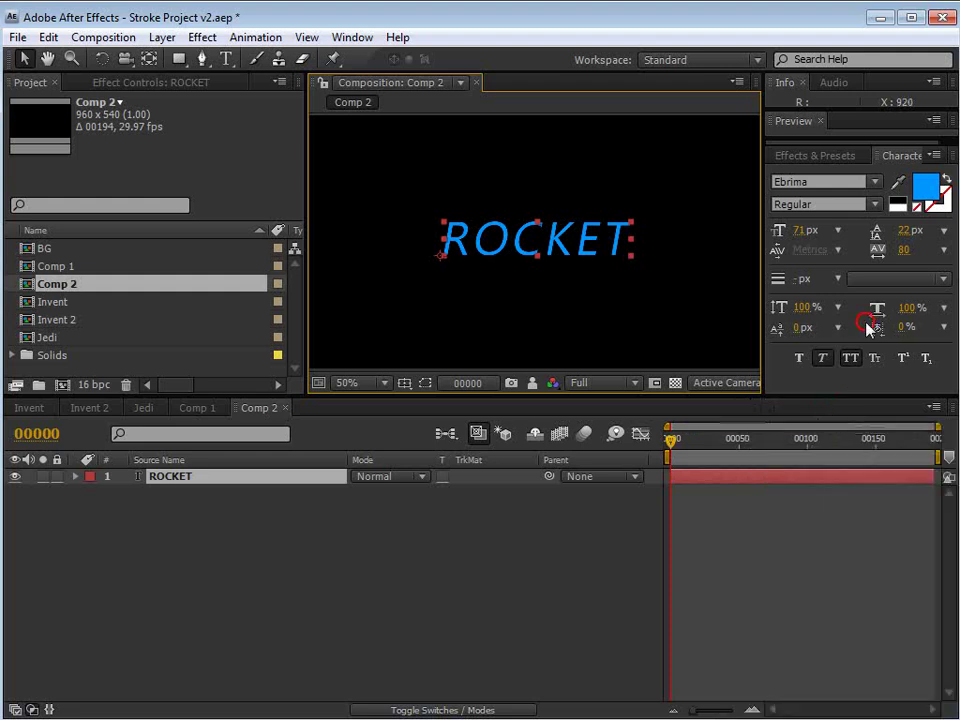
{"action": "left_click", "coordinate": [936, 200]}
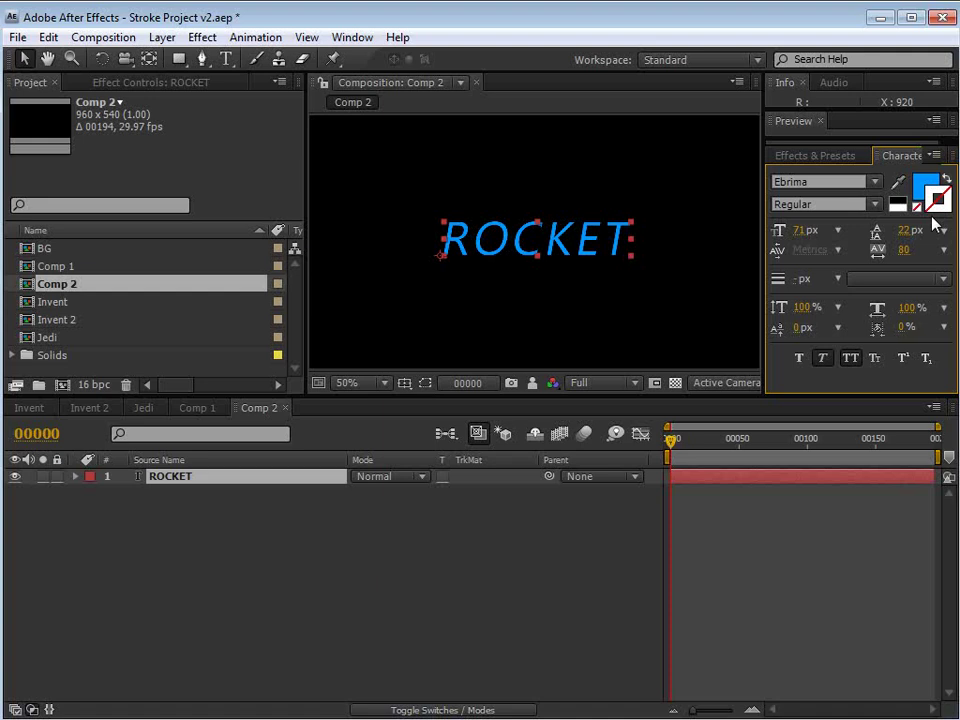
{"action": "left_click", "coordinate": [936, 200]}
{"action": "left_click_drag", "start_coordinate": [685, 488], "coordinate": [675, 379]}
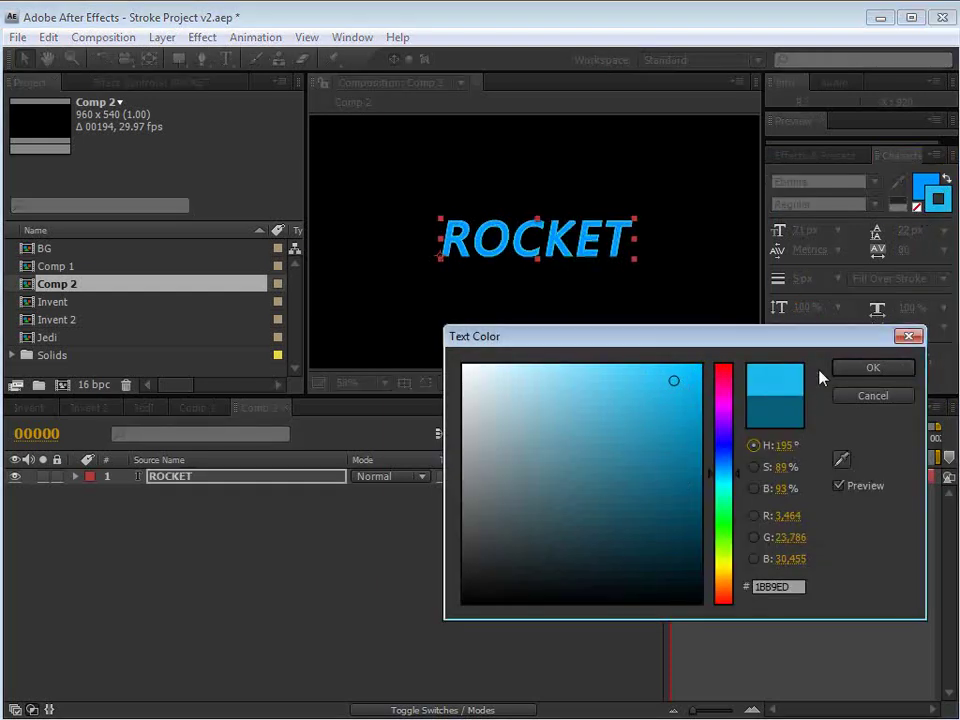
{"action": "left_click", "coordinate": [853, 368]}
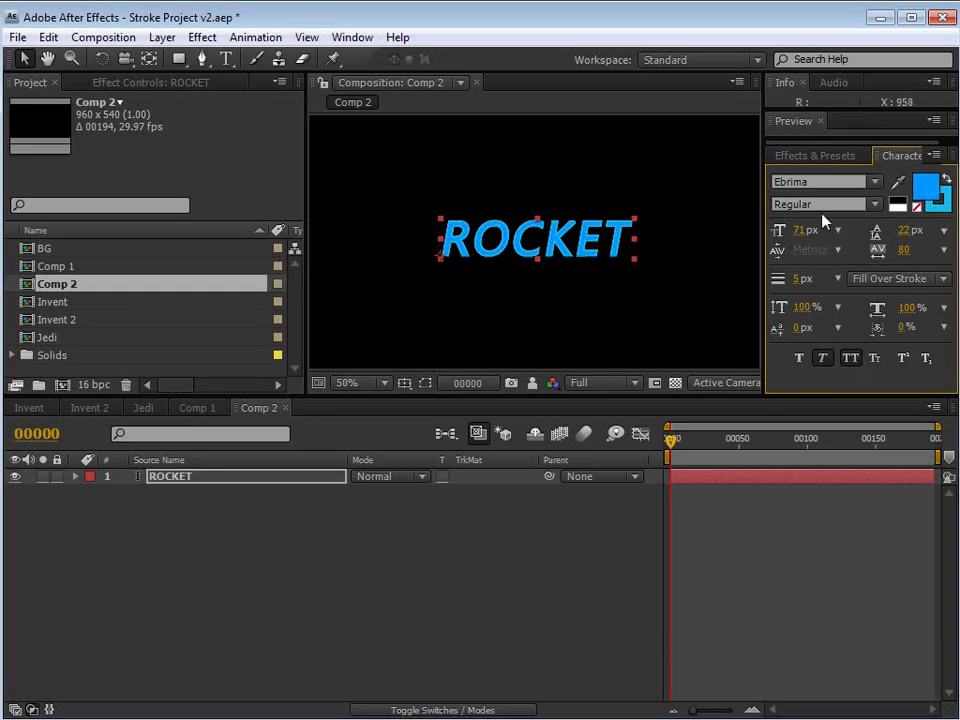
{"action": "left_click", "coordinate": [918, 207]}
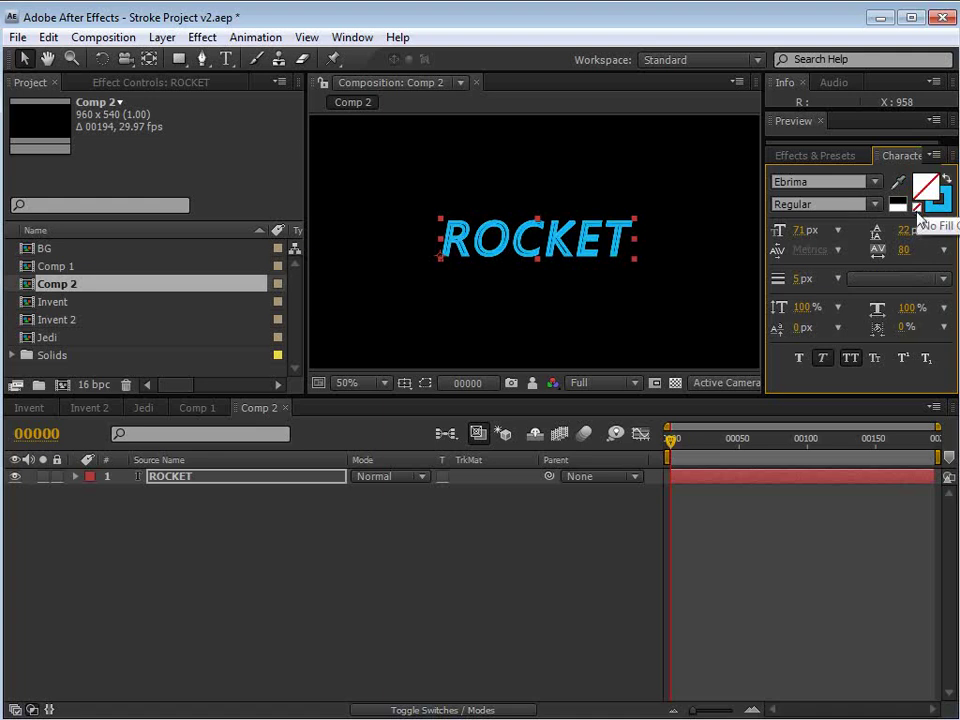
Set the ROCKET text's stroke width to 7 px
{"action": "left_click", "coordinate": [798, 279]}
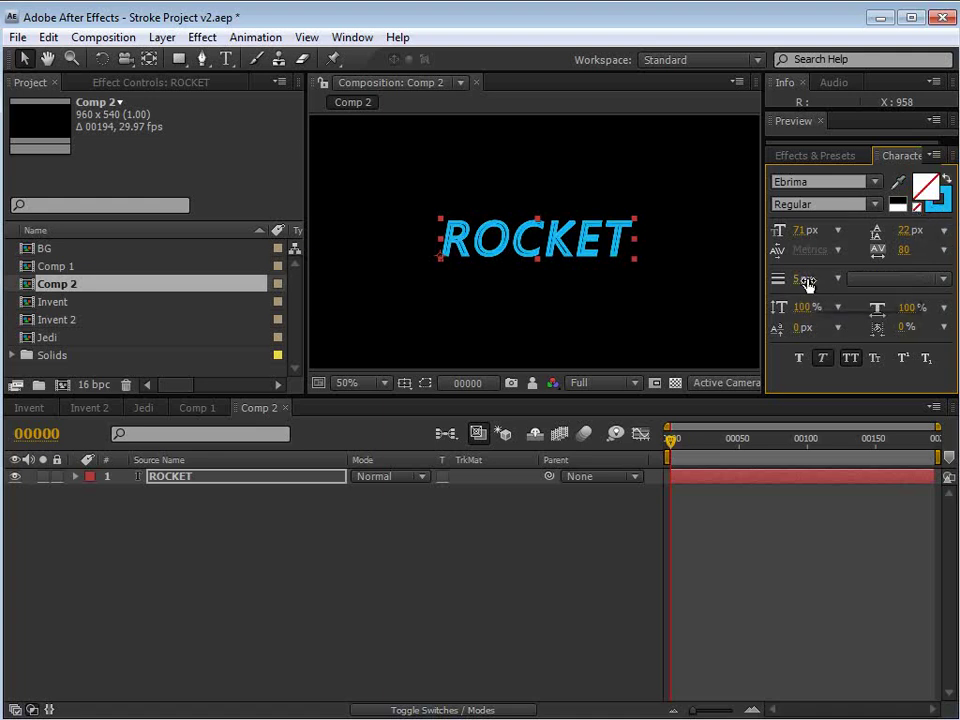
{"action": "mouse_move", "coordinate": [797, 281]}
{"action": "left_mouse_down"}
{"action": "mouse_move", "coordinate": [811, 281]}
{"action": "mouse_move", "coordinate": [803, 281]}
{"action": "left_mouse_up"}
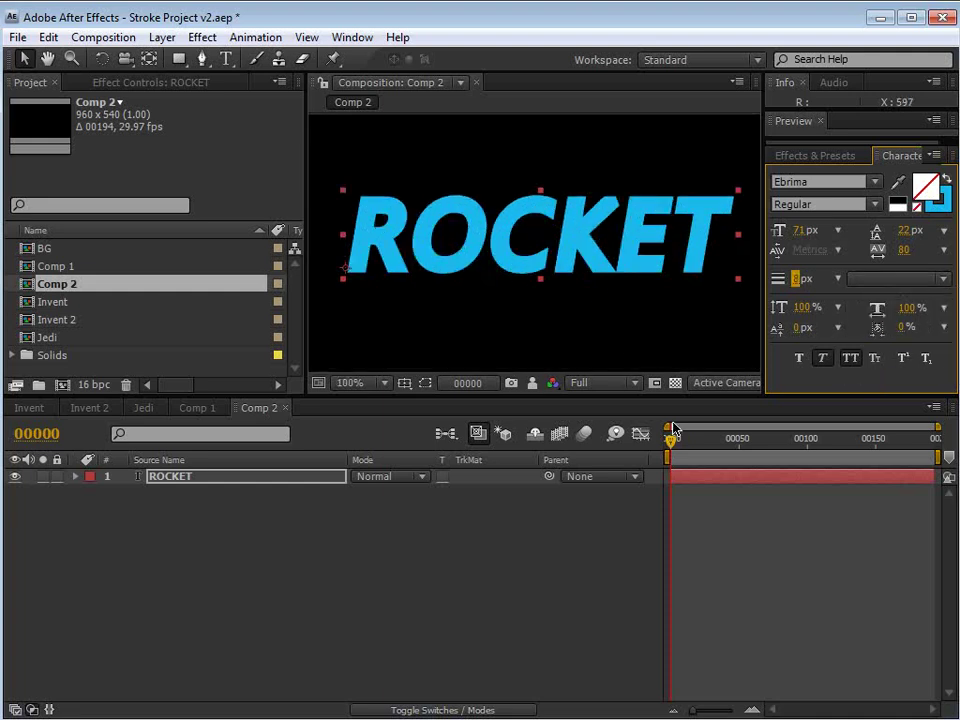
{"action": "left_click", "coordinate": [683, 305]}
{"action": "left_click", "coordinate": [636, 247]}
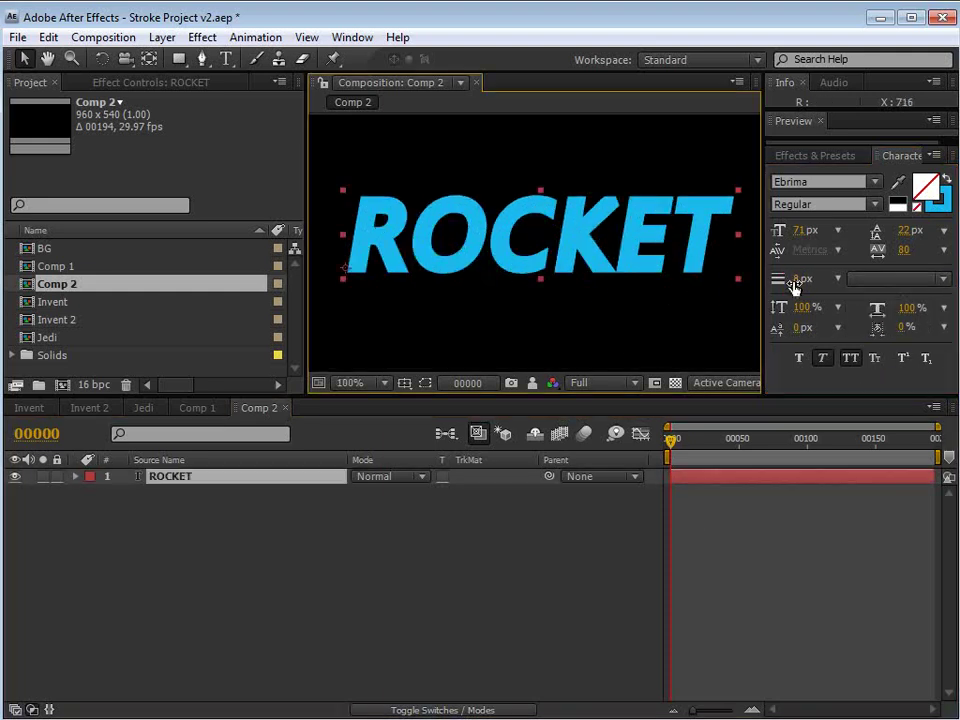
{"action": "left_click_drag", "start_coordinate": [797, 281], "coordinate": [808, 280]}
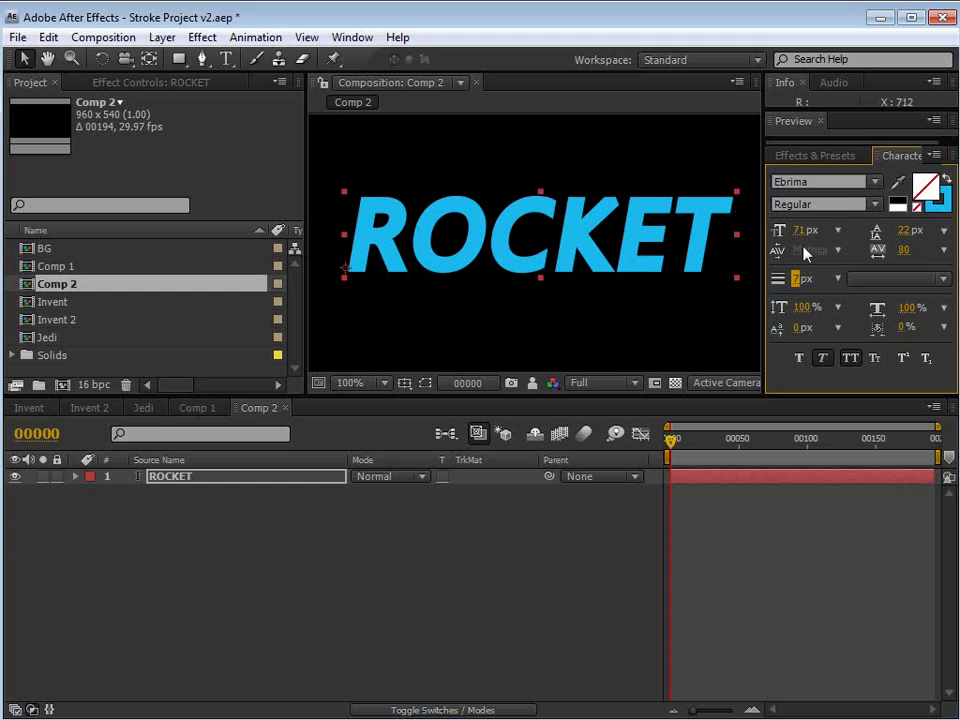
{"action": "scroll", "coordinate": [589, 285], "scroll_direction": "down", "scroll_amount": 2}
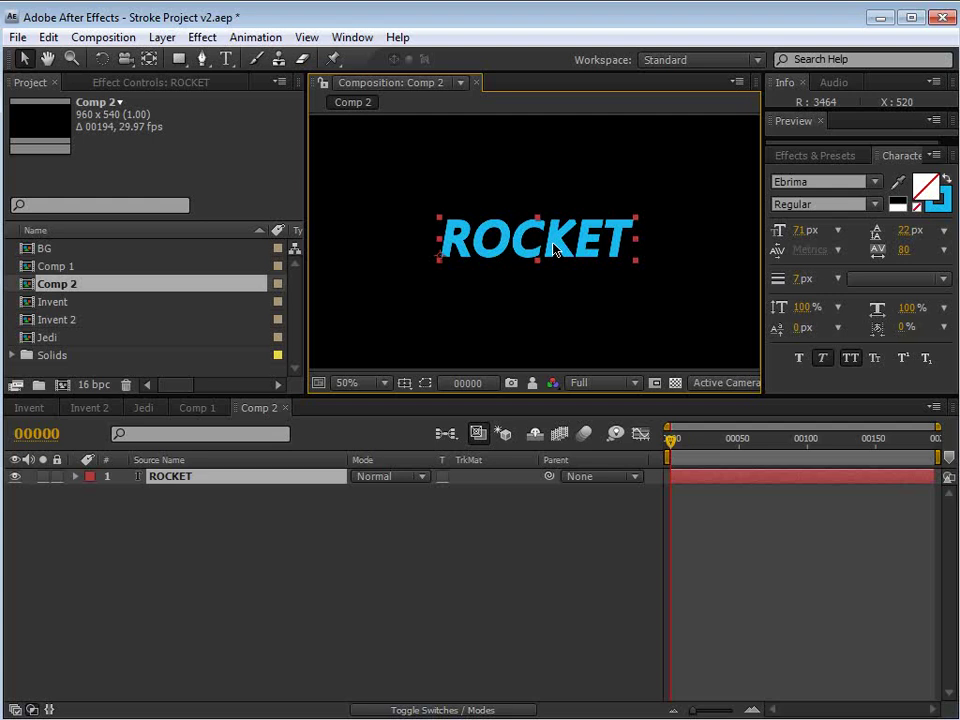
Duplicate the ROCKET text layer and set the copy's stroke width to 16 px
{"action": "key", "text": "ctrl+d"}
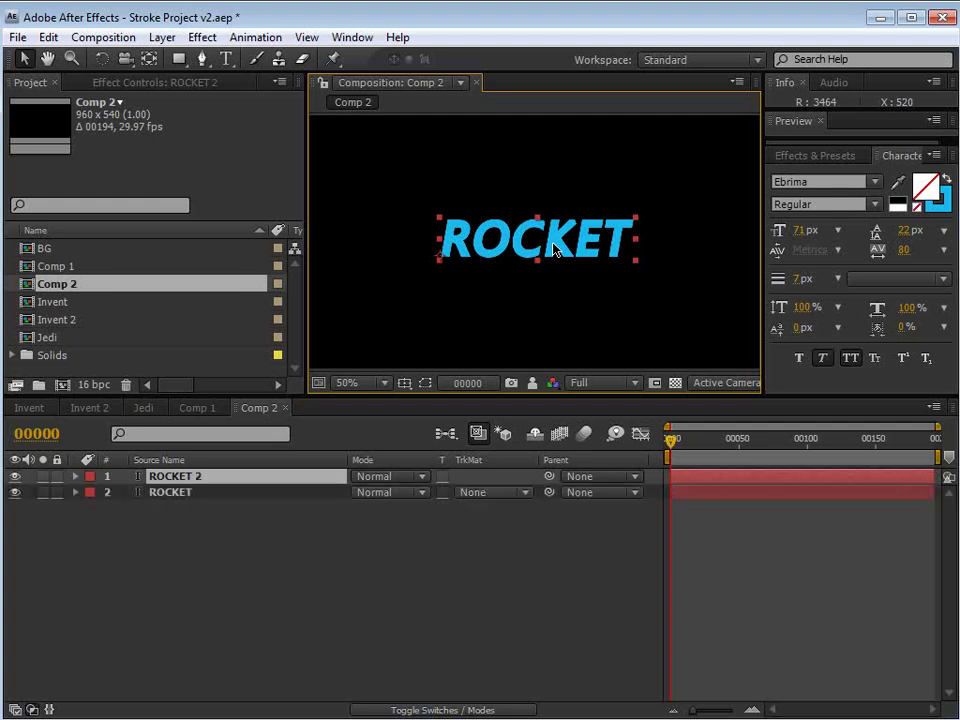
{"action": "left_click", "coordinate": [50, 37]}
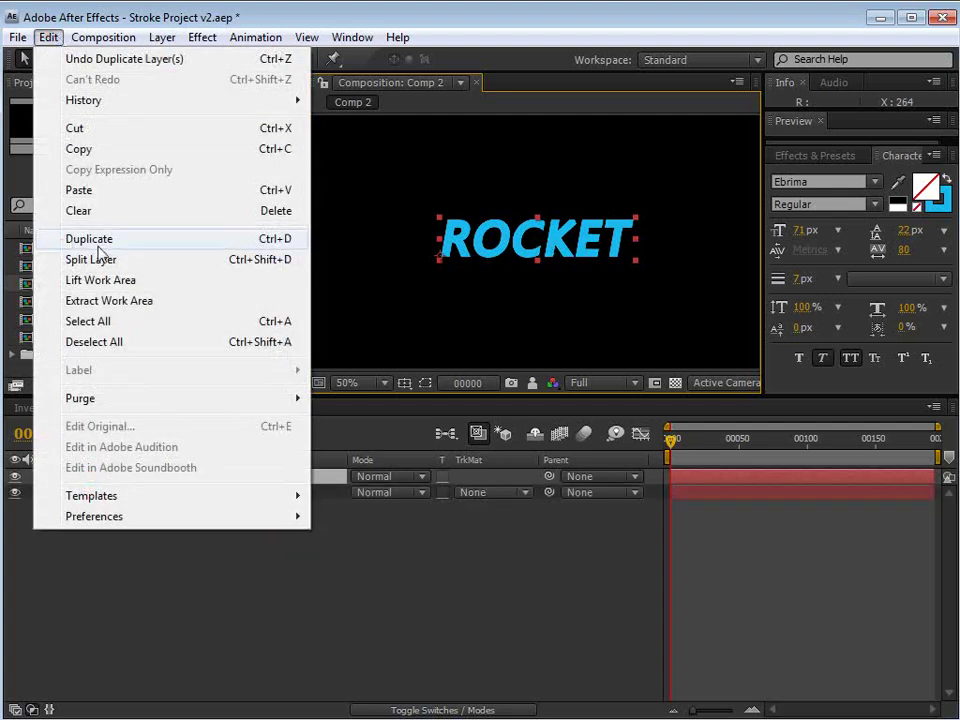
{"action": "left_click", "coordinate": [197, 525]}
{"action": "left_click", "coordinate": [184, 477]}
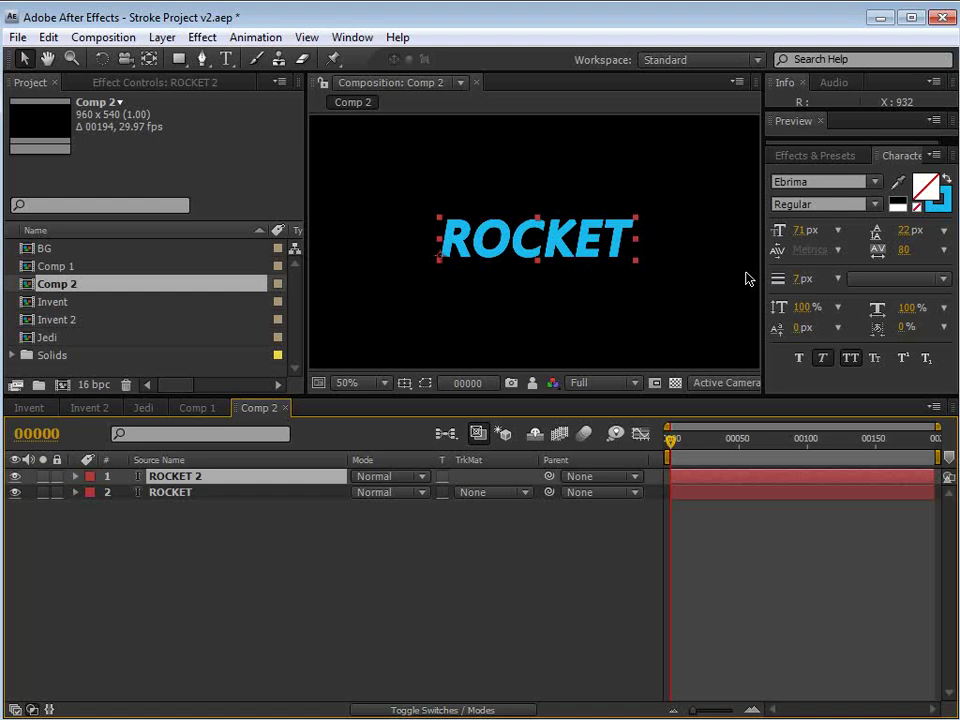
{"action": "left_click", "coordinate": [231, 517]}
{"action": "left_click", "coordinate": [195, 476]}
{"action": "left_click_drag", "start_coordinate": [795, 281], "coordinate": [807, 282]}
{"action": "left_click", "coordinate": [252, 543]}
Duplicate the 16 px ROCKET layer, hide the lowest layer, and apply the copy as an Alpha Inverted Matte to the layer below it
{"action": "left_click", "coordinate": [163, 477]}
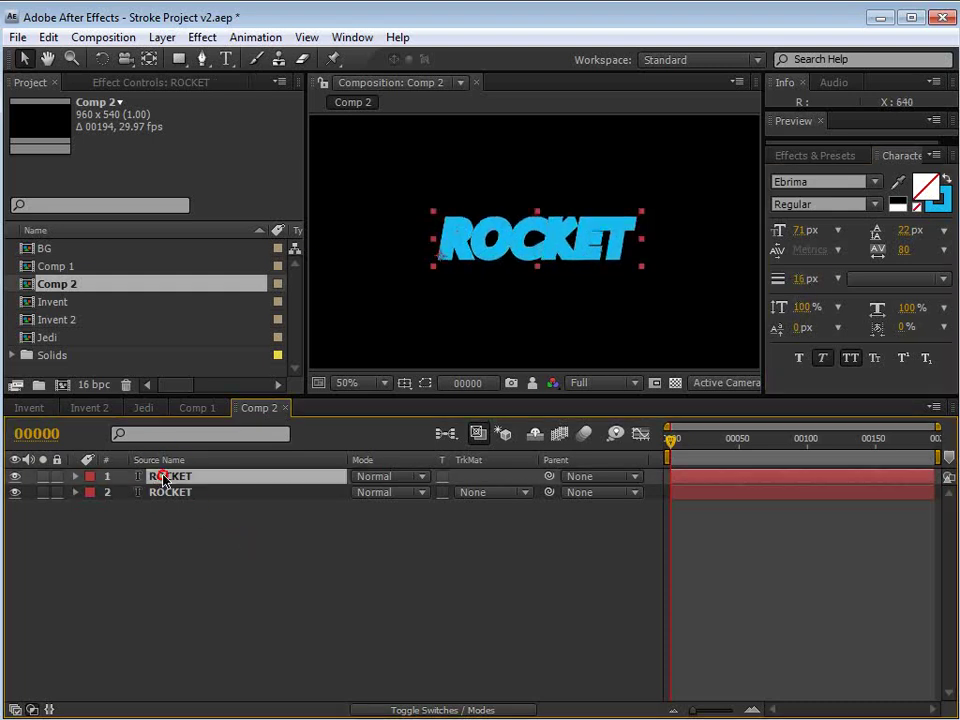
{"action": "key", "text": "ctrl+d"}
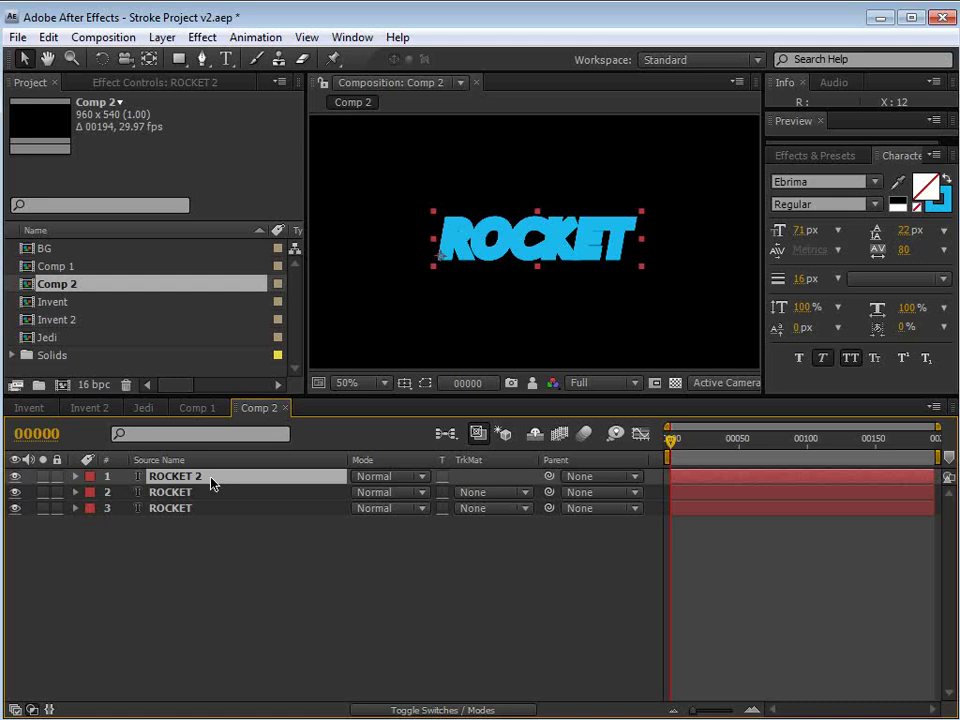
{"action": "left_click", "coordinate": [180, 495]}
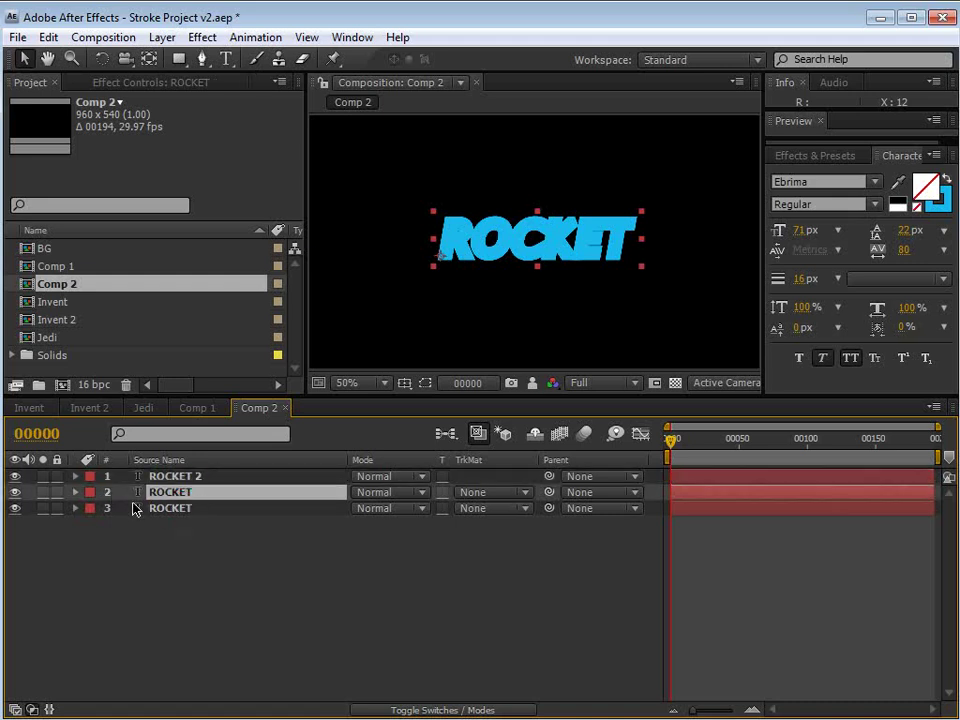
{"action": "left_click", "coordinate": [15, 509]}
{"action": "left_click", "coordinate": [490, 493]}
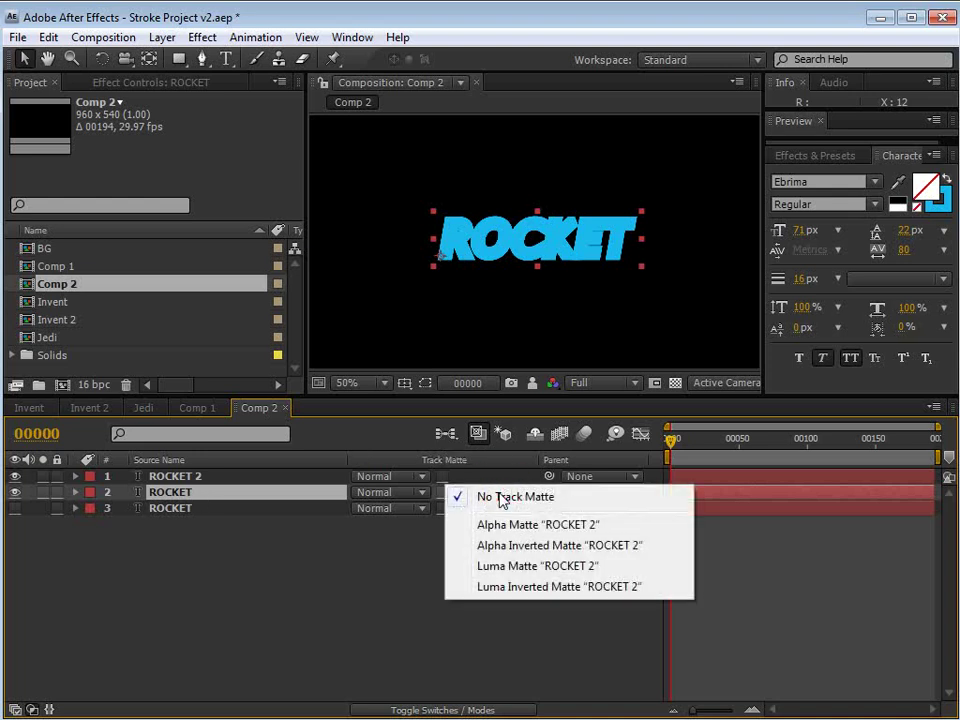
{"action": "left_click", "coordinate": [580, 548]}
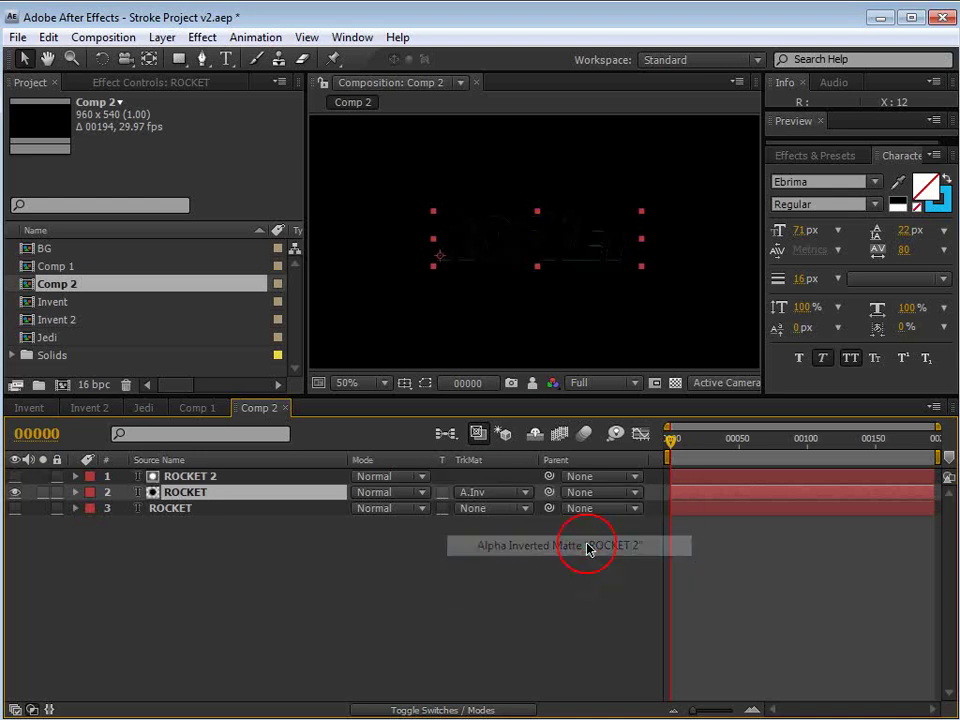
{"action": "scroll", "coordinate": [503, 288], "scroll_direction": "up", "scroll_amount": 1}
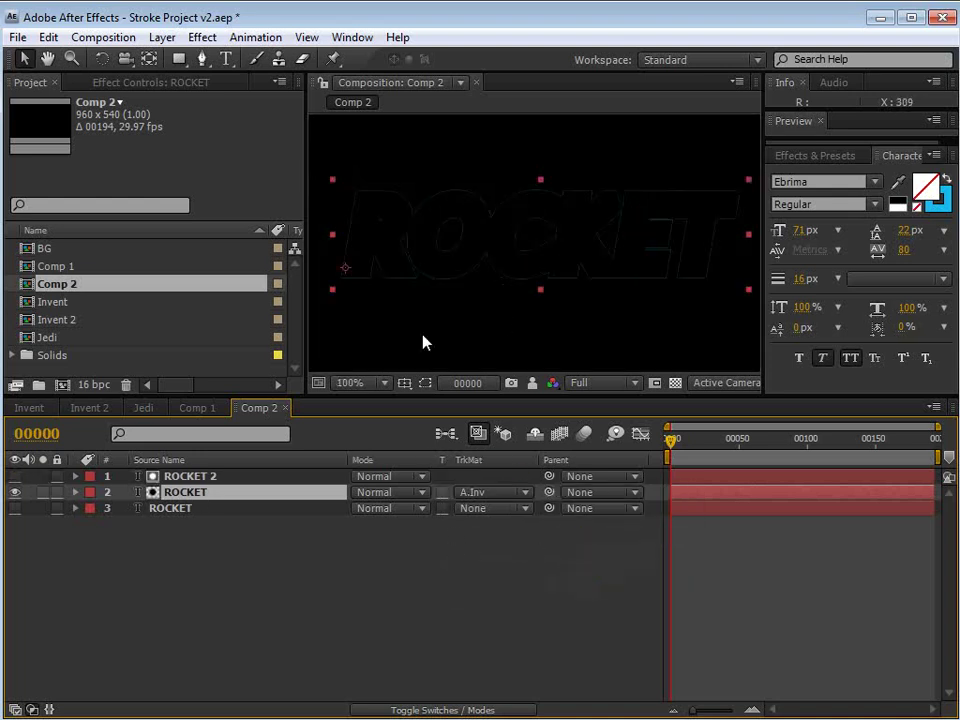
Set the matted ROCKET layer's stroke width to 21 px and make the lowest ROCKET layer visible again
{"action": "left_click", "coordinate": [15, 477]}
{"action": "left_click", "coordinate": [15, 477]}
{"action": "left_click", "coordinate": [182, 479]}
{"action": "left_click", "coordinate": [183, 494]}
{"action": "left_click_drag", "start_coordinate": [799, 280], "coordinate": [809, 282]}
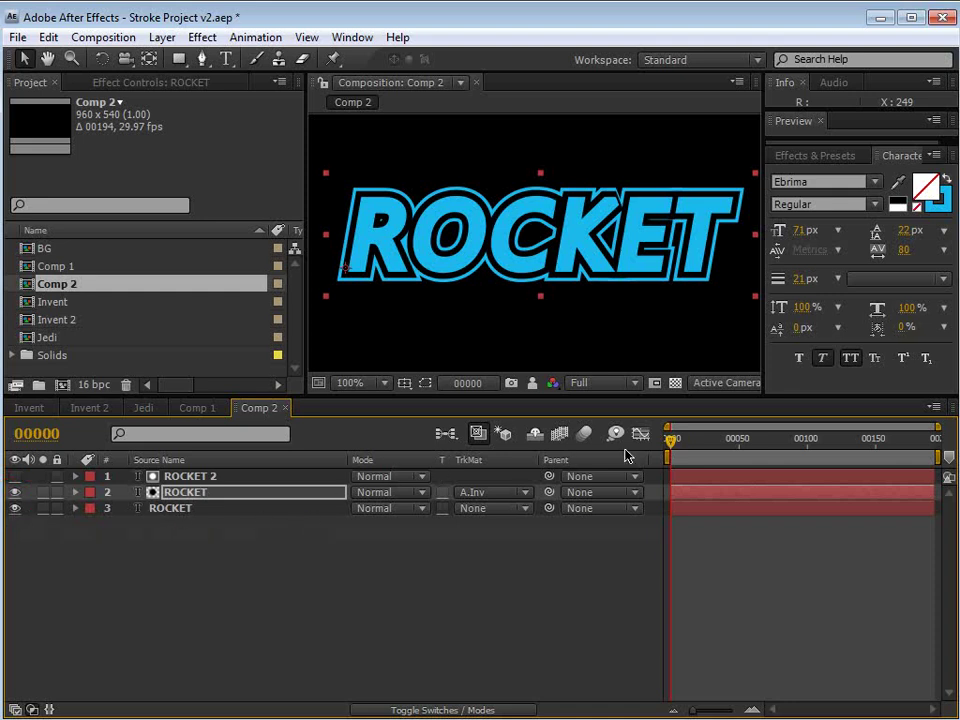
{"action": "left_click_drag", "start_coordinate": [674, 450], "coordinate": [621, 470]}
Move the 7 px ROCKET layer to the top of the layer stack and rename it "Name This"
{"action": "left_click", "coordinate": [158, 510]}
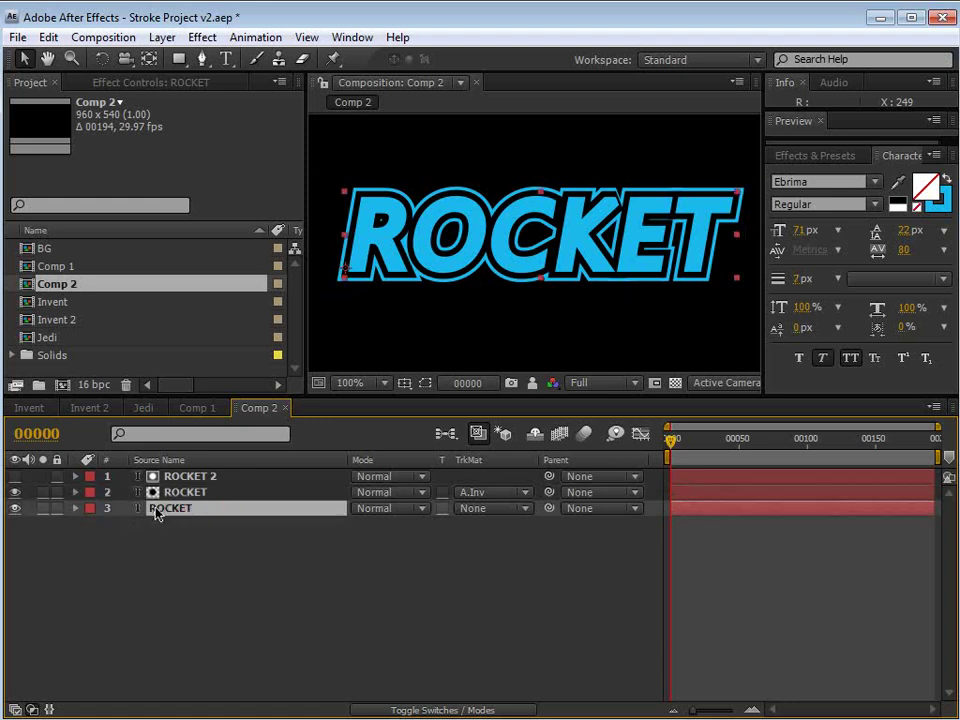
{"action": "left_click_drag", "start_coordinate": [208, 516], "coordinate": [181, 479]}
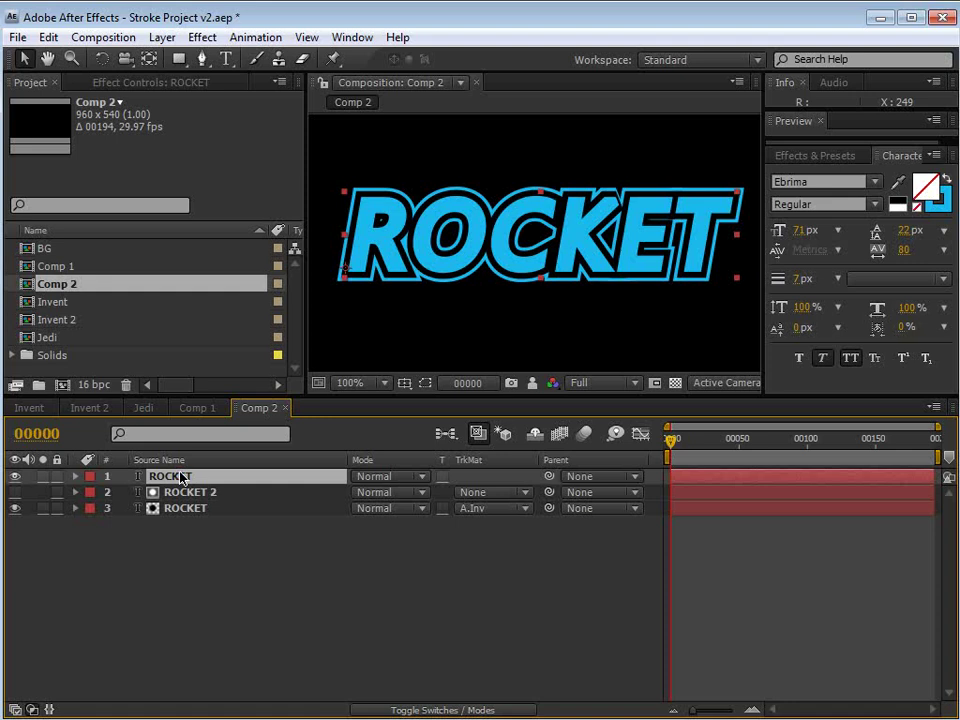
{"action": "key", "text": "Return"}
{"action": "type", "text": "Name"}
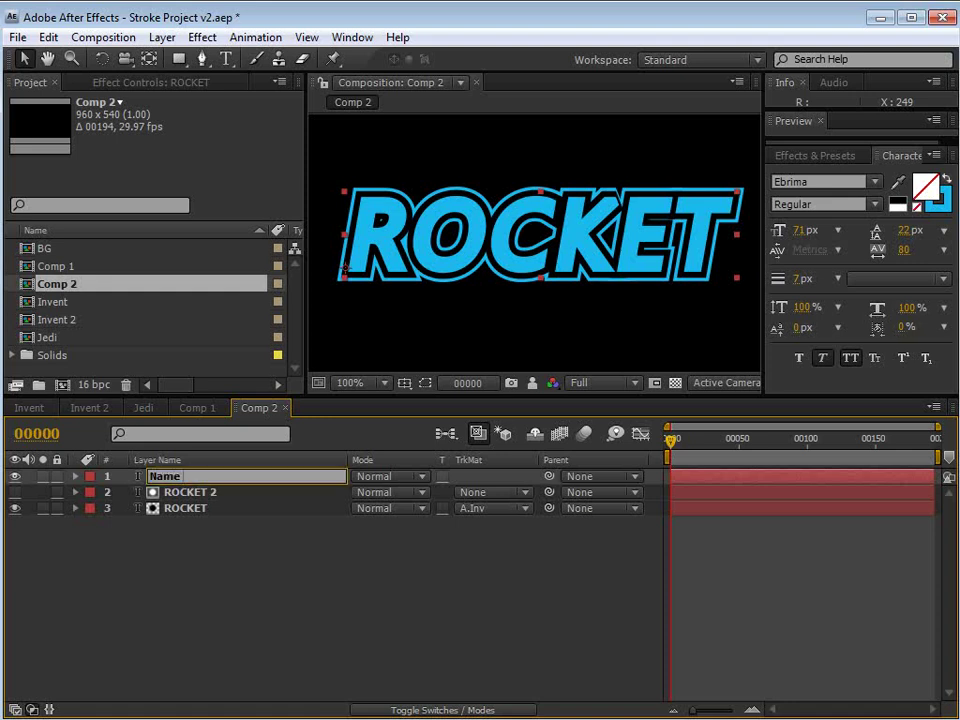
{"action": "type", "text": " This"}
{"action": "key", "text": "Return"}
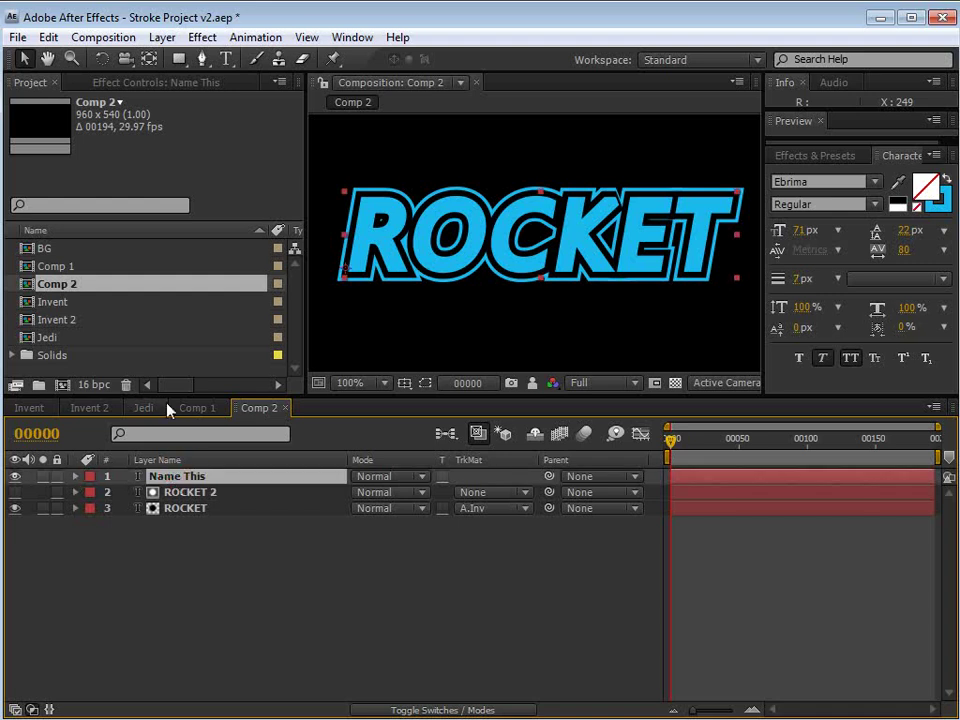
Link the matted ROCKET layer's Source Text to the Name This layer's Source Text with an expression
{"action": "left_click_drag", "start_coordinate": [162, 395], "coordinate": [160, 351]}
{"action": "left_click", "coordinate": [76, 432]}
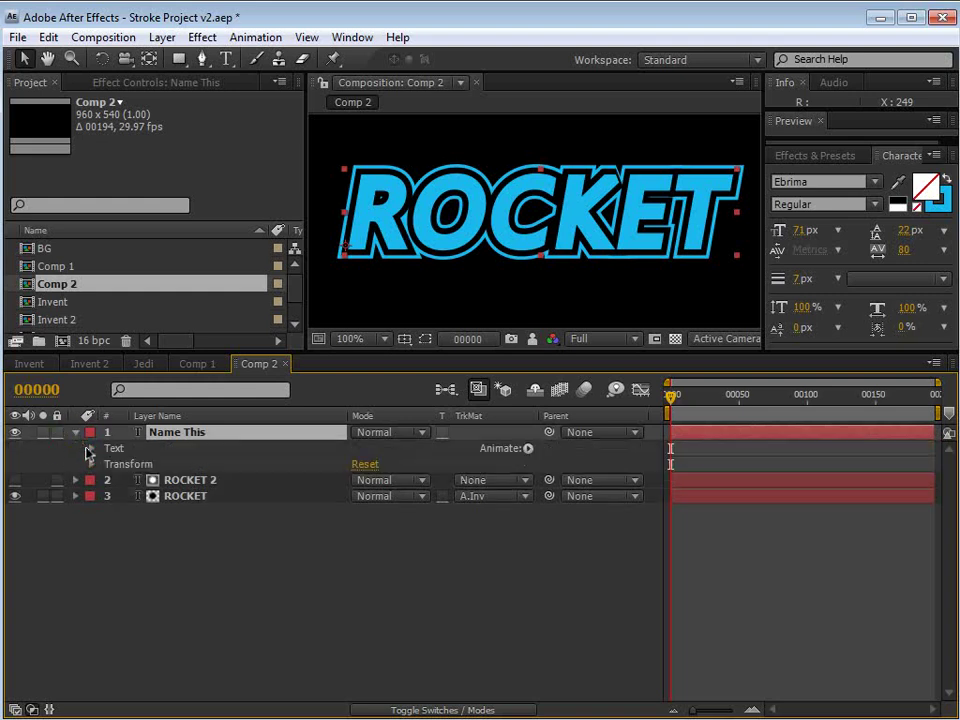
{"action": "left_click", "coordinate": [92, 450]}
{"action": "left_click", "coordinate": [146, 463]}
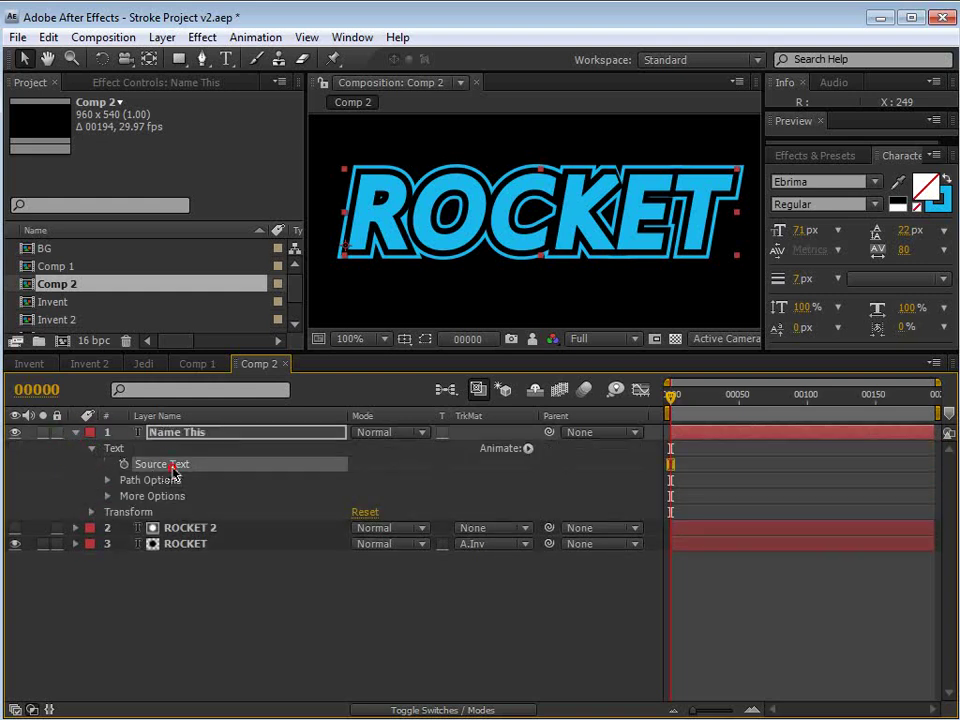
{"action": "left_click", "coordinate": [163, 527]}
{"action": "left_click", "coordinate": [200, 545]}
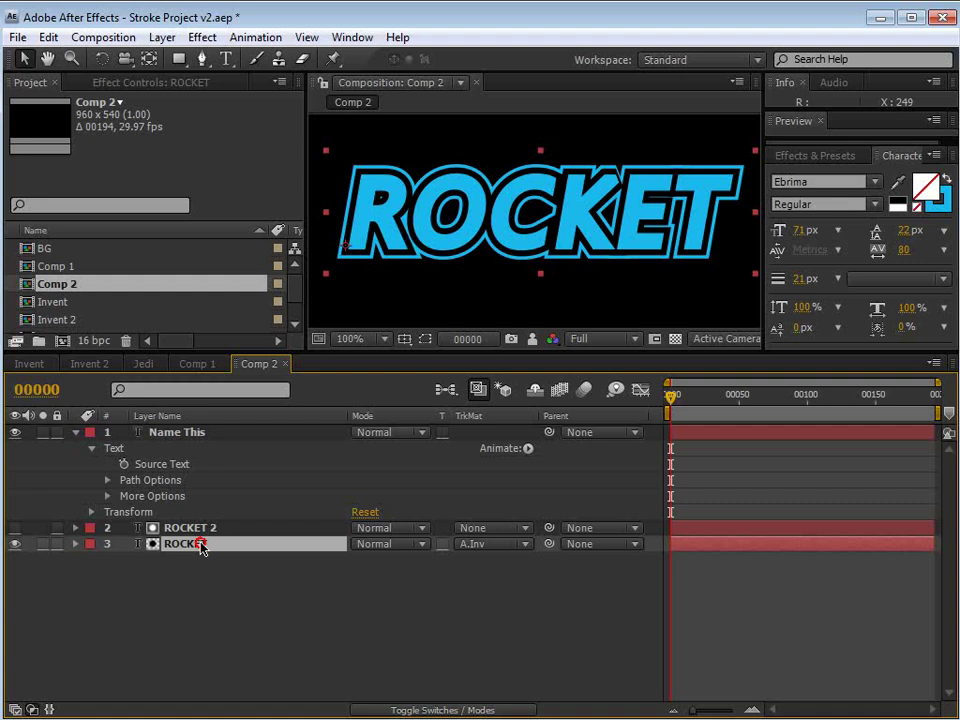
{"action": "left_click", "coordinate": [173, 528], "text": "shift"}
{"action": "left_click", "coordinate": [161, 578]}
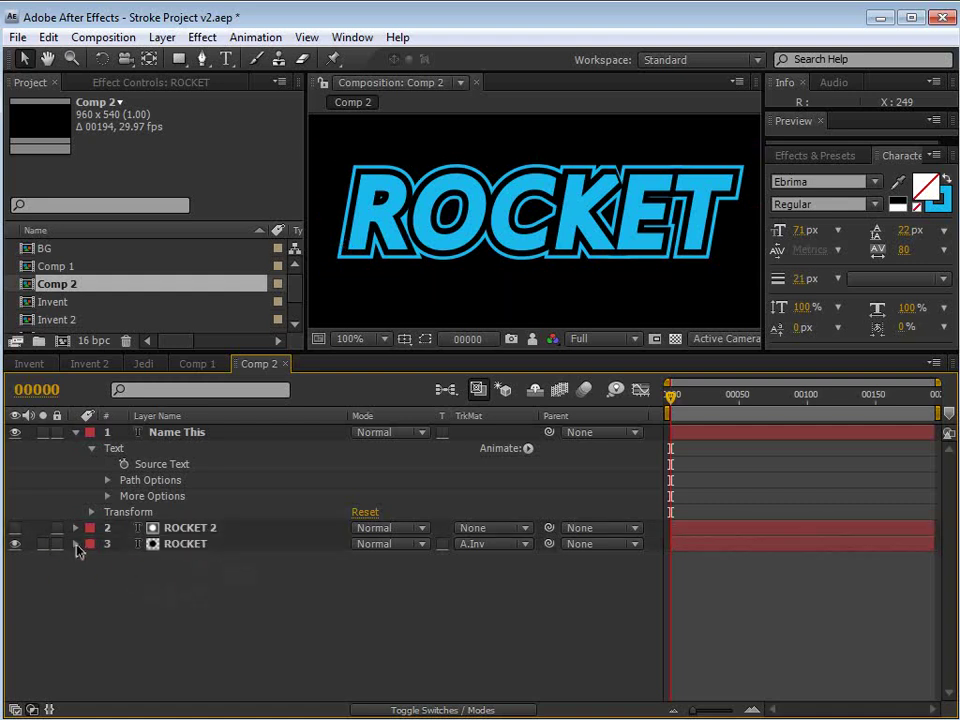
{"action": "left_click", "coordinate": [76, 544]}
{"action": "left_click", "coordinate": [91, 560]}
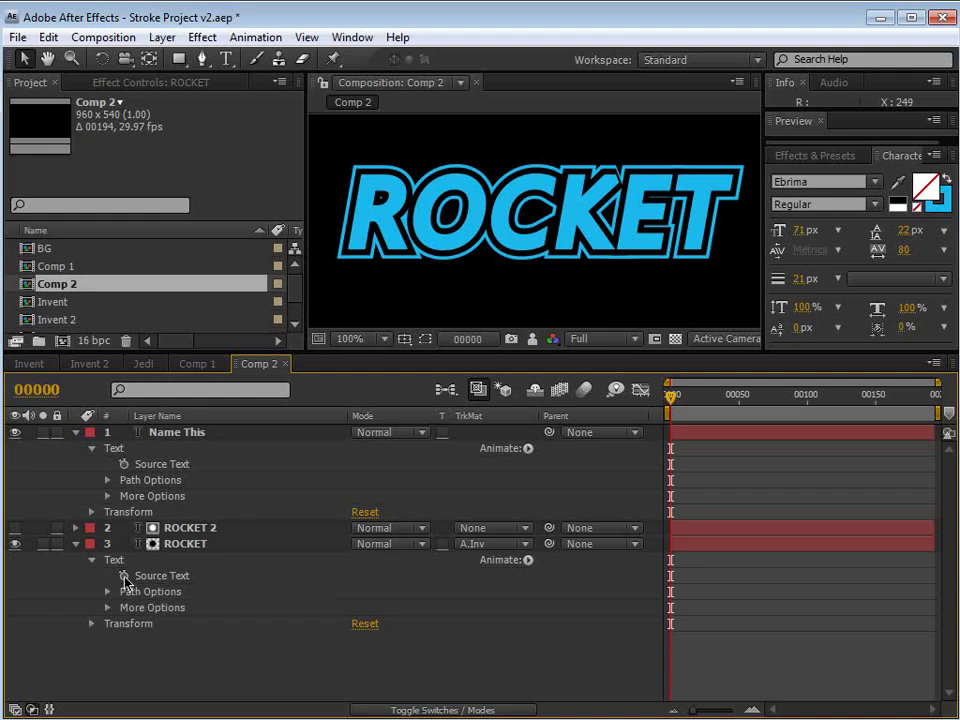
{"action": "left_click", "coordinate": [124, 577], "text": "alt"}
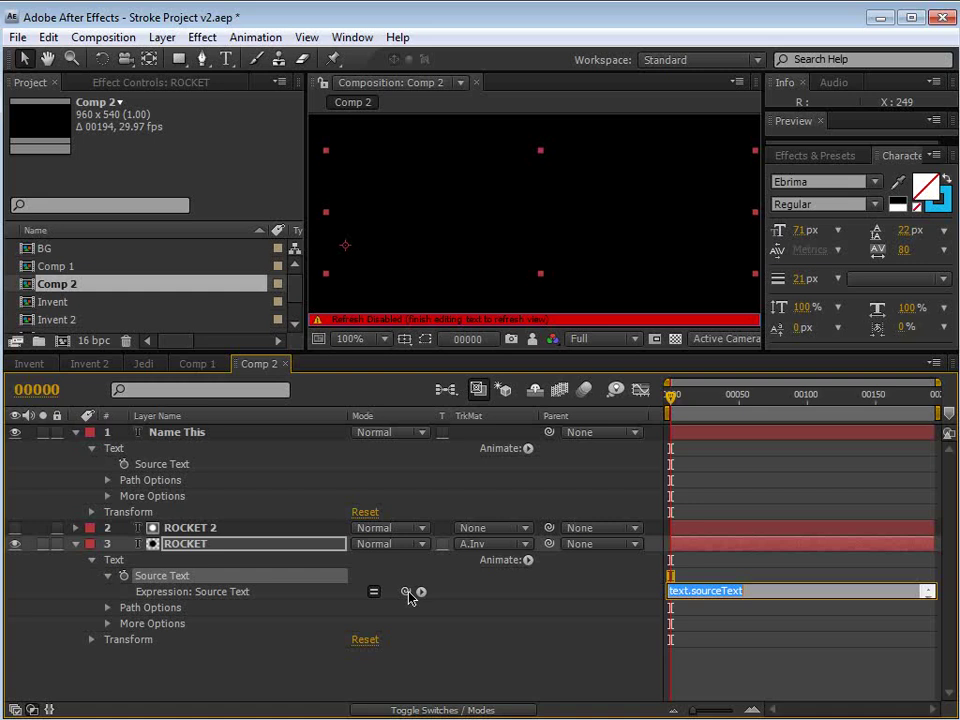
{"action": "left_click_drag", "start_coordinate": [408, 597], "coordinate": [185, 472]}
Copy only the Source Text expression from the ROCKET layer and paste it onto the ROCKET 2 matte layer
{"action": "left_click", "coordinate": [192, 528]}
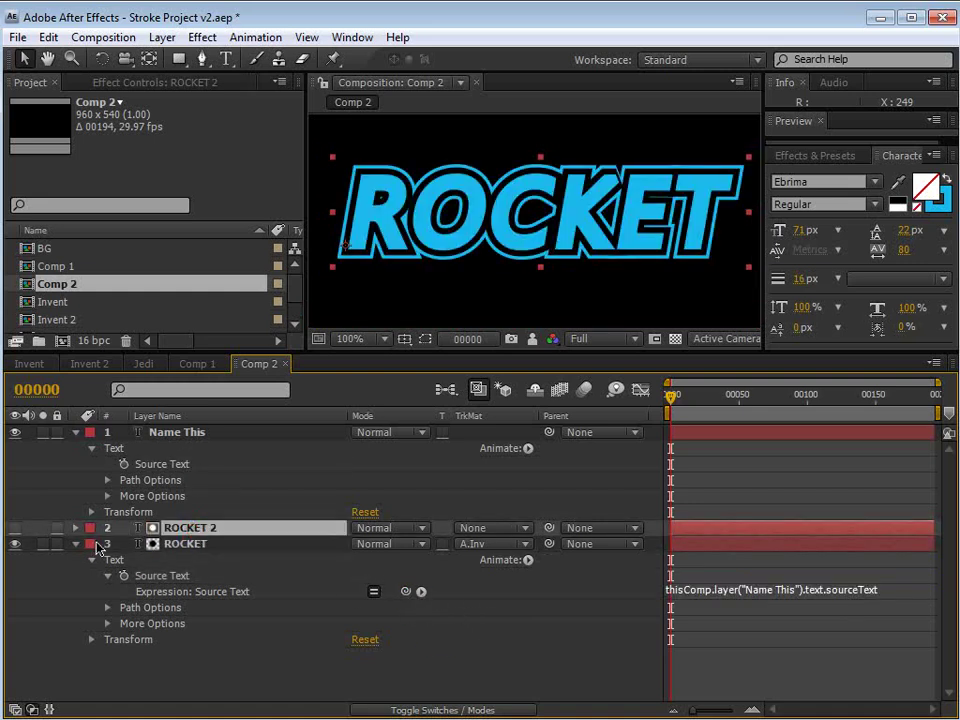
{"action": "left_click", "coordinate": [160, 576]}
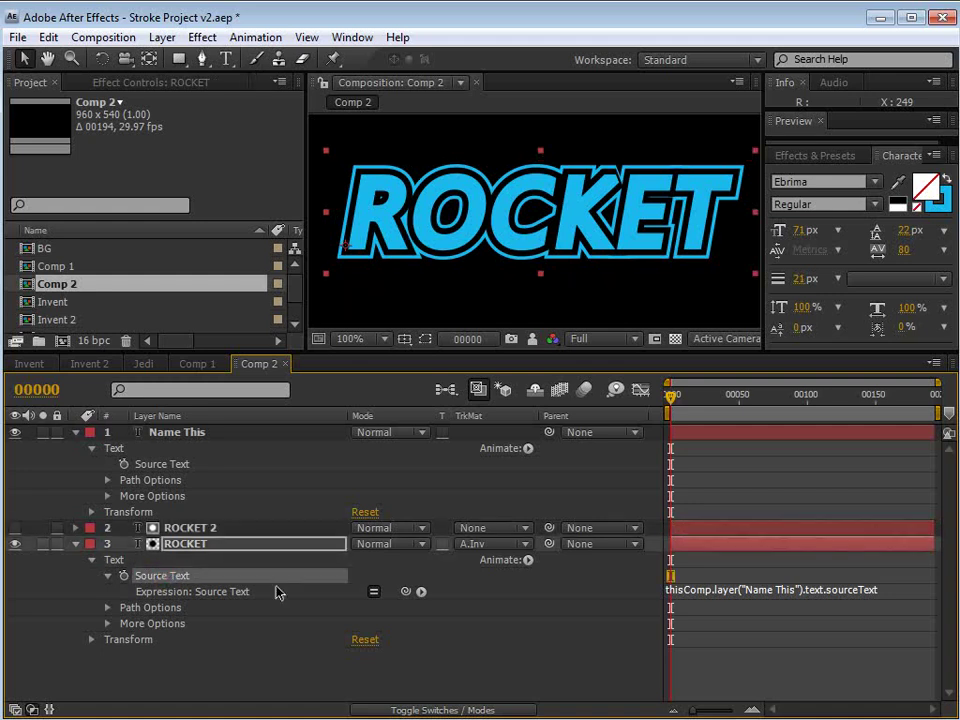
{"action": "left_click", "coordinate": [48, 37]}
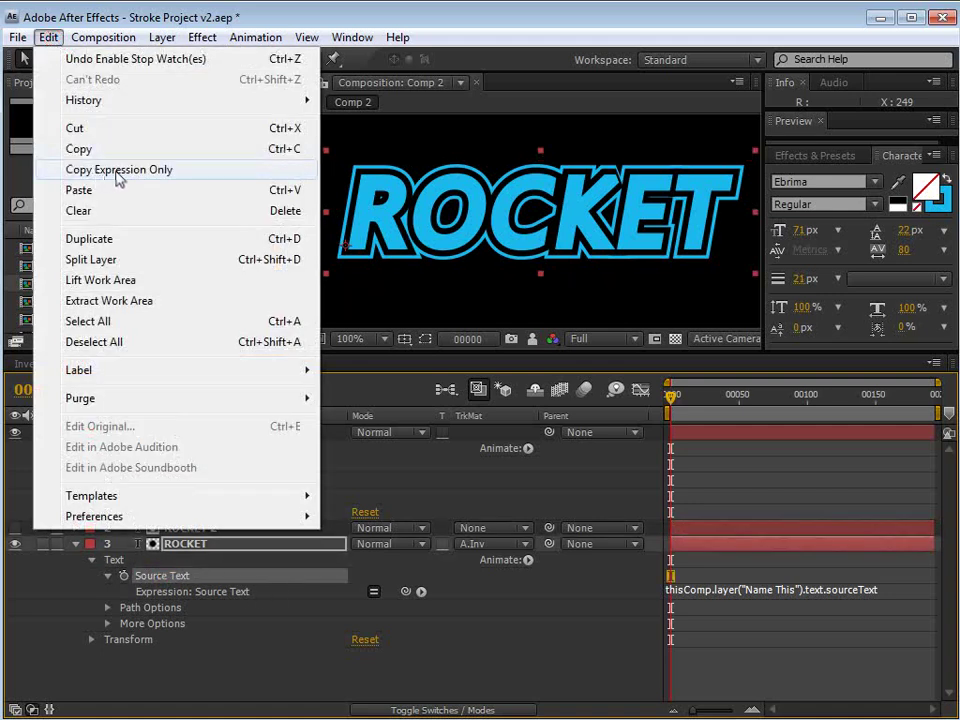
{"action": "left_click", "coordinate": [156, 172]}
{"action": "left_click", "coordinate": [187, 528]}
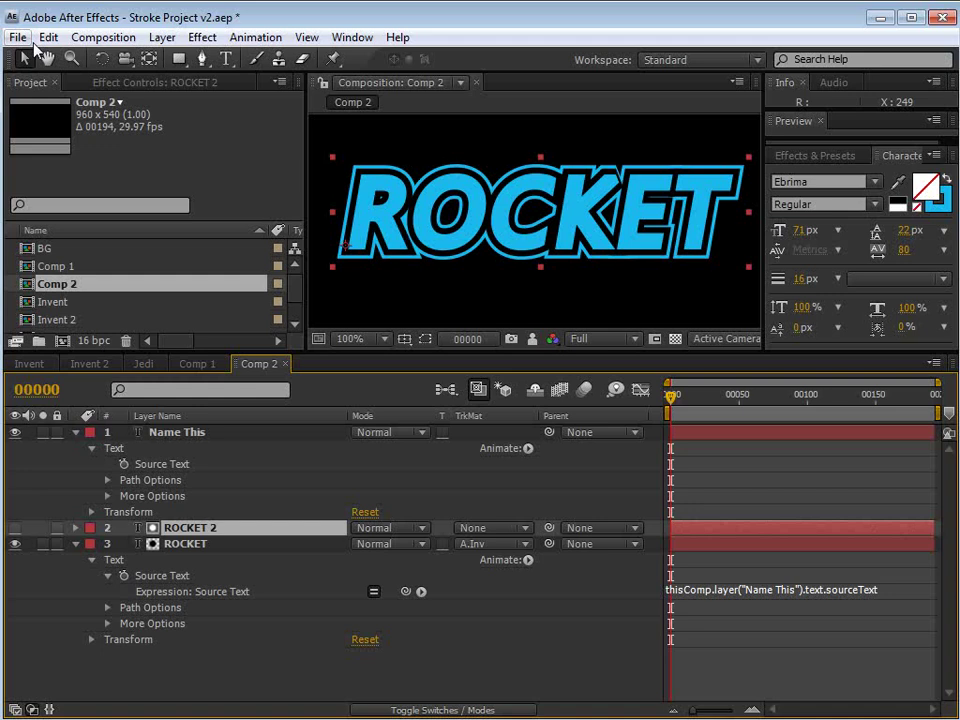
{"action": "left_click", "coordinate": [44, 38]}
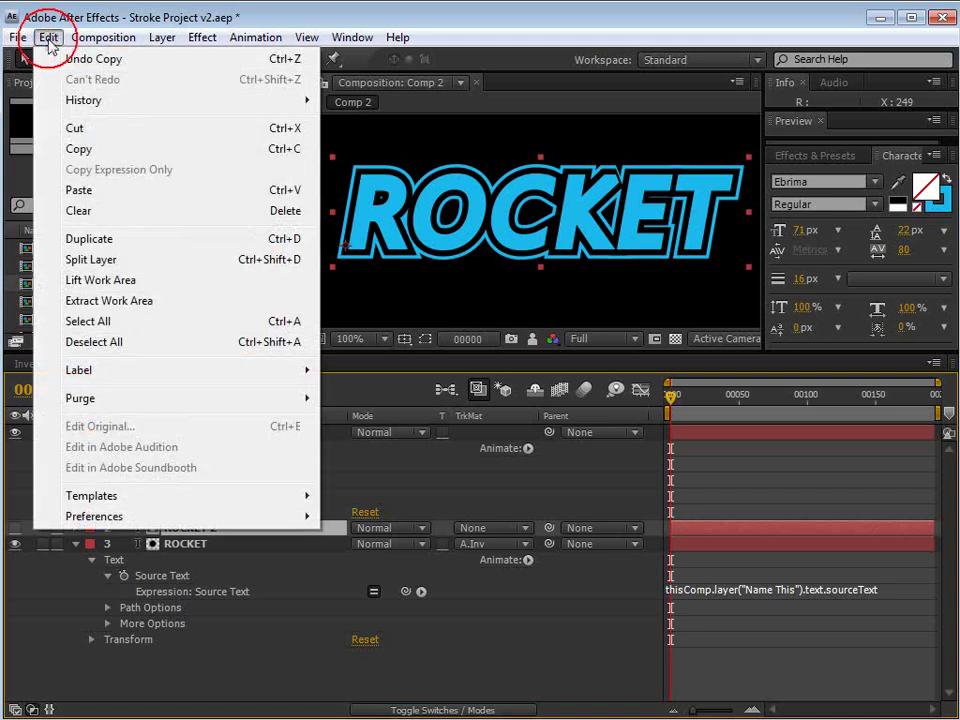
{"action": "left_click", "coordinate": [112, 190]}
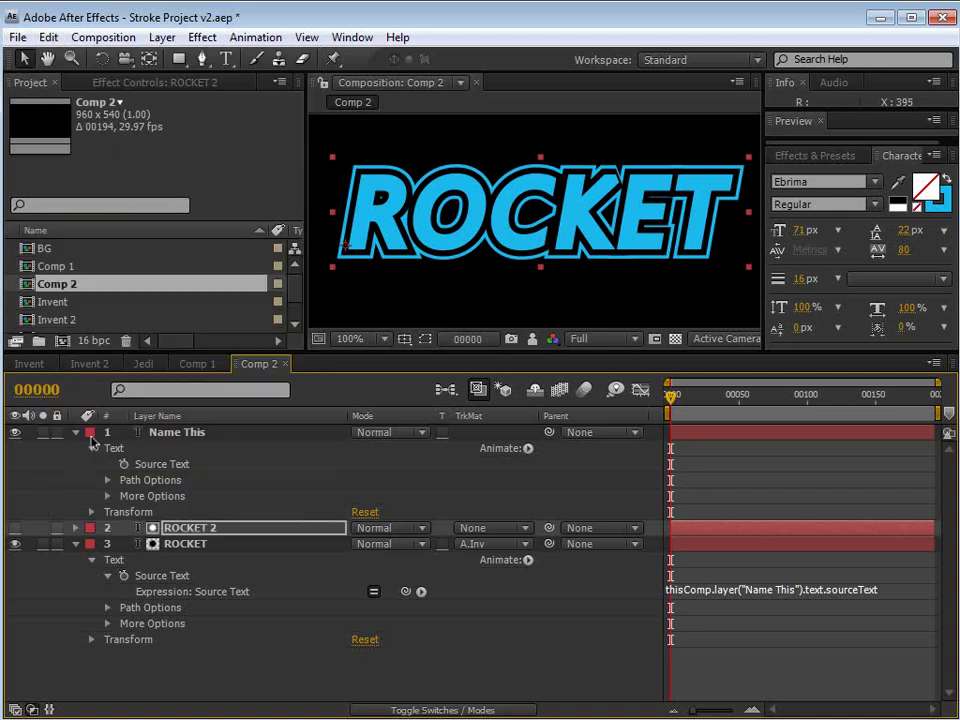
Replace the Name This layer's text with CHANGE and inspect the outlined result in the composition
{"action": "double_click", "coordinate": [176, 432]}
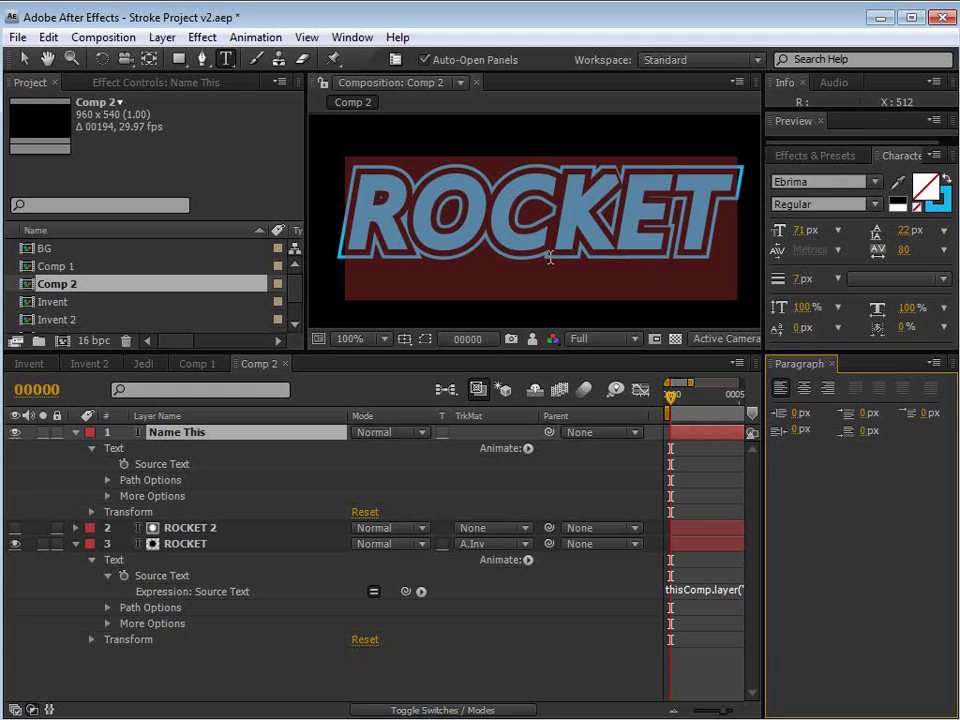
{"action": "type", "text": "CHANGE"}
{"action": "left_click", "coordinate": [676, 642]}
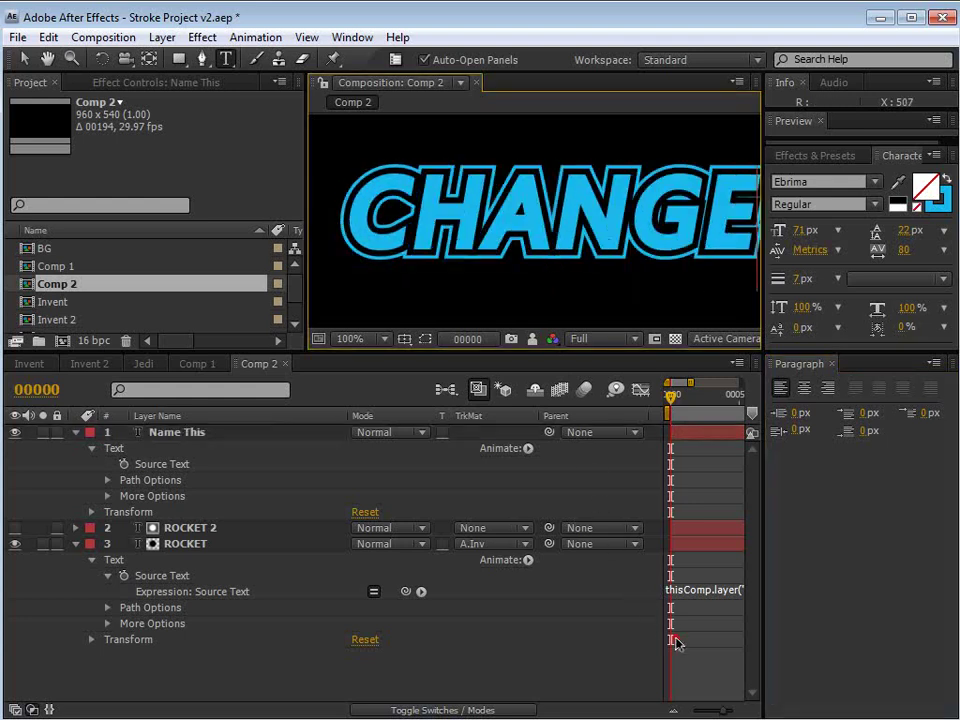
{"action": "scroll", "coordinate": [560, 258], "scroll_direction": "down", "scroll_amount": 1}
{"action": "mouse_move", "coordinate": [670, 404]}
{"action": "left_mouse_down"}
{"action": "mouse_move", "coordinate": [692, 404]}
{"action": "mouse_move", "coordinate": [652, 408]}
{"action": "left_mouse_up"}
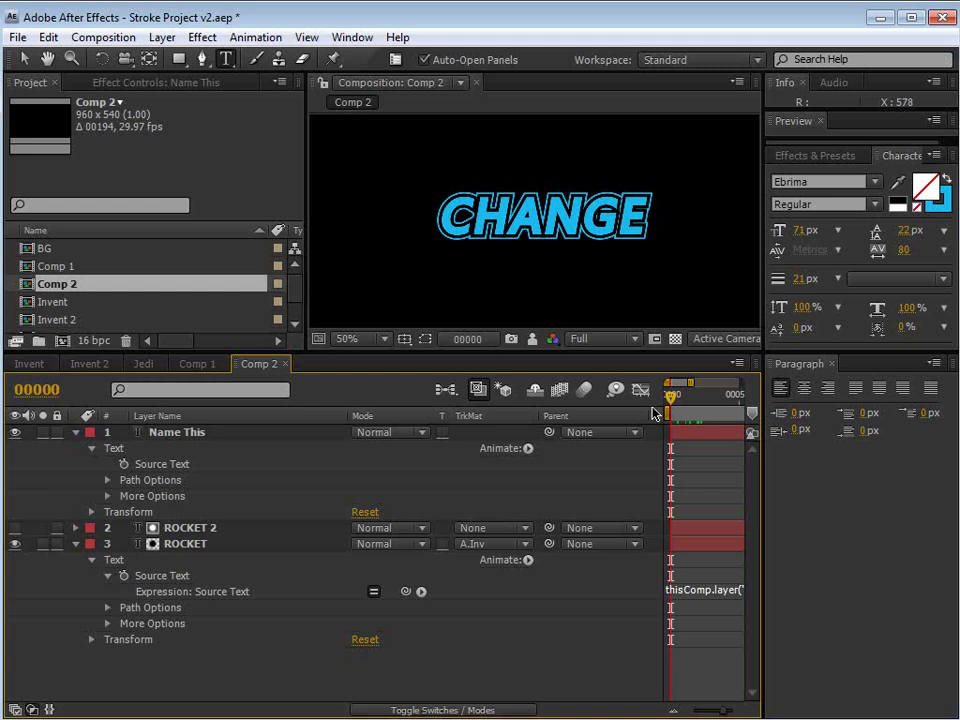
{"action": "scroll", "coordinate": [587, 245], "scroll_direction": "up", "scroll_amount": 2}
{"action": "scroll", "coordinate": [587, 245], "scroll_direction": "down", "scroll_amount": 2}
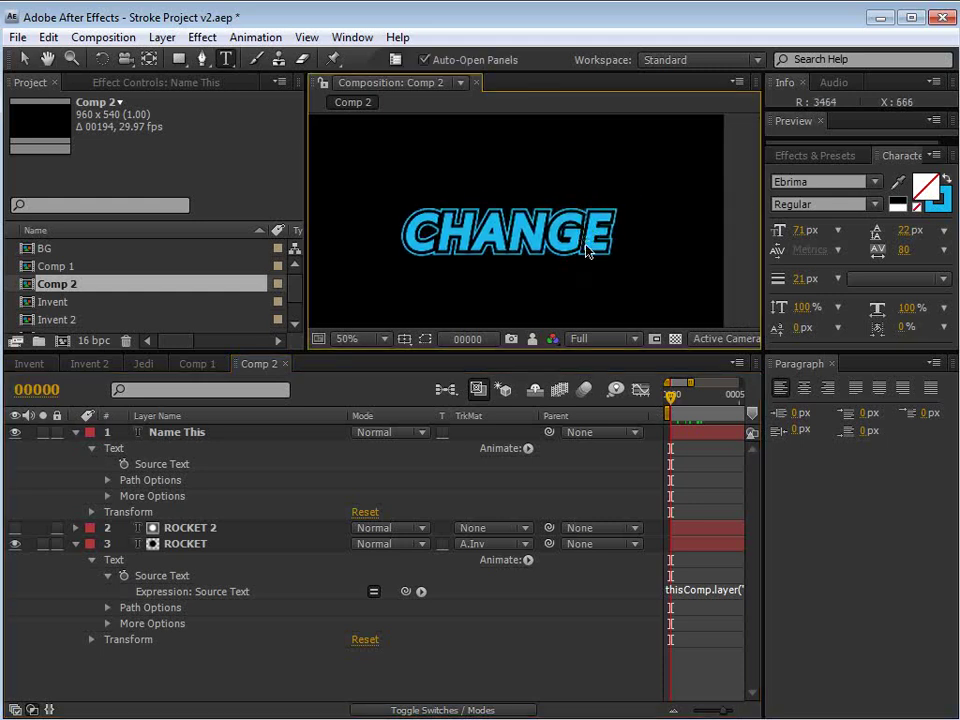
Compare the outlined CHANGE text in Comp 2 with the finished sign in the Invent 2 composition
{"action": "key", "text": "v"}
{"action": "key", "text": "space"}
{"action": "left_click_drag", "start_coordinate": [525, 253], "coordinate": [559, 251]}
{"action": "left_click", "coordinate": [95, 363]}
{"action": "left_click", "coordinate": [38, 365]}
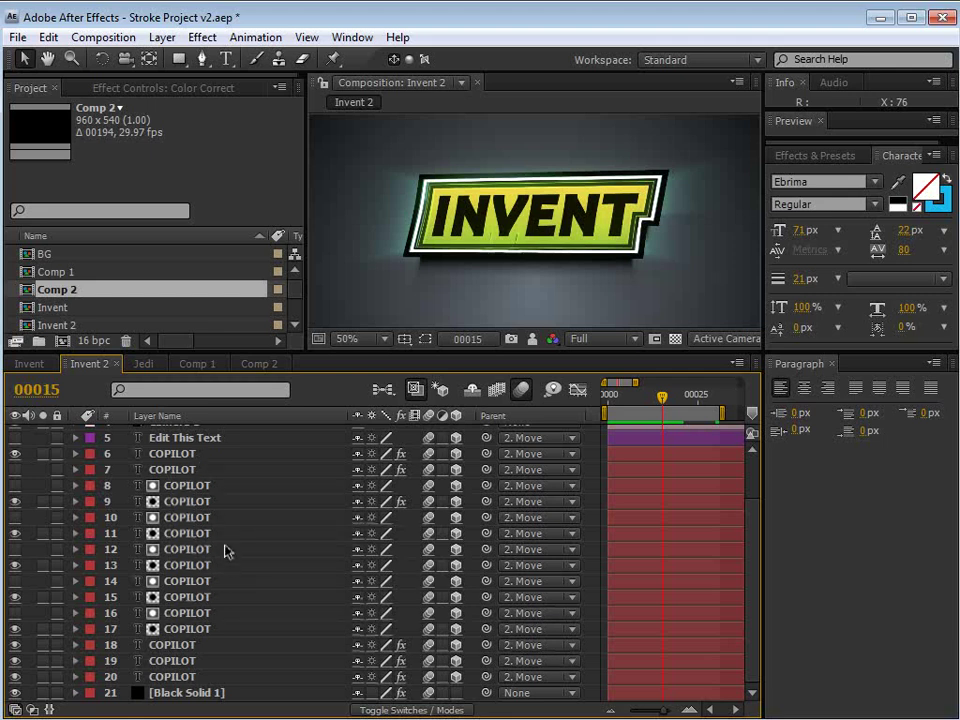
{"action": "left_click", "coordinate": [255, 366]}
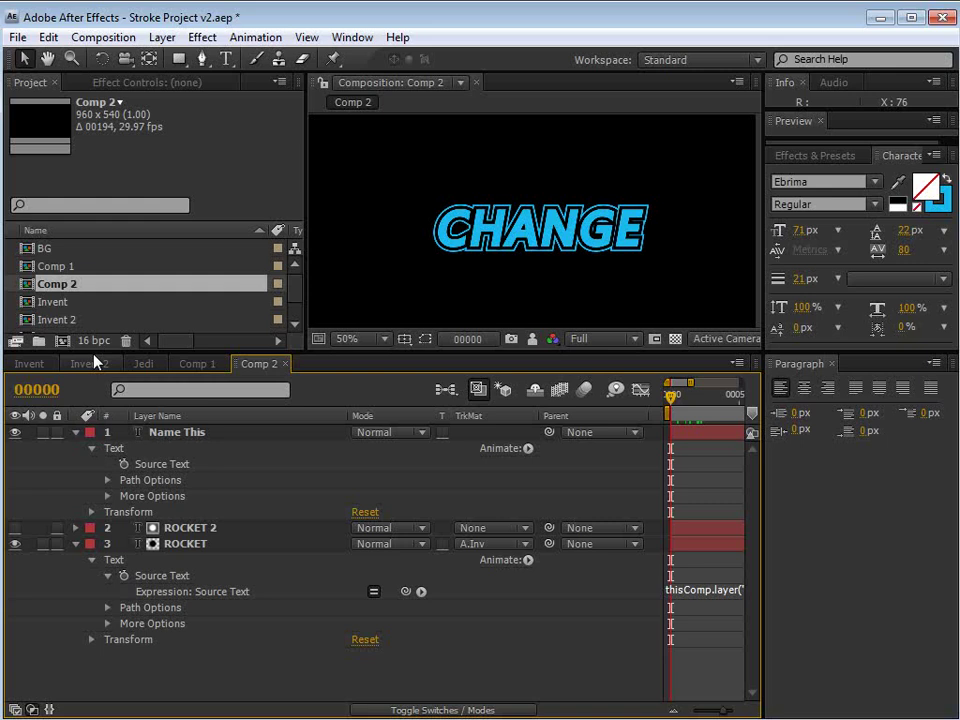
{"action": "left_click", "coordinate": [92, 364]}
{"action": "left_click", "coordinate": [259, 364]}
Close the paragraph settings to widen the timeline, and collapse the properties of the Name This and ROCKET layers
{"action": "left_click", "coordinate": [831, 364]}
{"action": "left_click_drag", "start_coordinate": [700, 398], "coordinate": [640, 417]}
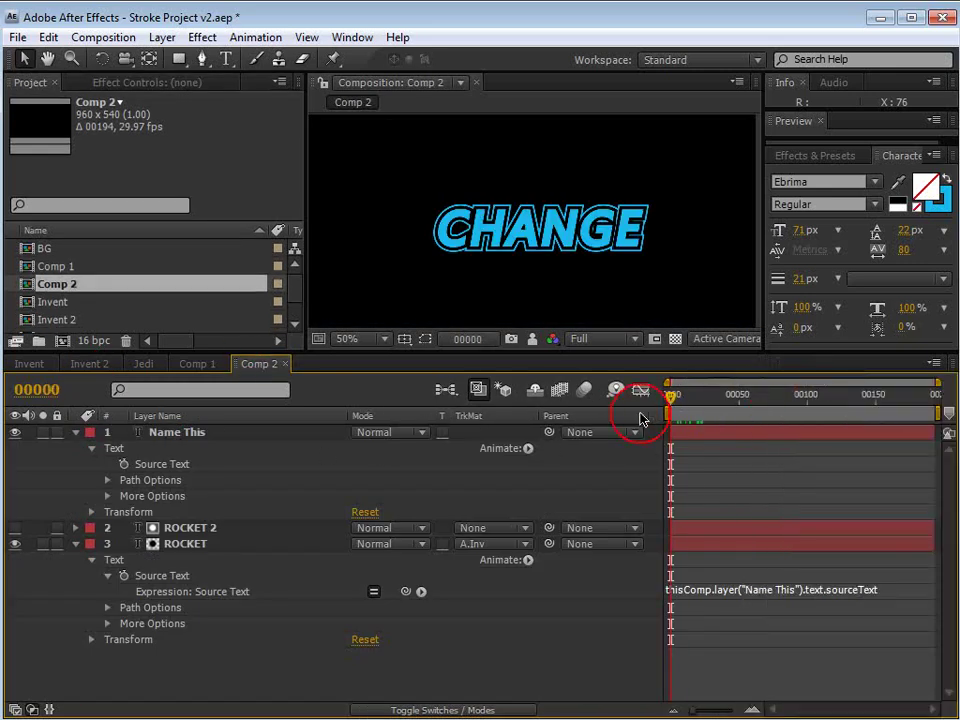
{"action": "left_click", "coordinate": [76, 433]}
{"action": "left_click", "coordinate": [76, 464]}
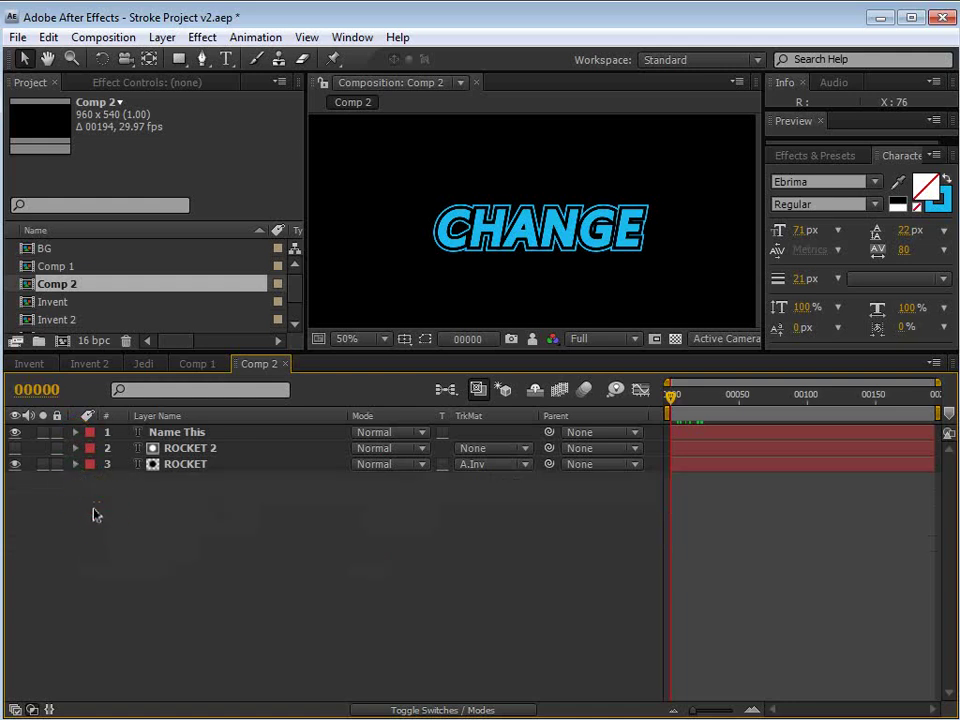
{"action": "left_click_drag", "start_coordinate": [691, 398], "coordinate": [629, 407]}
{"action": "left_click", "coordinate": [100, 436]}
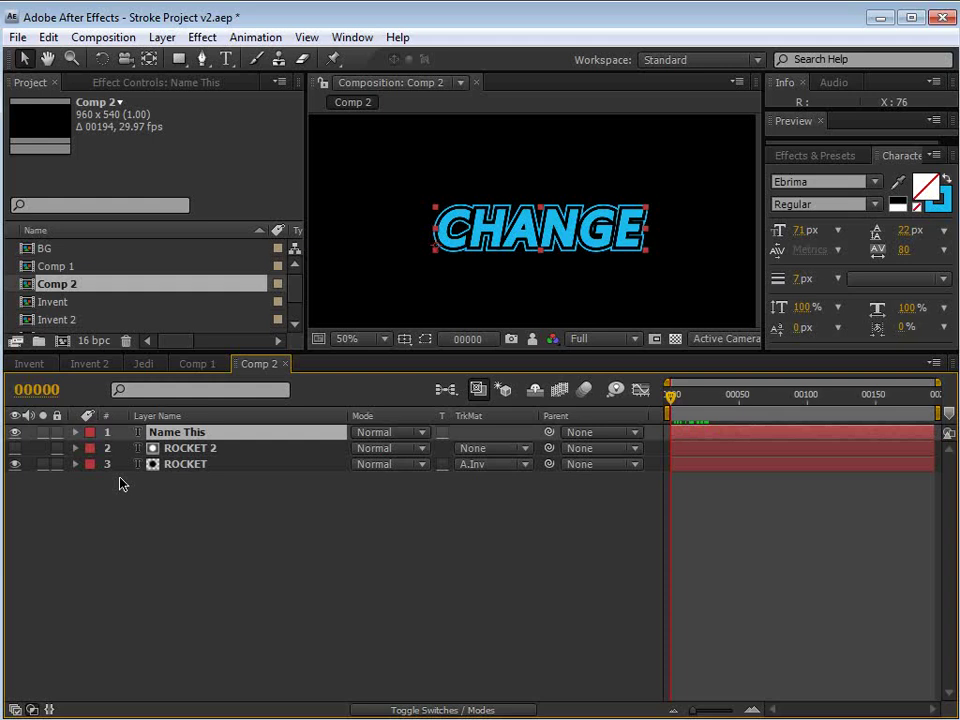
Duplicate the ROCKET 2 matte and the ROCKET layer together as a second outline pair
{"action": "left_click", "coordinate": [207, 450]}
{"action": "left_click", "coordinate": [184, 466], "text": "shift"}
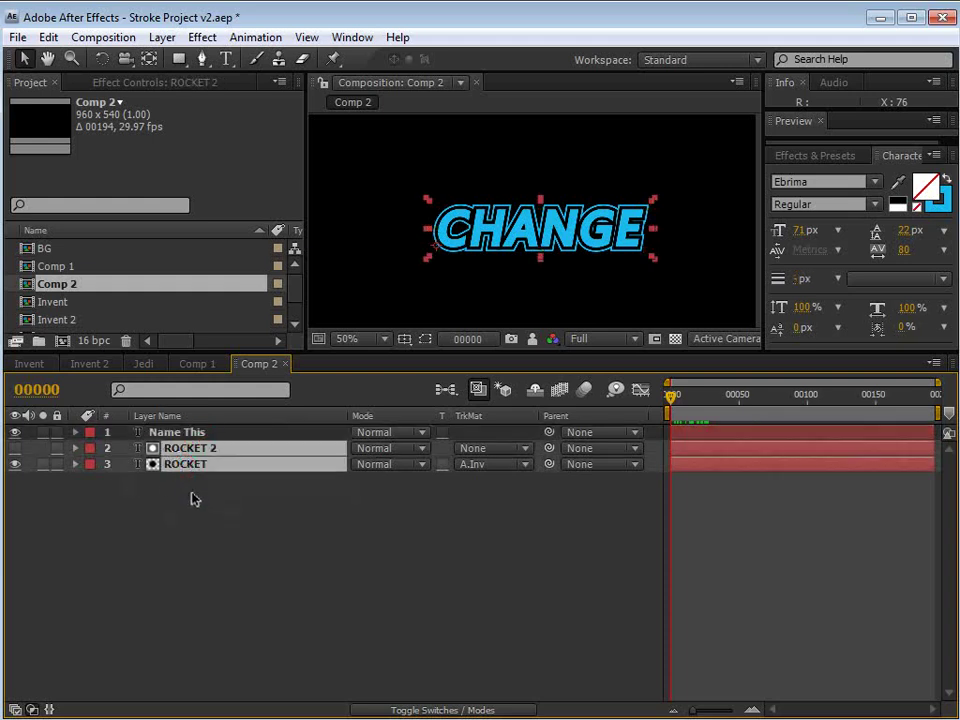
{"action": "left_click", "coordinate": [48, 37]}
{"action": "left_click", "coordinate": [88, 238]}
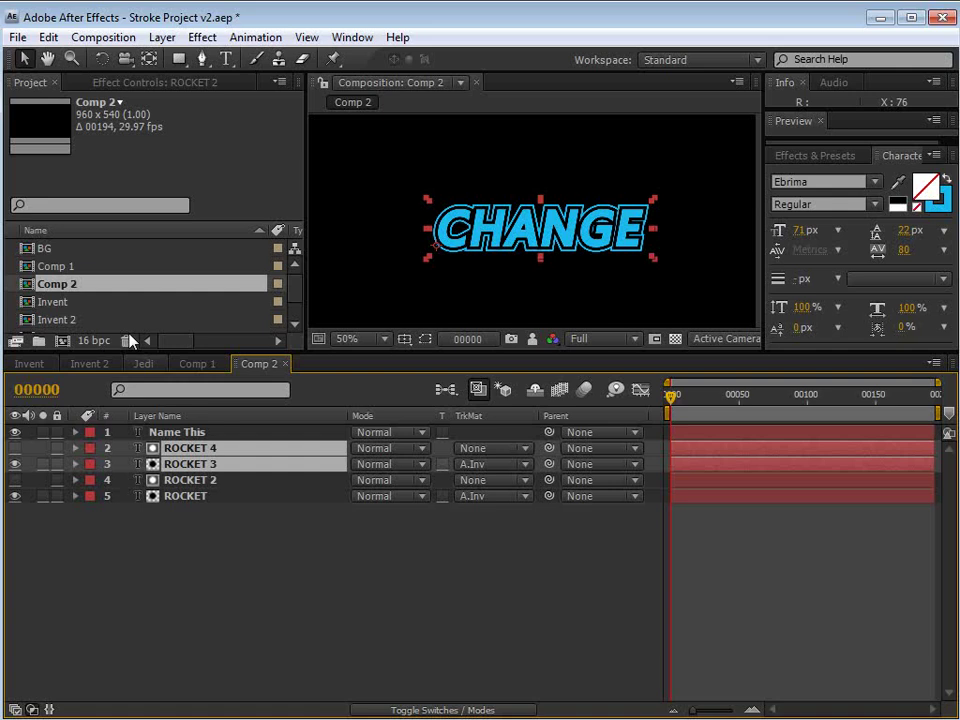
{"action": "left_click", "coordinate": [213, 565]}
Increase the stroke width of the duplicated ROCKET 4 matte to 23 px
{"action": "left_click", "coordinate": [187, 464]}
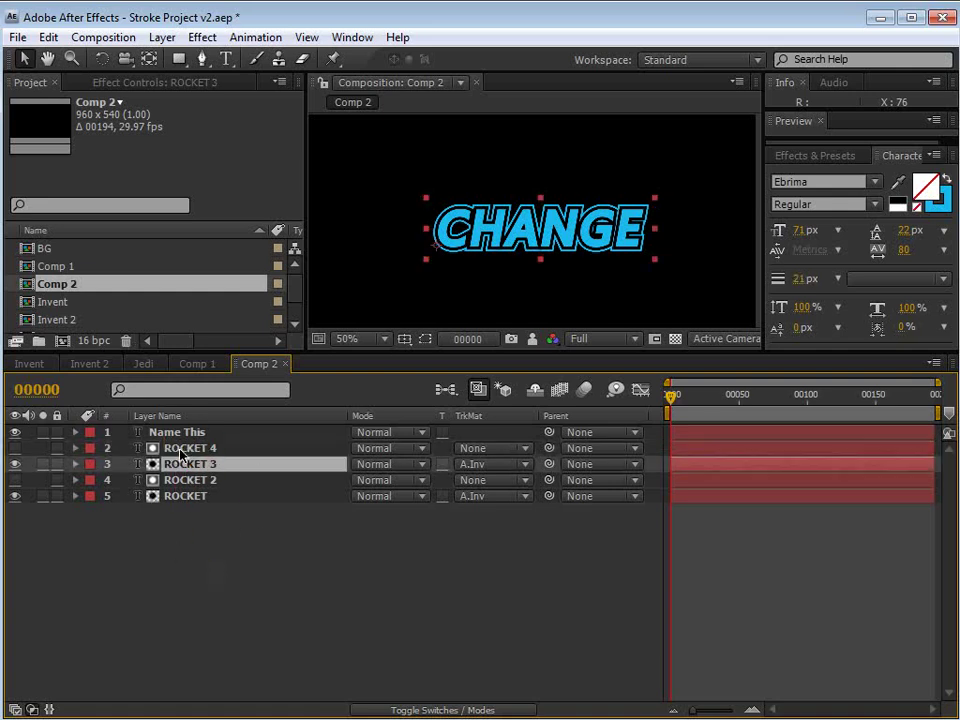
{"action": "left_click", "coordinate": [188, 448]}
{"action": "left_click", "coordinate": [798, 279]}
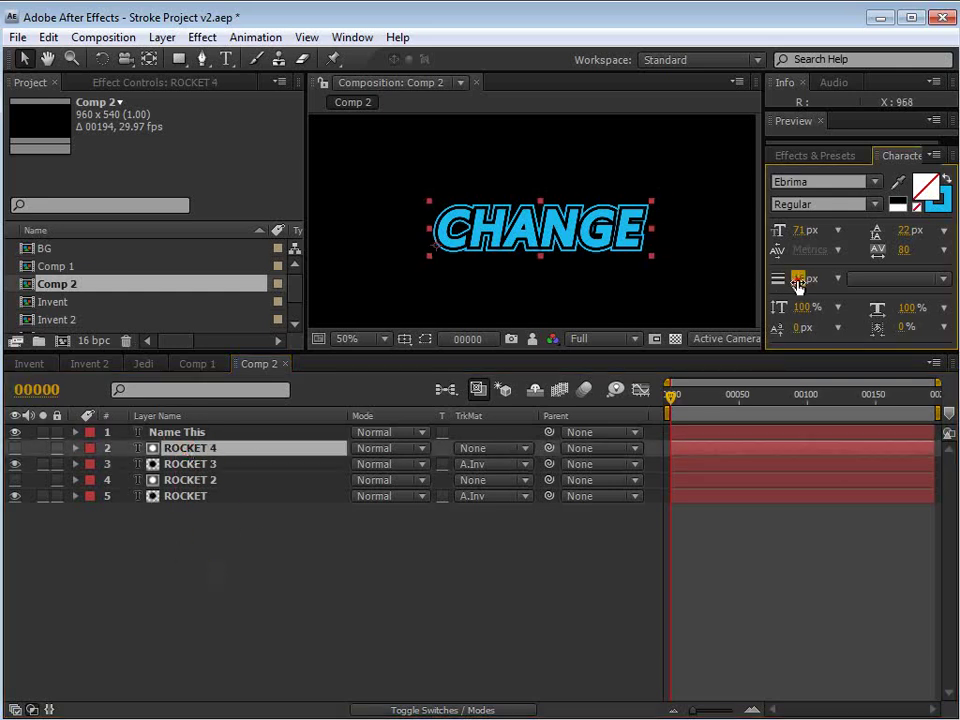
{"action": "key", "text": "Up"}
{"action": "key", "text": "Up"}
{"action": "key", "text": "Up"}
{"action": "key", "text": "Up"}
{"action": "key", "text": "Up"}
{"action": "key", "text": "Up"}
{"action": "key", "text": "Up"}
{"action": "key", "text": "Up"}
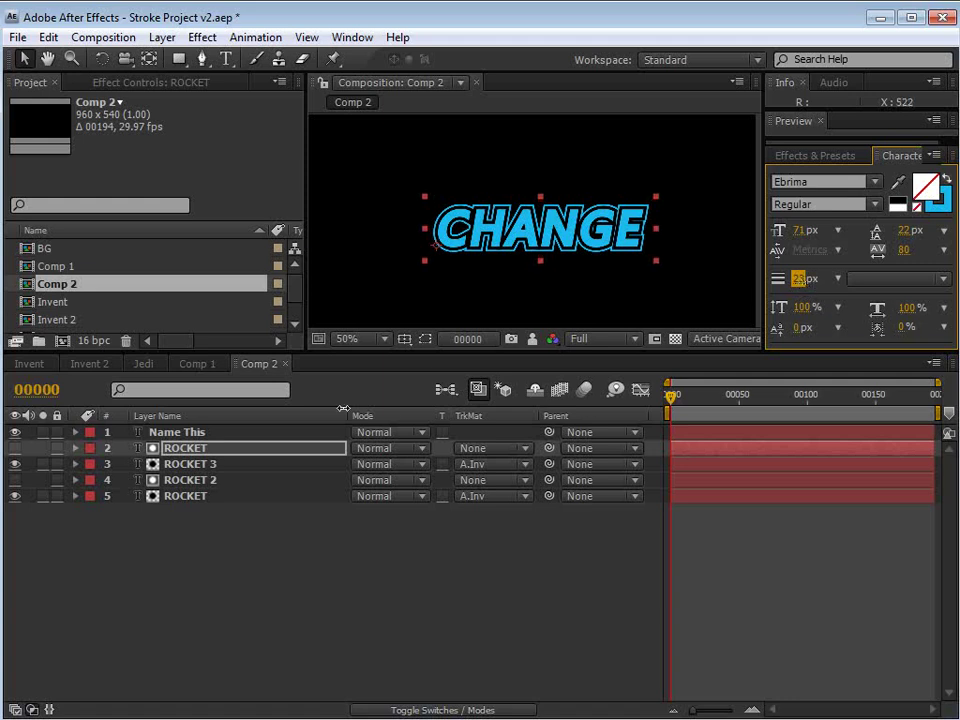
Increase the stroke width of the duplicated ROCKET 3 layer to 30 px to form an outer outline
{"action": "left_click", "coordinate": [190, 467]}
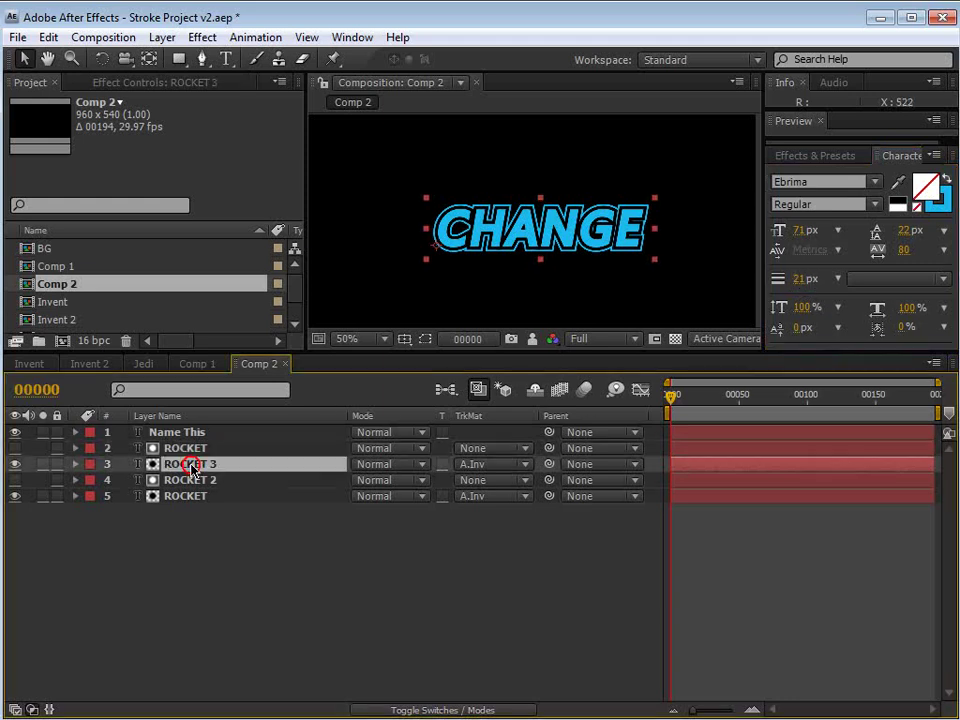
{"action": "left_click", "coordinate": [800, 281]}
{"action": "key", "text": "shift+Up"}
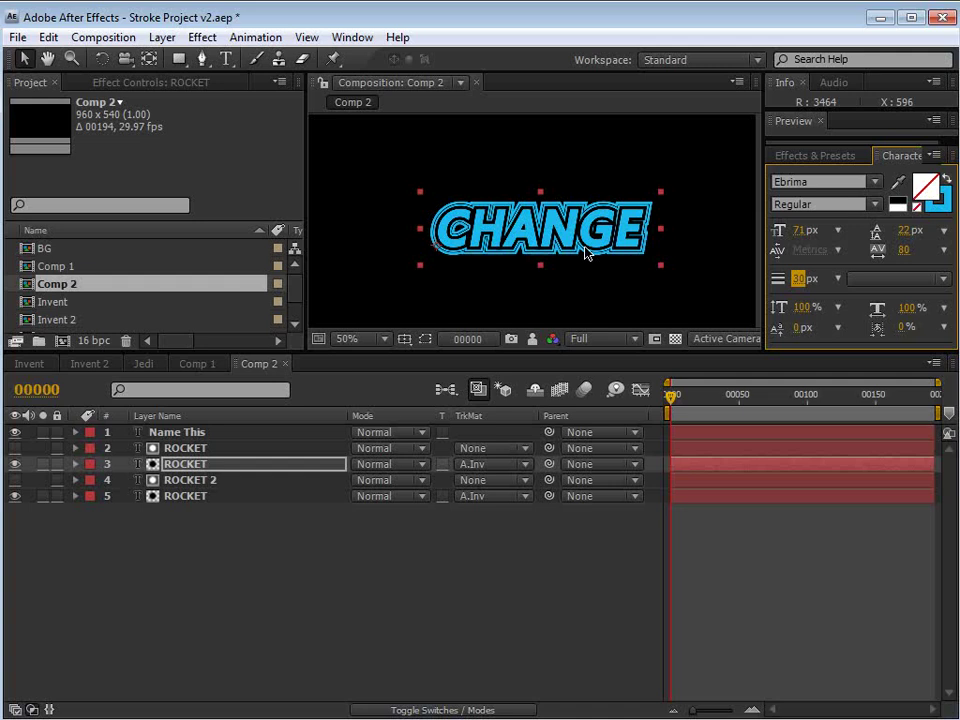
Set the stroke width of the outer outline's matte, the ROCKET layer directly below Name This, to 25 px
{"action": "scroll", "coordinate": [580, 225], "scroll_direction": "up", "scroll_amount": 2}
{"action": "left_click", "coordinate": [210, 449]}
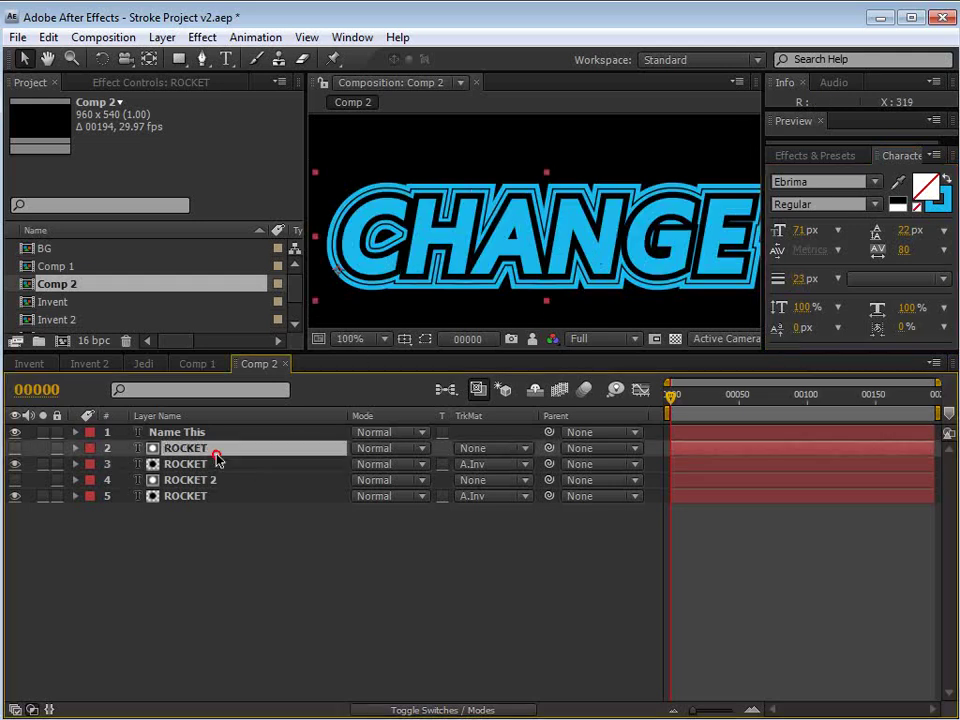
{"action": "left_click", "coordinate": [801, 279]}
{"action": "type", "text": "25"}
{"action": "key", "text": "Return"}
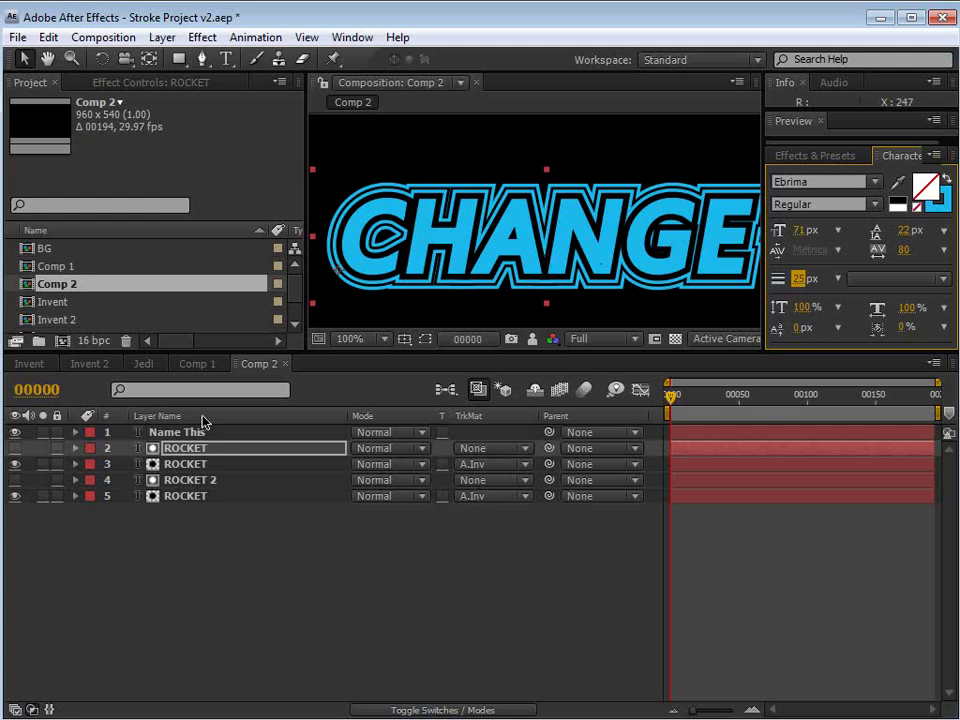
Change the stroke color of the outer 30 px ROCKET outline to light gray B6C0C3
{"action": "left_click", "coordinate": [193, 464]}
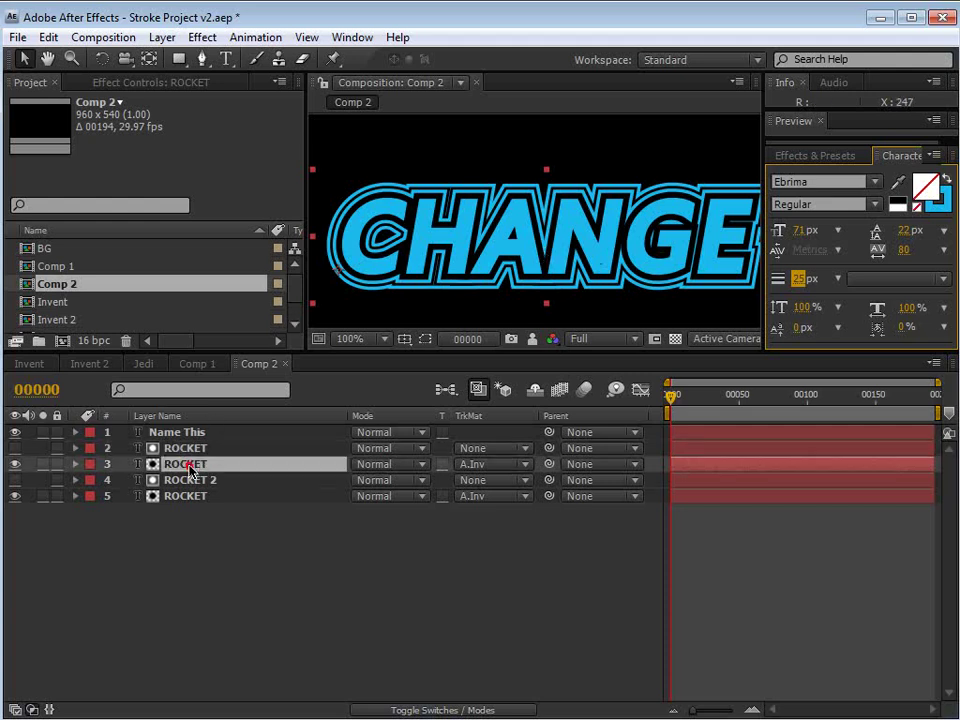
{"action": "left_click", "coordinate": [938, 205]}
{"action": "left_click_drag", "start_coordinate": [602, 420], "coordinate": [478, 420]}
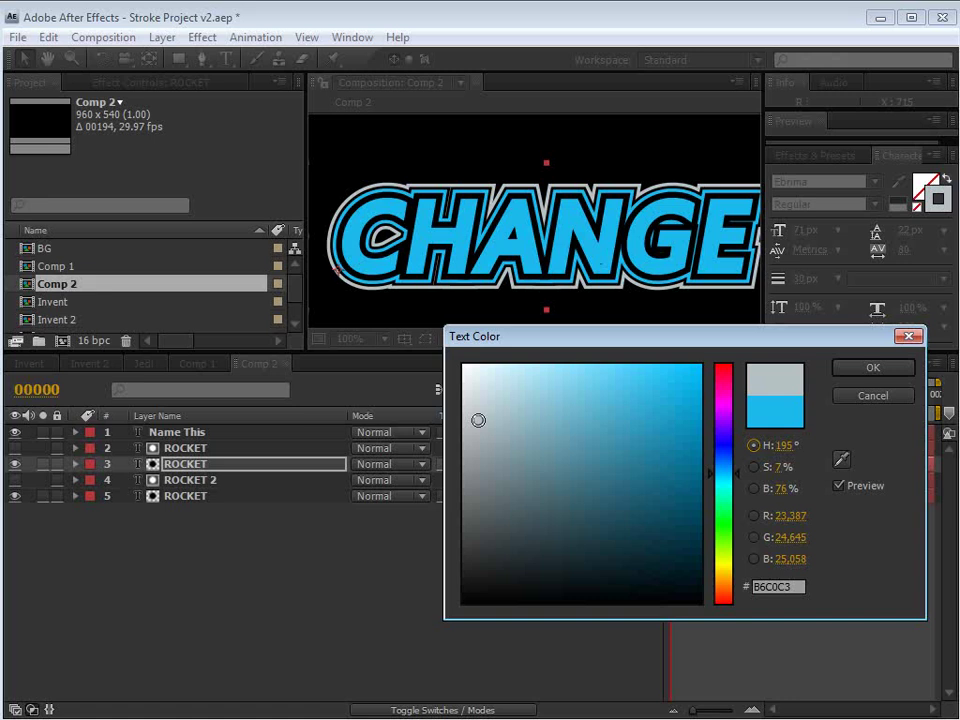
{"action": "left_click", "coordinate": [900, 366]}
{"action": "scroll", "coordinate": [510, 270], "scroll_direction": "down", "scroll_amount": 2}
{"action": "scroll", "coordinate": [510, 270], "scroll_direction": "up", "scroll_amount": 2}
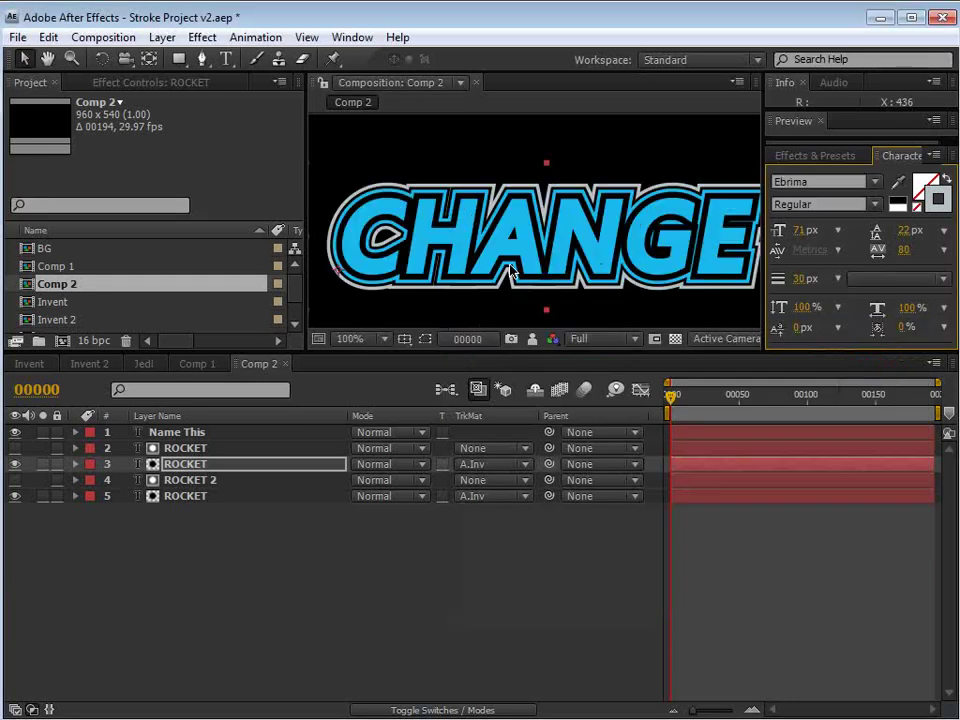
{"action": "left_click", "coordinate": [527, 564]}
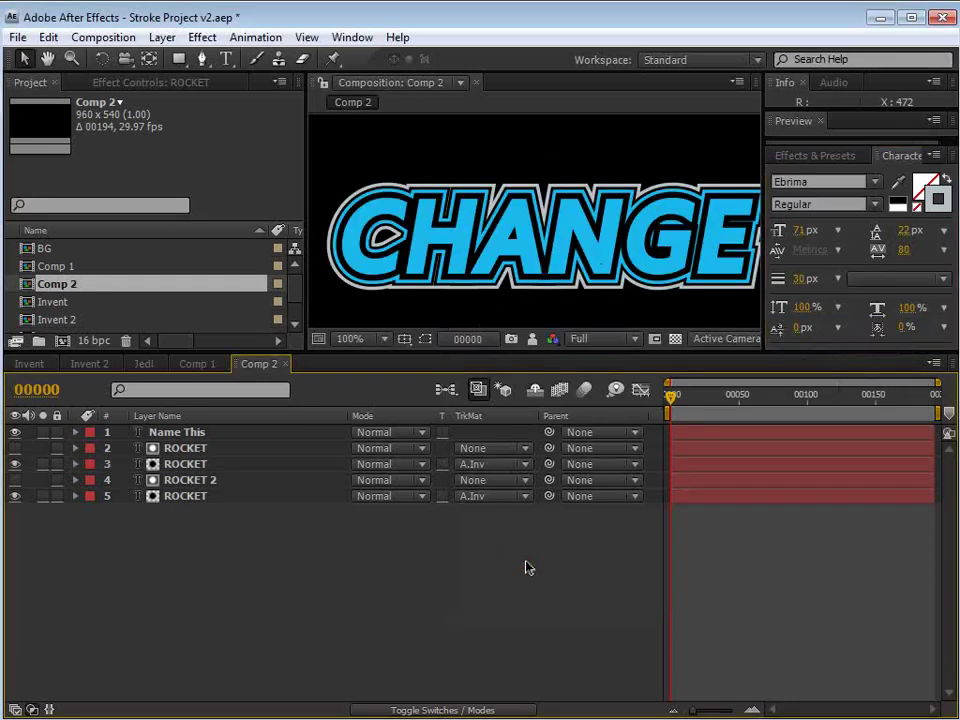
Create a dark gray solid at composition size, 960 × 540 px
{"action": "left_click", "coordinate": [162, 37]}
{"action": "mouse_move", "coordinate": [168, 59]}
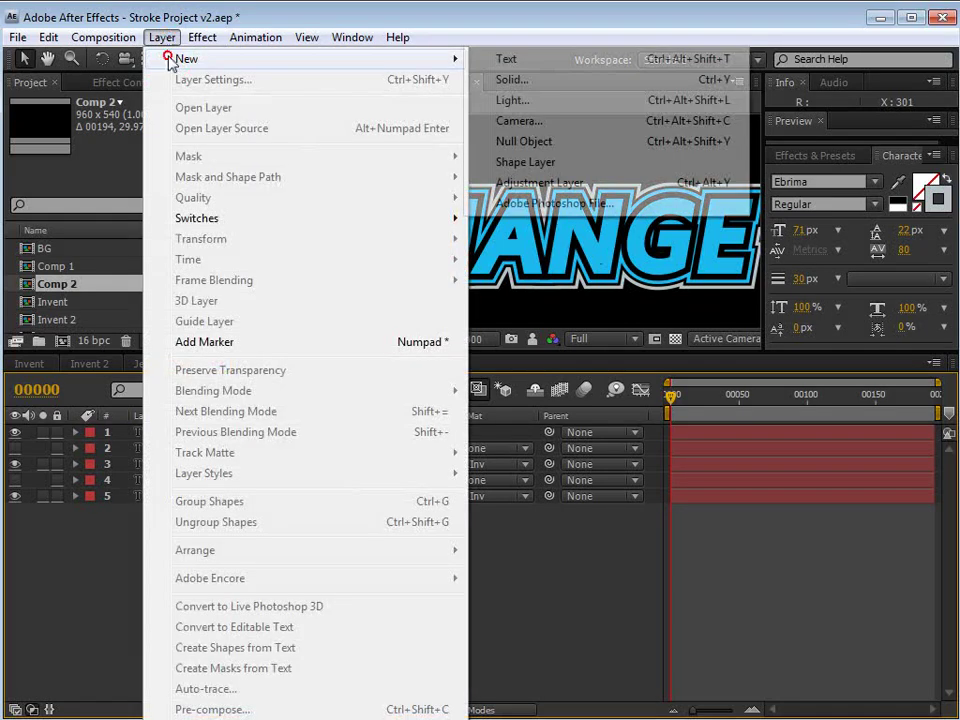
{"action": "left_click", "coordinate": [602, 79]}
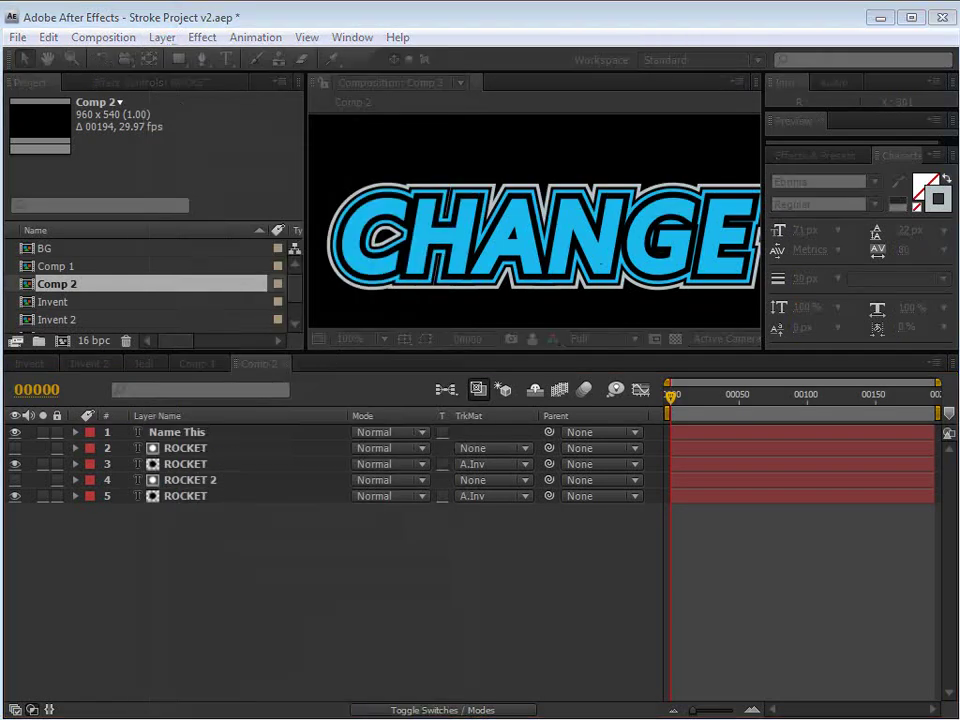
{"action": "left_click", "coordinate": [579, 408]}
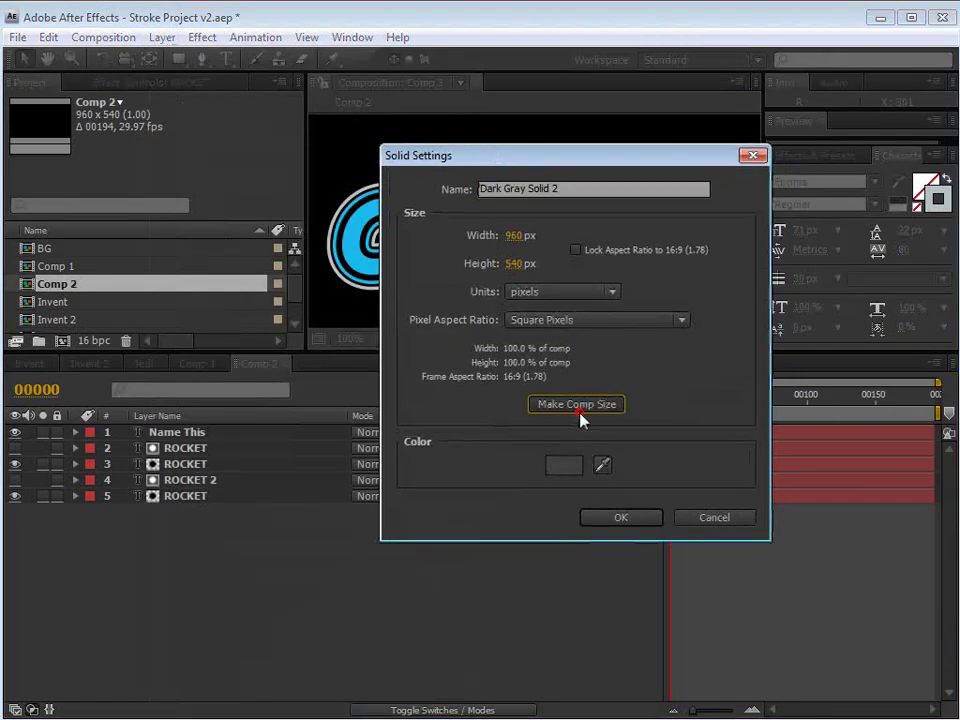
{"action": "left_click", "coordinate": [617, 517]}
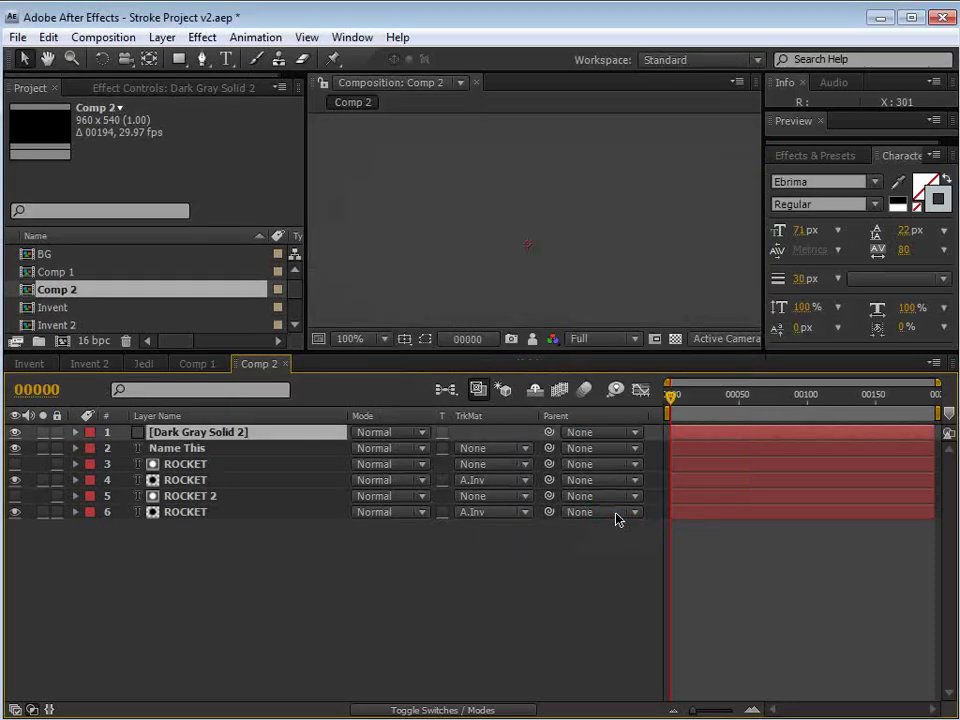
Apply the Ramp effect to the dark gray solid and set its shape to Radial Ramp
{"action": "left_click", "coordinate": [198, 38]}
{"action": "mouse_move", "coordinate": [246, 313]}
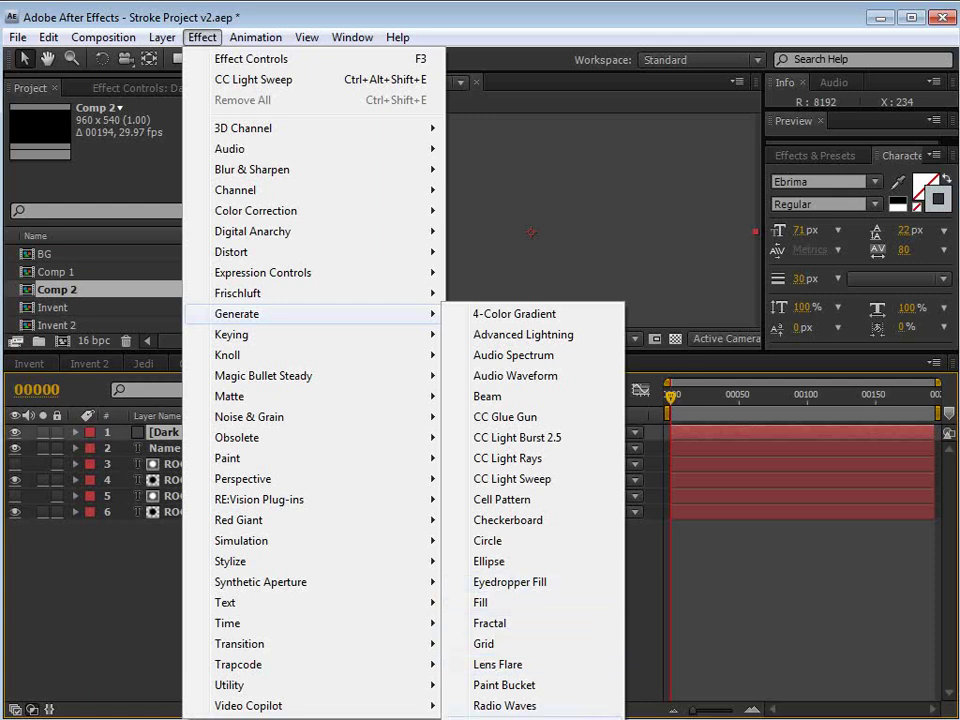
{"action": "left_click", "coordinate": [490, 718]}
{"action": "scroll", "coordinate": [523, 228], "scroll_direction": "down", "scroll_amount": 2}
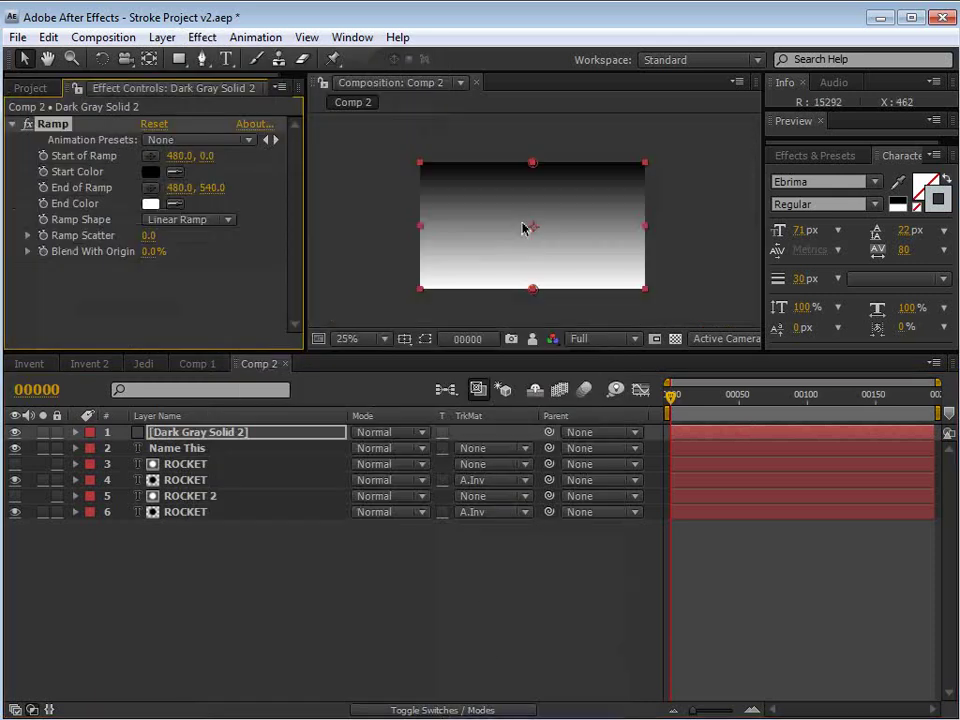
{"action": "left_click", "coordinate": [170, 220]}
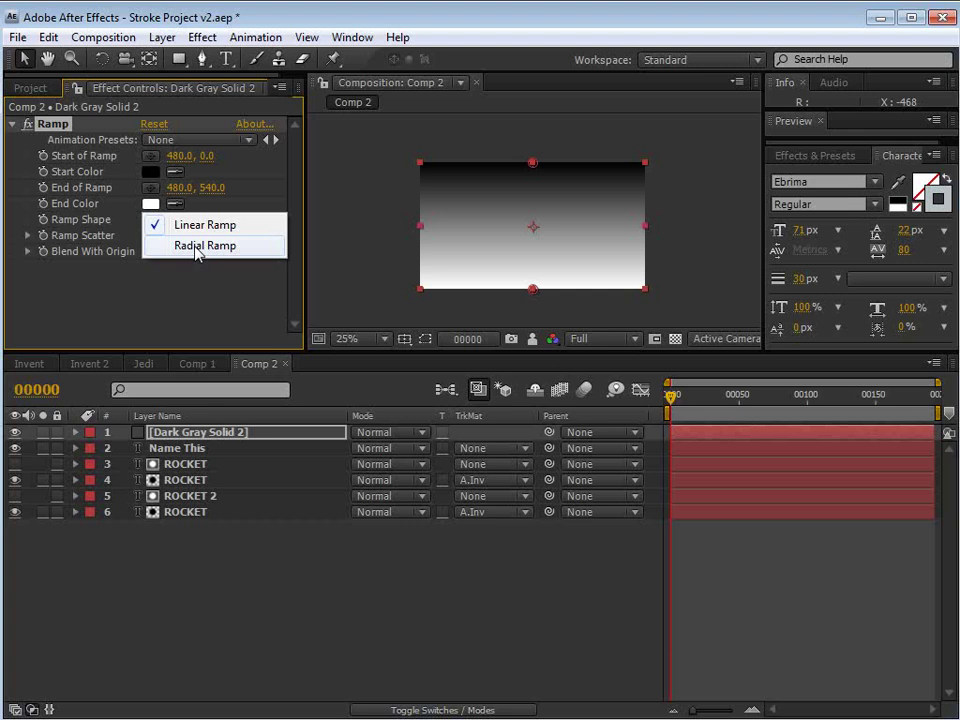
{"action": "left_click", "coordinate": [195, 245]}
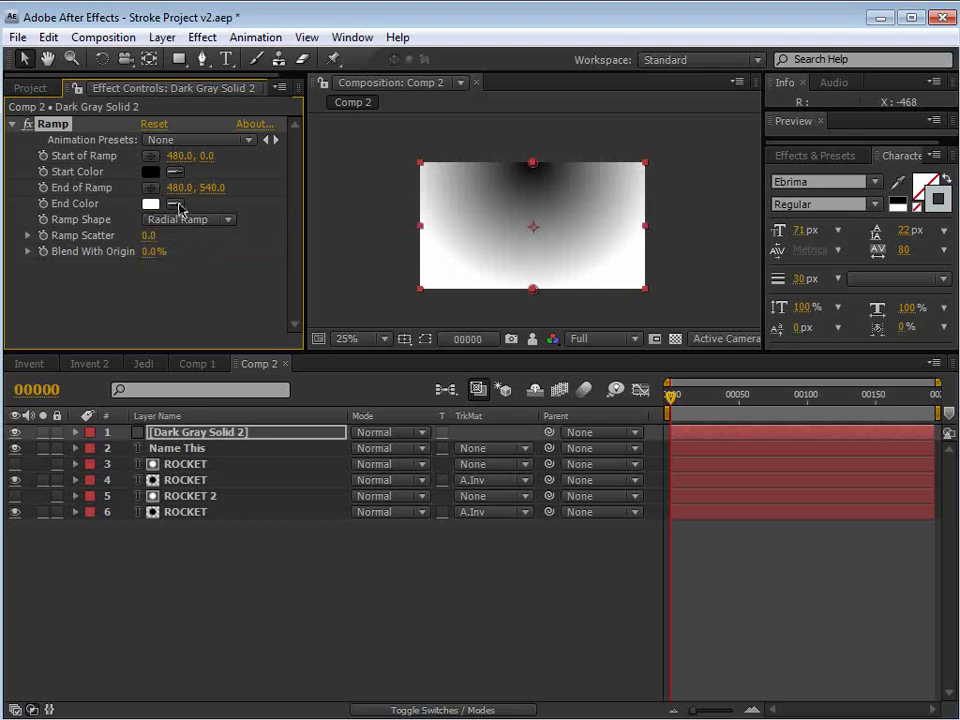
Set the ramp's start color to gray 919191 and its end color to near-black 221F1F
{"action": "left_click", "coordinate": [150, 178]}
{"action": "mouse_move", "coordinate": [470, 470]}
{"action": "left_mouse_down"}
{"action": "mouse_move", "coordinate": [467, 429]}
{"action": "mouse_move", "coordinate": [462, 467]}
{"action": "left_mouse_up"}
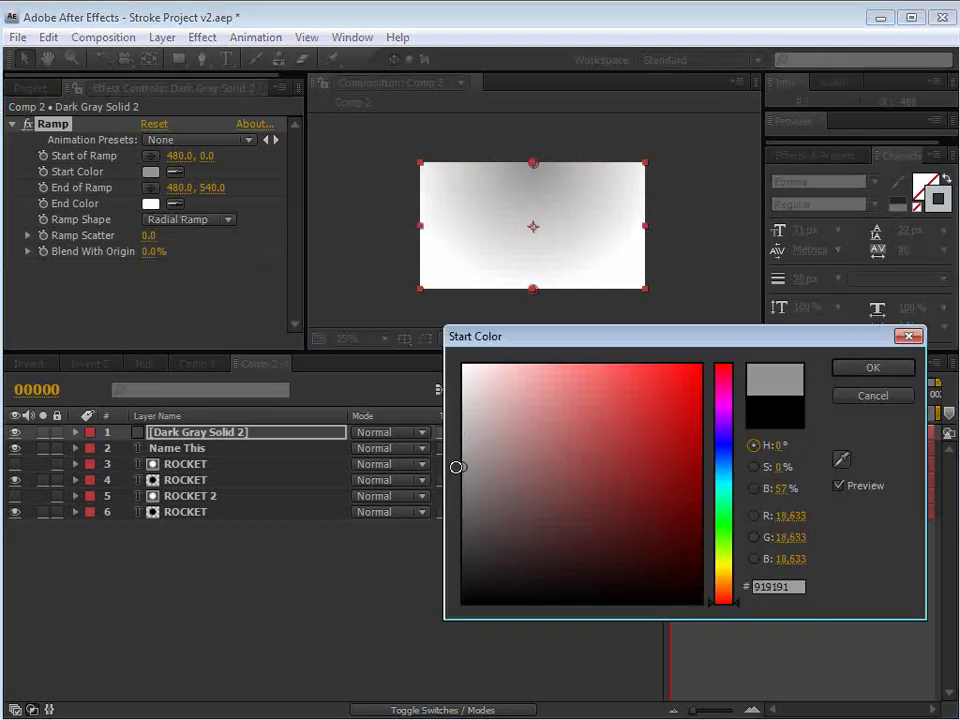
{"action": "left_click", "coordinate": [872, 368]}
{"action": "left_click", "coordinate": [150, 204]}
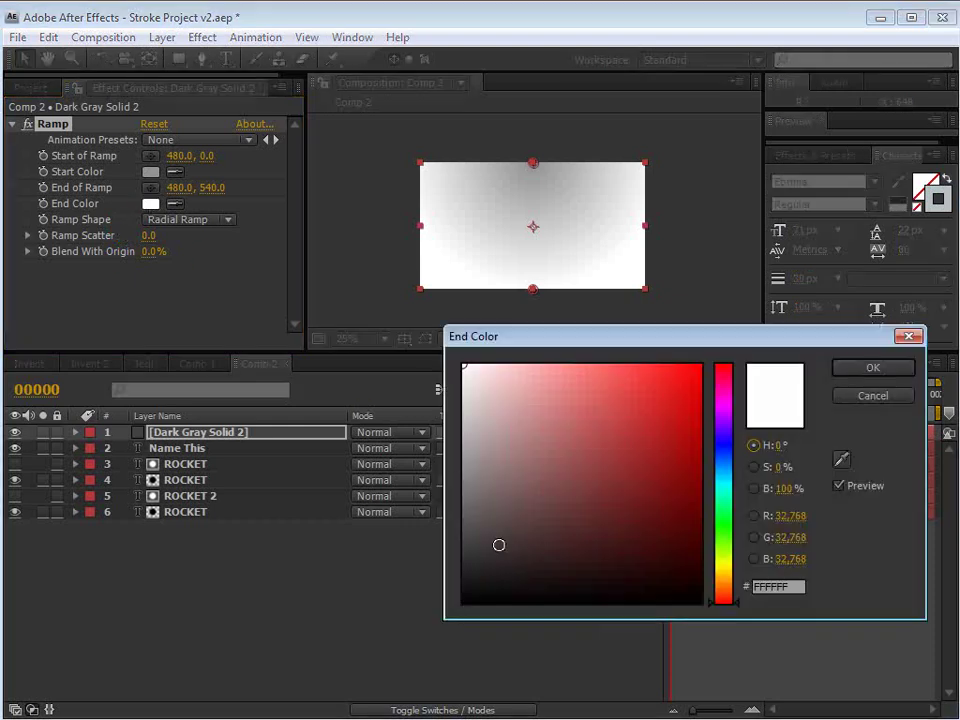
{"action": "left_click", "coordinate": [473, 551]}
{"action": "left_click_drag", "start_coordinate": [473, 551], "coordinate": [470, 545]}
{"action": "left_click", "coordinate": [480, 570]}
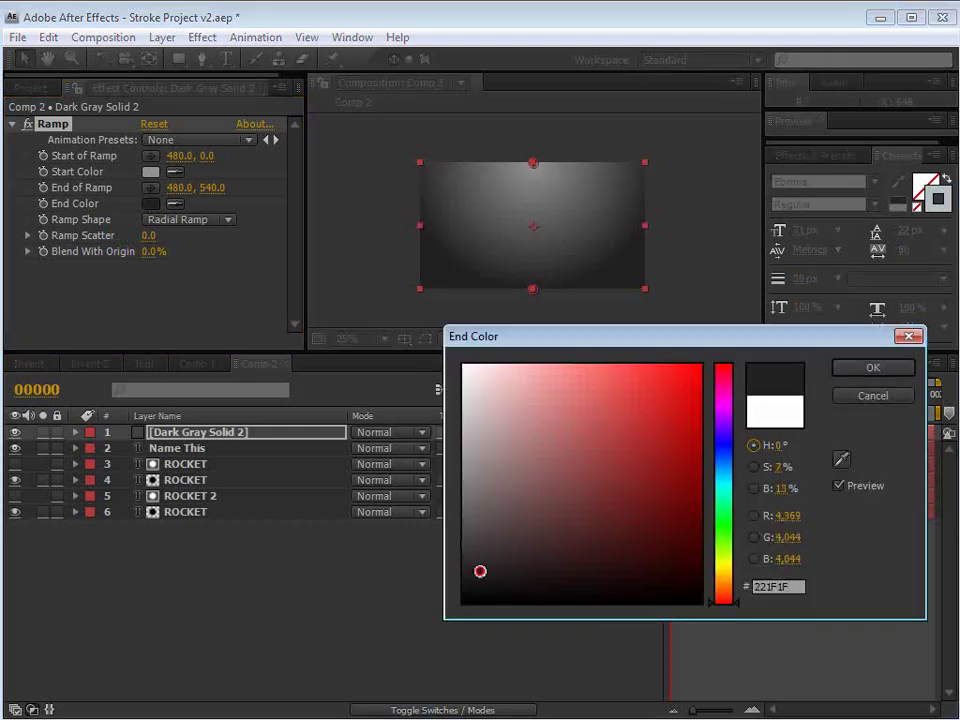
{"action": "left_click", "coordinate": [873, 368]}
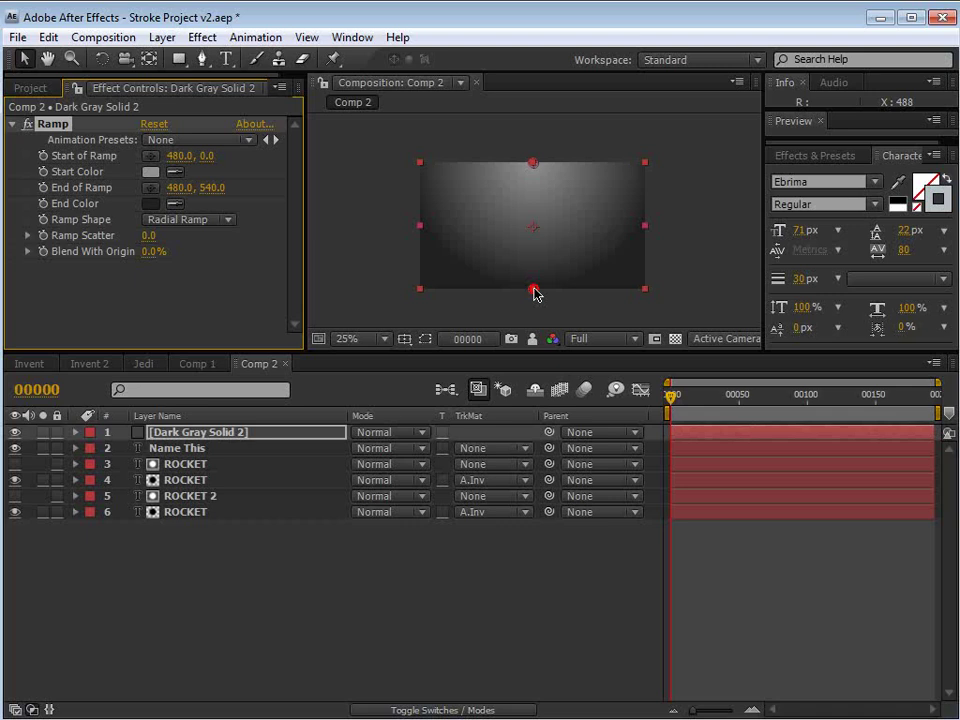
Move the ramp's end point below the frame to 480, 1000 and its start point near the center at 480, 276
{"action": "left_click_drag", "start_coordinate": [535, 292], "coordinate": [535, 397]}
{"action": "left_click_drag", "start_coordinate": [532, 165], "coordinate": [536, 225]}
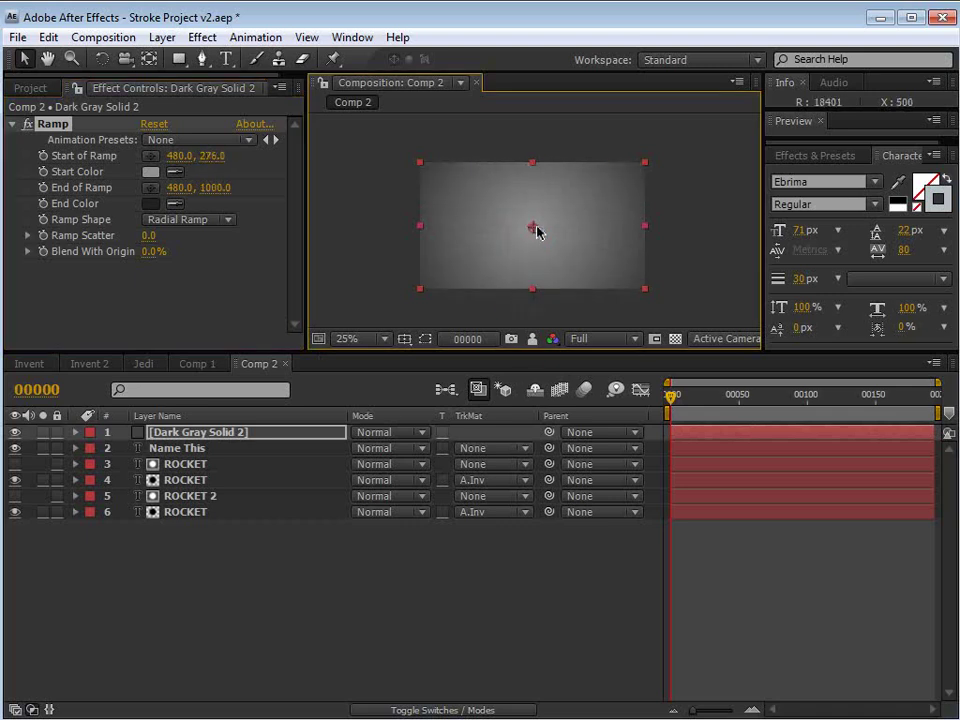
{"action": "key", "text": "grave"}
{"action": "key", "text": "period"}
{"action": "key", "text": "grave"}
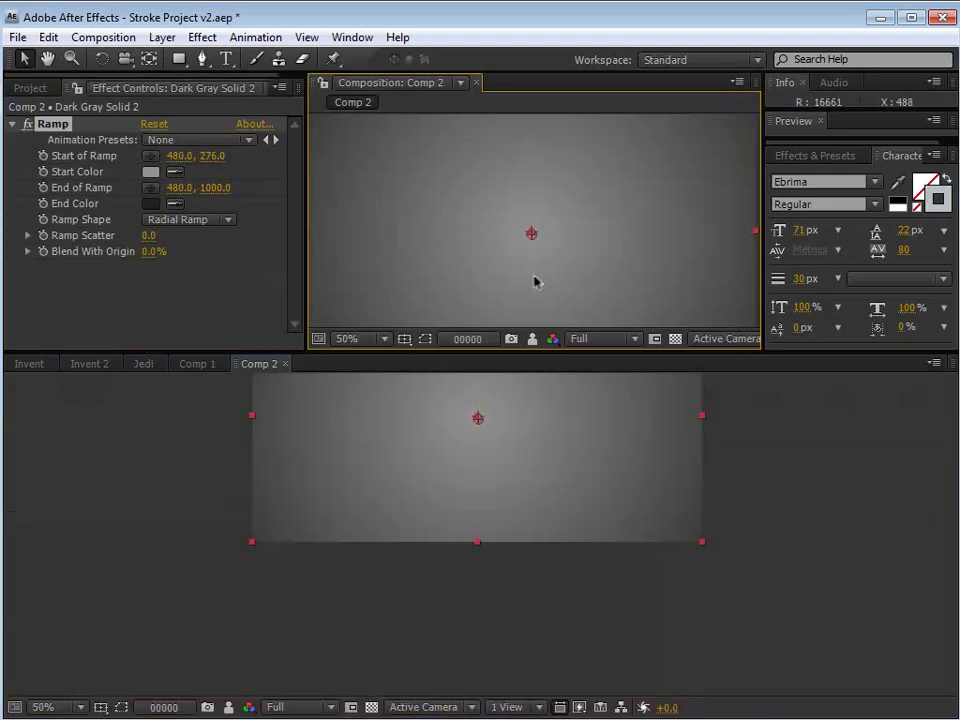
Move the gradient solid beneath all the text layers and rename it BG
{"action": "left_click_drag", "start_coordinate": [187, 436], "coordinate": [172, 525]}
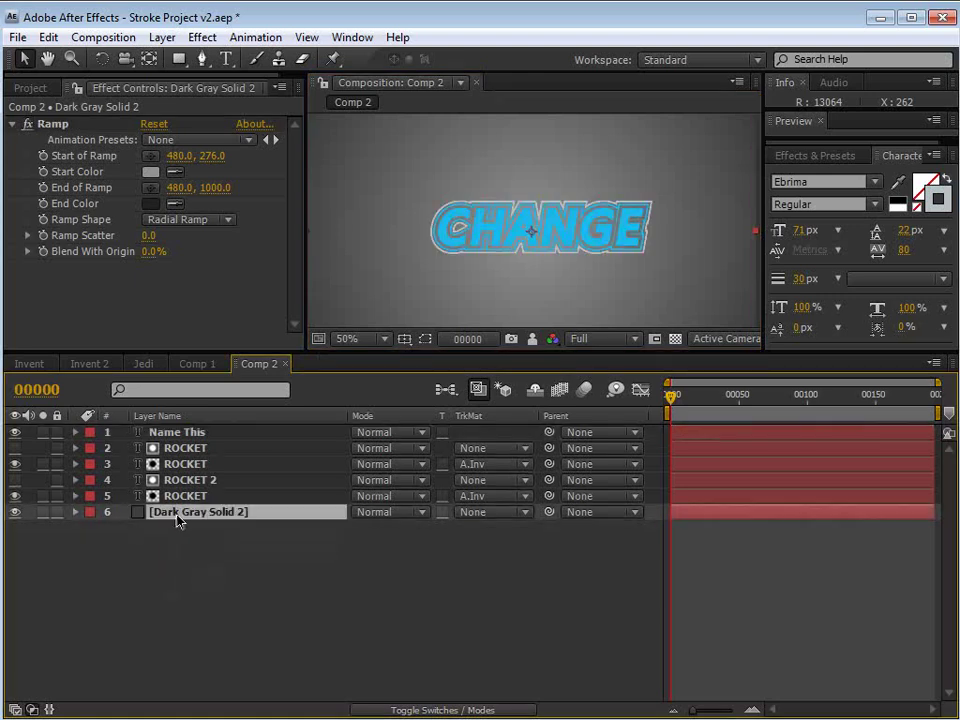
{"action": "left_click", "coordinate": [174, 522]}
{"action": "key", "text": "Return"}
{"action": "type", "text": "B"}
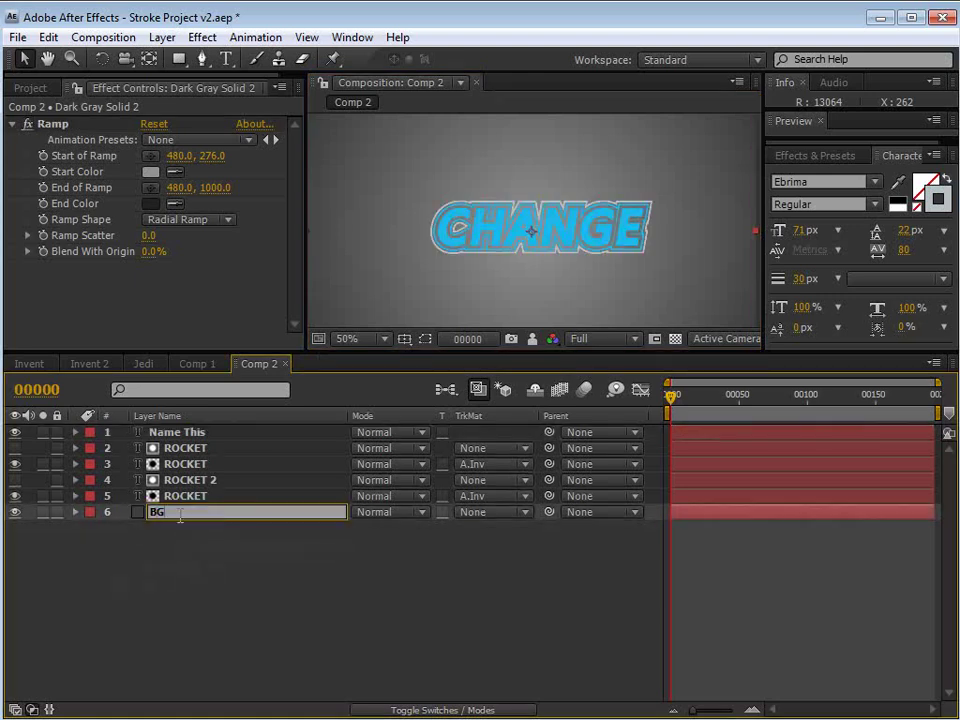
{"action": "type", "text": "G"}
{"action": "key", "text": "Return"}
{"action": "left_click", "coordinate": [206, 546]}
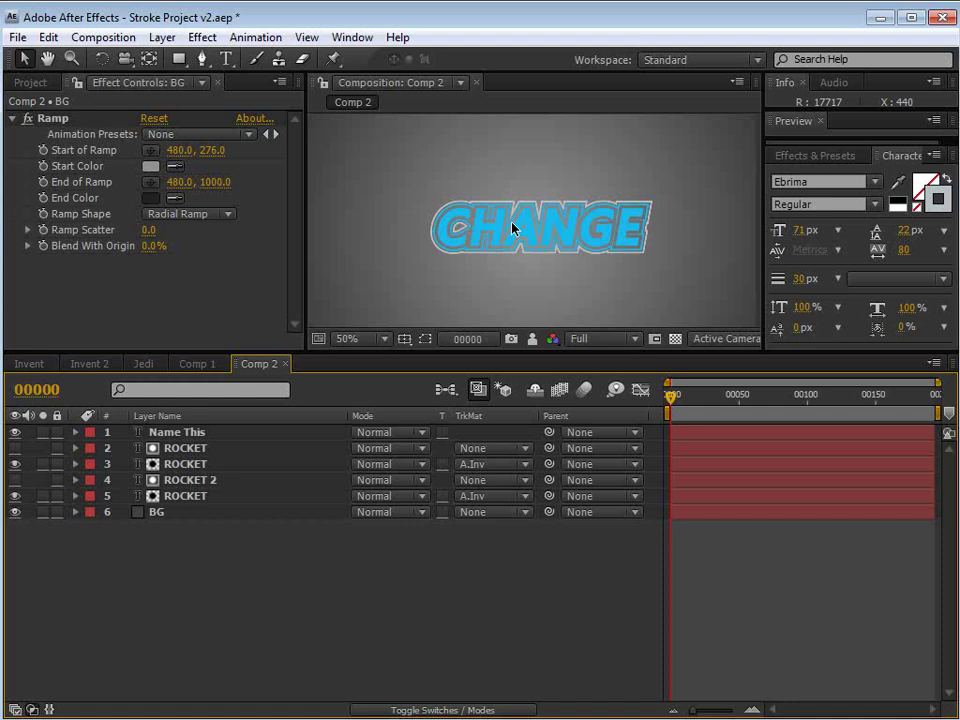
Turn the Name This layer and all four ROCKET text layers into 3D layers, leaving BG in 2D
{"action": "left_click", "coordinate": [189, 432]}
{"action": "key", "text": "Return"}
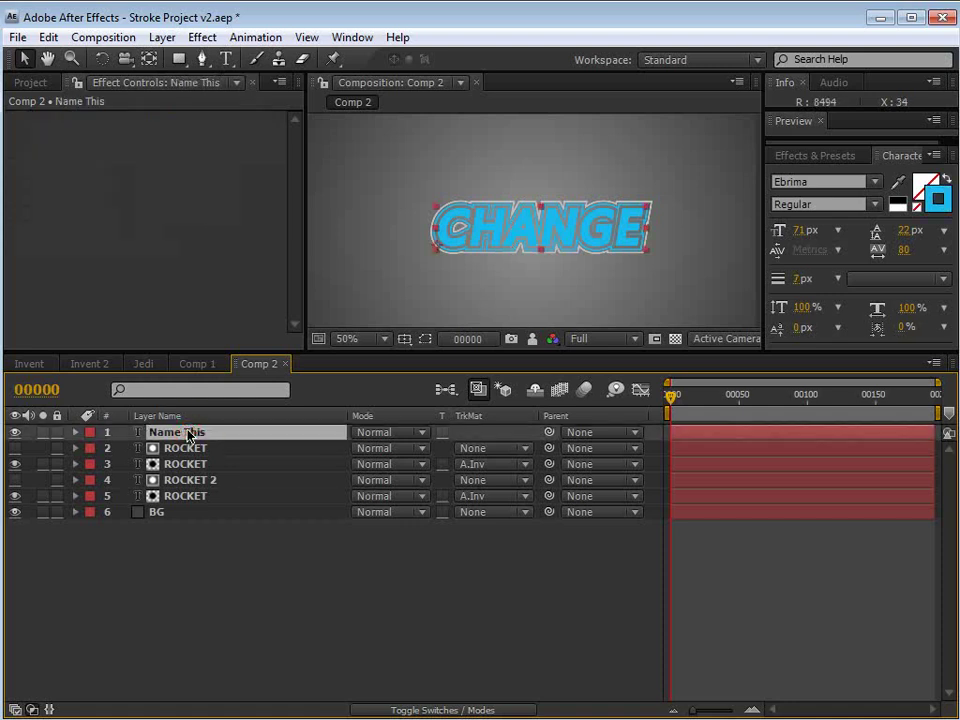
{"action": "key", "text": "F4"}
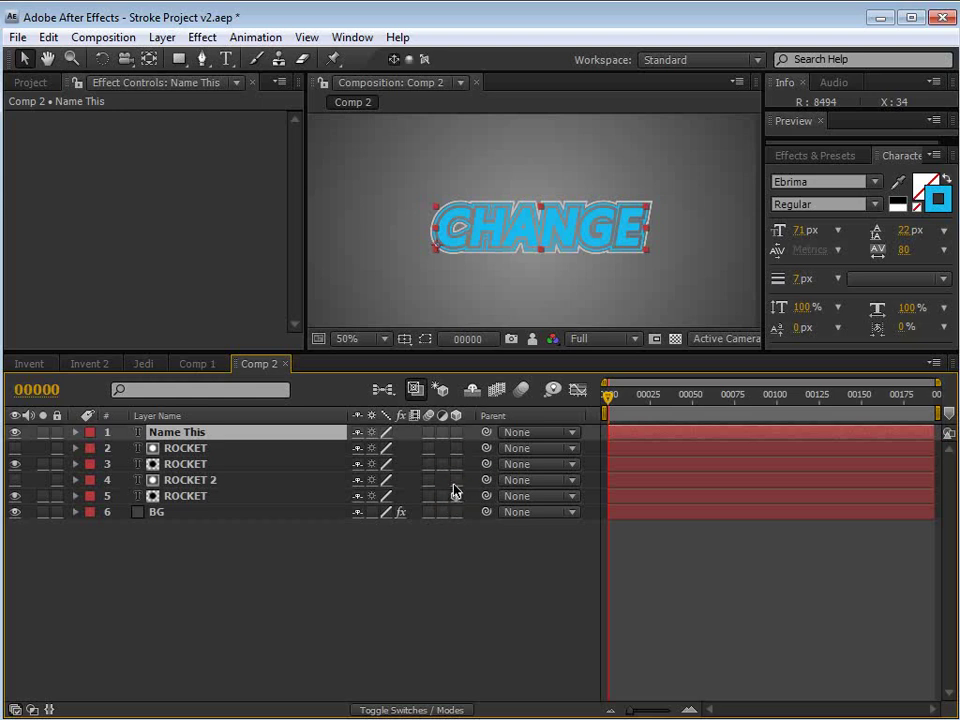
{"action": "left_click_drag", "start_coordinate": [455, 484], "coordinate": [459, 438]}
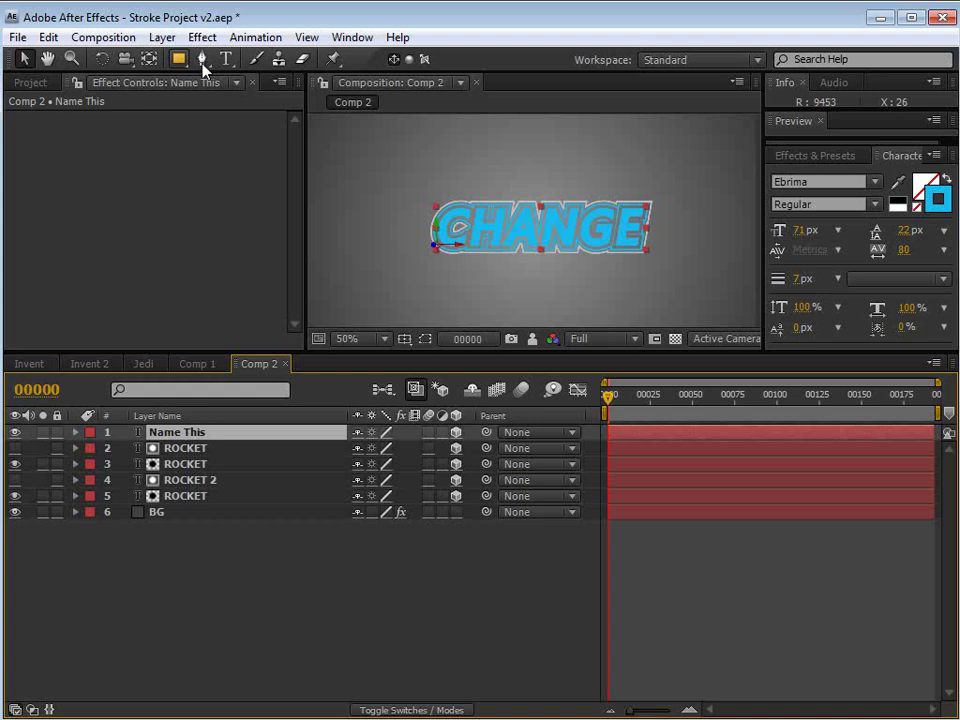
Add a Point light to the composition with 80% intensity and shadow casting off
{"action": "left_click", "coordinate": [162, 37]}
{"action": "left_click", "coordinate": [150, 59]}
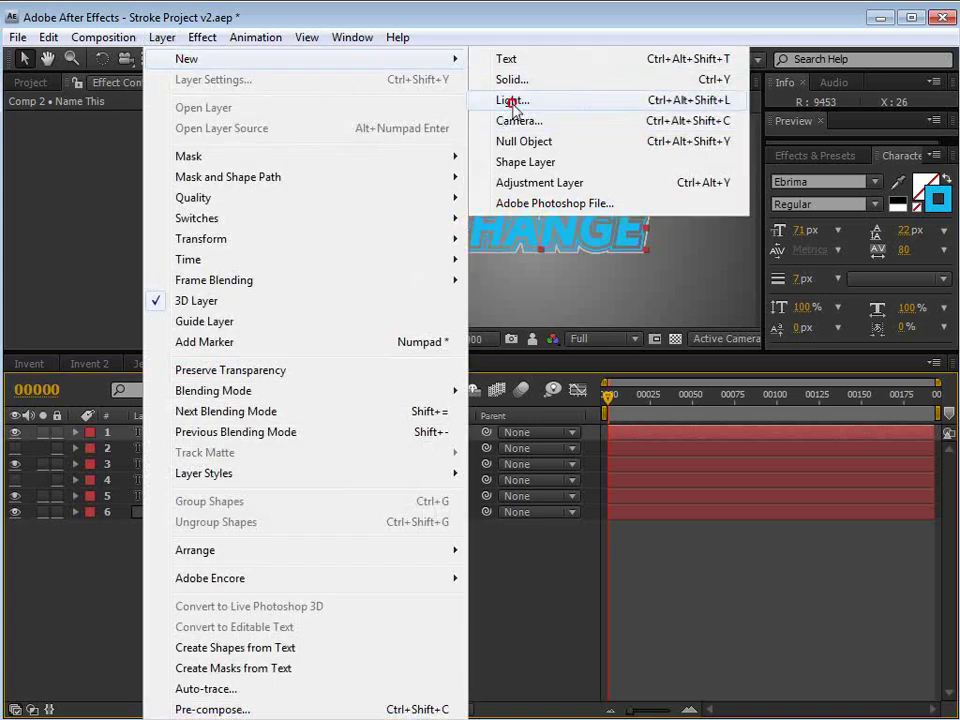
{"action": "left_click", "coordinate": [510, 100]}
{"action": "left_click", "coordinate": [527, 256]}
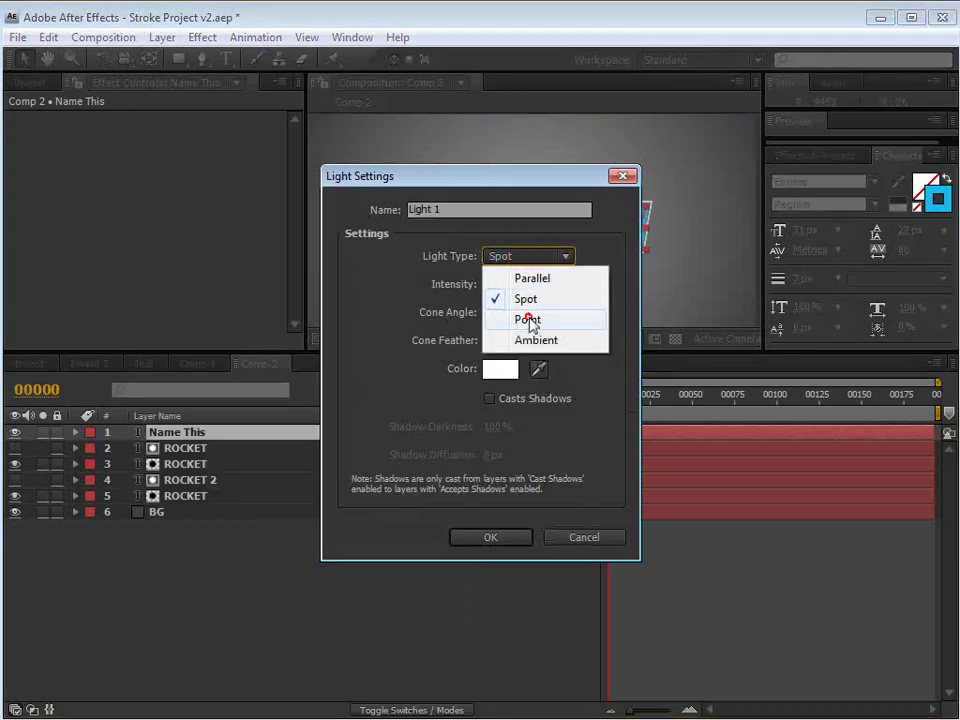
{"action": "left_click", "coordinate": [530, 318]}
{"action": "left_click_drag", "start_coordinate": [491, 284], "coordinate": [477, 290]}
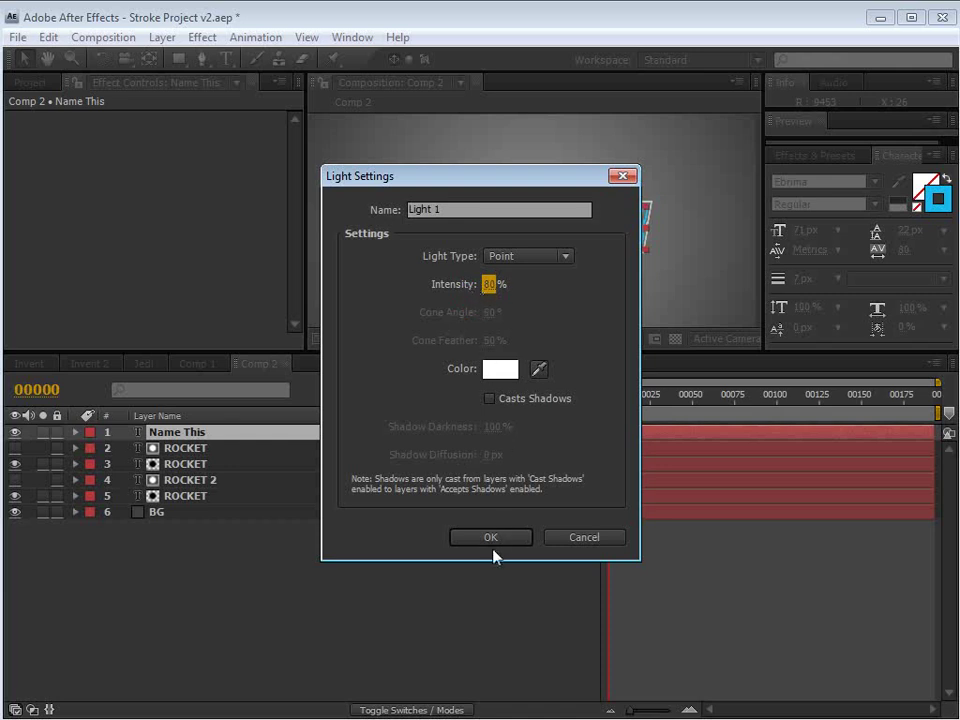
{"action": "left_click", "coordinate": [476, 538]}
Move the light horizontally to the upper edge of the letter A and hide the Name This layer
{"action": "left_click", "coordinate": [555, 206]}
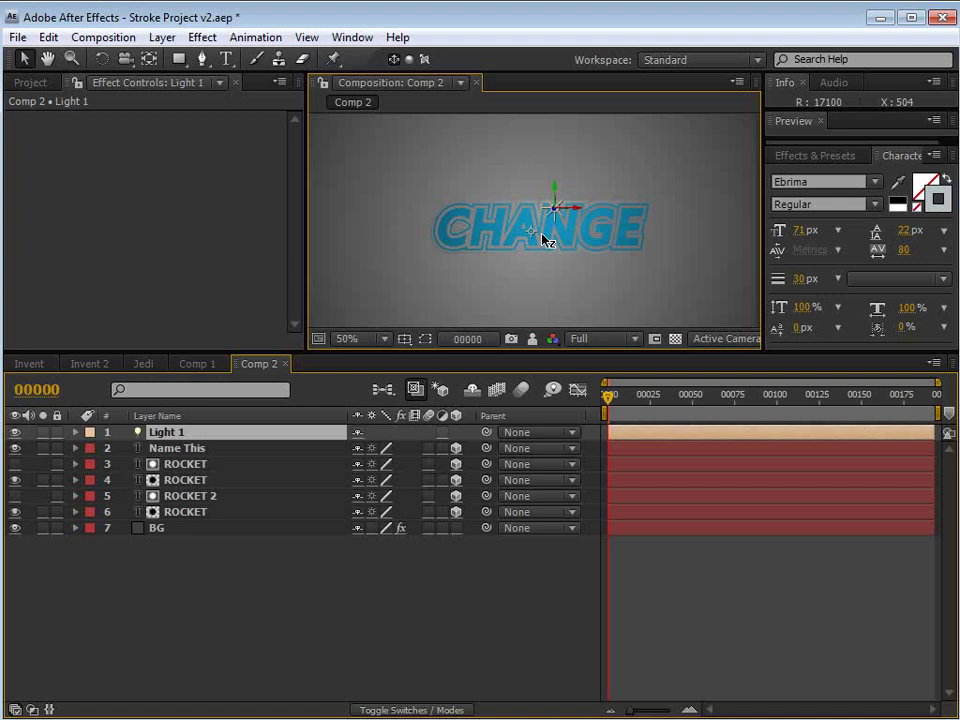
{"action": "key", "text": "period"}
{"action": "key", "text": "period"}
{"action": "left_click_drag", "start_coordinate": [583, 204], "coordinate": [524, 204]}
{"action": "left_click", "coordinate": [96, 451]}
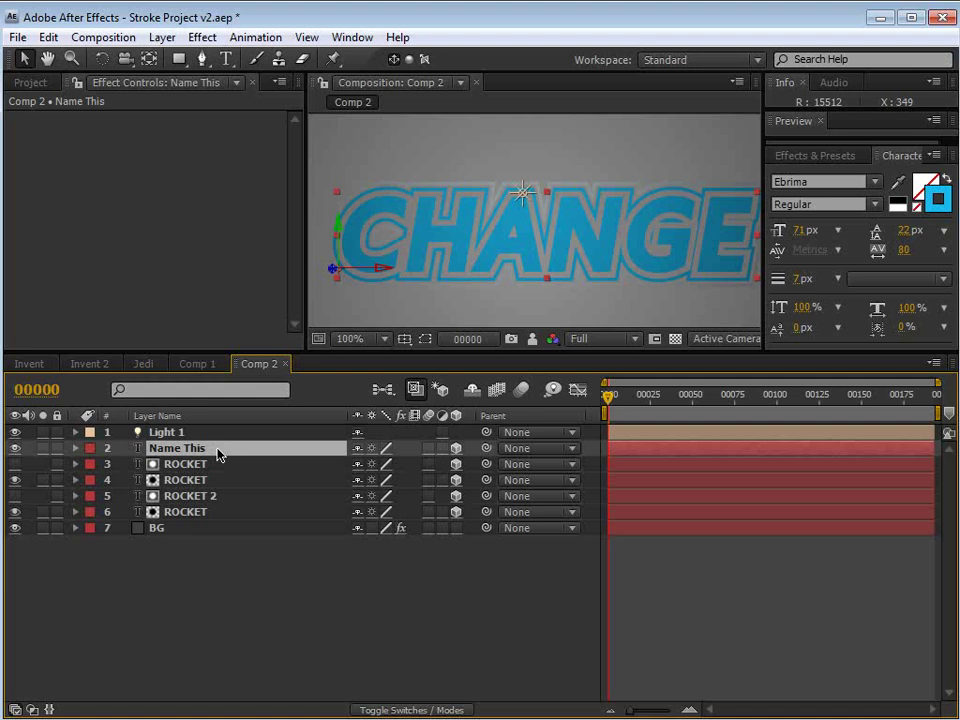
{"action": "left_click", "coordinate": [15, 448]}
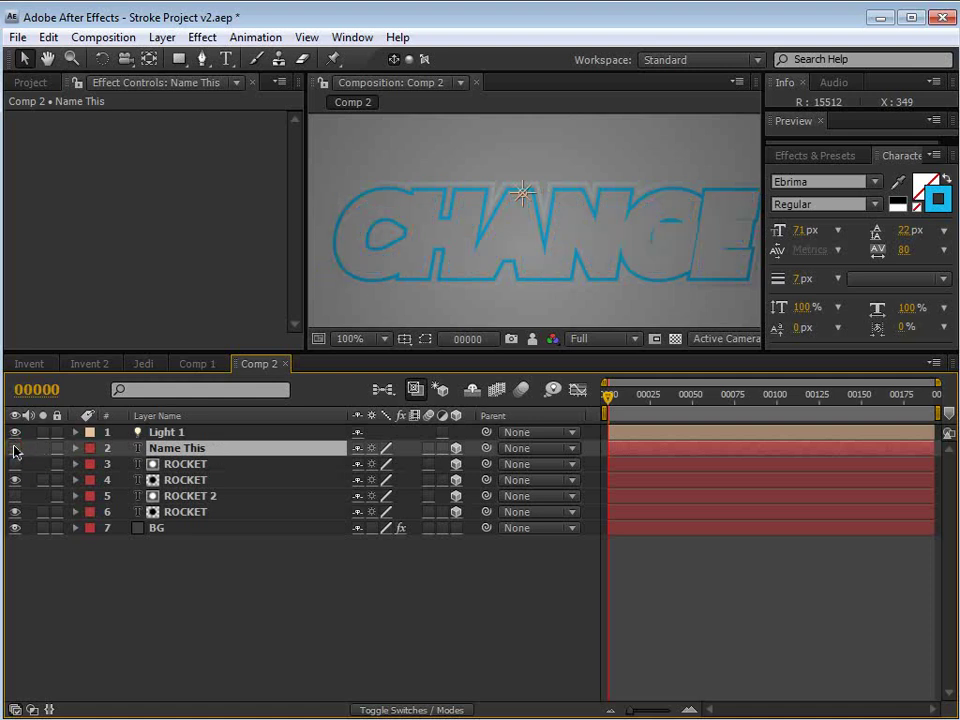
Set the stroke width of the lowest ROCKET layer to 27 px and that of its matte layer, ROCKET 2, to 8 px
{"action": "left_click", "coordinate": [169, 513]}
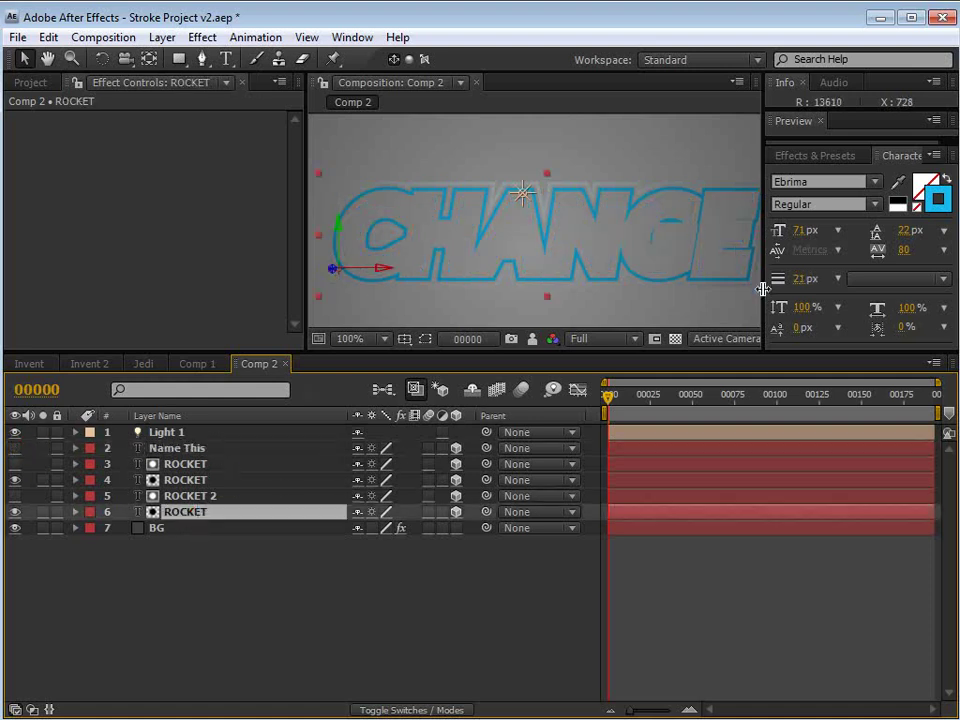
{"action": "left_click", "coordinate": [797, 279]}
{"action": "type", "text": "22"}
{"action": "key", "text": "Return"}
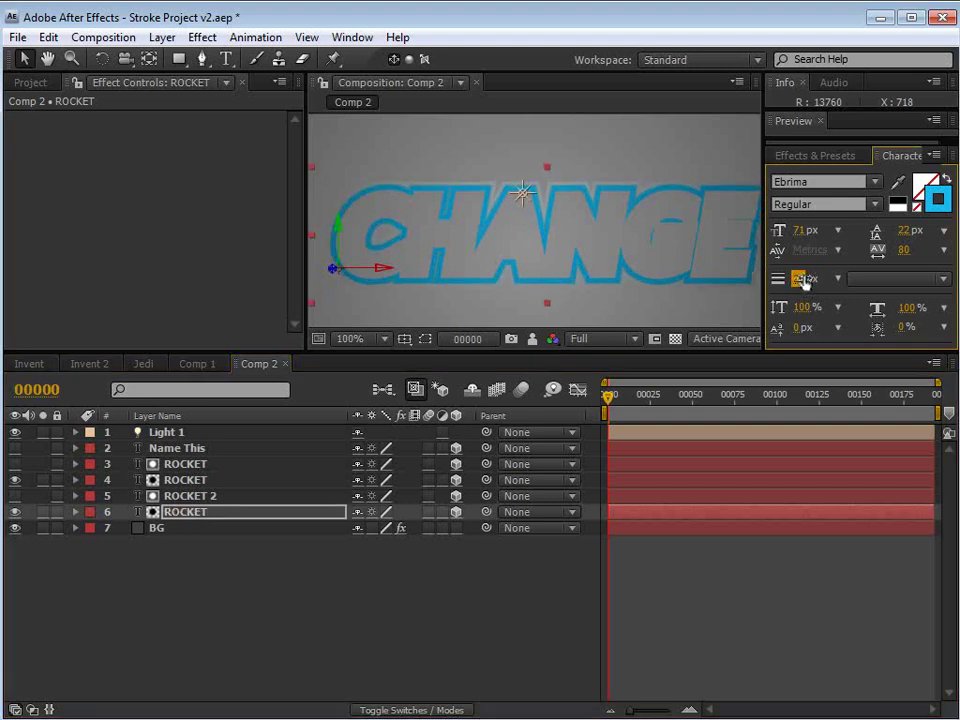
{"action": "left_click", "coordinate": [211, 496]}
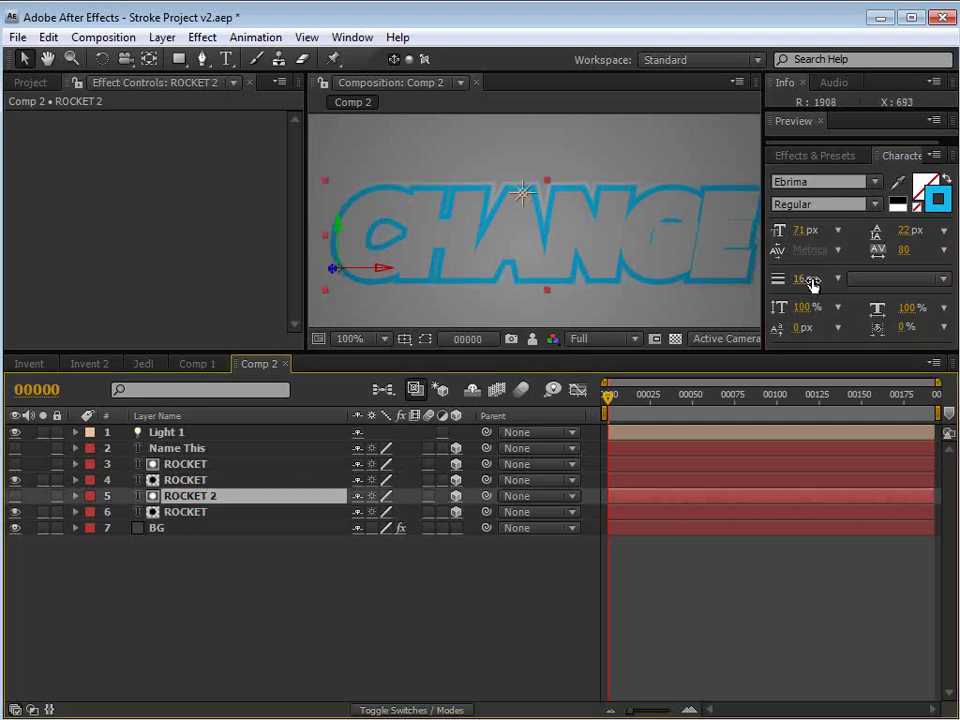
{"action": "left_click_drag", "start_coordinate": [804, 280], "coordinate": [794, 285]}
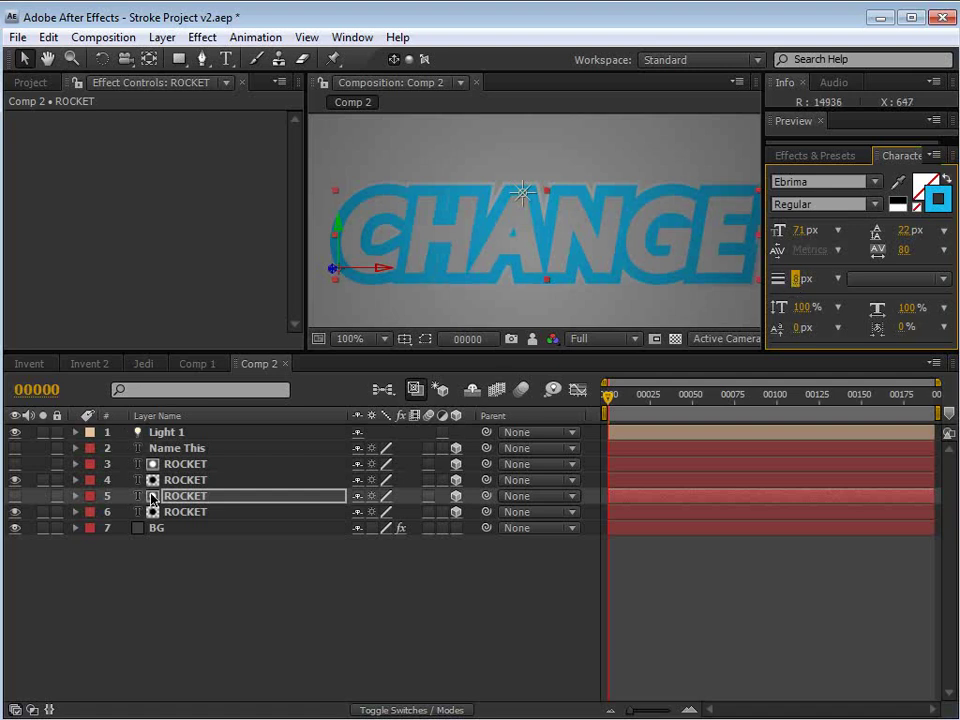
Widen the stroke of the uppermost ROCKET matte layer and set the gray outline layer beneath it to 41 px
{"action": "left_click", "coordinate": [180, 480]}
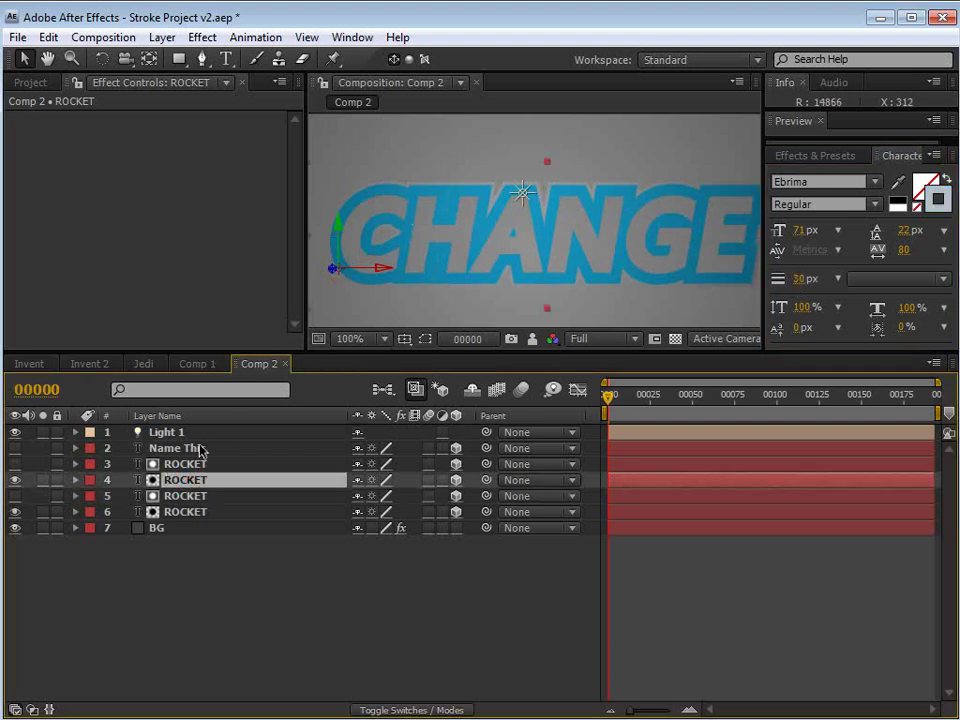
{"action": "left_click", "coordinate": [248, 464]}
{"action": "left_click_drag", "start_coordinate": [800, 280], "coordinate": [812, 282]}
{"action": "left_click", "coordinate": [180, 480]}
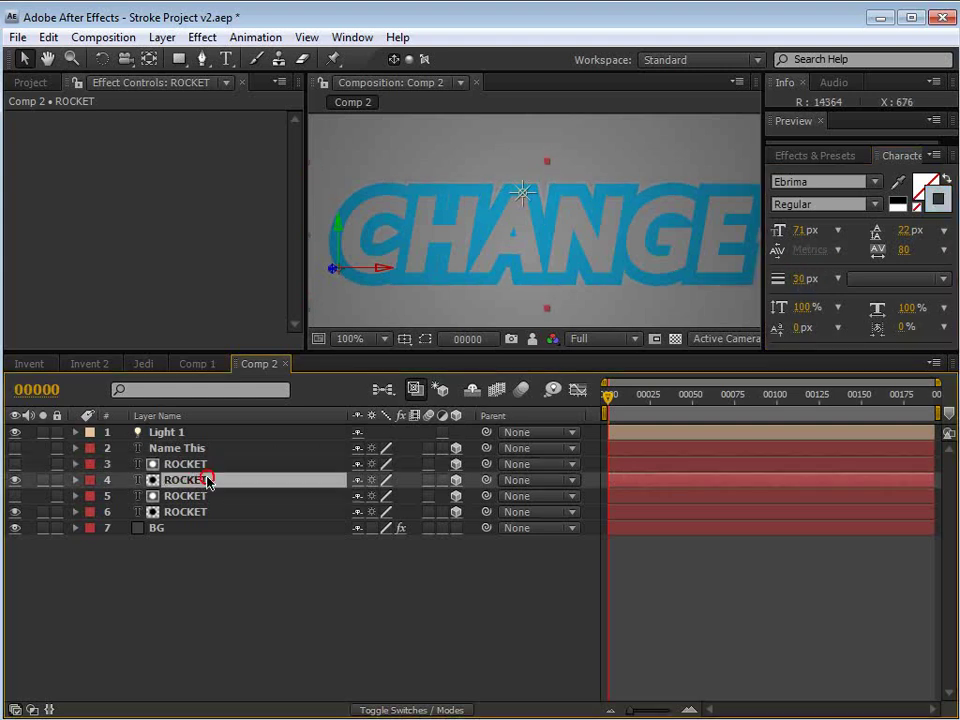
{"action": "left_click", "coordinate": [801, 278]}
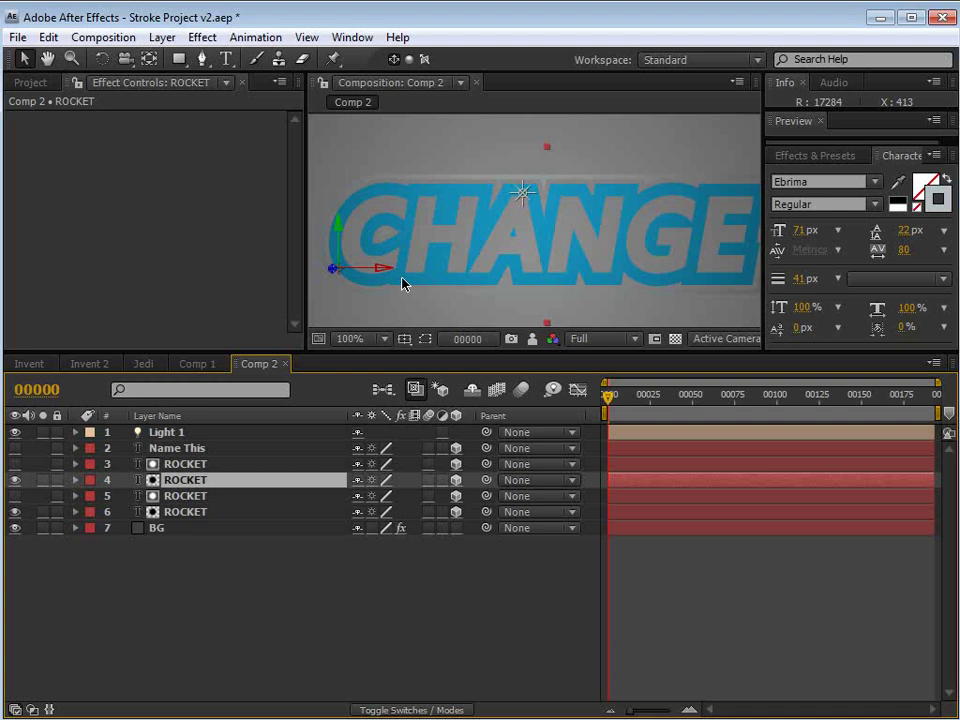
Change the gray outer outline's stroke color to dark green 369104
{"action": "left_click", "coordinate": [938, 199]}
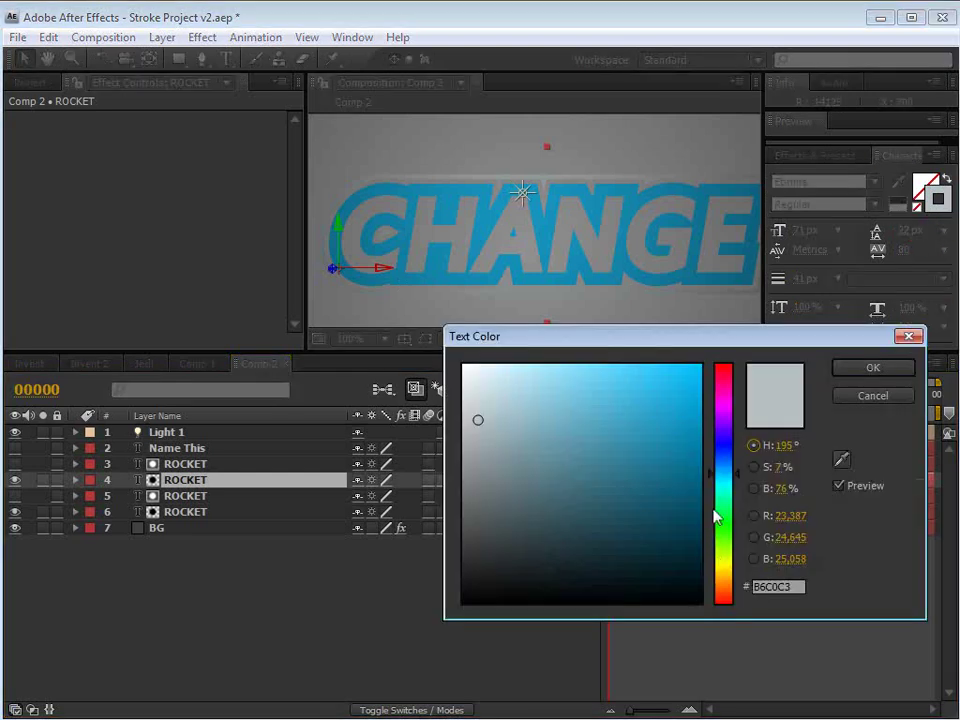
{"action": "mouse_move", "coordinate": [715, 515]}
{"action": "left_mouse_down"}
{"action": "mouse_move", "coordinate": [729, 561]}
{"action": "mouse_move", "coordinate": [722, 537]}
{"action": "left_mouse_up"}
{"action": "left_click_drag", "start_coordinate": [658, 476], "coordinate": [694, 465]}
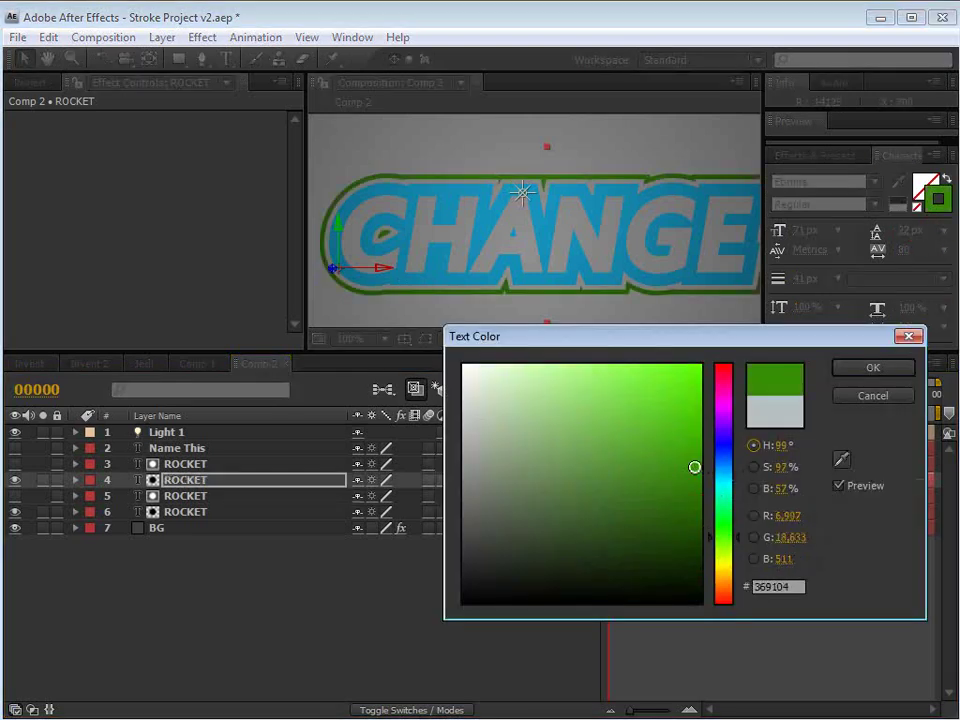
{"action": "left_click", "coordinate": [862, 369]}
Change the lowest ROCKET layer's blue stroke color to lime green B4DD45
{"action": "left_click", "coordinate": [179, 516]}
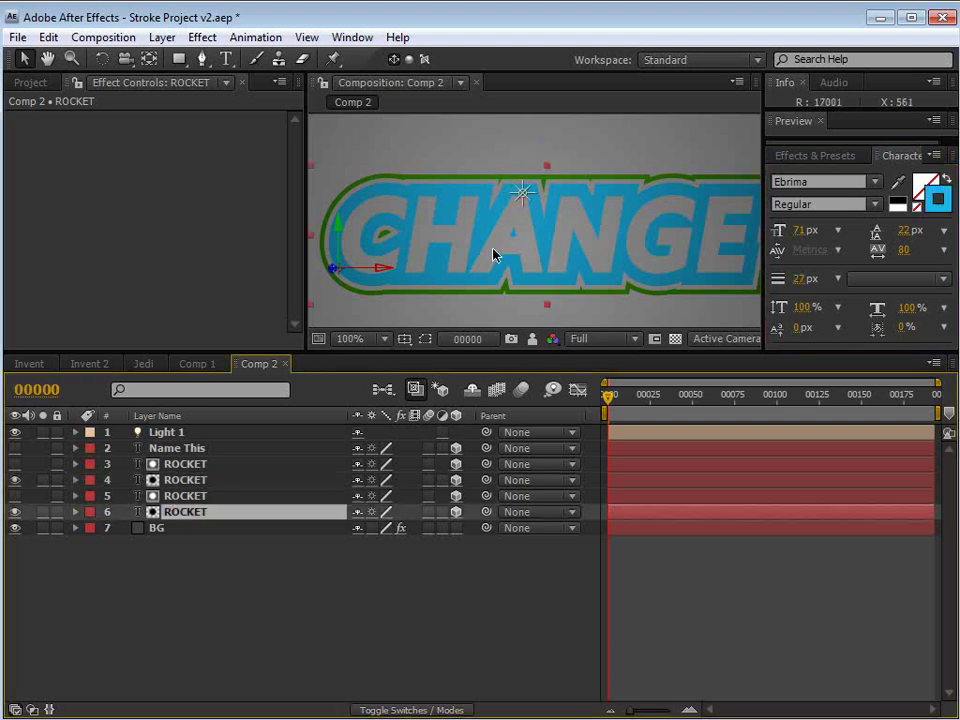
{"action": "left_click", "coordinate": [939, 202]}
{"action": "left_click", "coordinate": [723, 568]}
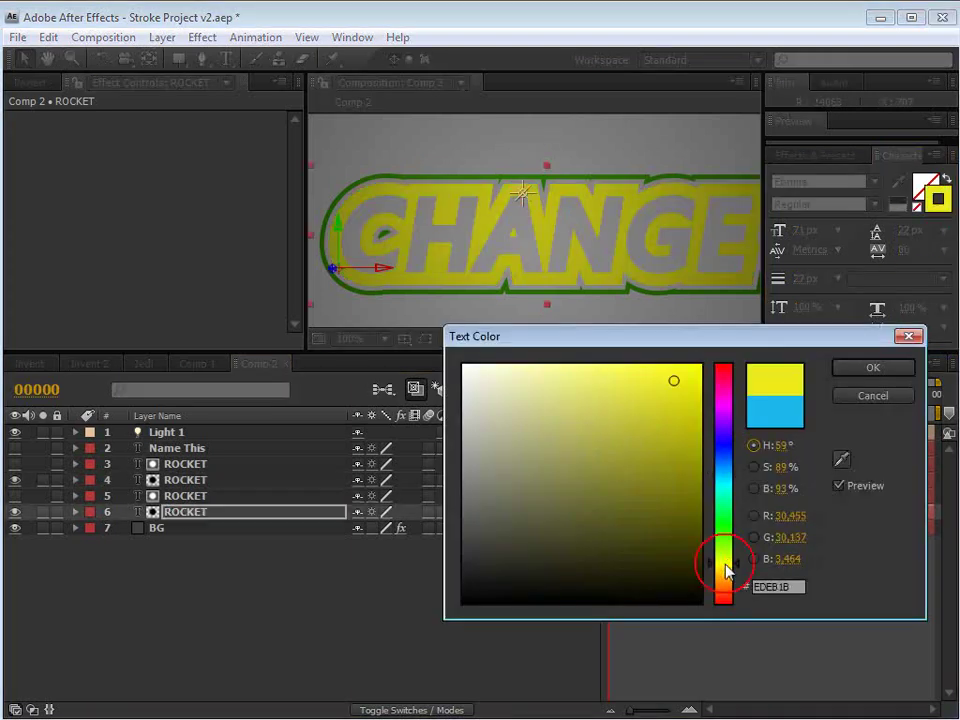
{"action": "left_click_drag", "start_coordinate": [632, 431], "coordinate": [664, 399]}
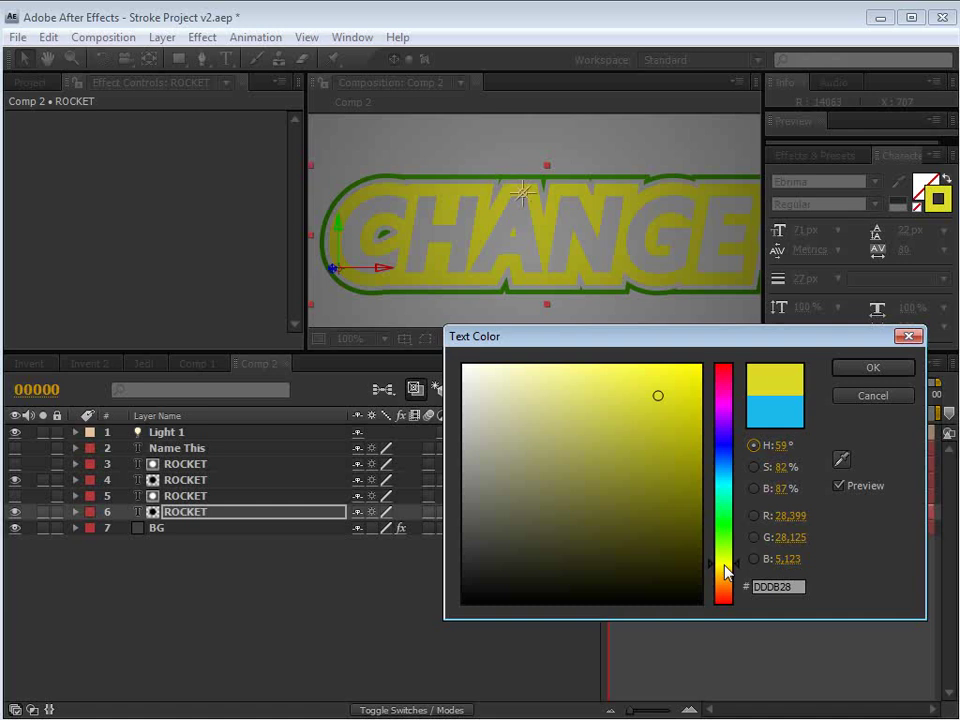
{"action": "mouse_move", "coordinate": [722, 568]}
{"action": "left_mouse_down"}
{"action": "mouse_move", "coordinate": [722, 579]}
{"action": "mouse_move", "coordinate": [727, 559]}
{"action": "left_mouse_up"}
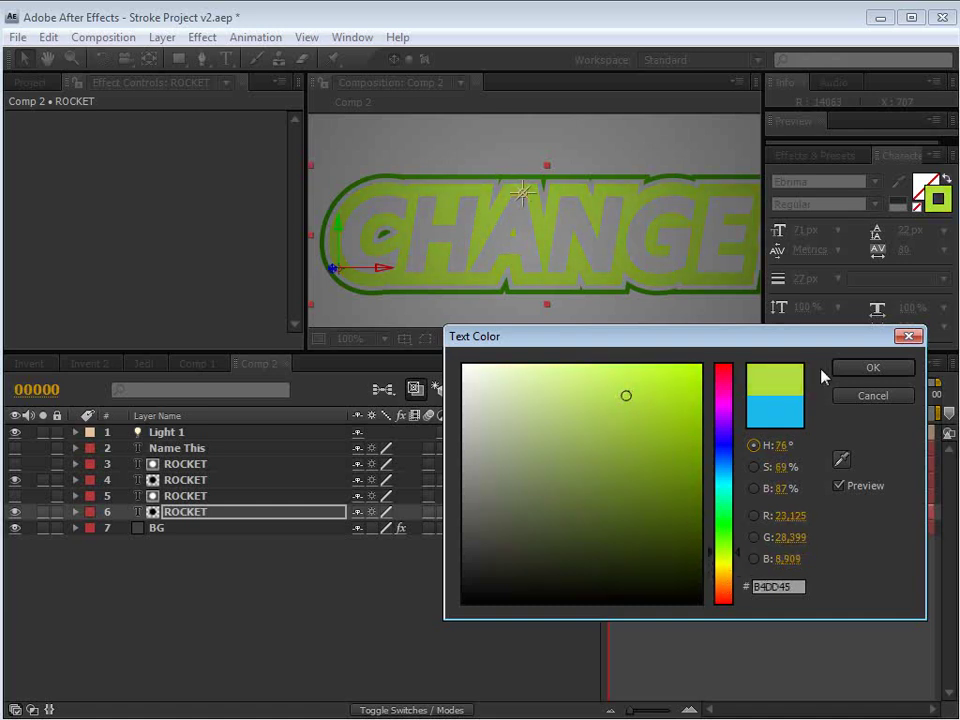
{"action": "left_click", "coordinate": [855, 368]}
Set the dark green outline's stroke width to 42 px and its matte layer's stroke to 27 px
{"action": "left_click", "coordinate": [197, 497]}
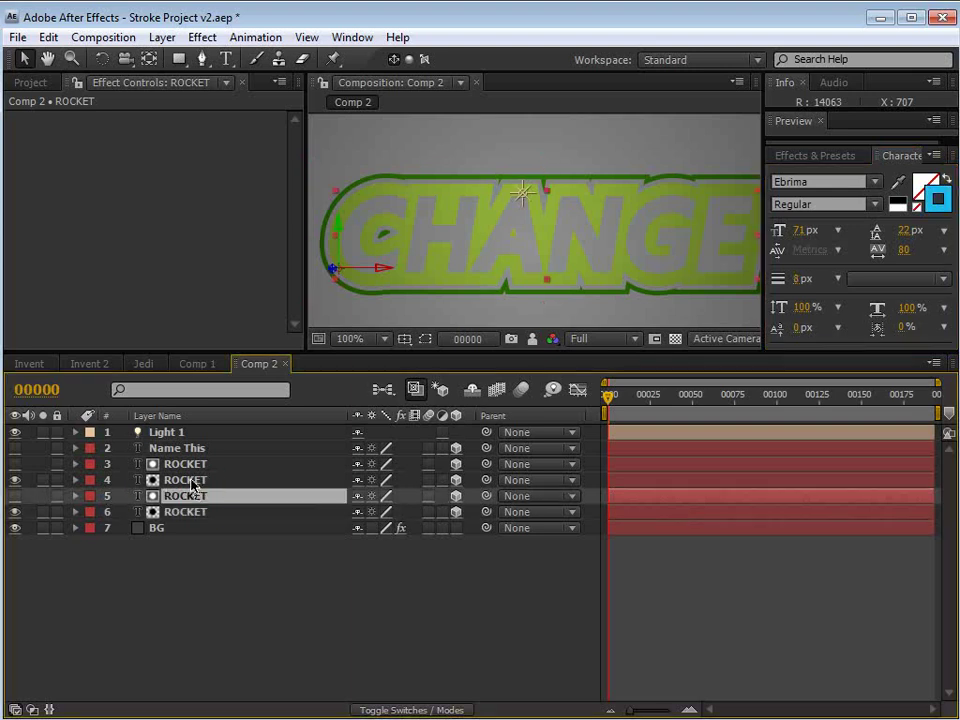
{"action": "left_click", "coordinate": [189, 481]}
{"action": "left_click", "coordinate": [799, 279]}
{"action": "left_click_drag", "start_coordinate": [800, 281], "coordinate": [795, 278]}
{"action": "left_click", "coordinate": [186, 466]}
{"action": "left_click", "coordinate": [501, 588]}
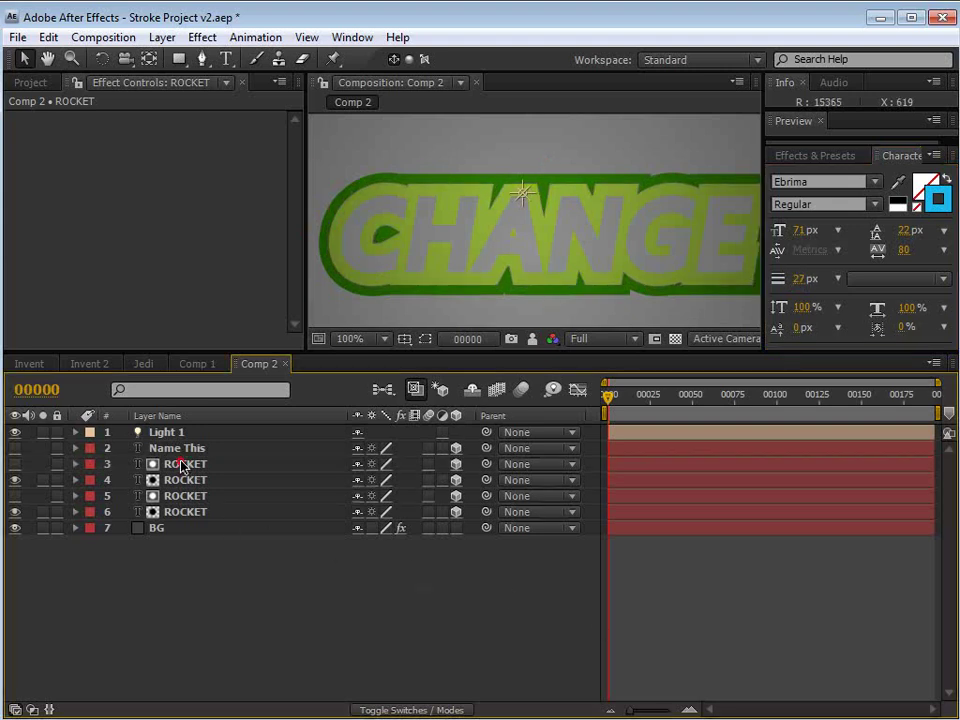
Duplicate the dark green outline layer together with its matte layer
{"action": "left_click", "coordinate": [182, 466]}
{"action": "left_click", "coordinate": [163, 478], "text": "shift"}
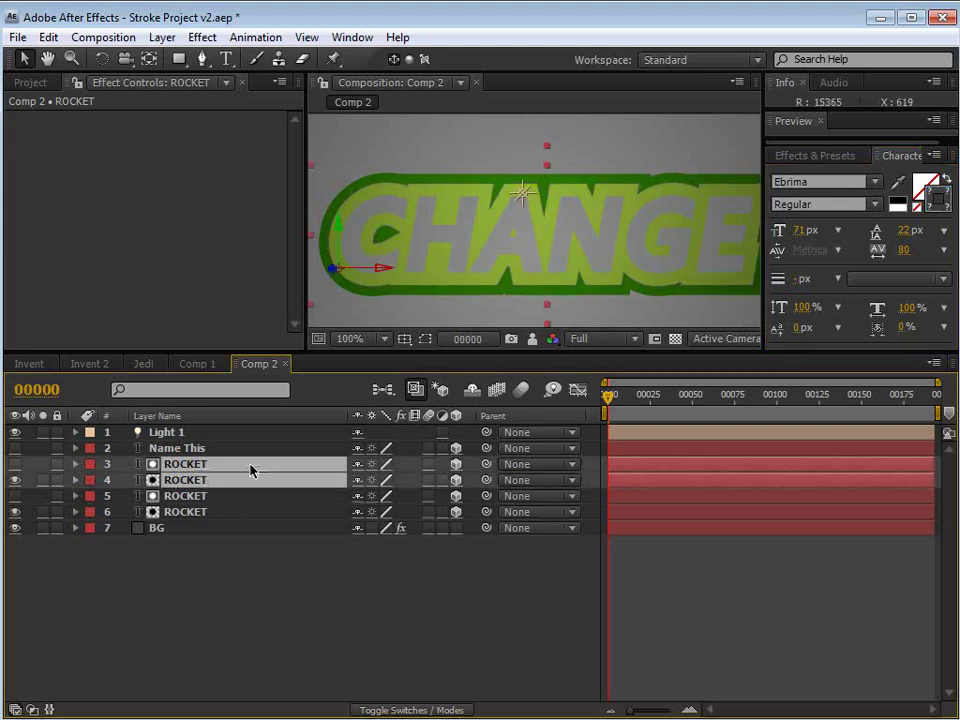
{"action": "key", "text": "ctrl+d"}
{"action": "left_click", "coordinate": [236, 596]}
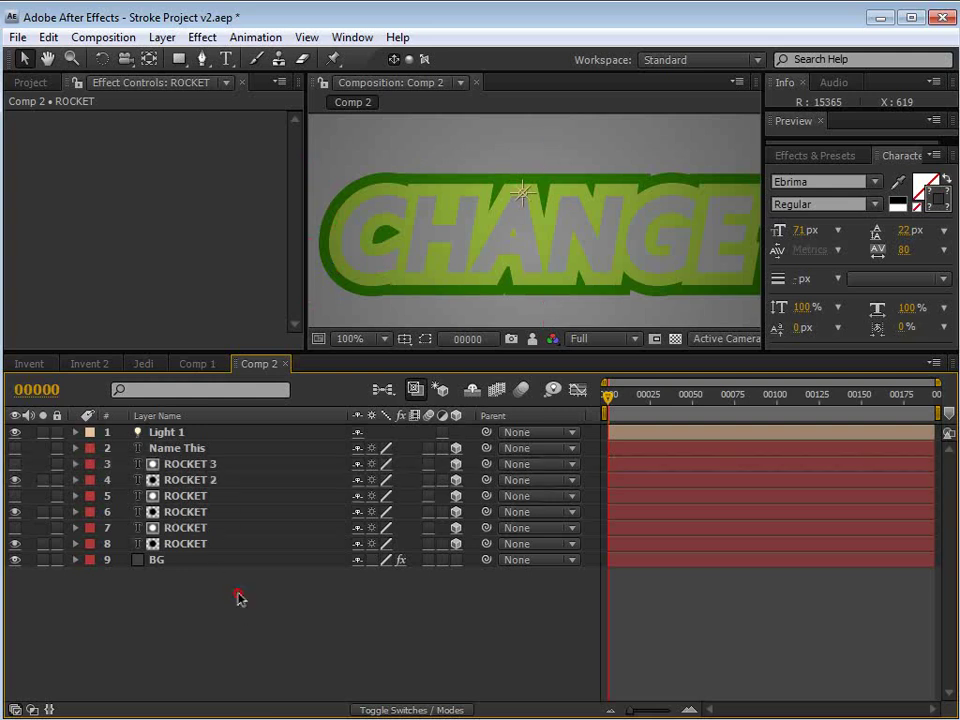
Change the stroke color of the duplicated outline layer, ROCKET 2, to white
{"action": "left_click", "coordinate": [200, 480]}
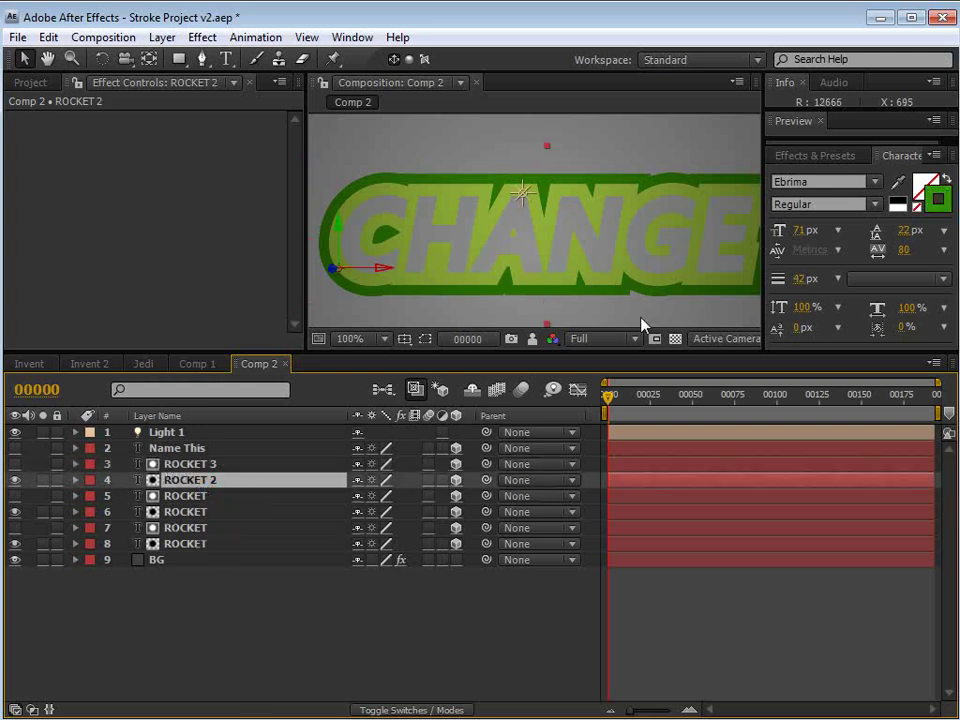
{"action": "left_click", "coordinate": [935, 212]}
{"action": "left_click_drag", "start_coordinate": [490, 385], "coordinate": [463, 367]}
{"action": "left_click", "coordinate": [850, 368]}
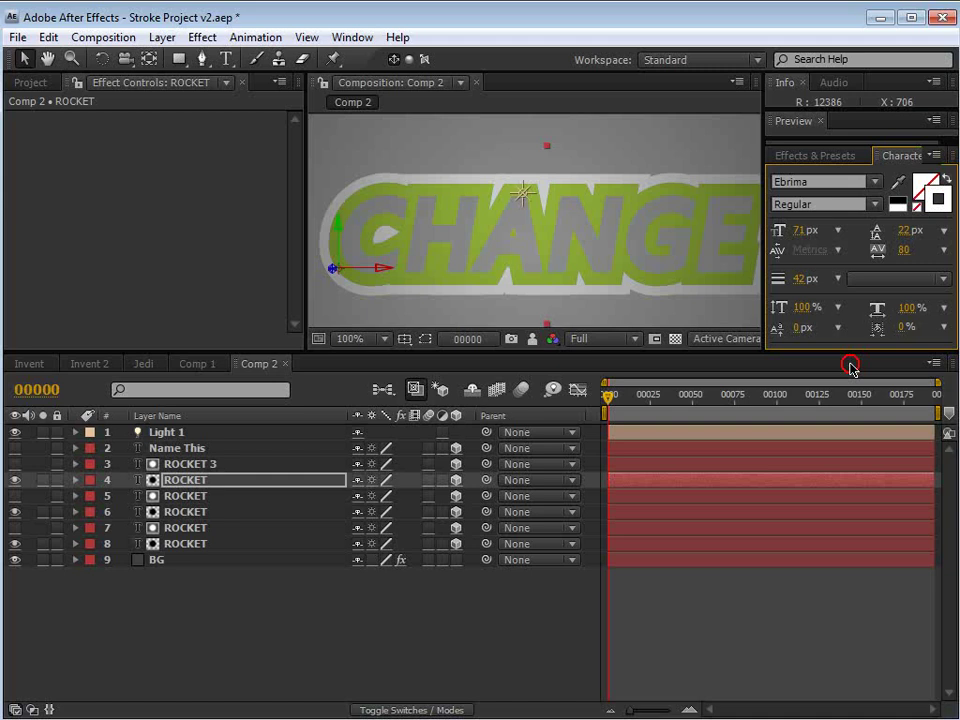
Set the white outline's stroke width to 63 px and widen the stroke of its matte layer, ROCKET 3, so the white ring sits outside the green
{"action": "mouse_move", "coordinate": [796, 285]}
{"action": "left_mouse_down"}
{"action": "mouse_move", "coordinate": [818, 285]}
{"action": "mouse_move", "coordinate": [766, 277]}
{"action": "left_mouse_up"}
{"action": "left_click", "coordinate": [220, 463]}
{"action": "left_click", "coordinate": [216, 480]}
{"action": "scroll", "coordinate": [630, 225], "scroll_direction": "down", "scroll_amount": 1}
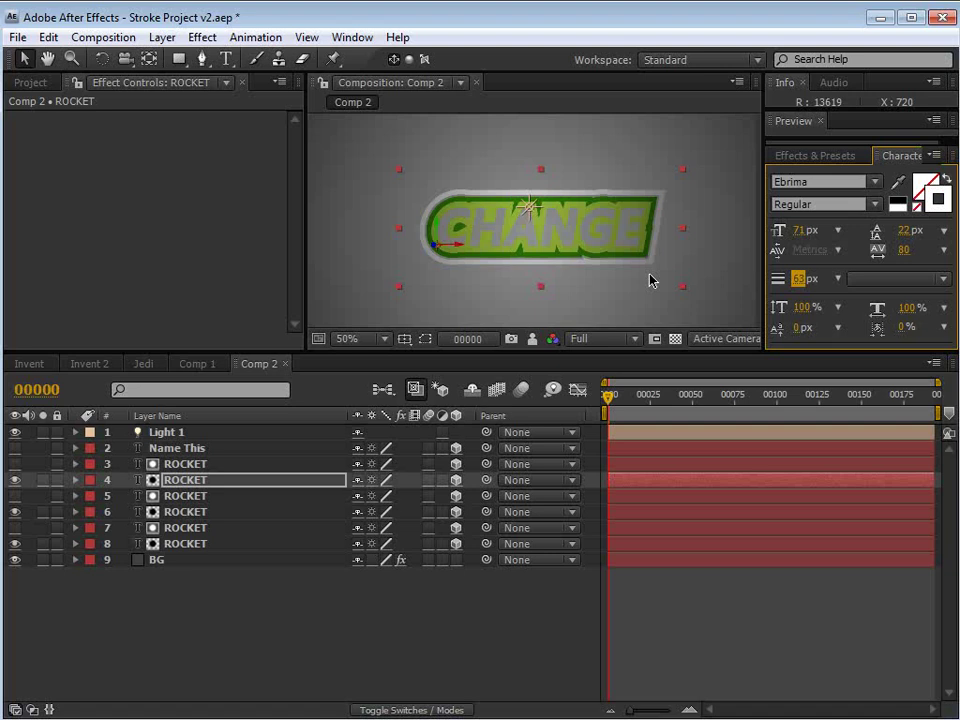
{"action": "scroll", "coordinate": [595, 246], "scroll_direction": "up", "scroll_amount": 1}
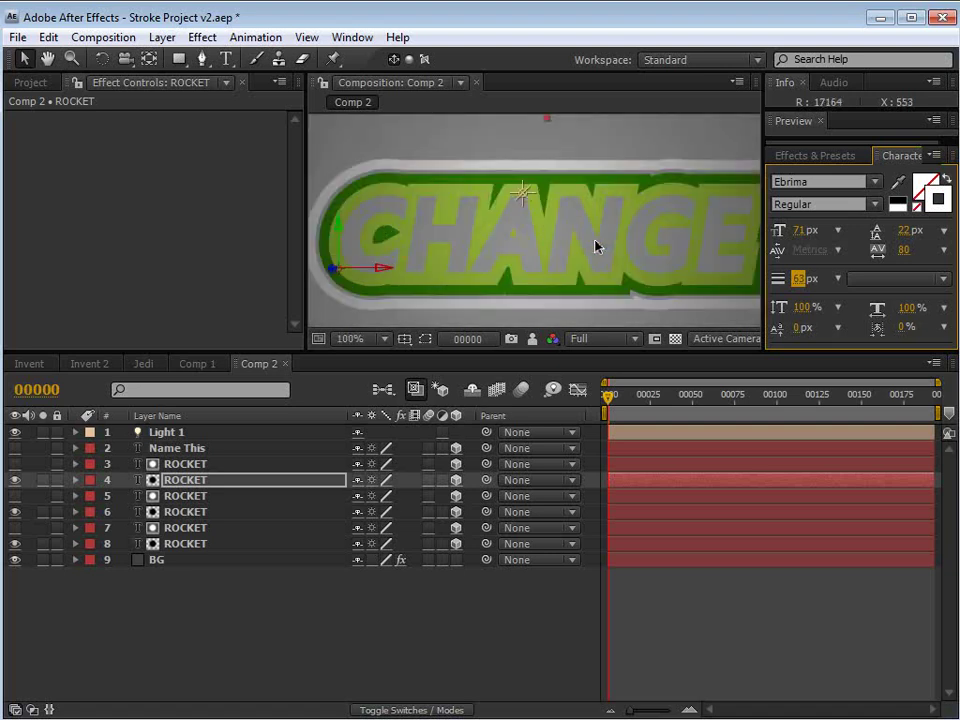
{"action": "key", "text": "comma"}
{"action": "key", "text": "comma"}
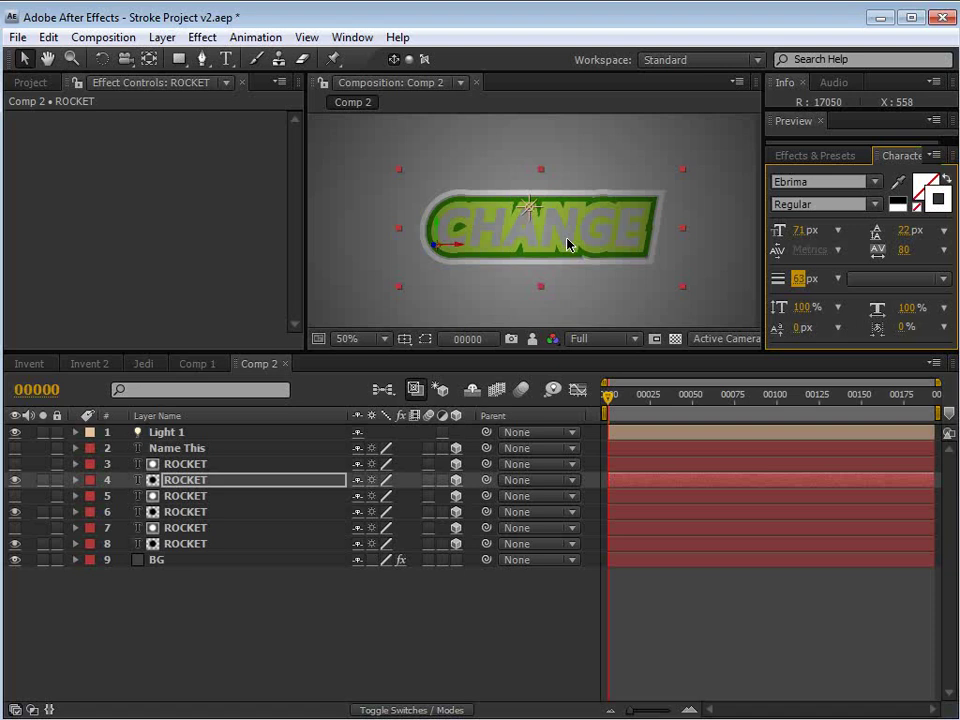
Turn off Accepts Lights in the white outline layer's material options
{"action": "left_click", "coordinate": [270, 621]}
{"action": "key", "text": "period"}
{"action": "key", "text": "period"}
{"action": "left_click", "coordinate": [180, 480]}
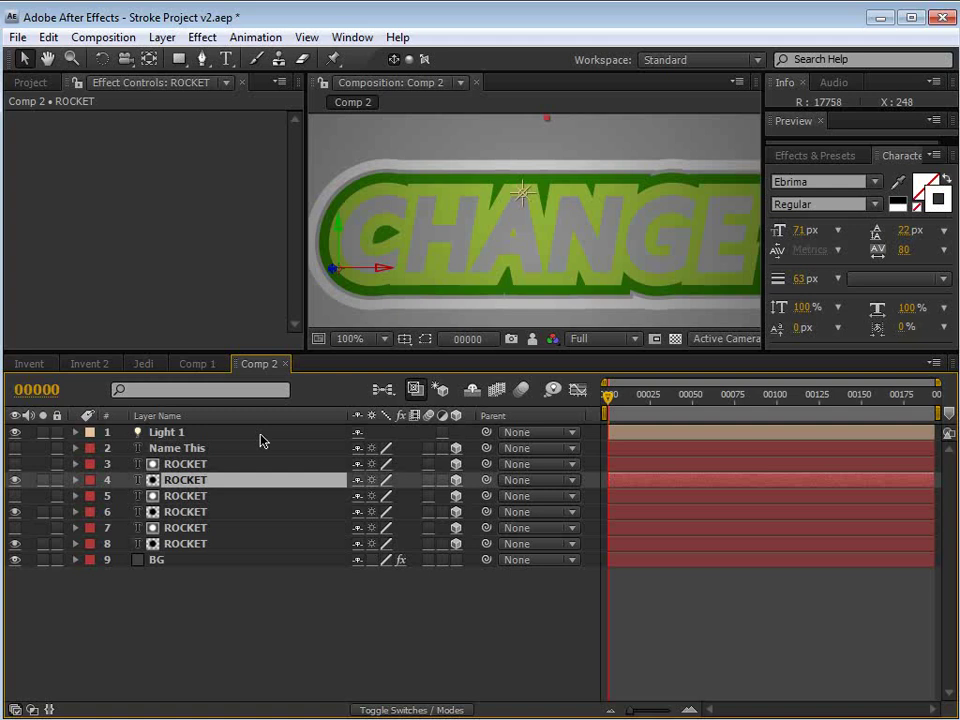
{"action": "key", "text": "a"}
{"action": "key", "text": "a"}
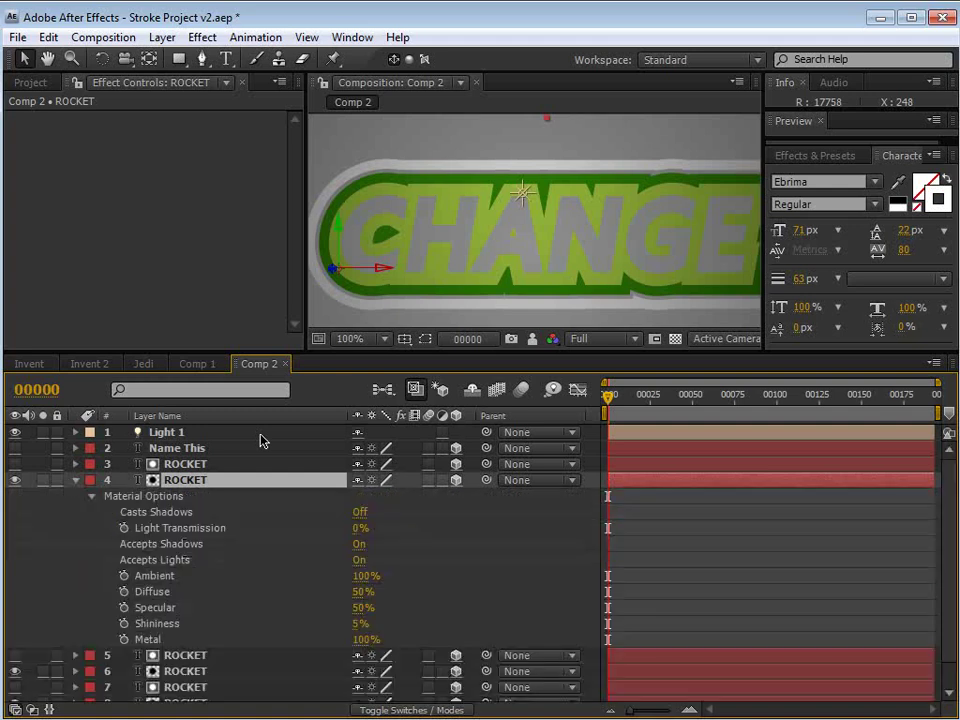
{"action": "left_click", "coordinate": [184, 562]}
{"action": "left_click", "coordinate": [360, 561]}
{"action": "left_click", "coordinate": [662, 555]}
{"action": "scroll", "coordinate": [563, 284], "scroll_direction": "down", "scroll_amount": 1}
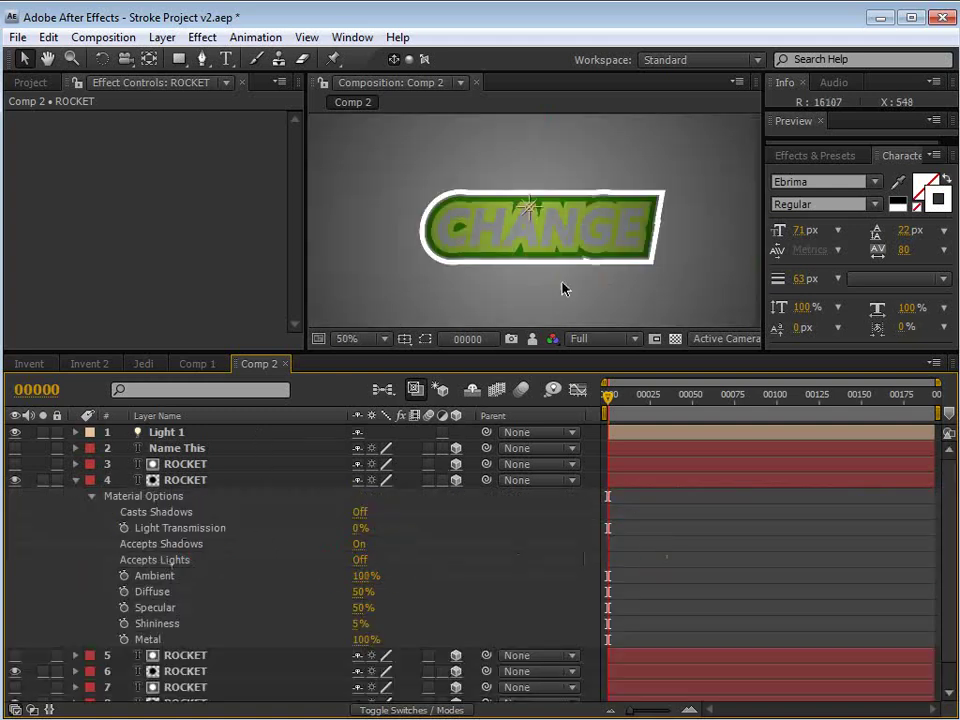
Move the light sideways from the A to the upper part of the letter H
{"action": "scroll", "coordinate": [562, 282], "scroll_direction": "up", "scroll_amount": 1}
{"action": "left_click_drag", "start_coordinate": [520, 196], "coordinate": [490, 205]}
{"action": "left_click_drag", "start_coordinate": [424, 205], "coordinate": [424, 200]}
{"action": "scroll", "coordinate": [527, 222], "scroll_direction": "down", "scroll_amount": 2}
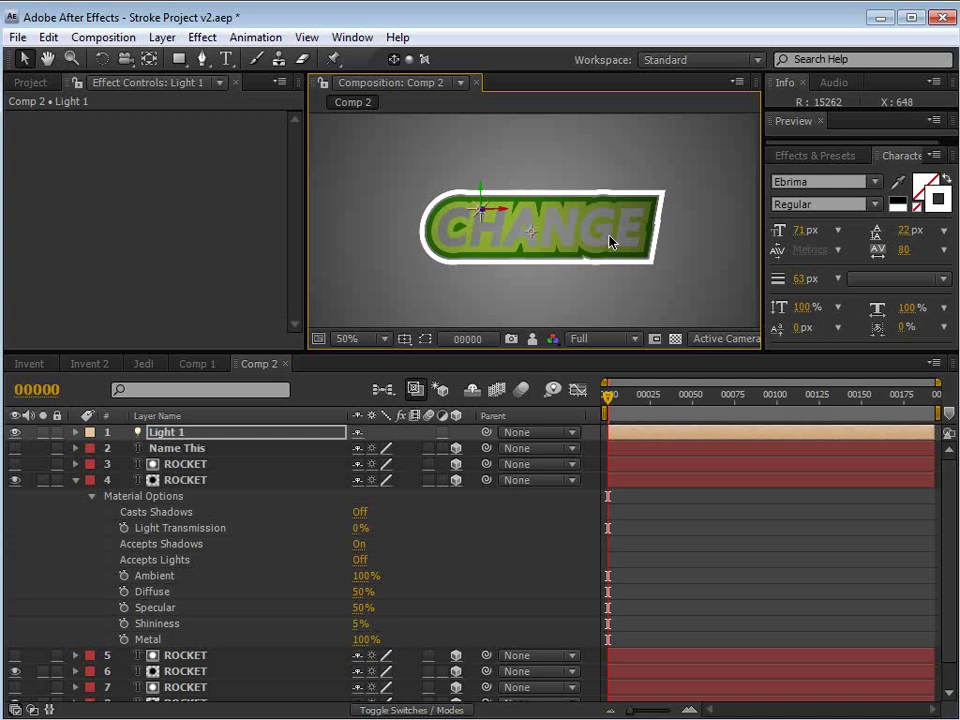
Undo the last light move and deselect the light
{"action": "key", "text": "ctrl+z"}
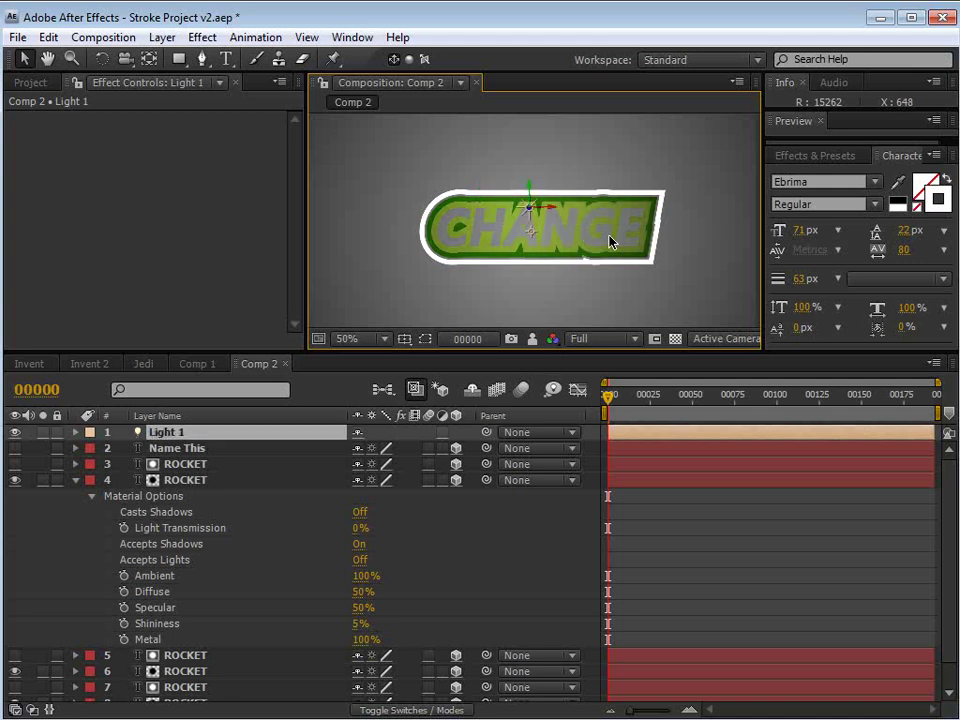
{"action": "left_click", "coordinate": [669, 506]}
Open the Invent composition and briefly hide COPILOT layers 6 and 7 to examine what each contributes to the sign
{"action": "left_click", "coordinate": [30, 363]}
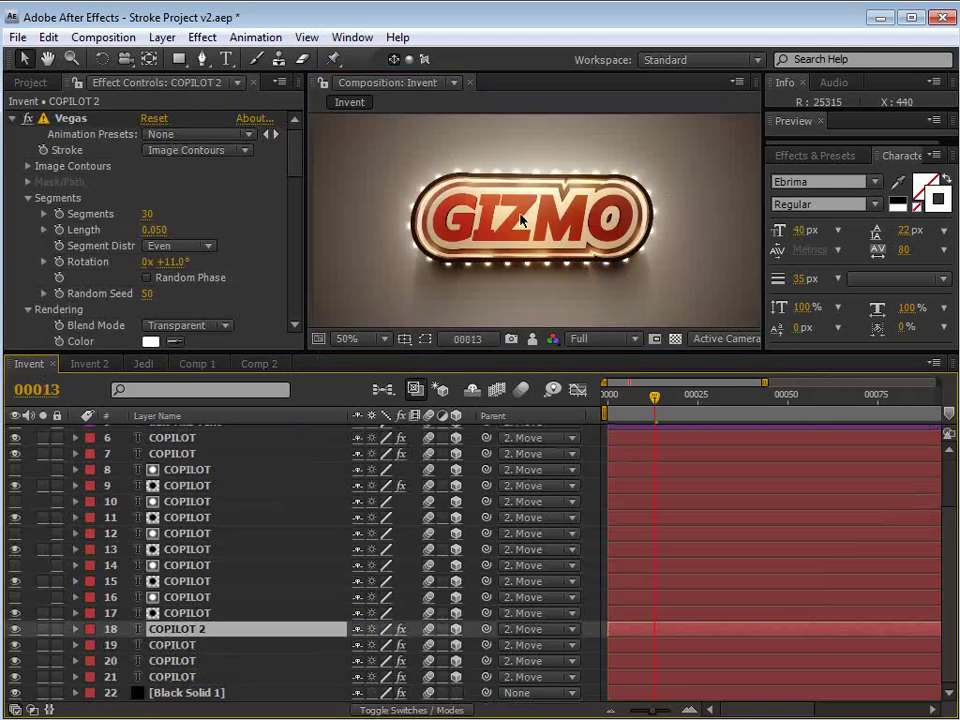
{"action": "scroll", "coordinate": [195, 465], "scroll_direction": "up", "scroll_amount": 1}
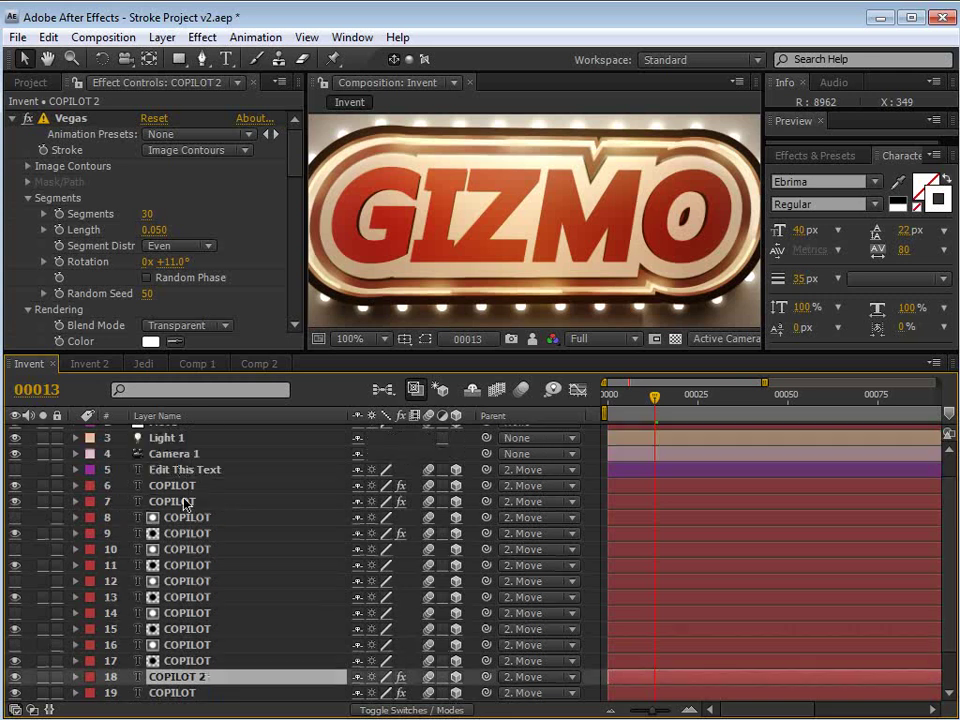
{"action": "left_click", "coordinate": [178, 486]}
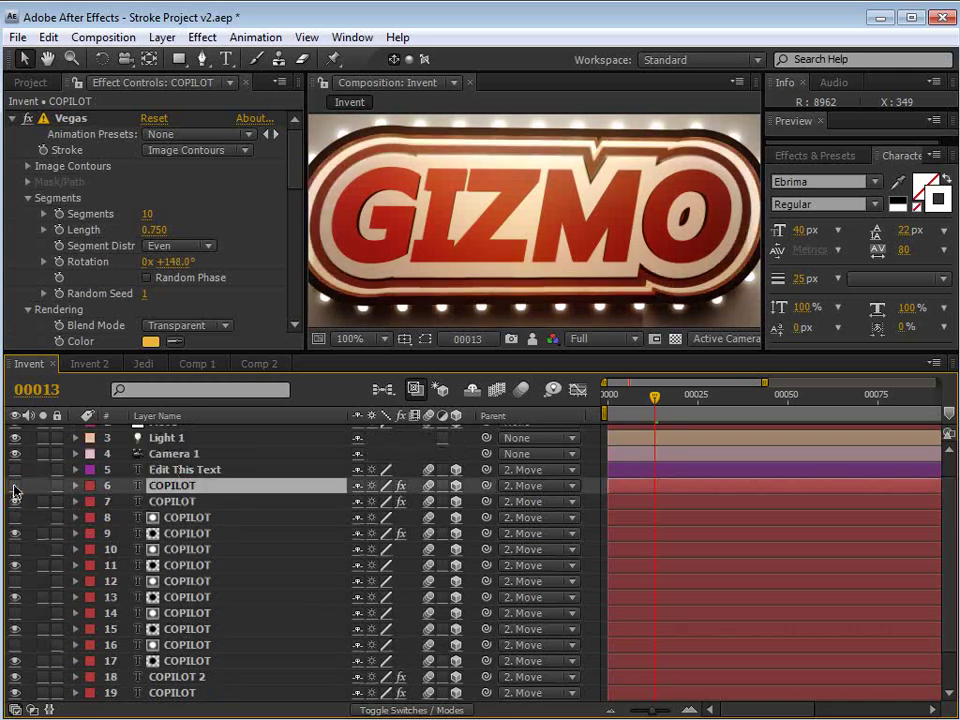
{"action": "left_click_drag", "start_coordinate": [13, 490], "coordinate": [14, 502]}
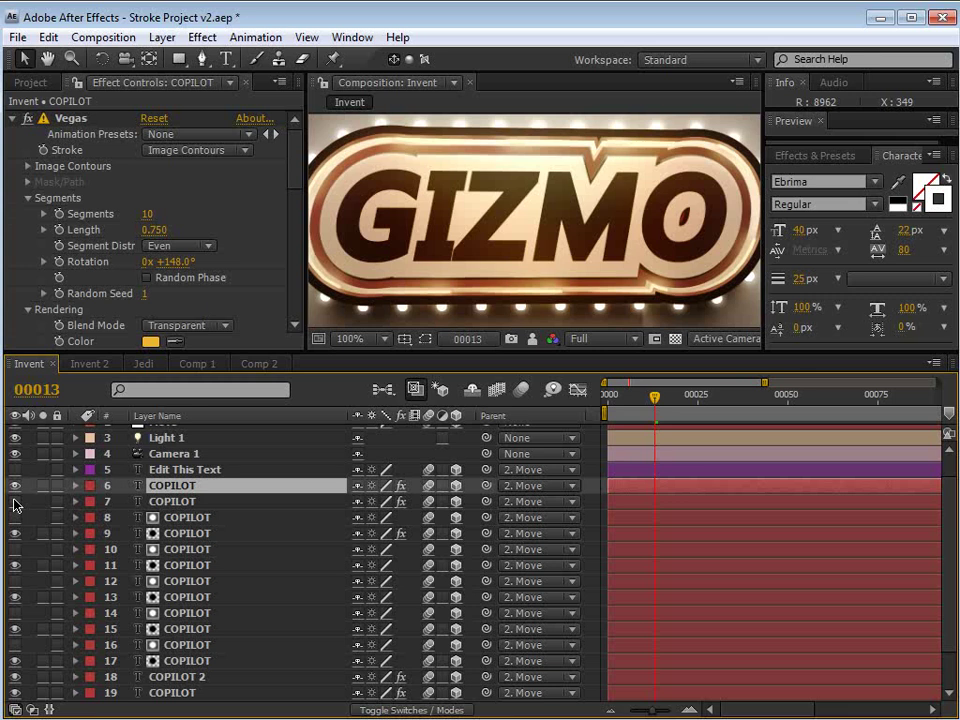
Turn off Accepts Lights in the material options of COPILOT layer 7, the red lettering
{"action": "left_click", "coordinate": [175, 502]}
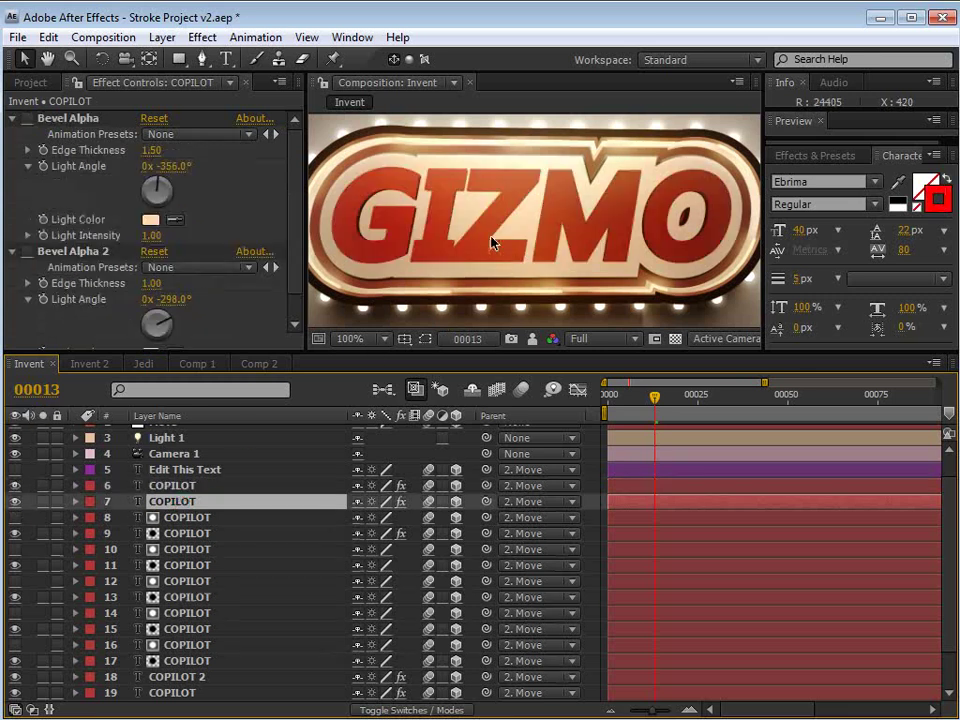
{"action": "key", "text": "a"}
{"action": "key", "text": "a"}
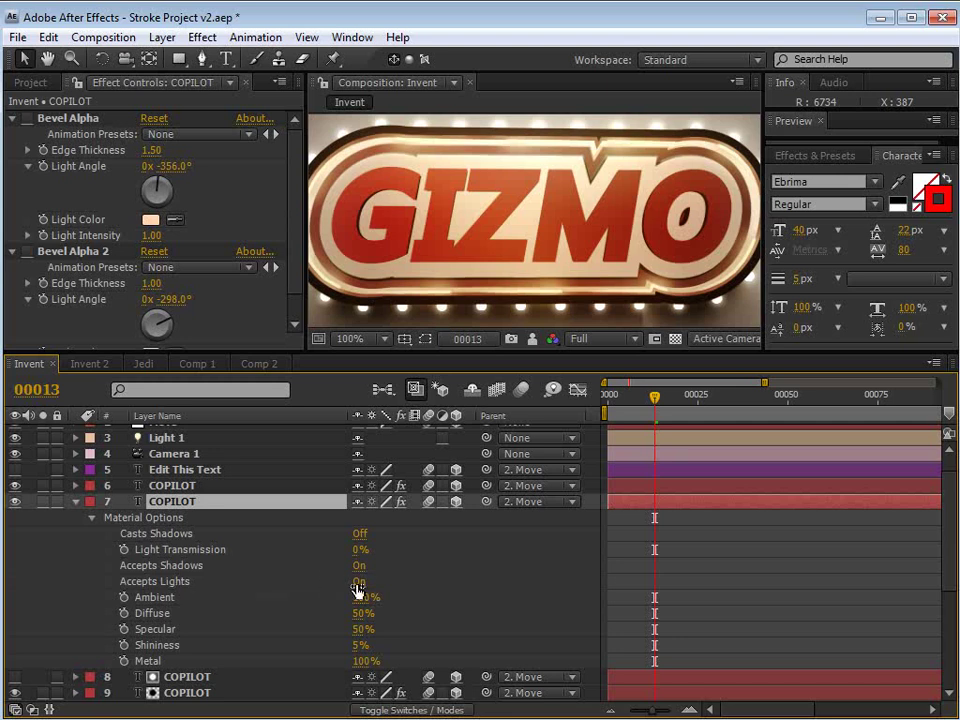
{"action": "left_click", "coordinate": [357, 583]}
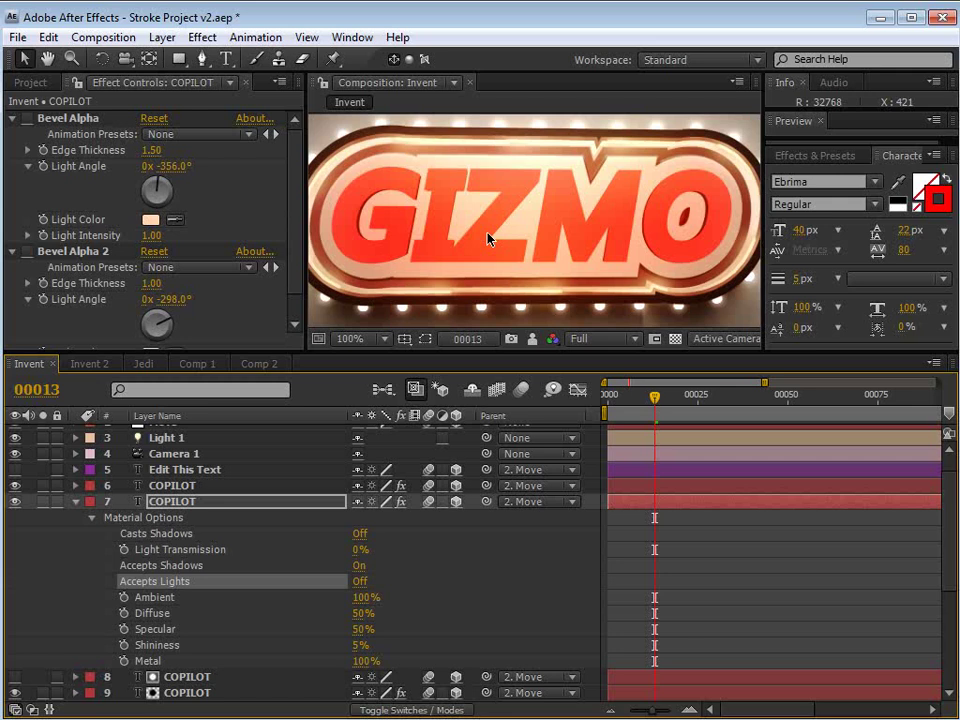
{"action": "scroll", "coordinate": [491, 238], "scroll_direction": "down", "scroll_amount": 2}
{"action": "scroll", "coordinate": [593, 207], "scroll_direction": "up", "scroll_amount": 2}
Return to Comp 2 and duplicate the white outline layer together with its matte layer
{"action": "left_click", "coordinate": [259, 363]}
{"action": "scroll", "coordinate": [540, 244], "scroll_direction": "up", "scroll_amount": 2}
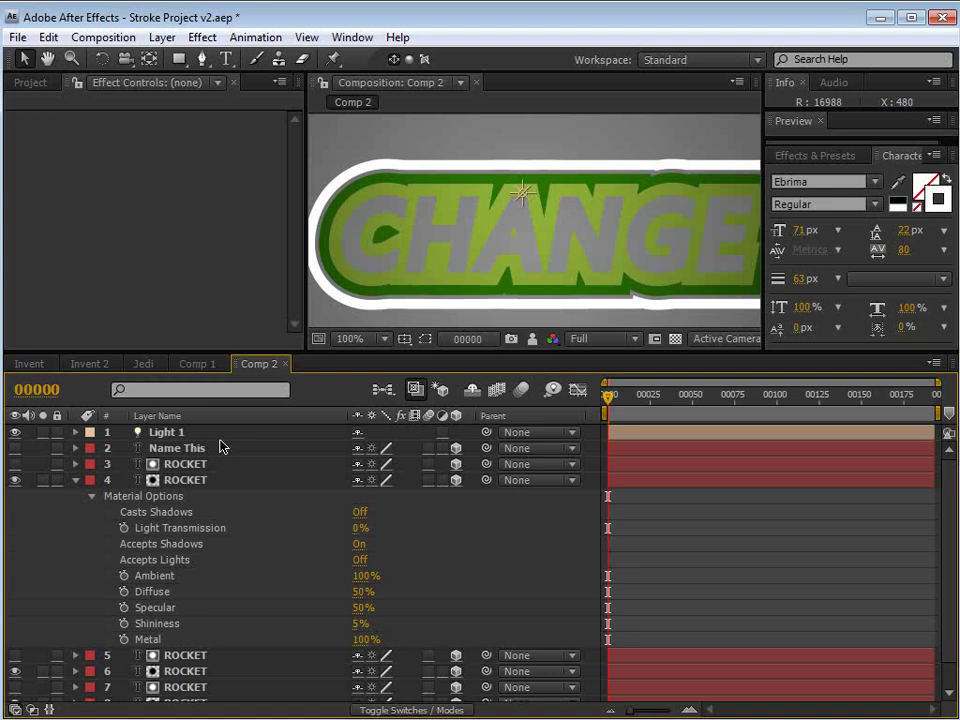
{"action": "left_click", "coordinate": [124, 482]}
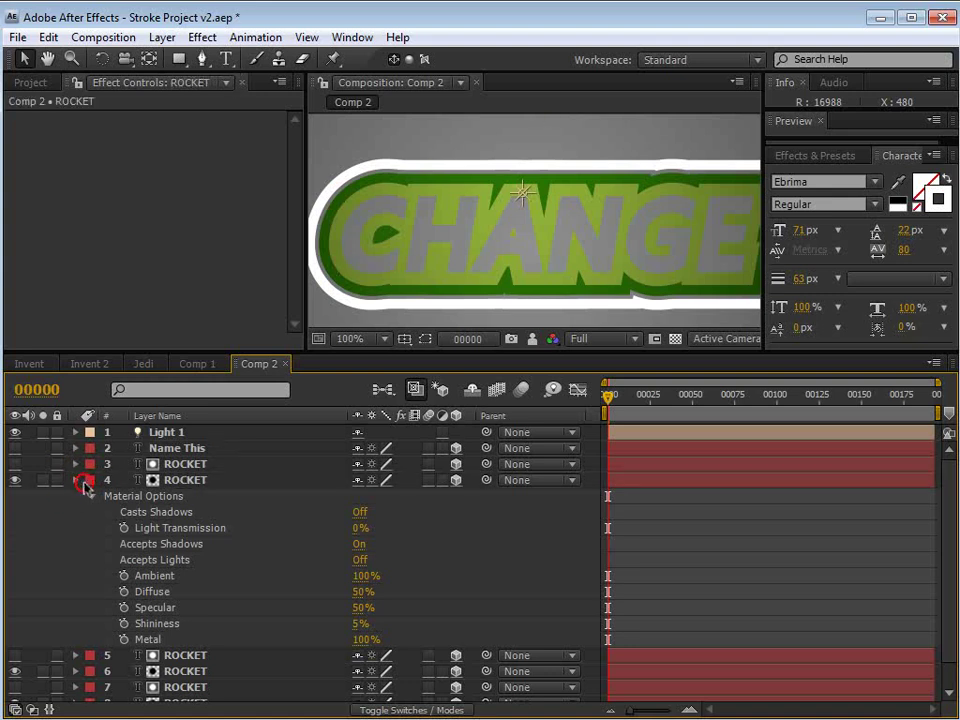
{"action": "left_click", "coordinate": [83, 485]}
{"action": "left_click", "coordinate": [182, 463]}
{"action": "left_click", "coordinate": [178, 479], "text": "shift"}
{"action": "key", "text": "ctrl+d"}
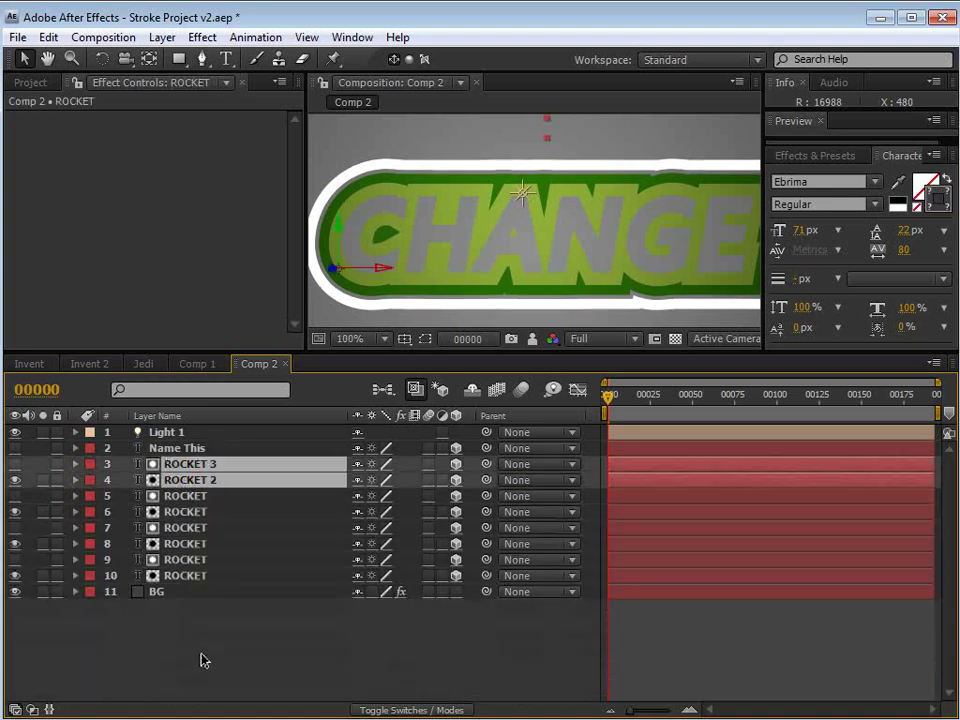
Change the duplicated outline layer, ROCKET 2, to a black stroke and widen it well beyond the white outline
{"action": "left_click", "coordinate": [195, 482]}
{"action": "left_click", "coordinate": [894, 199]}
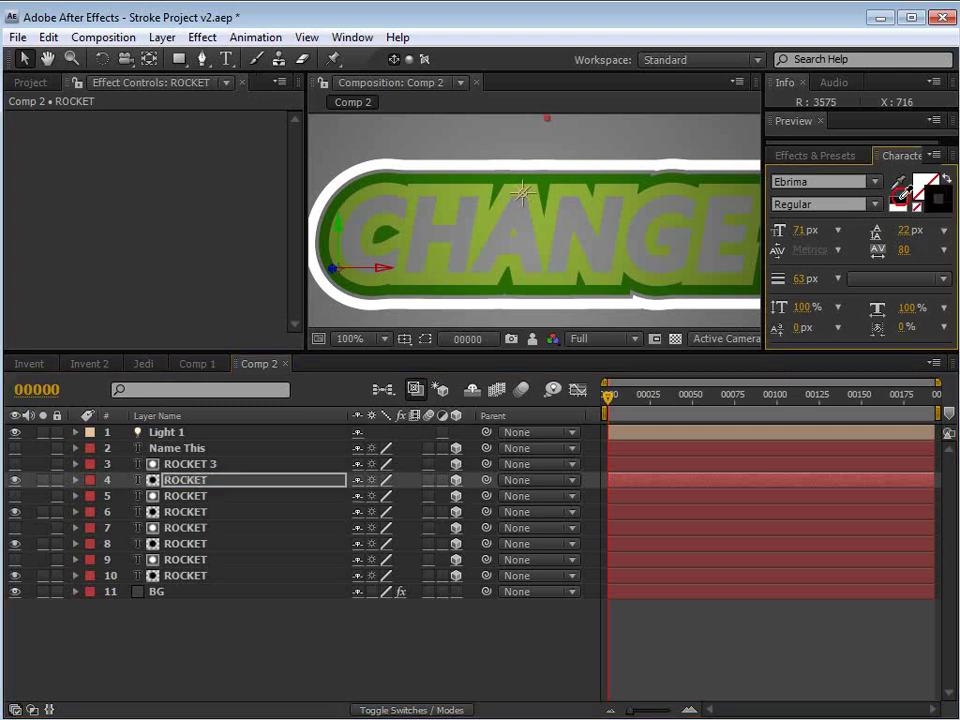
{"action": "left_click", "coordinate": [808, 278]}
{"action": "key", "text": "shift+Up"}
{"action": "key", "text": "shift+Up"}
{"action": "key", "text": "shift+Up"}
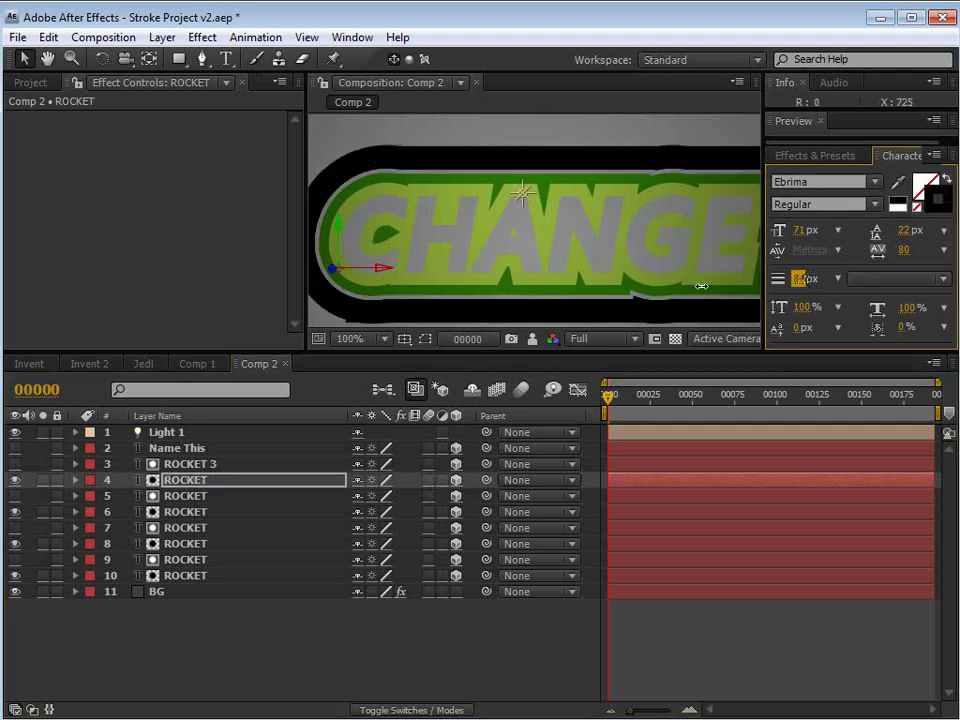
Widen the stroke of the black outline's matte layer, ROCKET 3, so the black ring sits outside the white one
{"action": "left_click", "coordinate": [204, 466]}
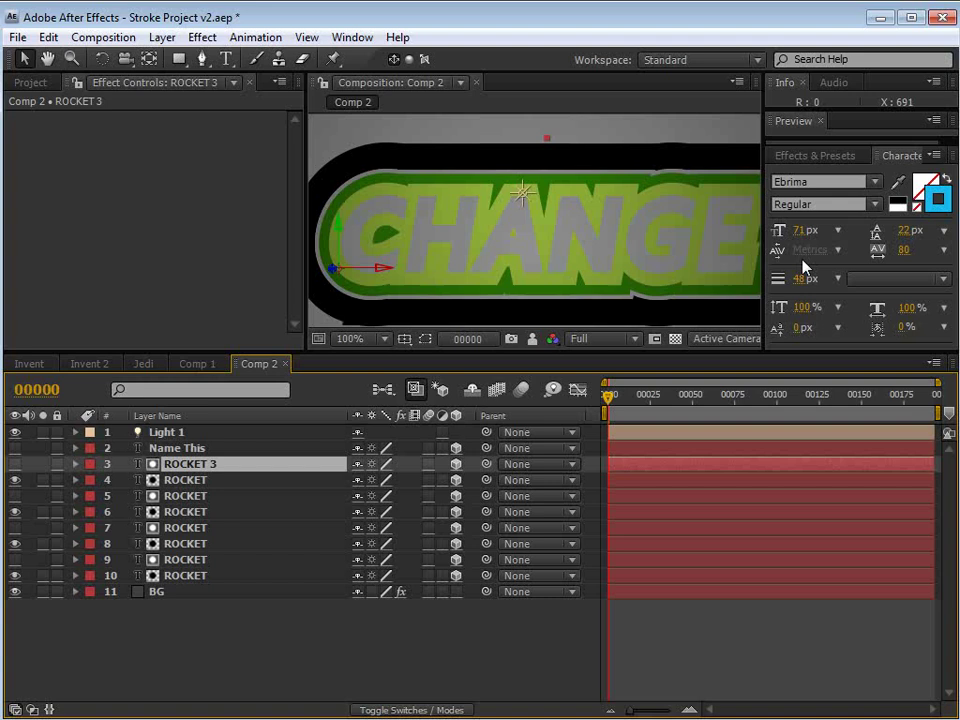
{"action": "left_click_drag", "start_coordinate": [799, 279], "coordinate": [810, 279]}
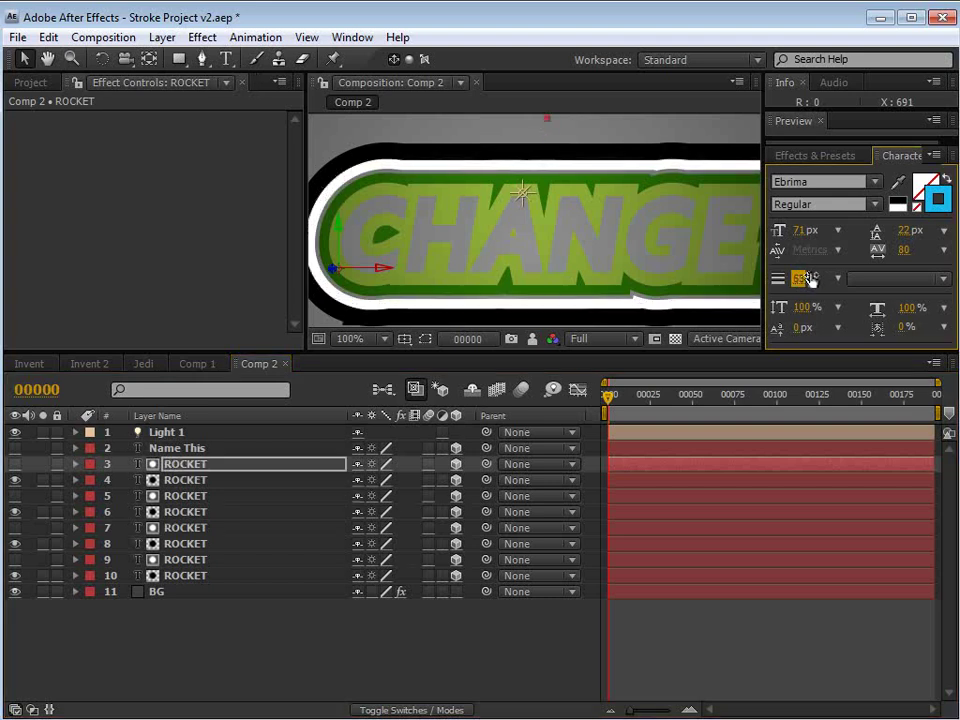
{"action": "left_click", "coordinate": [202, 467]}
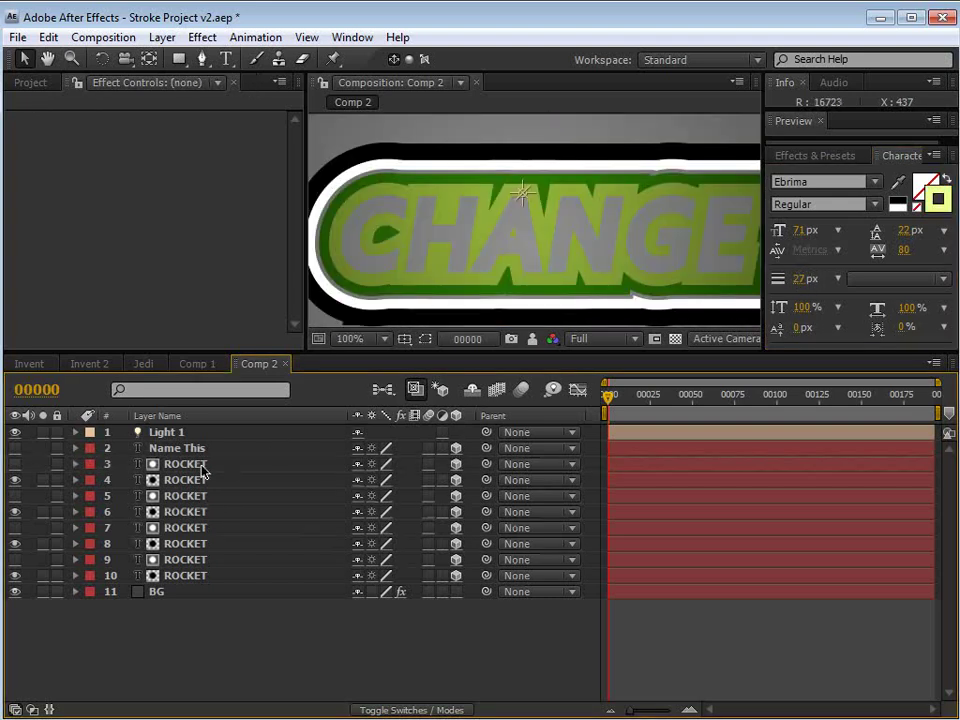
Duplicate the white outline layer and its matte, layers 5 and 6, for another ring
{"action": "left_click", "coordinate": [165, 513]}
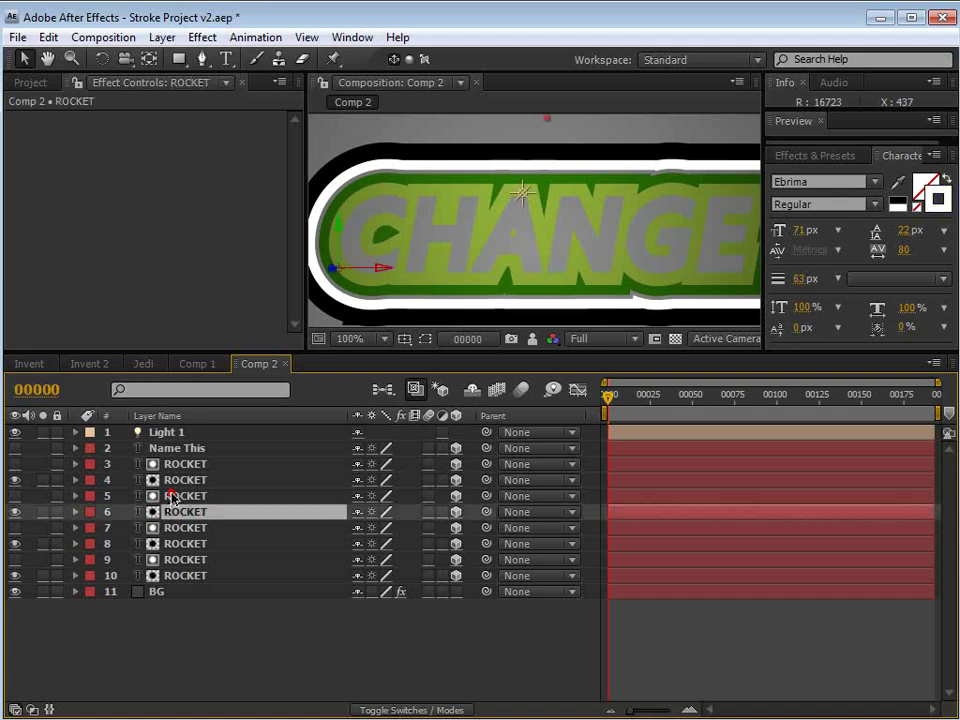
{"action": "left_click", "coordinate": [172, 497], "text": "shift"}
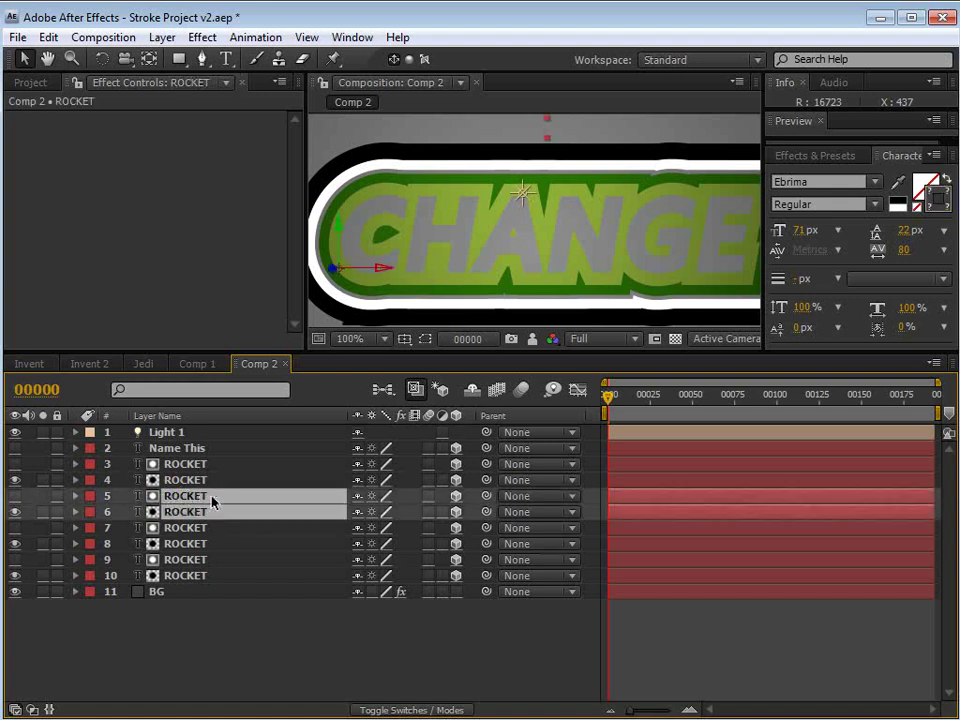
{"action": "key", "text": "ctrl+d"}
Change the stroke color of the new outline copy, ROCKET 2, to light green
{"action": "left_click", "coordinate": [722, 268]}
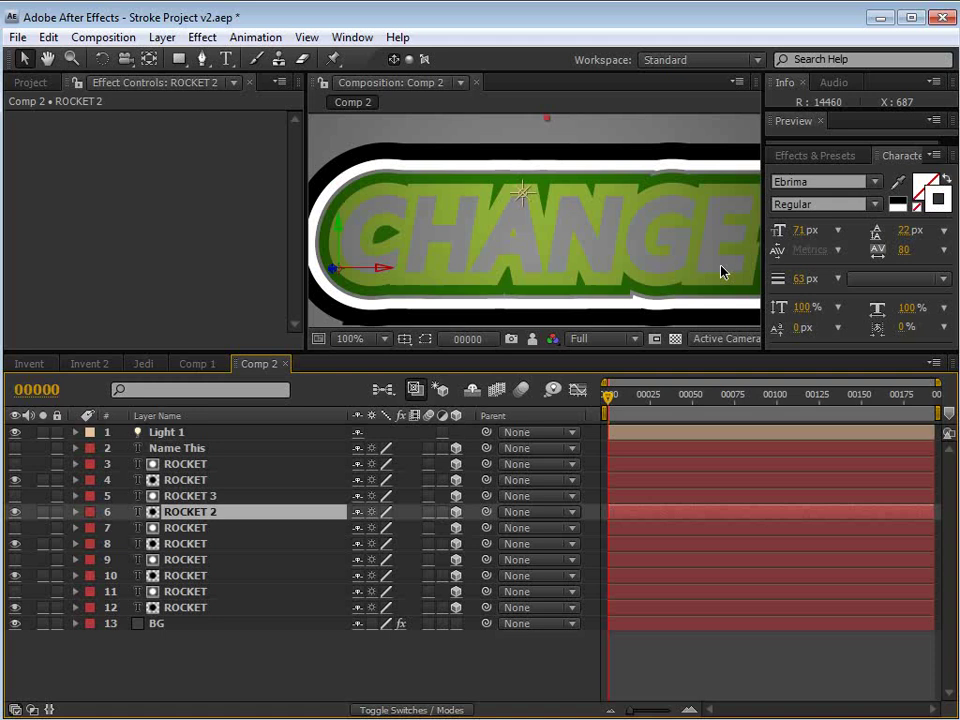
{"action": "left_click", "coordinate": [796, 280]}
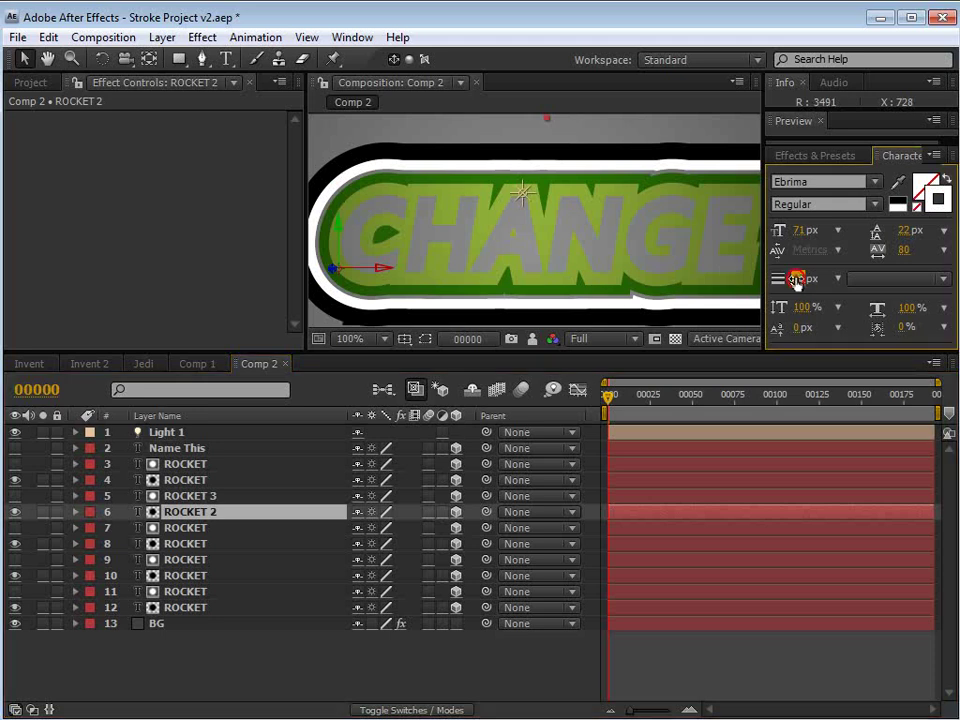
{"action": "left_click", "coordinate": [938, 199]}
{"action": "left_click", "coordinate": [719, 548]}
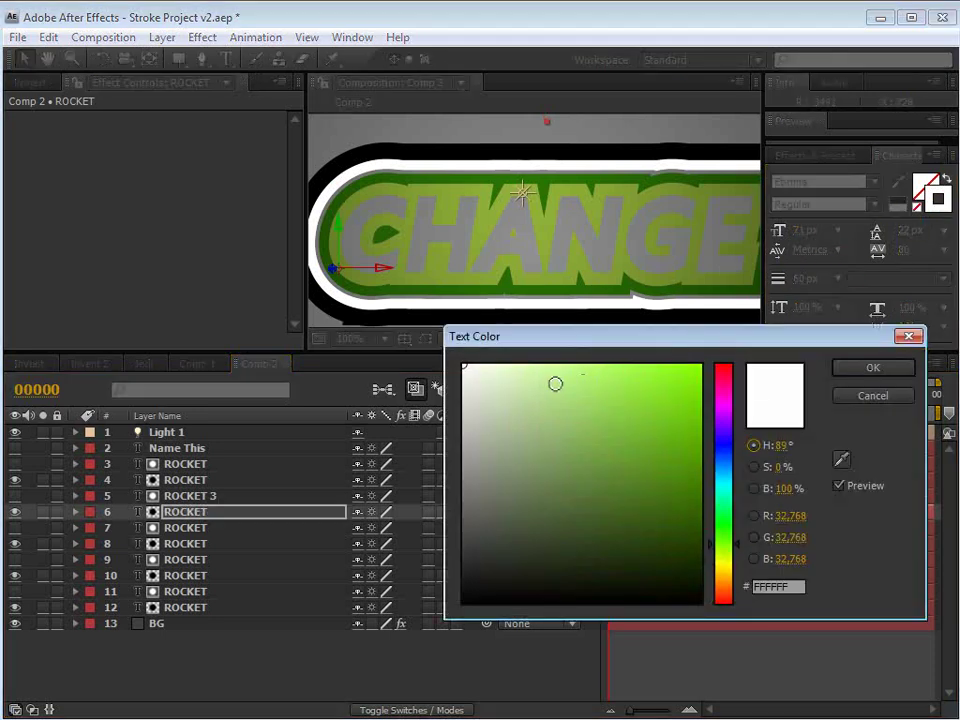
{"action": "left_click", "coordinate": [556, 365]}
{"action": "left_click", "coordinate": [870, 366]}
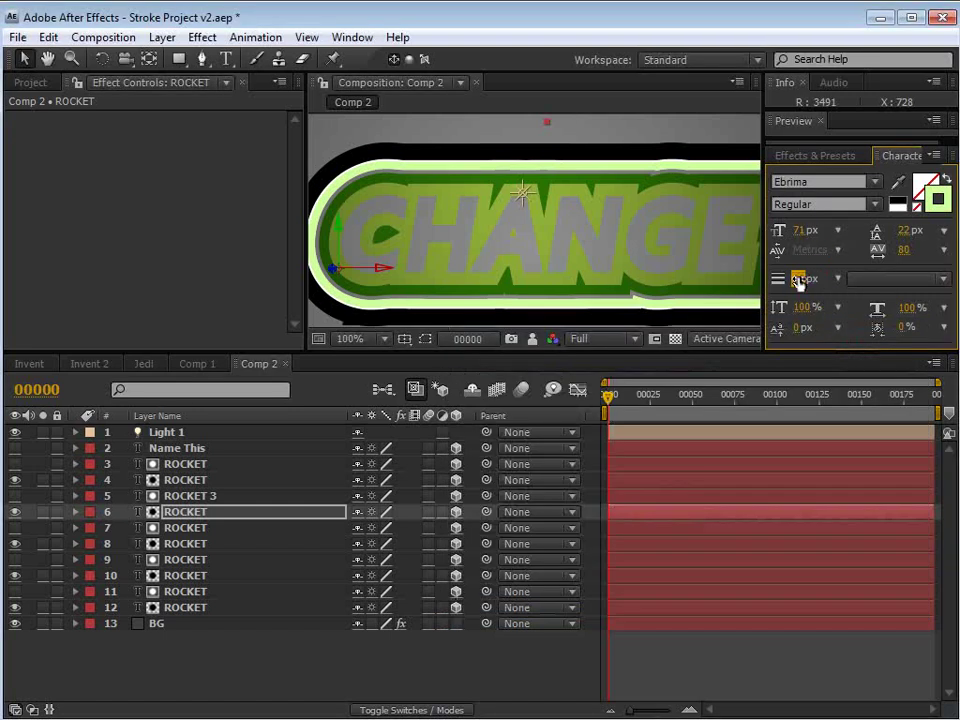
Narrow the light green outline's stroke to a thin line inside the dark green area and set its matte's stroke width to 37 px
{"action": "left_click", "coordinate": [175, 495]}
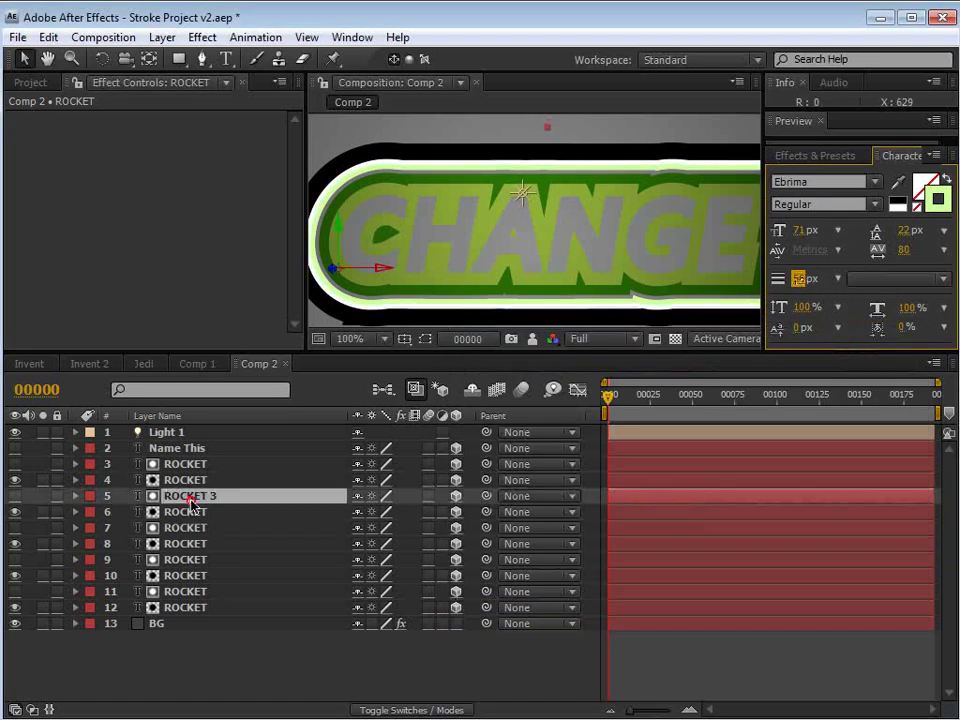
{"action": "left_click_drag", "start_coordinate": [799, 283], "coordinate": [783, 282]}
{"action": "left_click", "coordinate": [186, 513]}
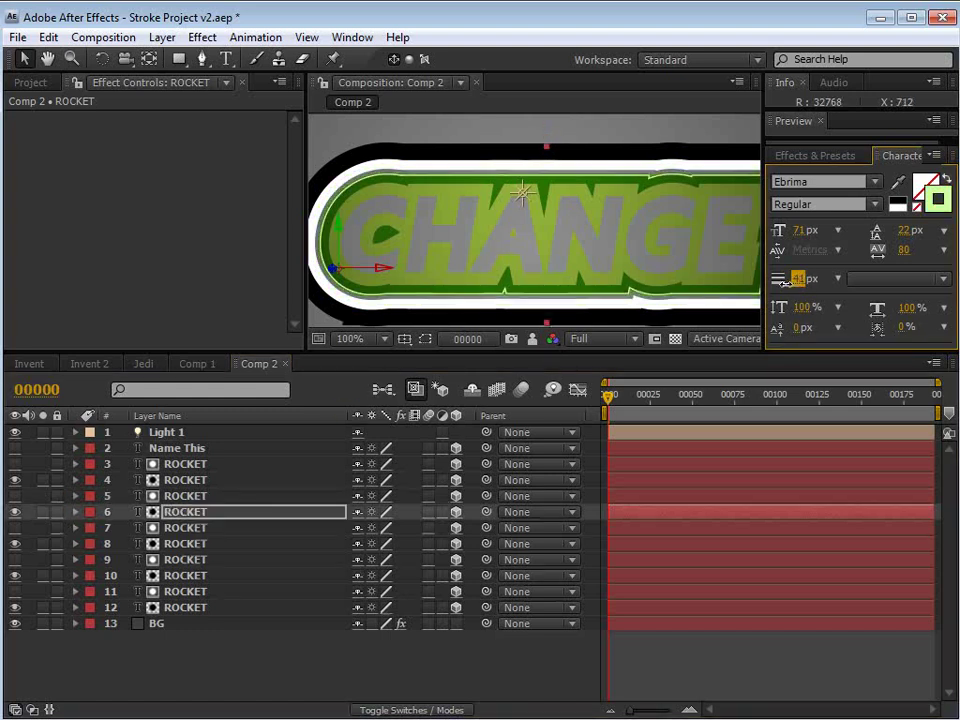
{"action": "left_click", "coordinate": [190, 528]}
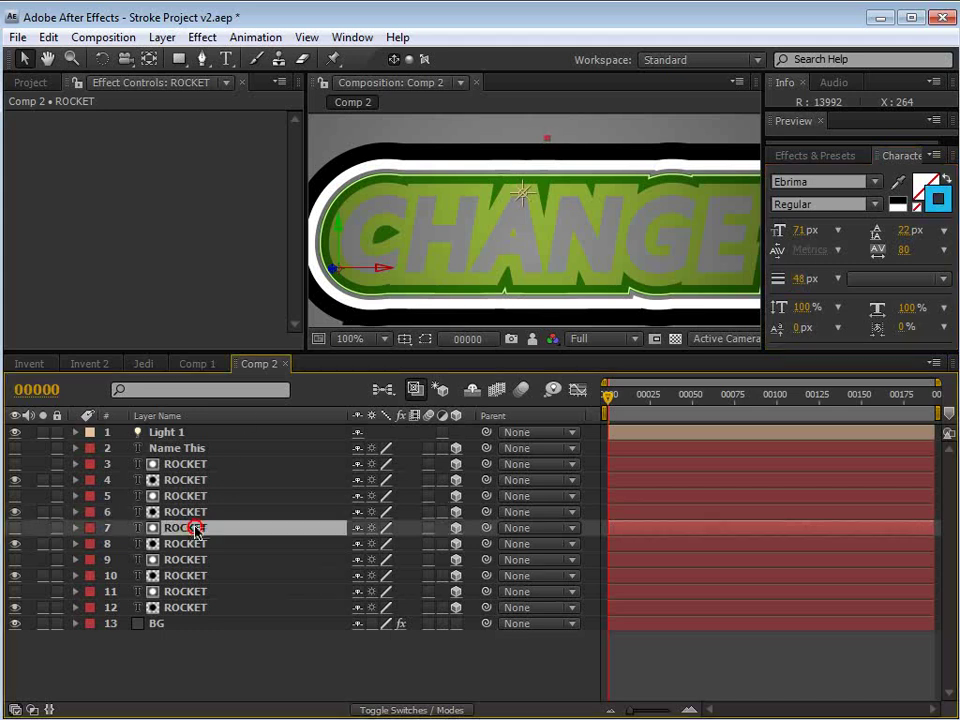
{"action": "left_click", "coordinate": [197, 512]}
{"action": "left_click", "coordinate": [203, 496]}
{"action": "left_click", "coordinate": [800, 279]}
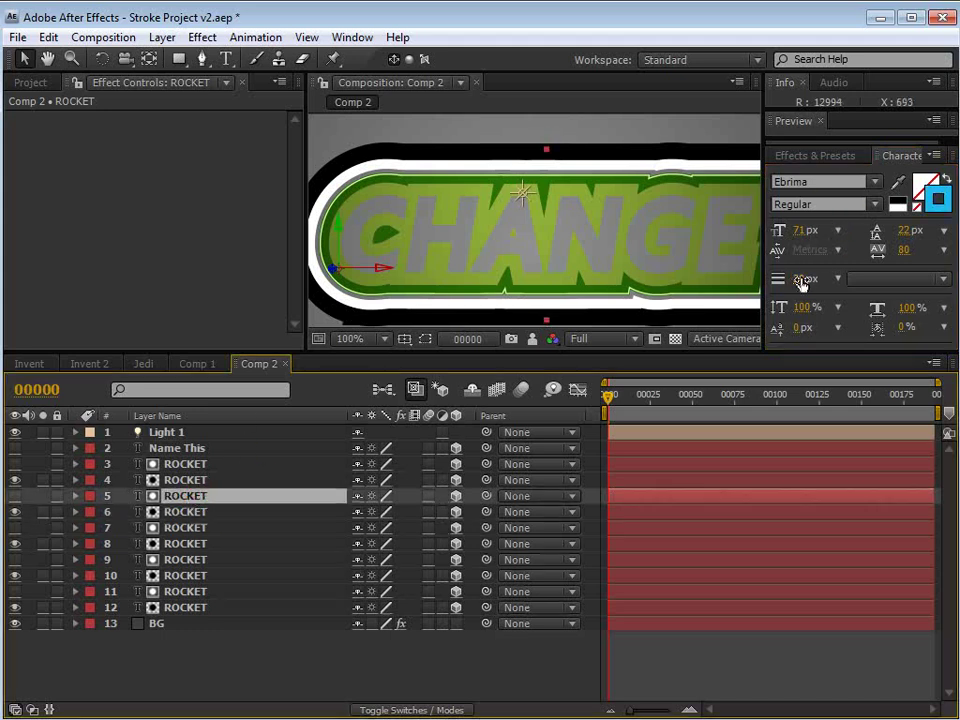
{"action": "key", "text": "Down"}
{"action": "key", "text": "Down"}
{"action": "key", "text": "Up"}
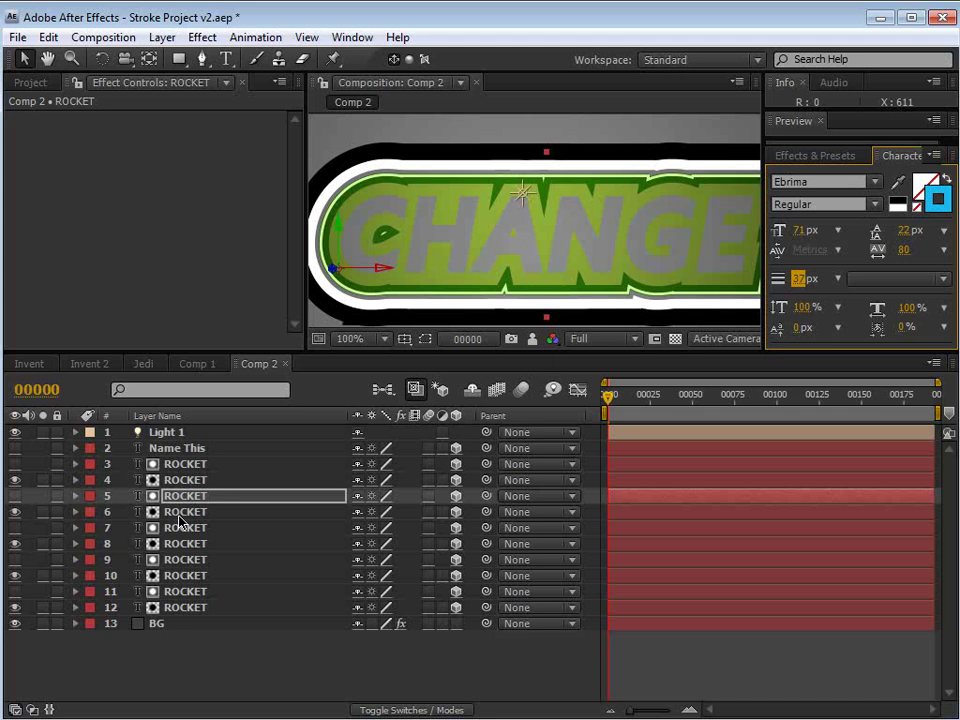
Set the light green outline's stroke width to 39 px
{"action": "left_click", "coordinate": [180, 512]}
{"action": "left_click", "coordinate": [800, 279]}
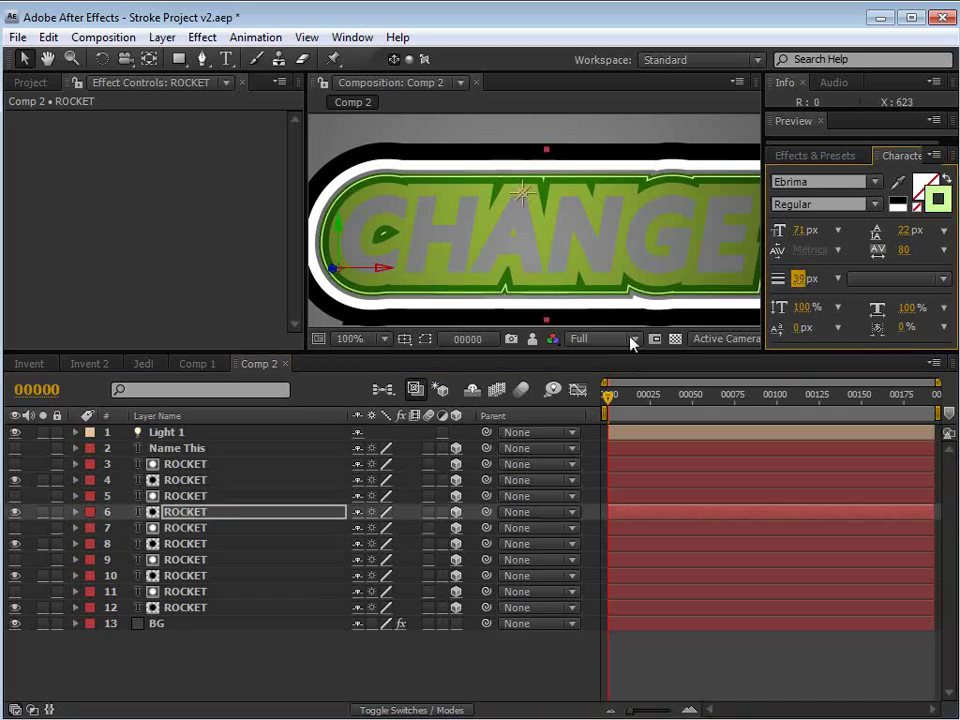
{"action": "left_click", "coordinate": [646, 635]}
{"action": "key", "text": "comma"}
{"action": "key", "text": "comma"}
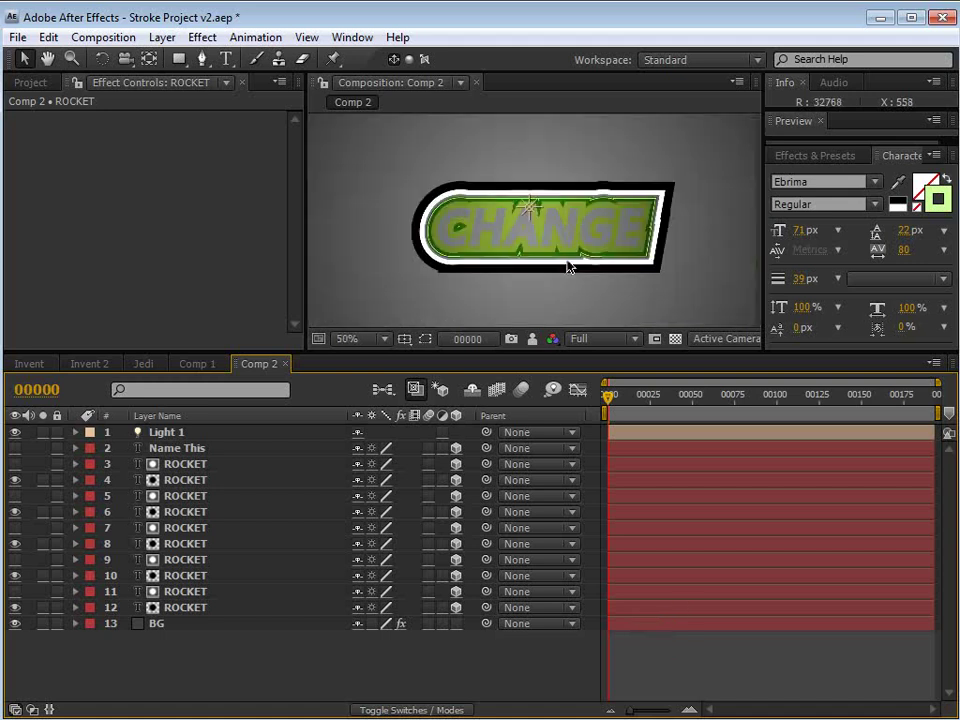
Duplicate the 8 px blue matte layer, give the copy an Aqua label and place it directly above the BG layer
{"action": "left_click", "coordinate": [193, 611]}
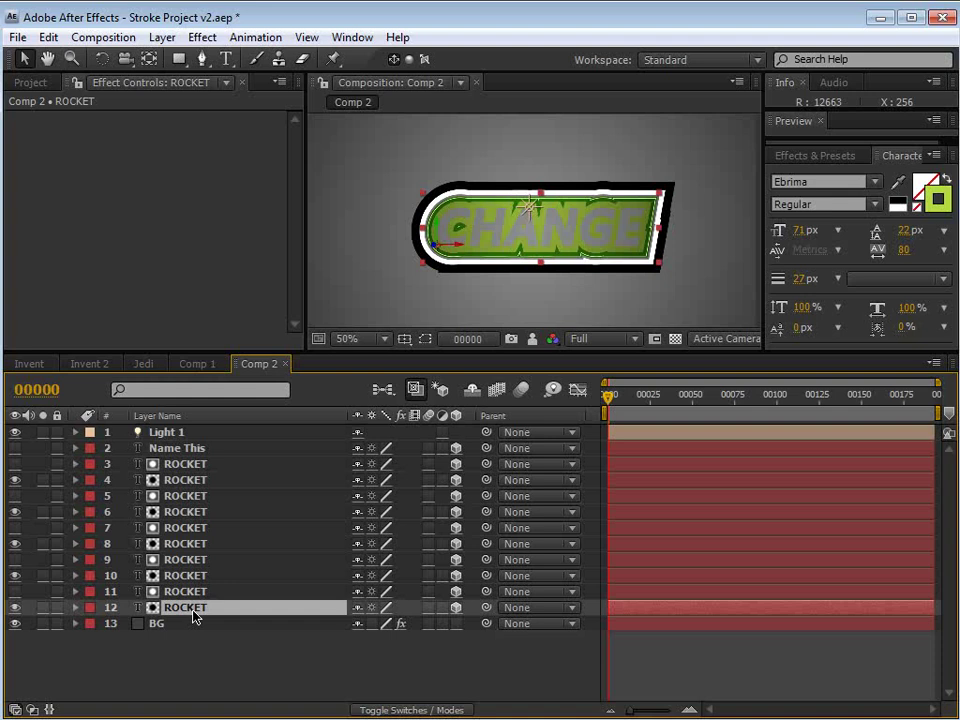
{"action": "left_click", "coordinate": [193, 593]}
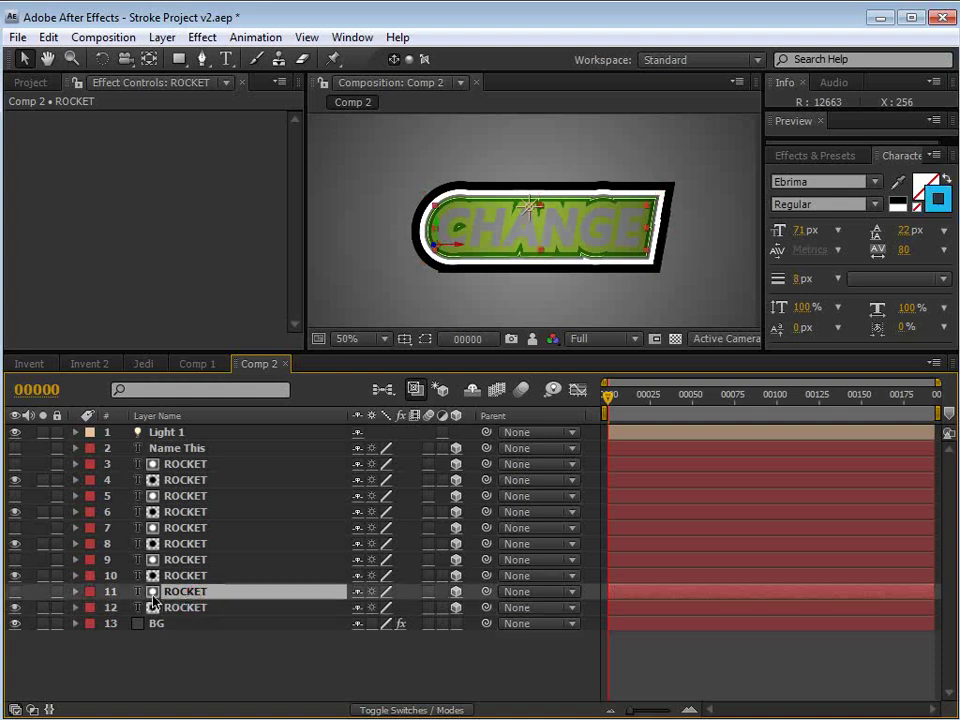
{"action": "key", "text": "ctrl+d"}
{"action": "left_click", "coordinate": [90, 592]}
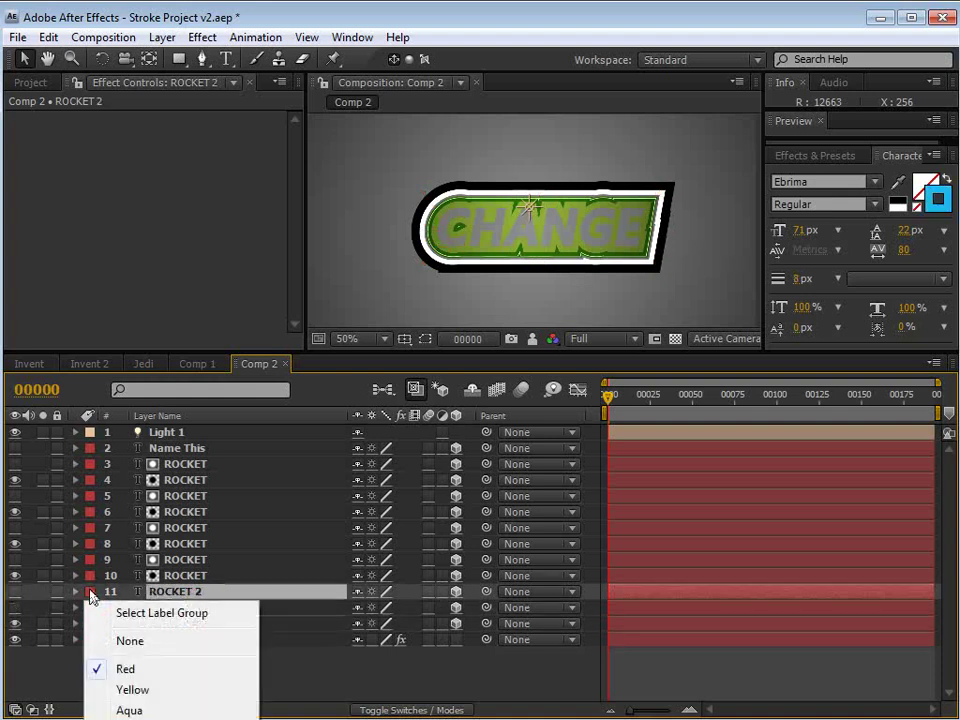
{"action": "left_click", "coordinate": [131, 709]}
{"action": "left_click_drag", "start_coordinate": [172, 593], "coordinate": [160, 633]}
Solo the aqua-labeled text copy and the BG layer, and change the text copy's stroke color to black
{"action": "left_click", "coordinate": [43, 623]}
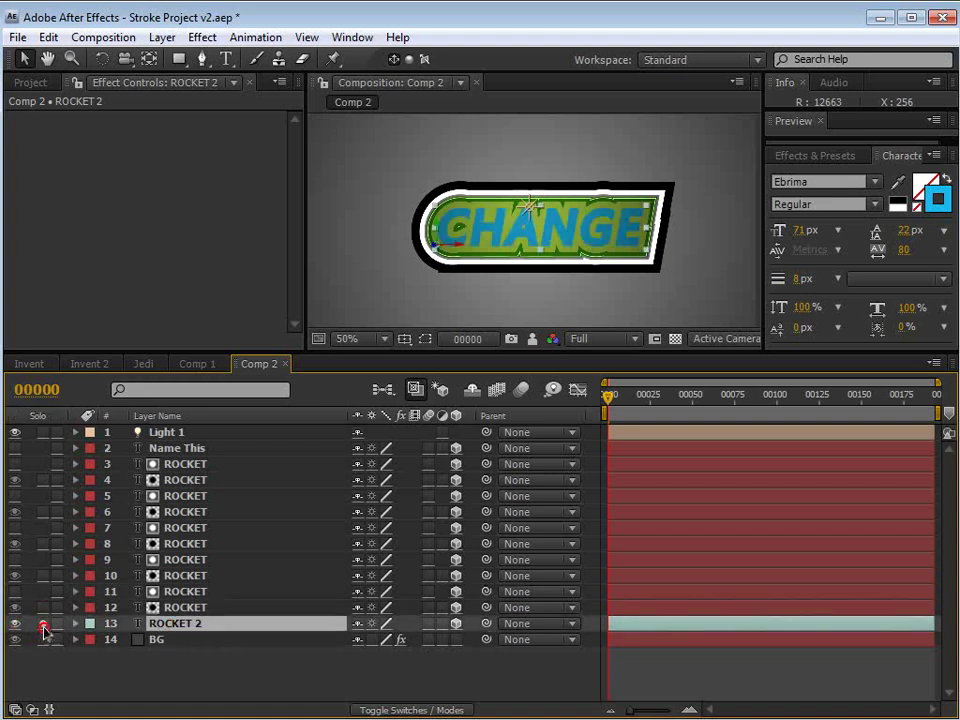
{"action": "left_click", "coordinate": [43, 639]}
{"action": "left_click", "coordinate": [172, 625]}
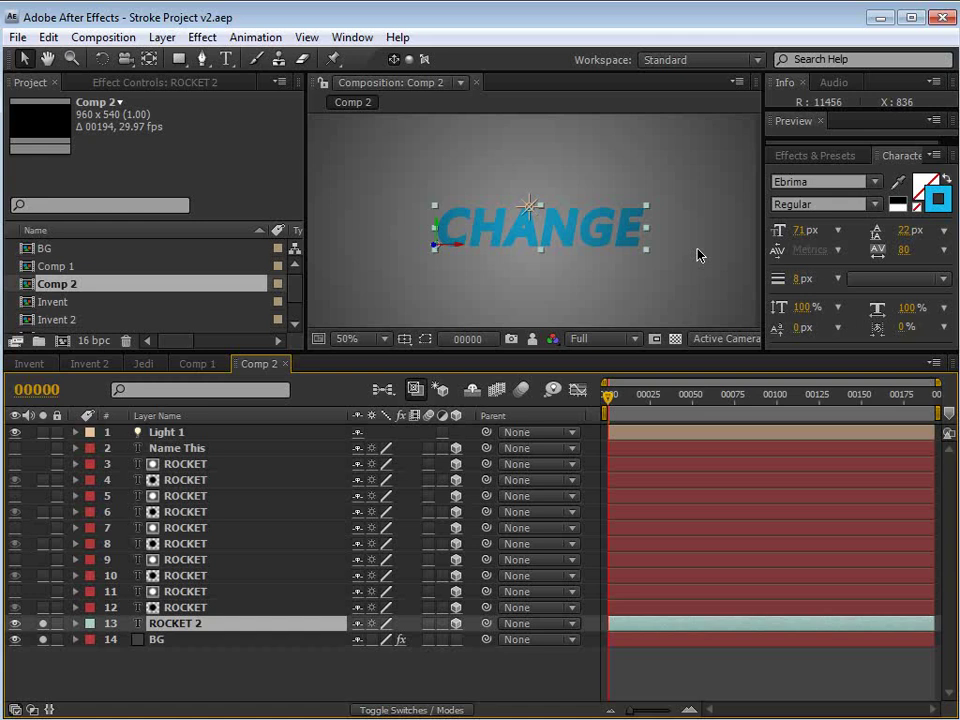
{"action": "left_click", "coordinate": [895, 202]}
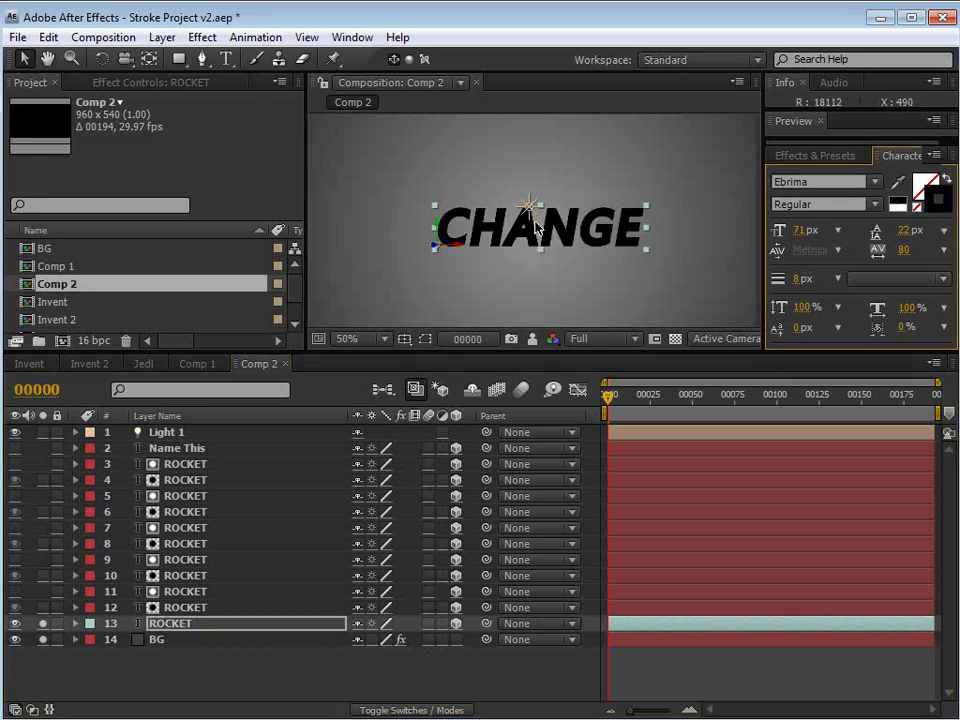
Apply CC Radial Blur to the aqua-labeled text copy and set its type to Centered Zoom
{"action": "left_click", "coordinate": [203, 38]}
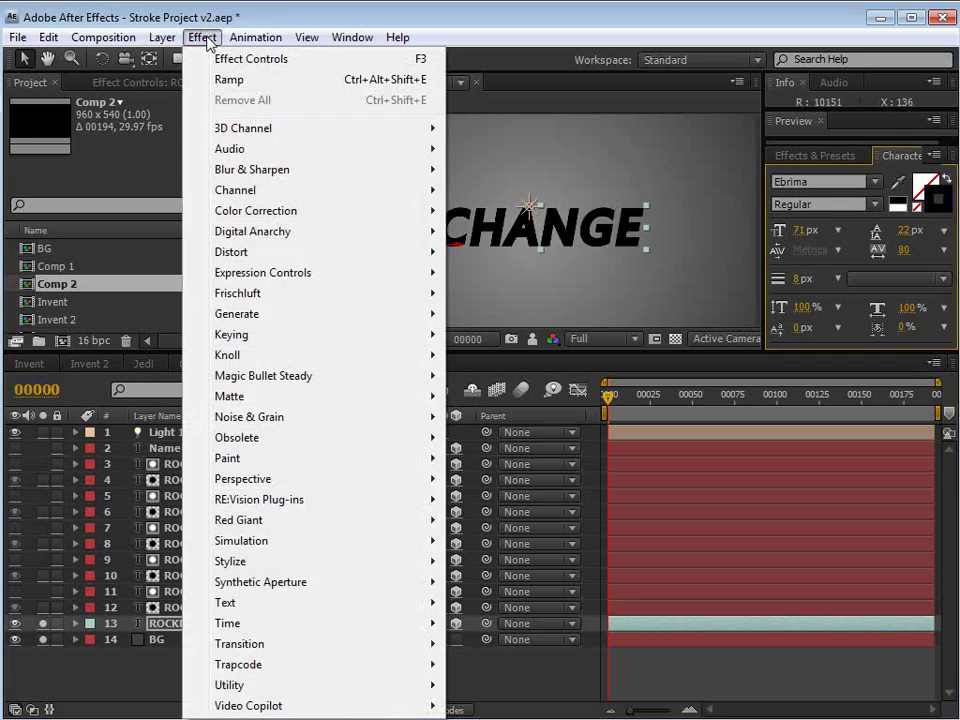
{"action": "mouse_move", "coordinate": [263, 177]}
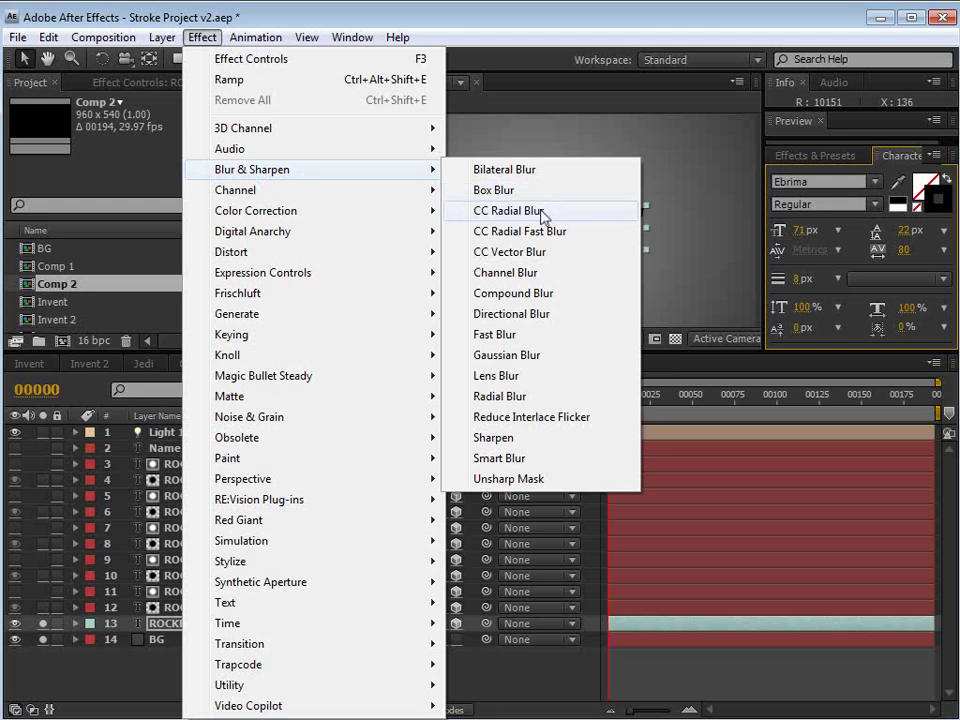
{"action": "left_click", "coordinate": [509, 211]}
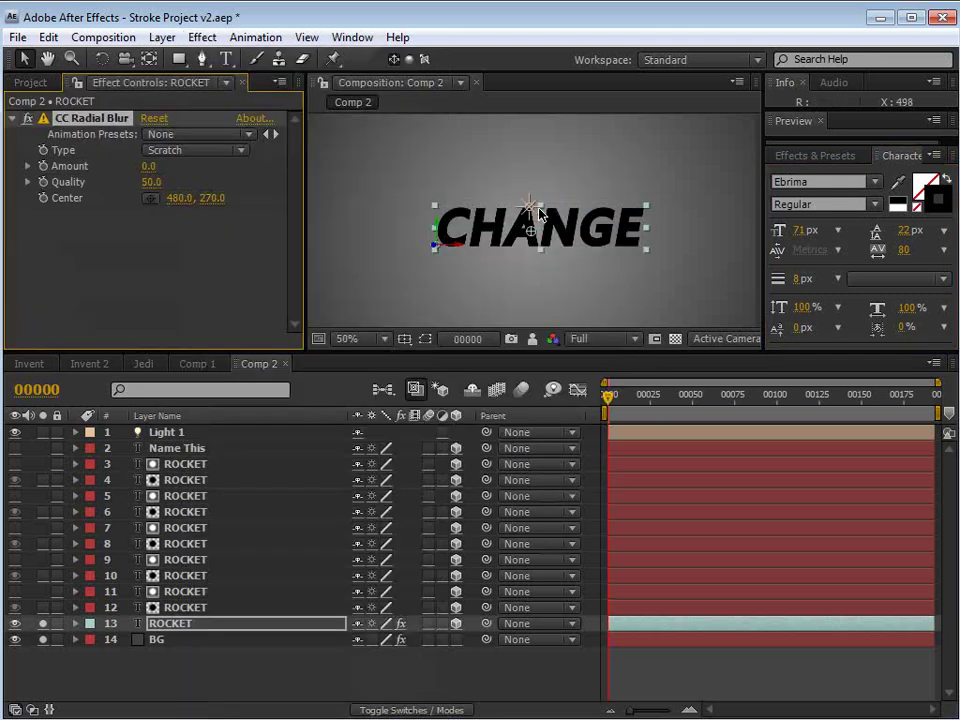
{"action": "left_click", "coordinate": [161, 152]}
{"action": "left_click", "coordinate": [196, 104]}
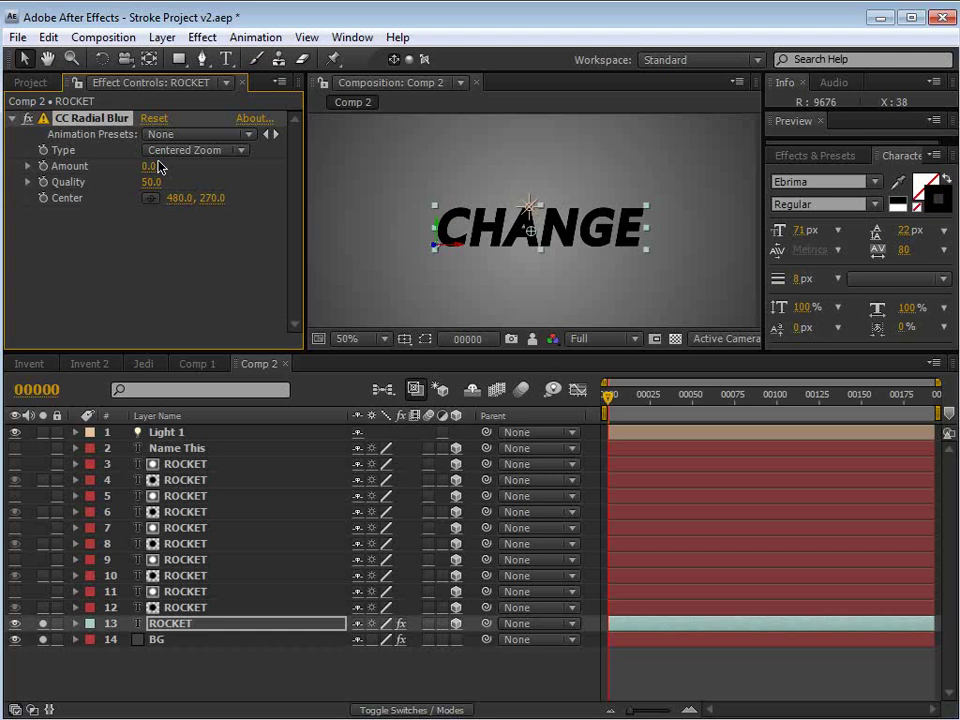
Move the radial blur's center far above the text to about 468, -1019 and set its Amount to 12
{"action": "left_click_drag", "start_coordinate": [160, 167], "coordinate": [228, 161]}
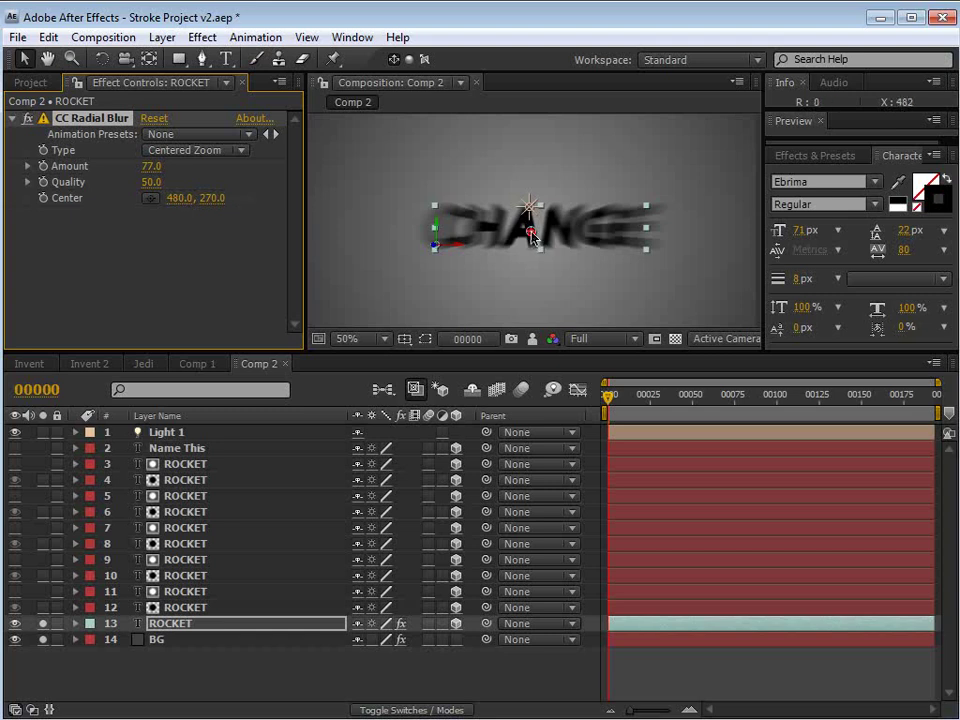
{"action": "left_click_drag", "start_coordinate": [531, 235], "coordinate": [525, 146]}
{"action": "mouse_move", "coordinate": [219, 197]}
{"action": "left_mouse_down"}
{"action": "mouse_move", "coordinate": [141, 151]}
{"action": "mouse_move", "coordinate": [100, 175]}
{"action": "left_mouse_up"}
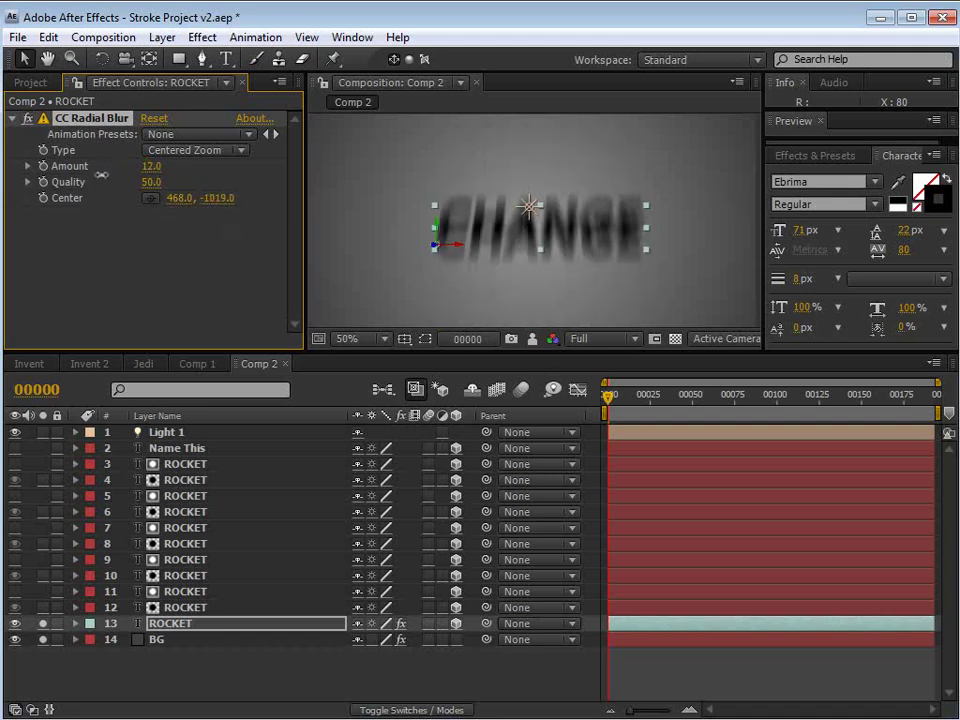
Unsolo the layers, then set the aqua-labeled copy's blur Amount to 22 and its stroke width to 38 px
{"action": "left_click", "coordinate": [42, 624]}
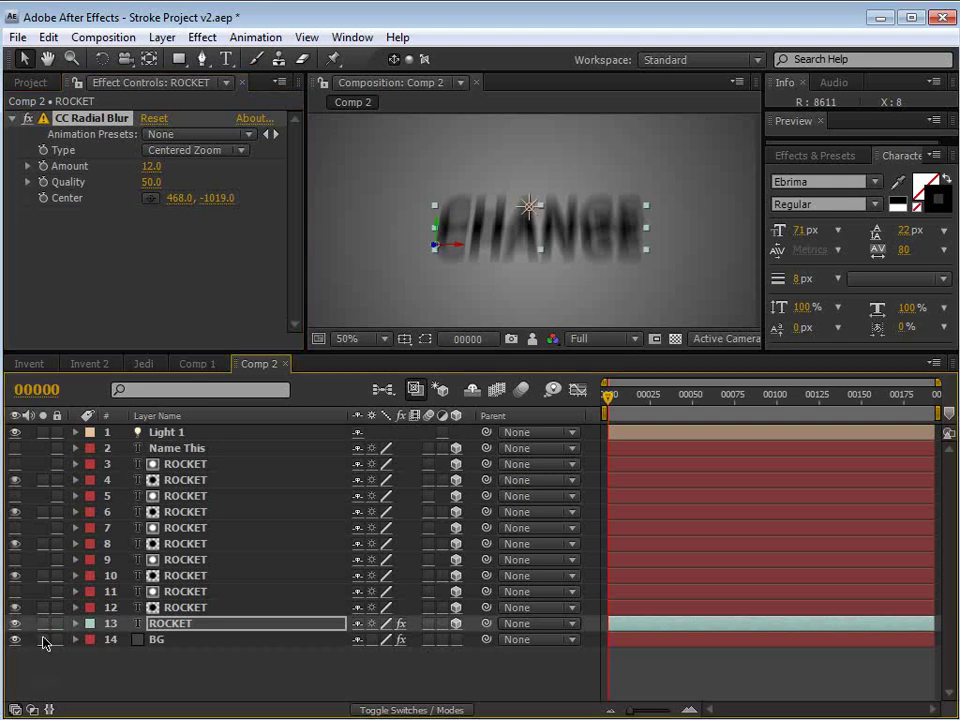
{"action": "left_click_drag", "start_coordinate": [152, 166], "coordinate": [163, 166]}
{"action": "left_click_drag", "start_coordinate": [799, 282], "coordinate": [828, 279]}
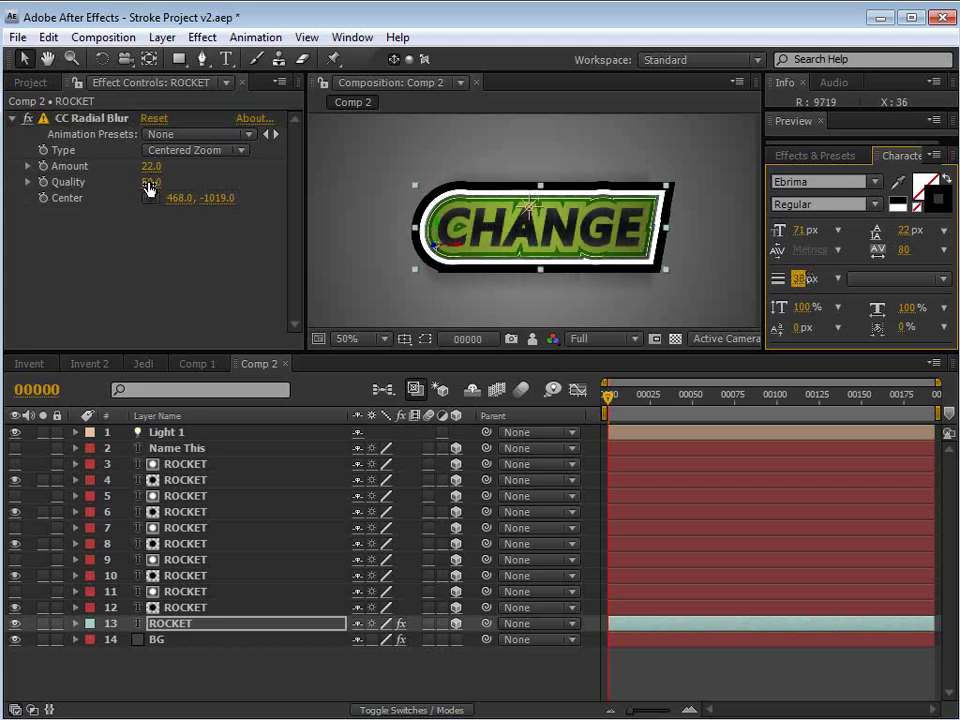
Change the radial blur's type to Fading Zoom and set its Amount to 26
{"action": "left_click", "coordinate": [195, 150]}
{"action": "left_click", "coordinate": [200, 133]}
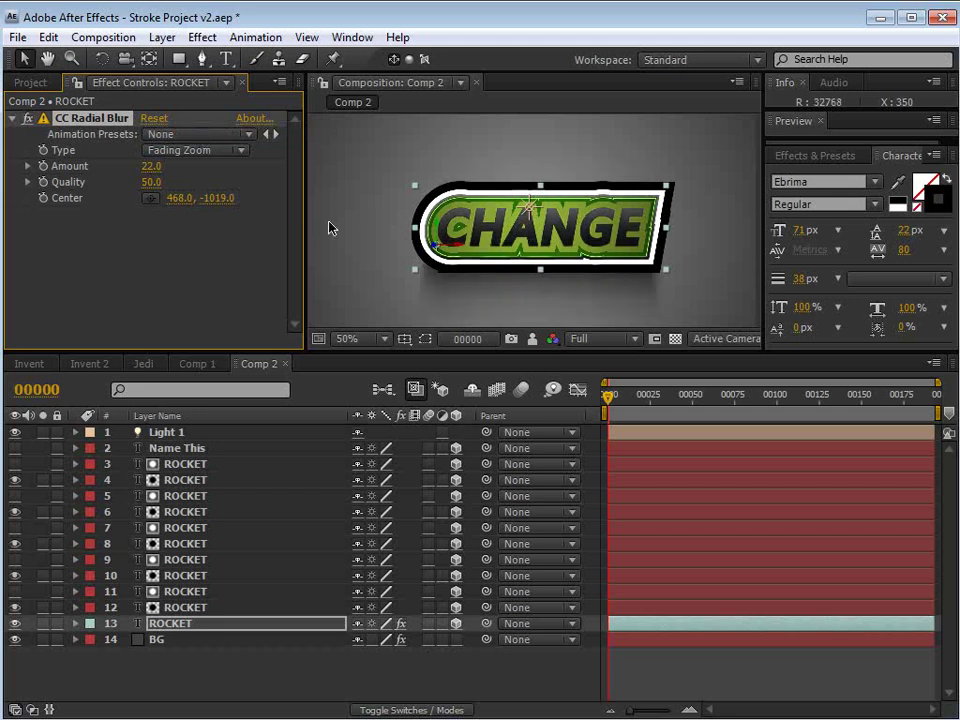
{"action": "key", "text": "space"}
{"action": "left_click_drag", "start_coordinate": [549, 291], "coordinate": [547, 260]}
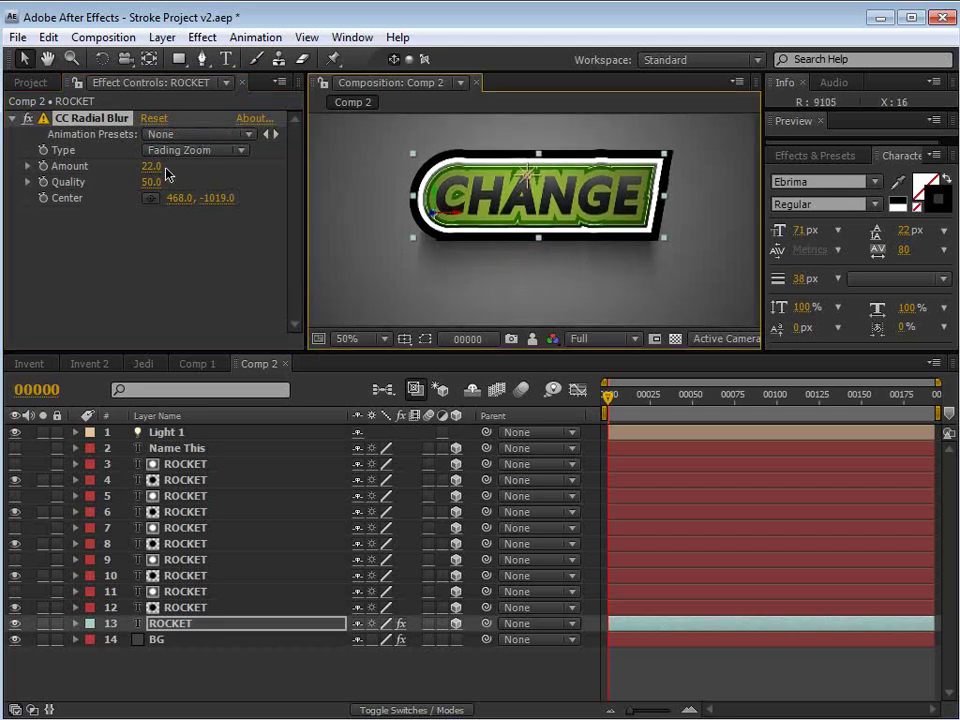
{"action": "left_click_drag", "start_coordinate": [150, 166], "coordinate": [153, 166]}
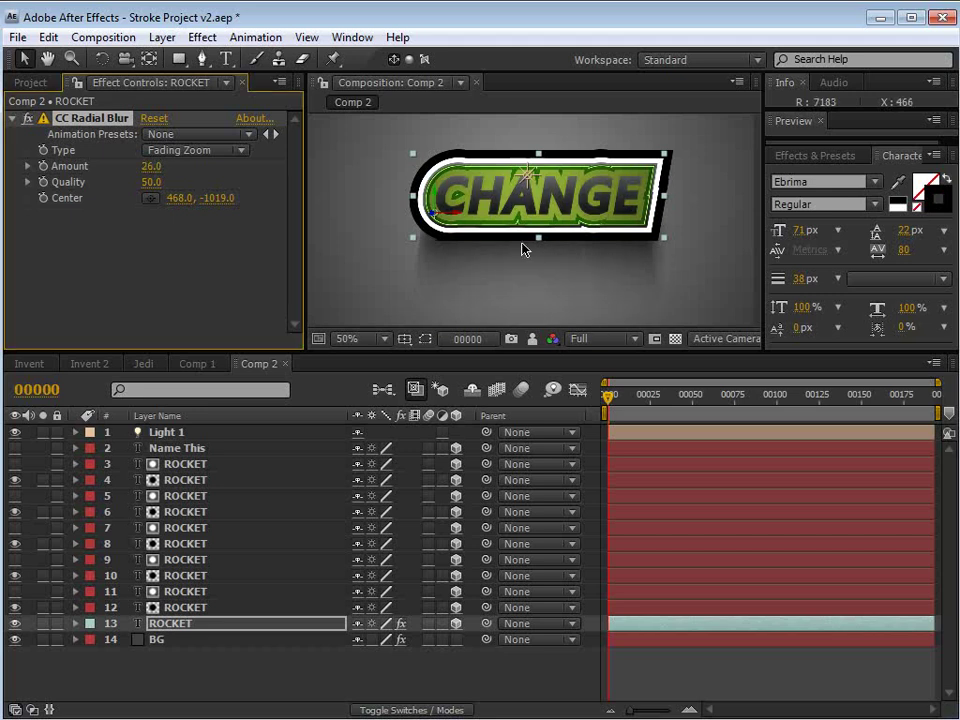
Duplicate the blurred shadow text layer, set the copy's radial blur Amount to 12 and shift it slightly down
{"action": "left_click", "coordinate": [180, 626]}
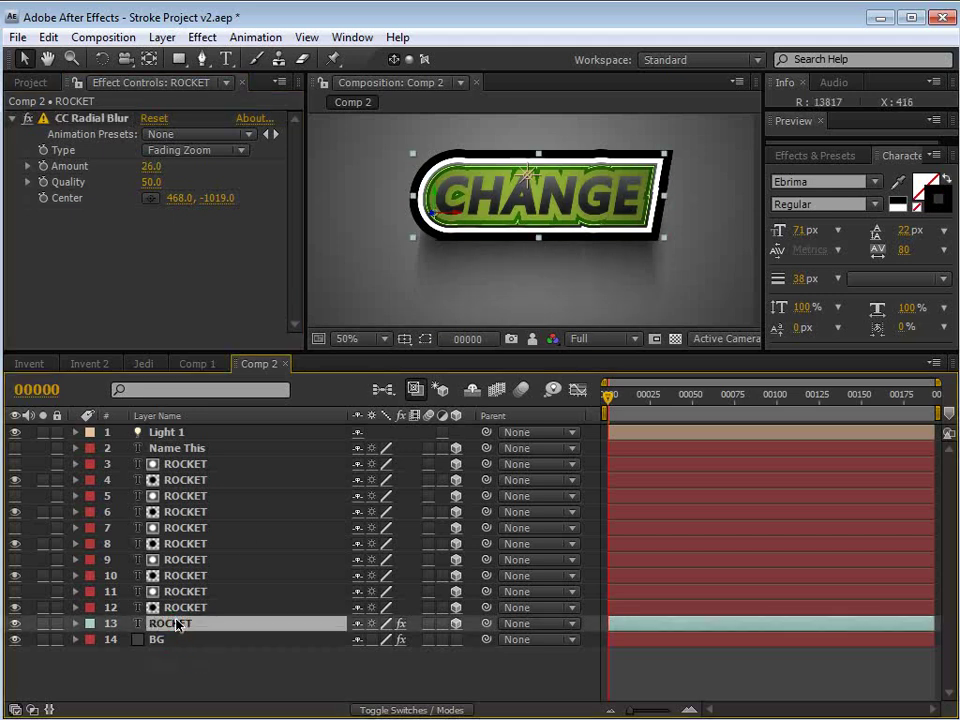
{"action": "key", "text": "ctrl+d"}
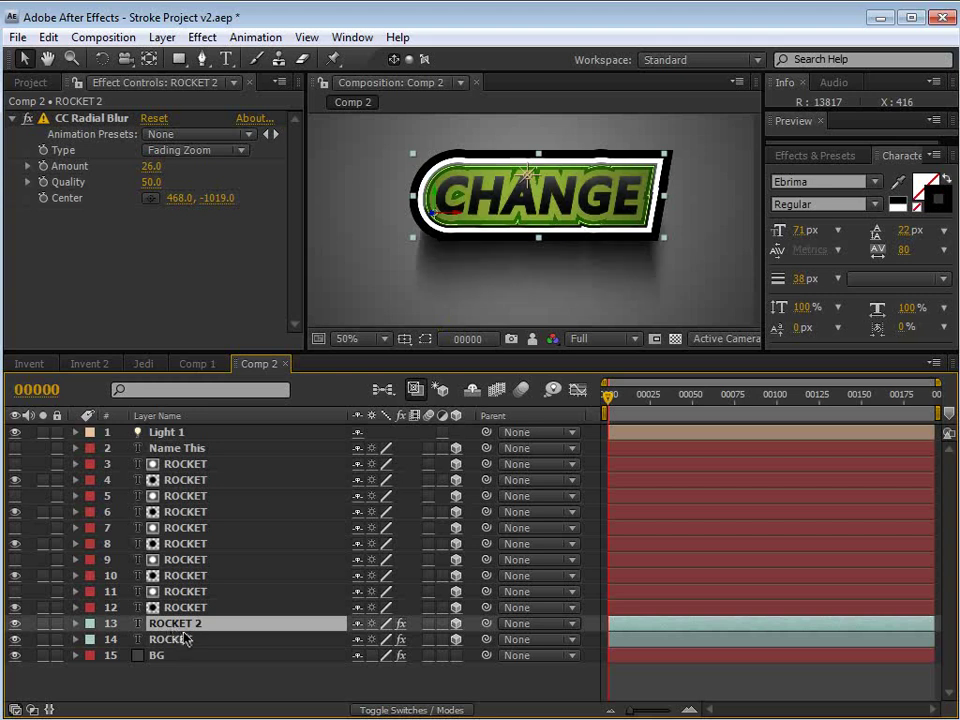
{"action": "left_click", "coordinate": [149, 166]}
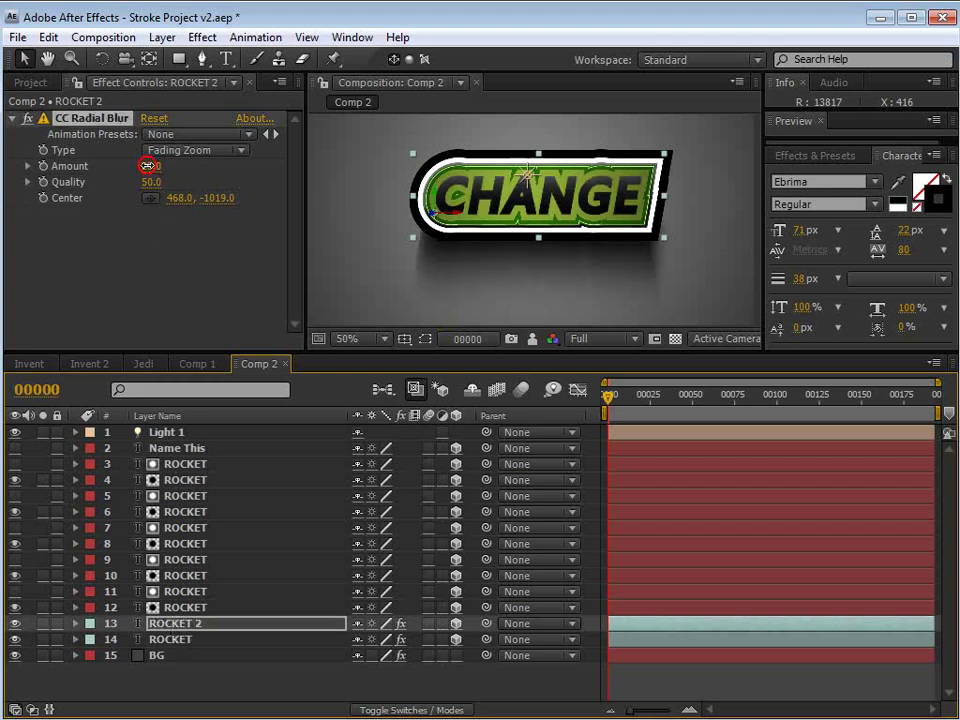
{"action": "left_click_drag", "start_coordinate": [145, 166], "coordinate": [142, 166]}
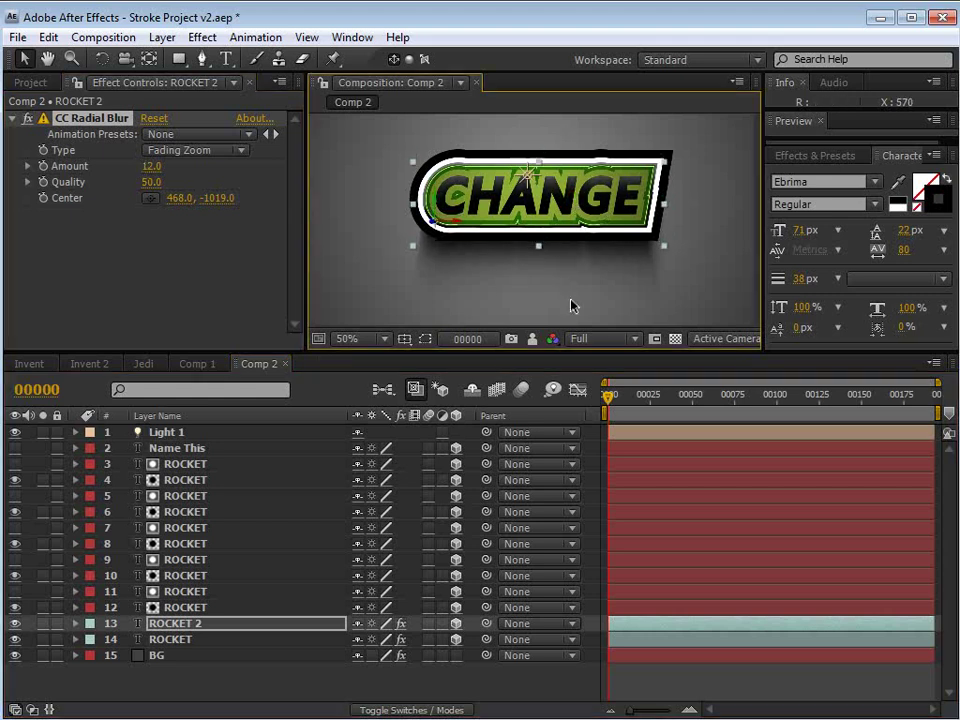
Set the lower shadow text layer's opacity to 87% and make the Name This layer visible
{"action": "left_click", "coordinate": [172, 641]}
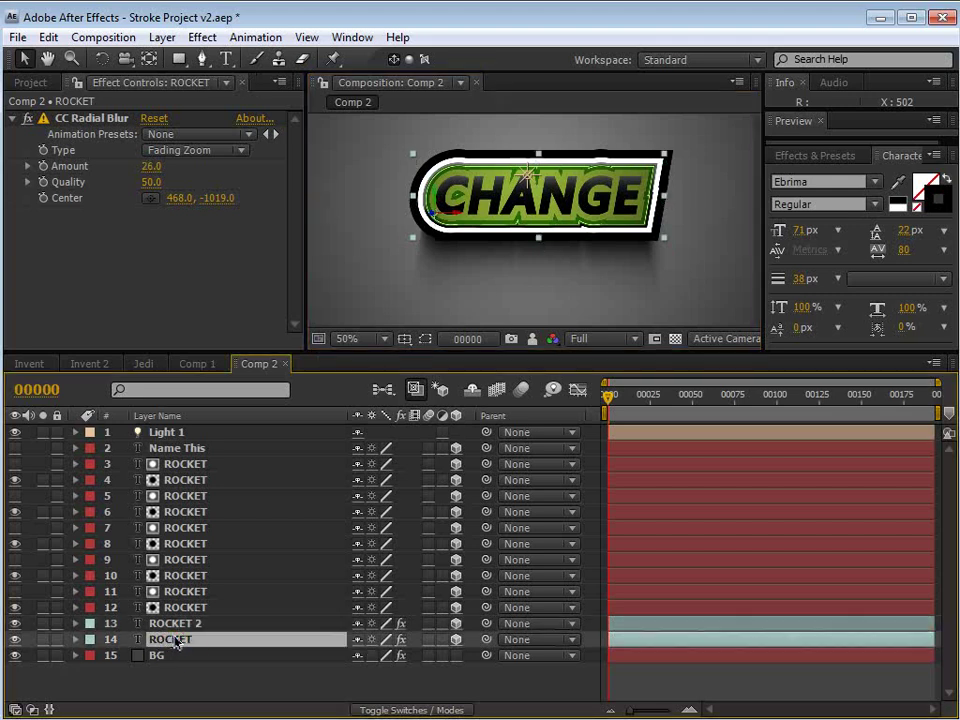
{"action": "key", "text": "t"}
{"action": "left_click_drag", "start_coordinate": [358, 655], "coordinate": [340, 655]}
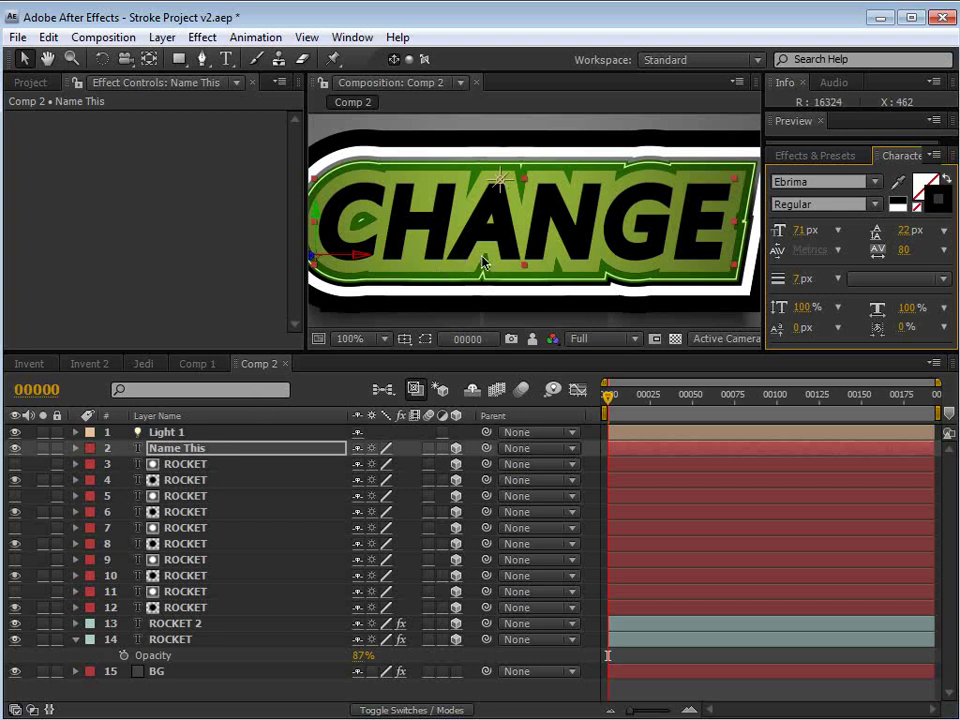
Move the light green outline and its matte together slightly forward along the Z axis
{"action": "left_click", "coordinate": [172, 515]}
{"action": "left_click", "coordinate": [170, 495]}
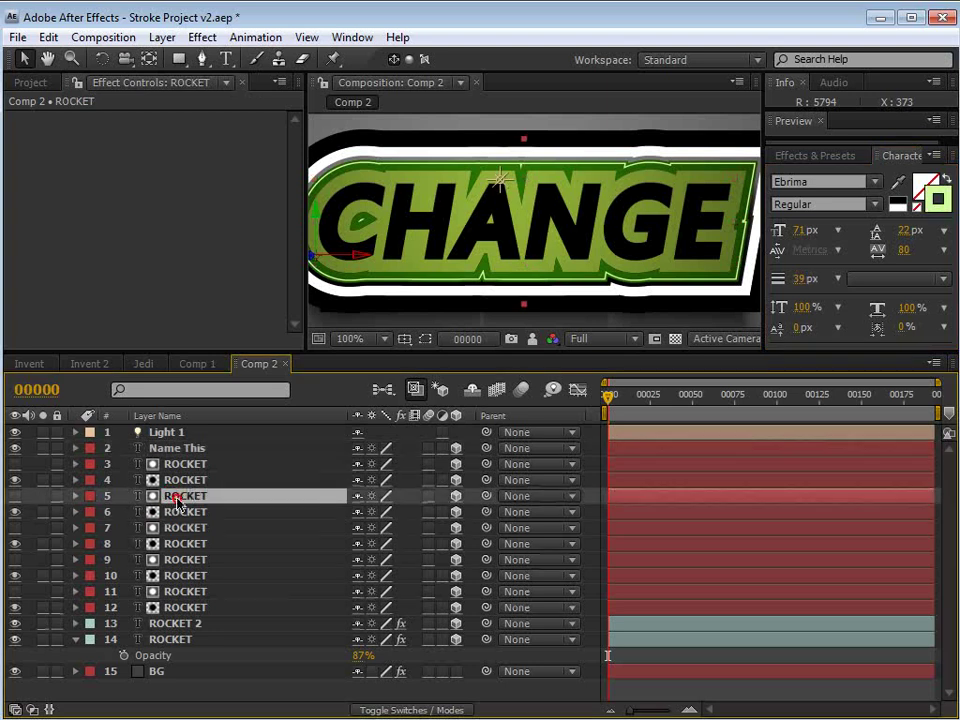
{"action": "left_click", "coordinate": [168, 512], "text": "shift"}
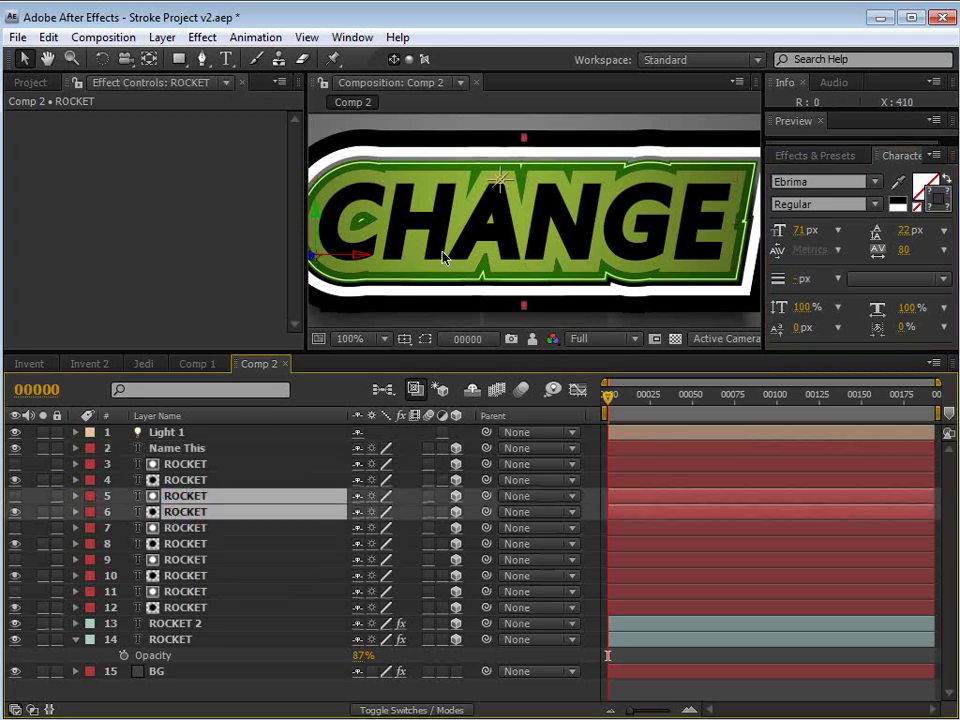
{"action": "key", "text": "space"}
{"action": "left_click_drag", "start_coordinate": [367, 257], "coordinate": [422, 250]}
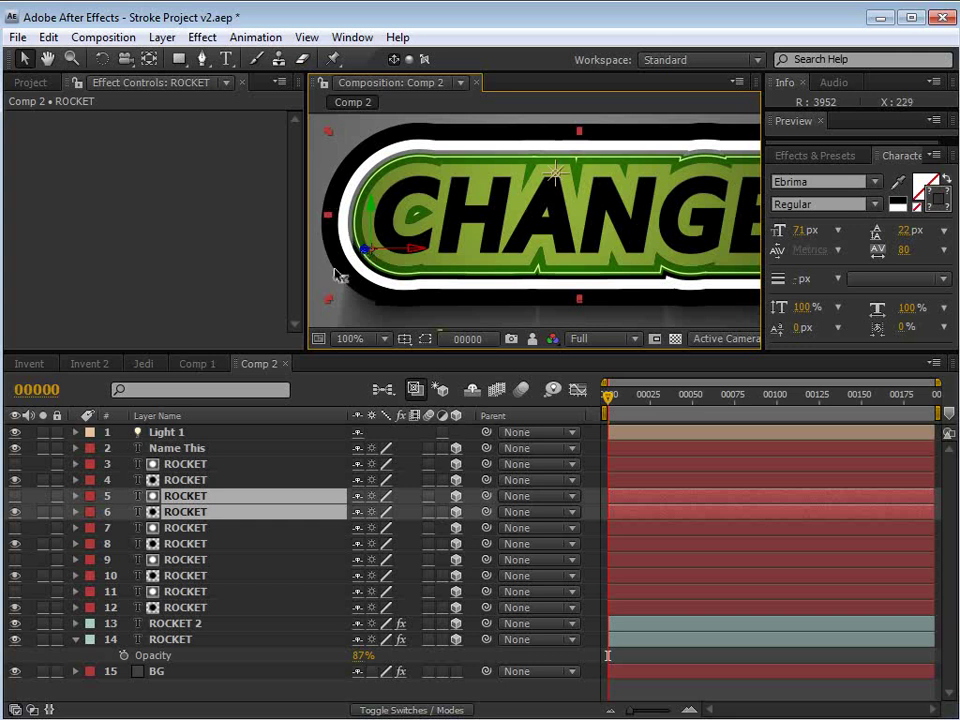
{"action": "left_click_drag", "start_coordinate": [362, 250], "coordinate": [318, 238]}
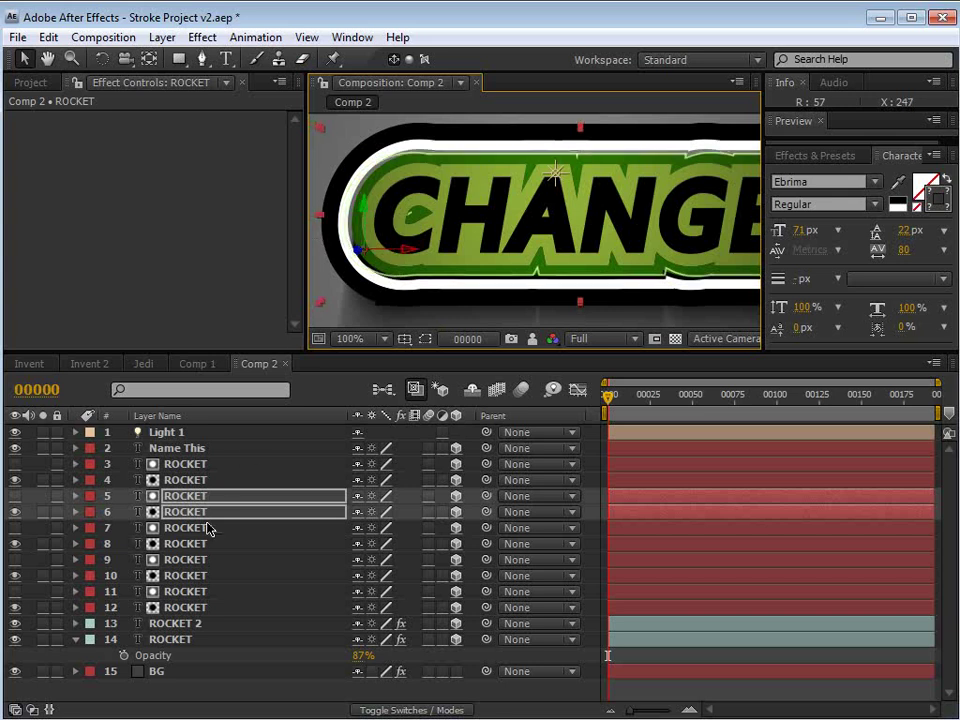
Move the outer black outline and its matte together slightly forward along the Z axis
{"action": "left_click", "coordinate": [171, 481]}
{"action": "left_click", "coordinate": [176, 465], "text": "shift"}
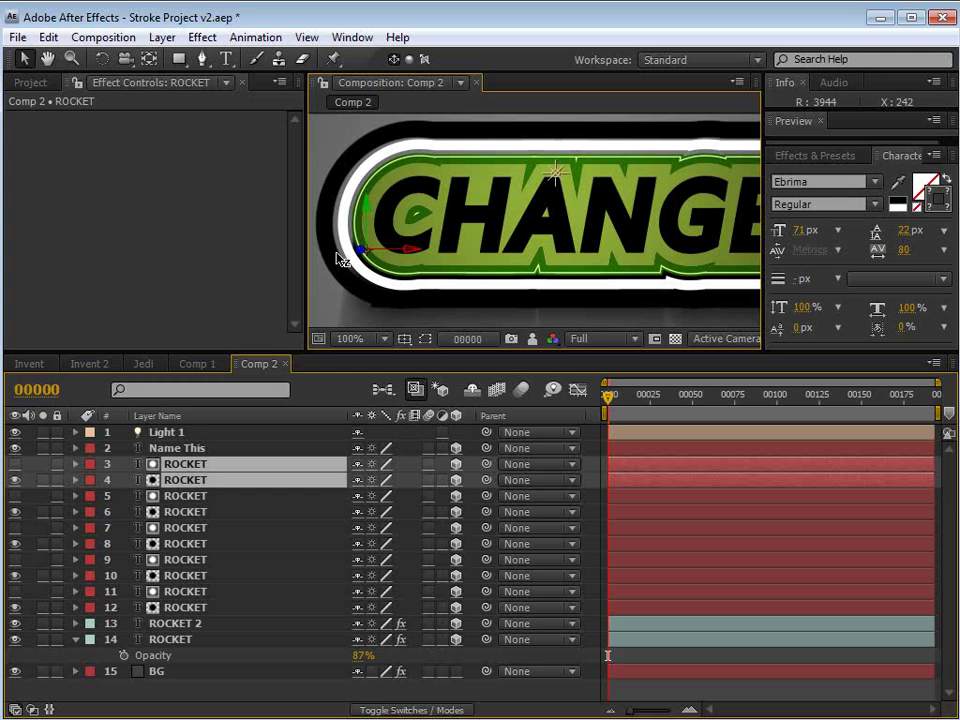
{"action": "left_click_drag", "start_coordinate": [339, 259], "coordinate": [321, 263]}
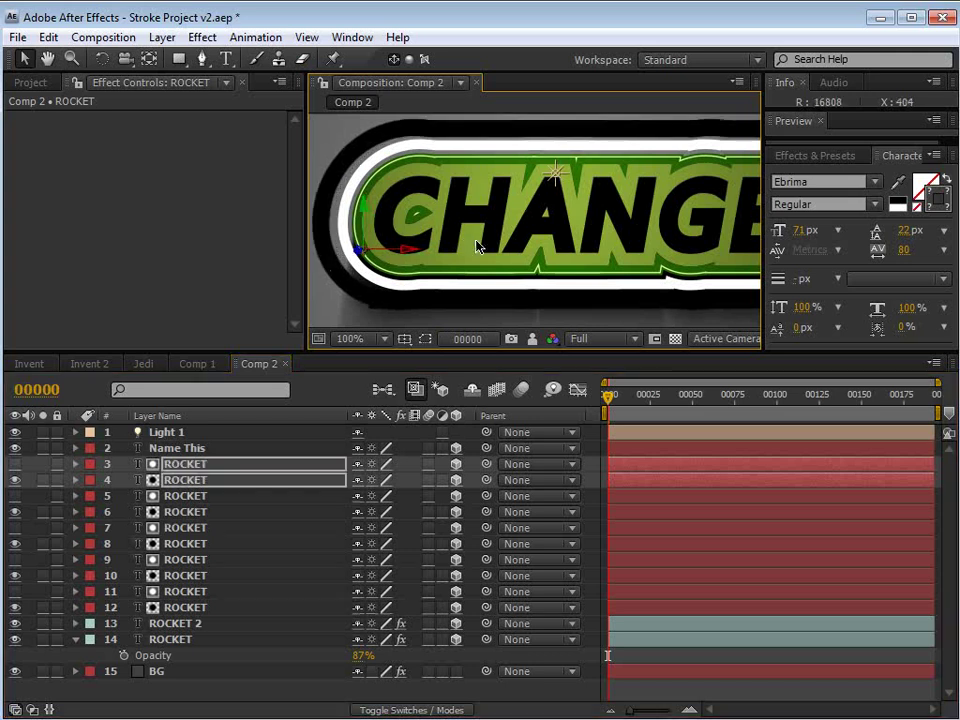
Change the Name This text's stroke color to a dark green and move the text slightly forward along the Z axis
{"action": "scroll", "coordinate": [557, 253], "scroll_direction": "down", "scroll_amount": 1}
{"action": "key", "text": "space"}
{"action": "left_click_drag", "start_coordinate": [590, 271], "coordinate": [578, 266]}
{"action": "scroll", "coordinate": [501, 273], "scroll_direction": "up", "scroll_amount": 1}
{"action": "key", "text": "v"}
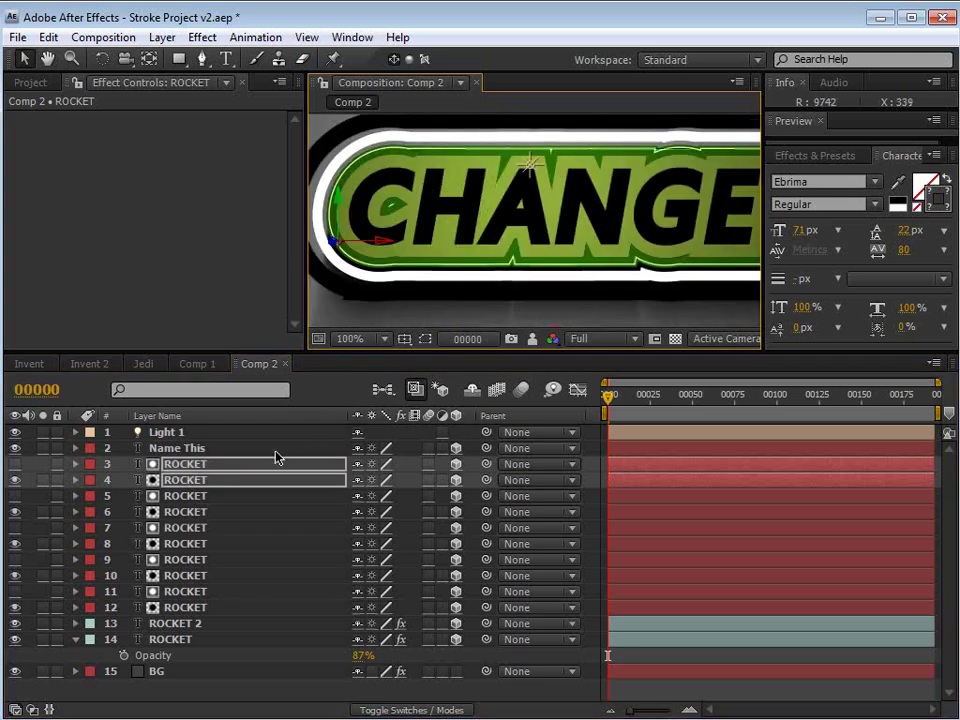
{"action": "left_click", "coordinate": [176, 448]}
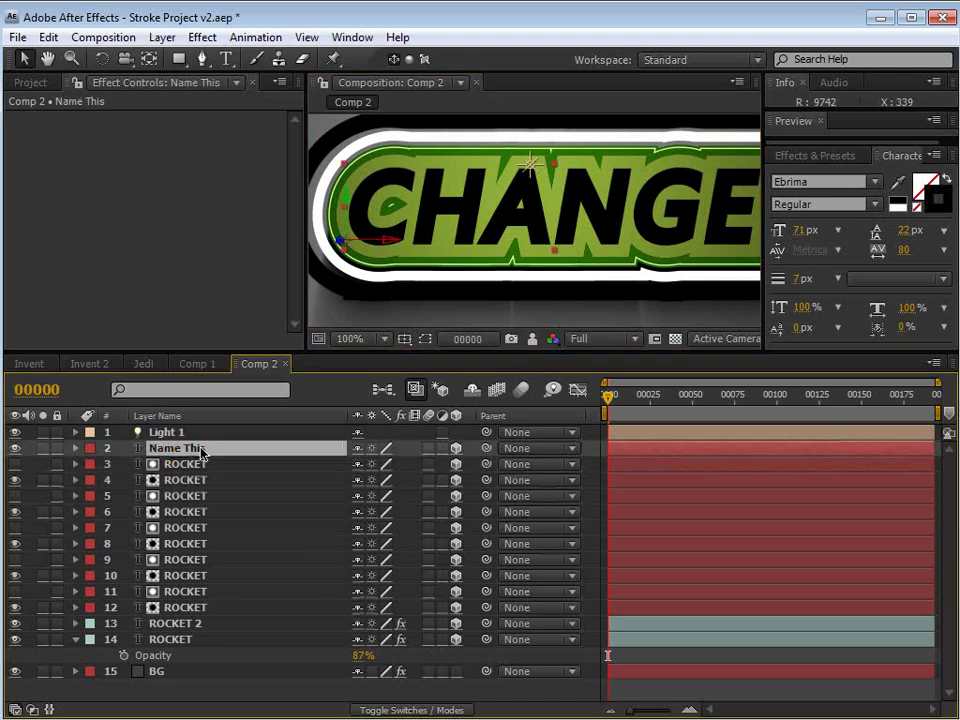
{"action": "left_click", "coordinate": [940, 205]}
{"action": "left_click", "coordinate": [724, 541]}
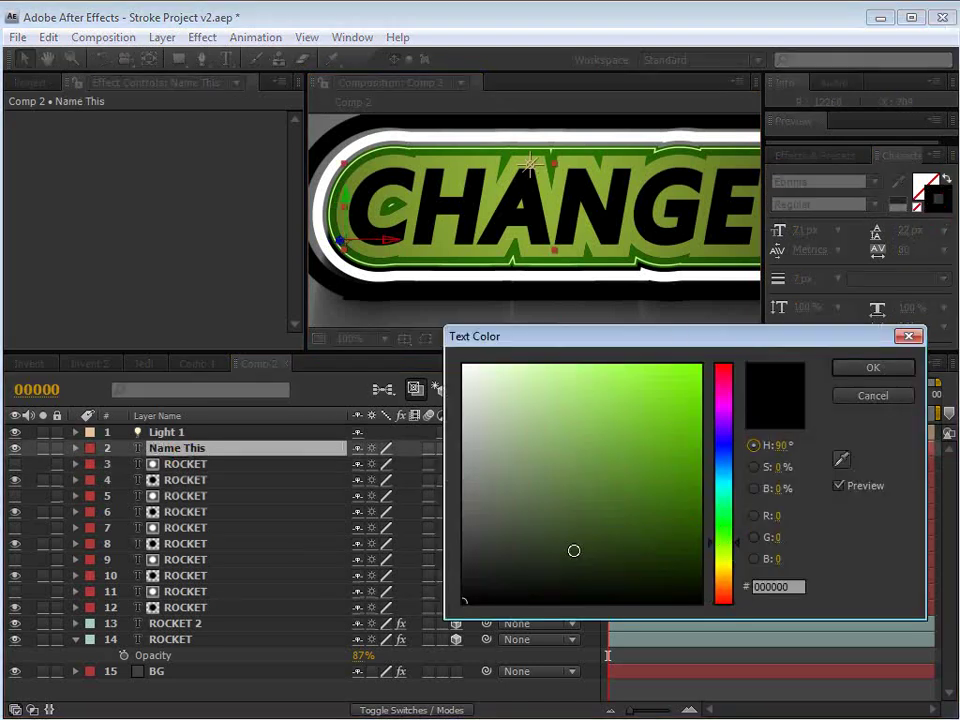
{"action": "left_click", "coordinate": [578, 548]}
{"action": "left_click", "coordinate": [870, 368]}
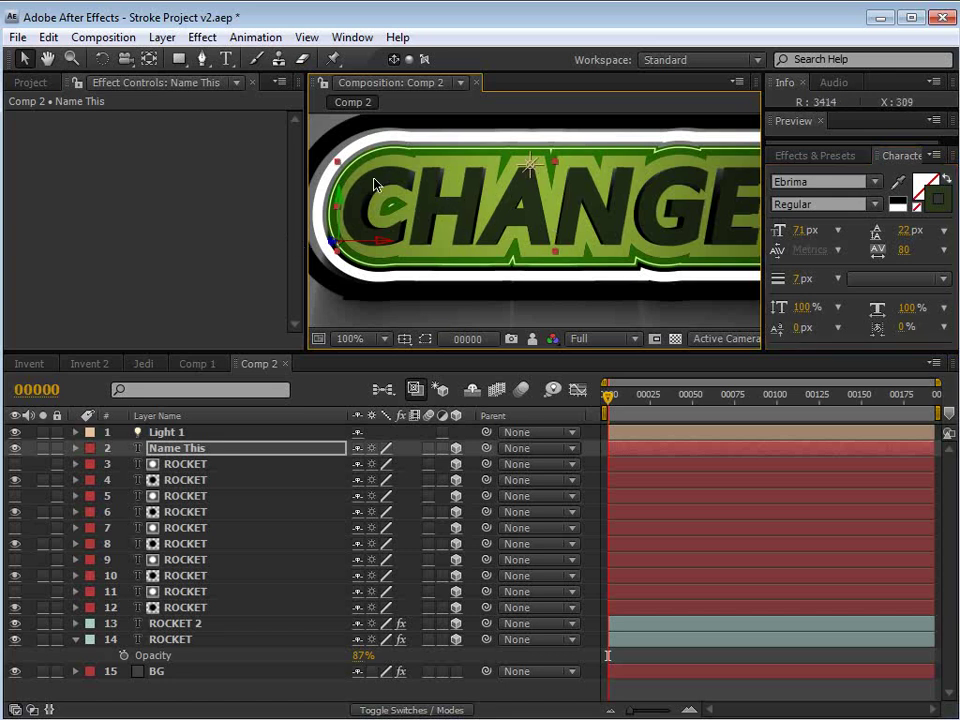
Apply Bevel Alpha to the Name This text with a Light Angle of 11° and a Light Intensity of 1.00
{"action": "left_click", "coordinate": [202, 37]}
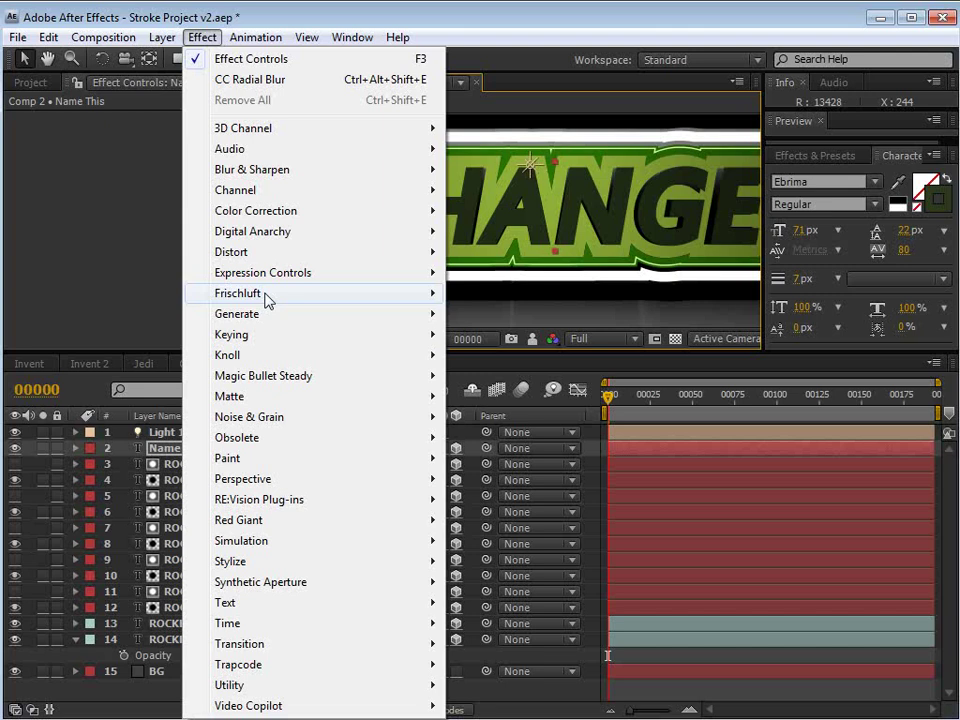
{"action": "mouse_move", "coordinate": [264, 480]}
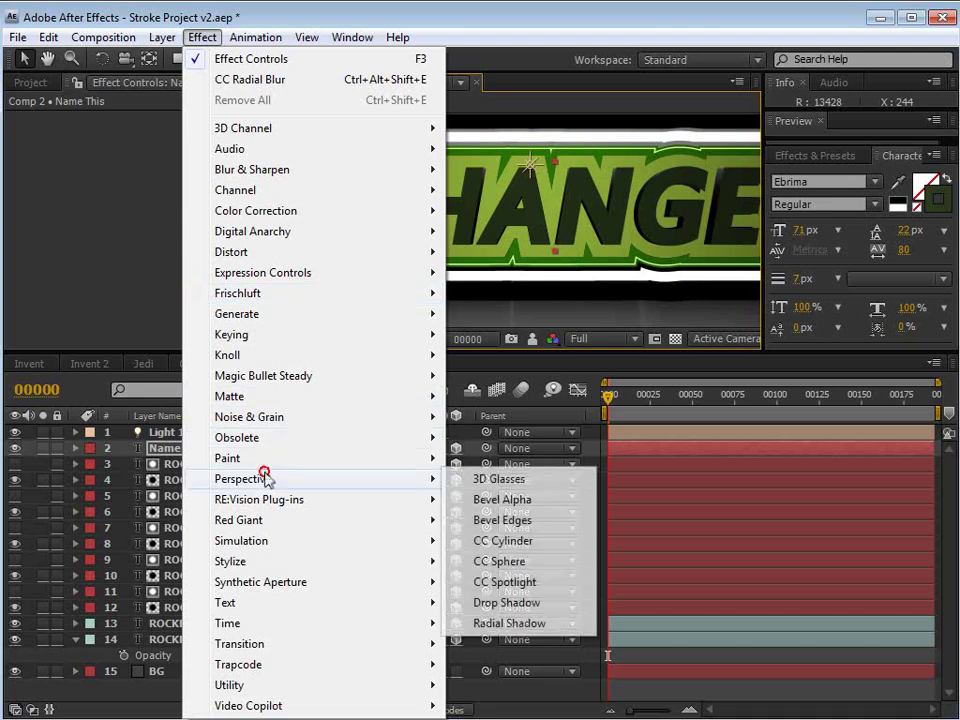
{"action": "left_click", "coordinate": [528, 501]}
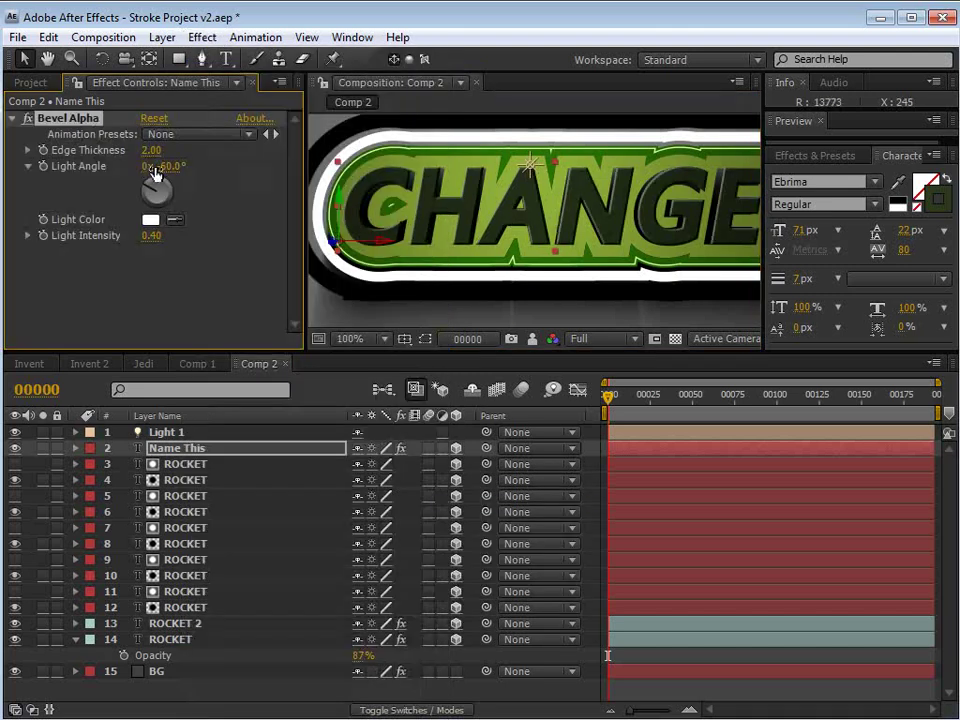
{"action": "left_click", "coordinate": [152, 236]}
{"action": "type", "text": "11"}
{"action": "key", "text": "Return"}
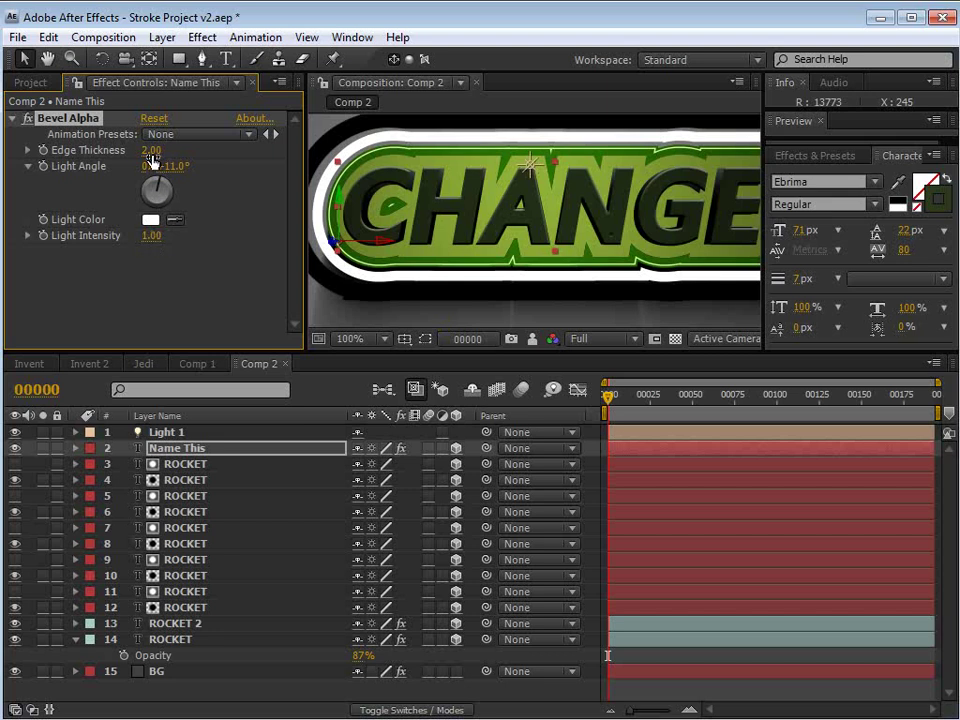
Set the Name This bevel's Edge Thickness to 1.00 and its Light Angle to 38°, and check the whole logo
{"action": "left_click", "coordinate": [152, 151]}
{"action": "type", "text": "1"}
{"action": "key", "text": "Return"}
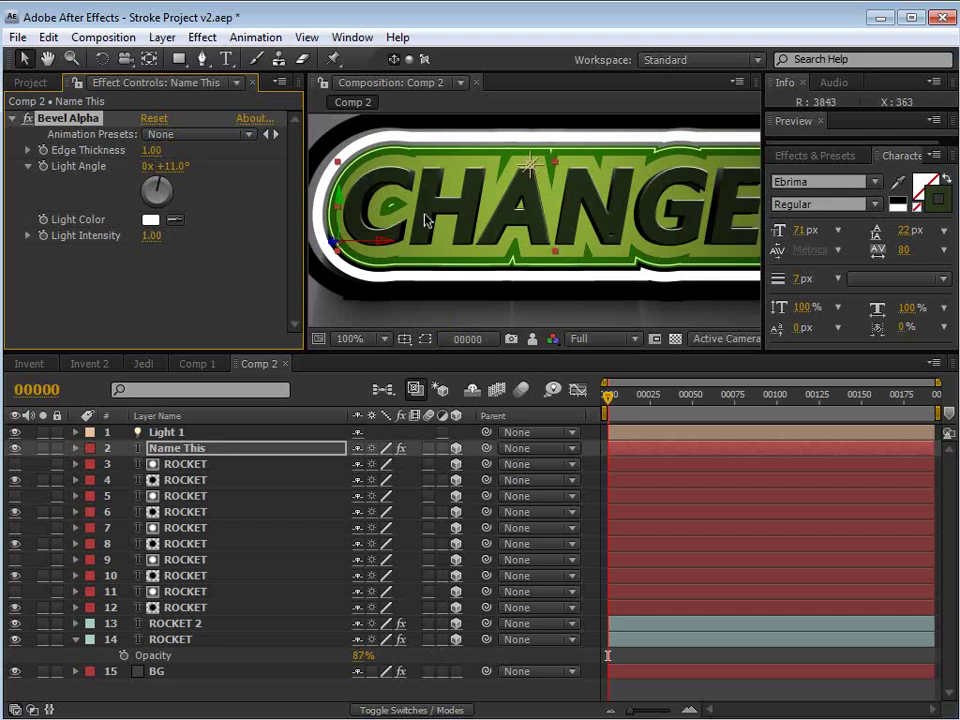
{"action": "left_click_drag", "start_coordinate": [178, 167], "coordinate": [204, 167]}
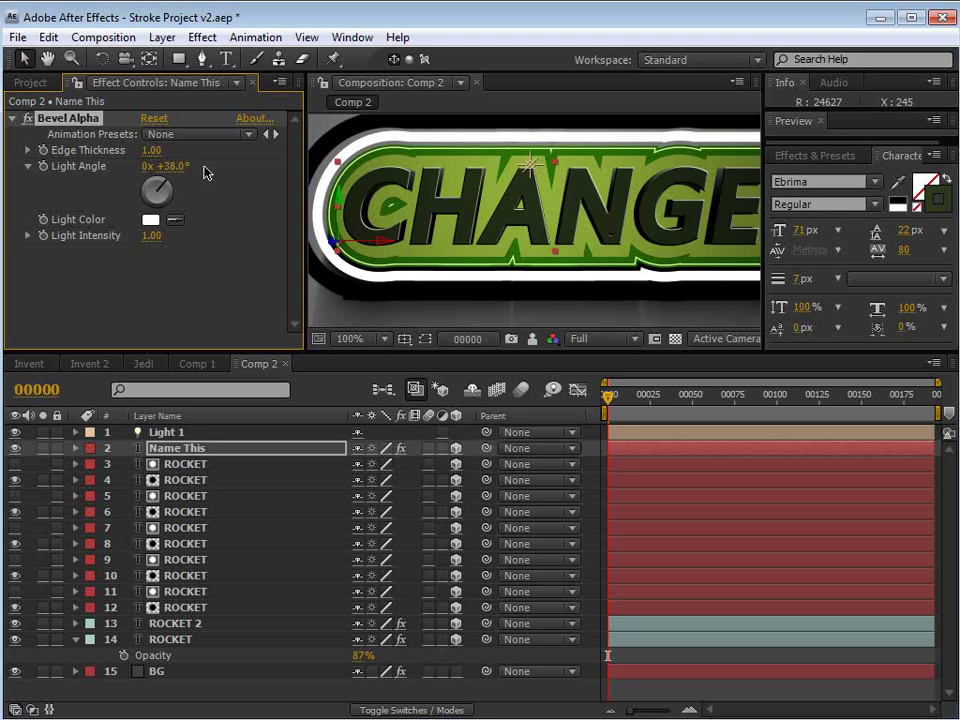
{"action": "key", "text": "grave"}
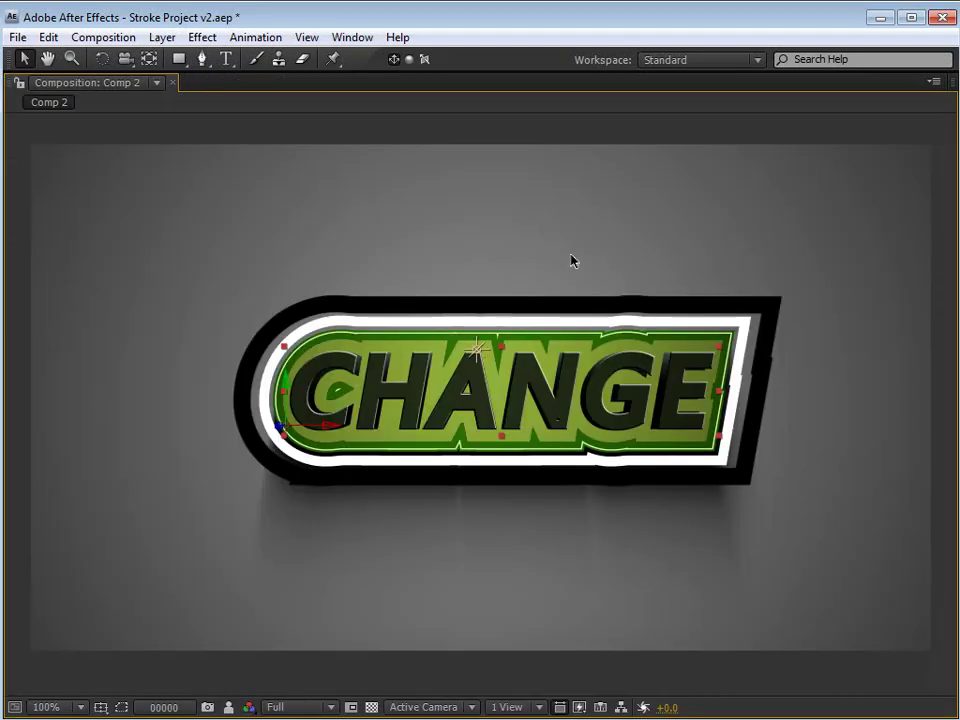
{"action": "key", "text": "grave"}
{"action": "key", "text": "comma"}
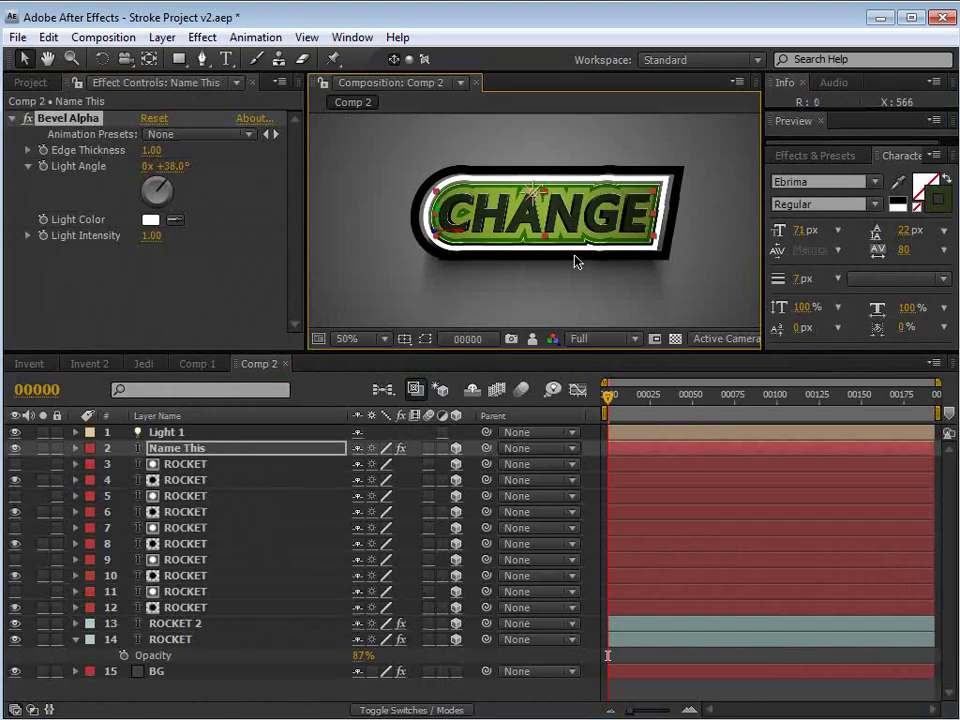
Examine the CHANGE logo up close and compare it with the finished signs in the Invent and Invent 2 compositions
{"action": "key", "text": "period"}
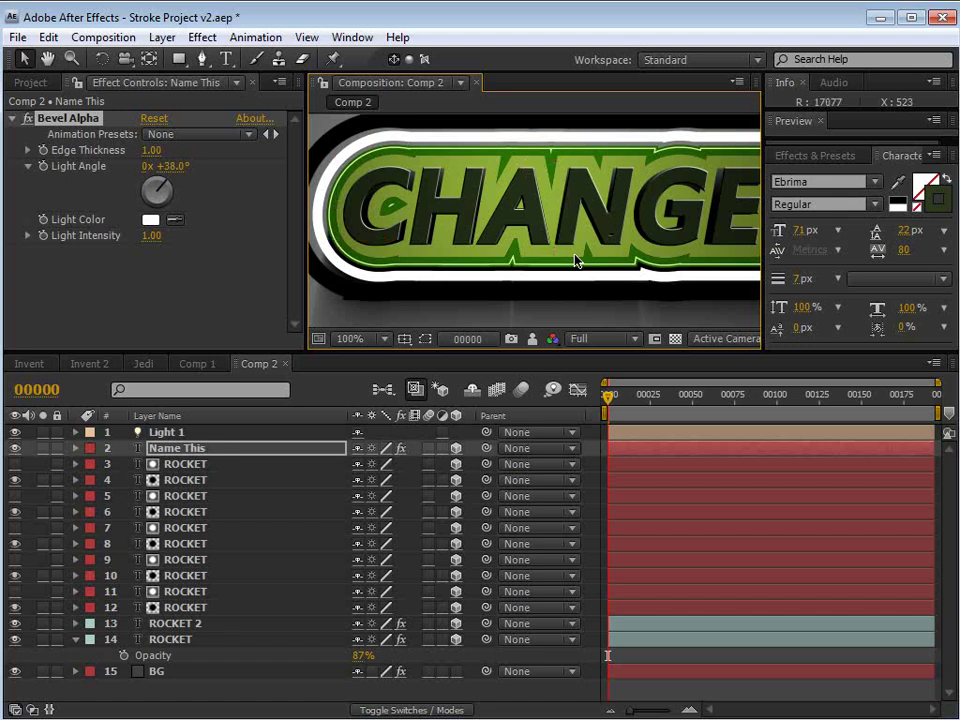
{"action": "left_click_drag", "start_coordinate": [565, 248], "coordinate": [553, 236]}
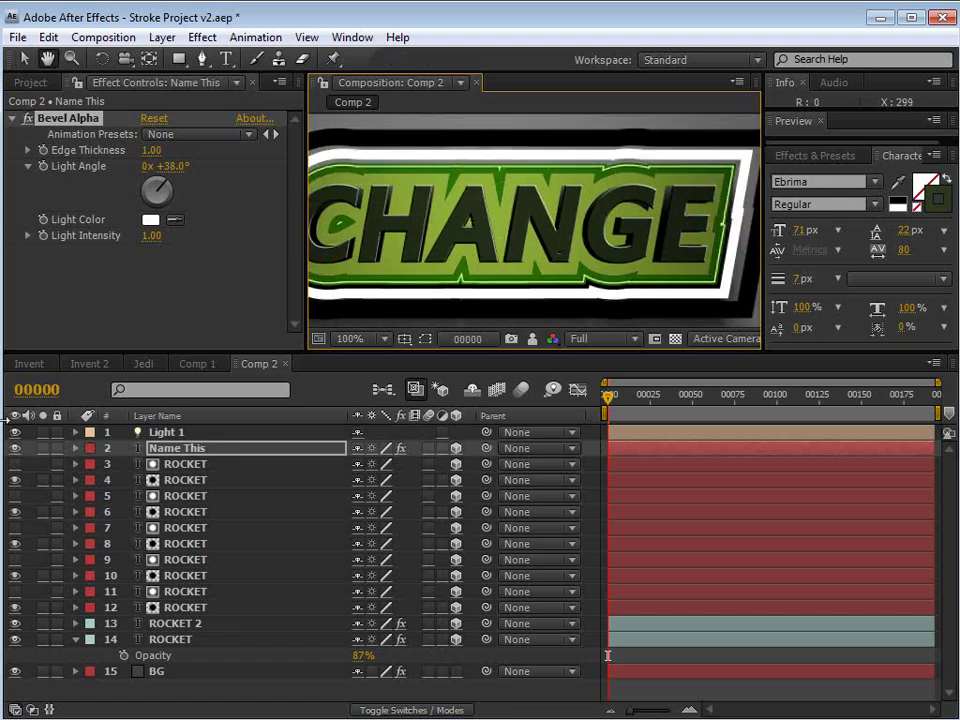
{"action": "left_click", "coordinate": [27, 366]}
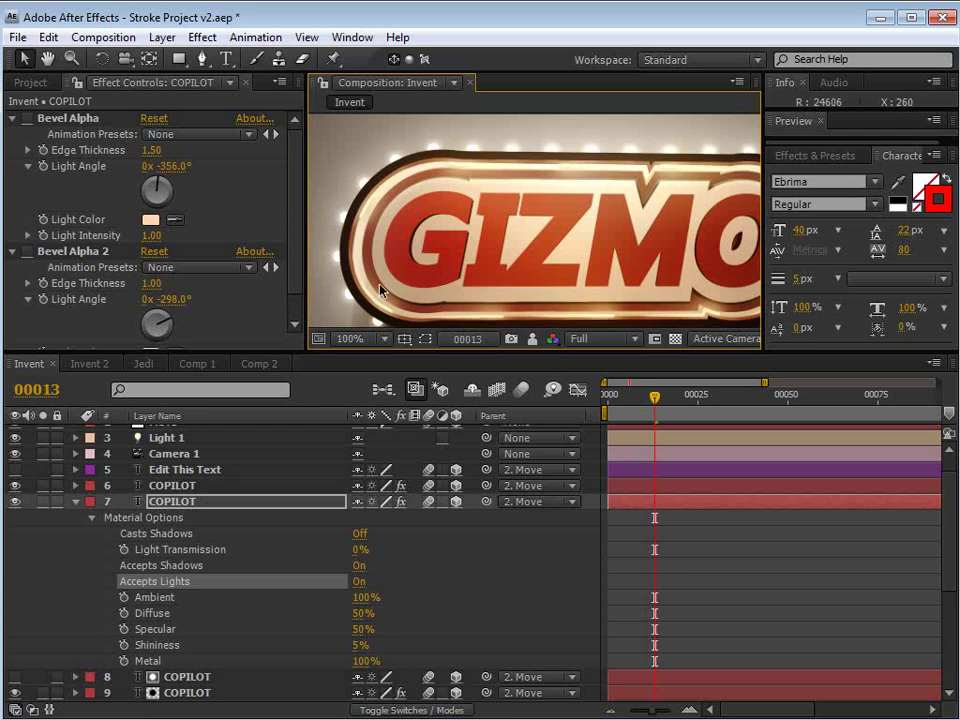
{"action": "key", "text": "comma"}
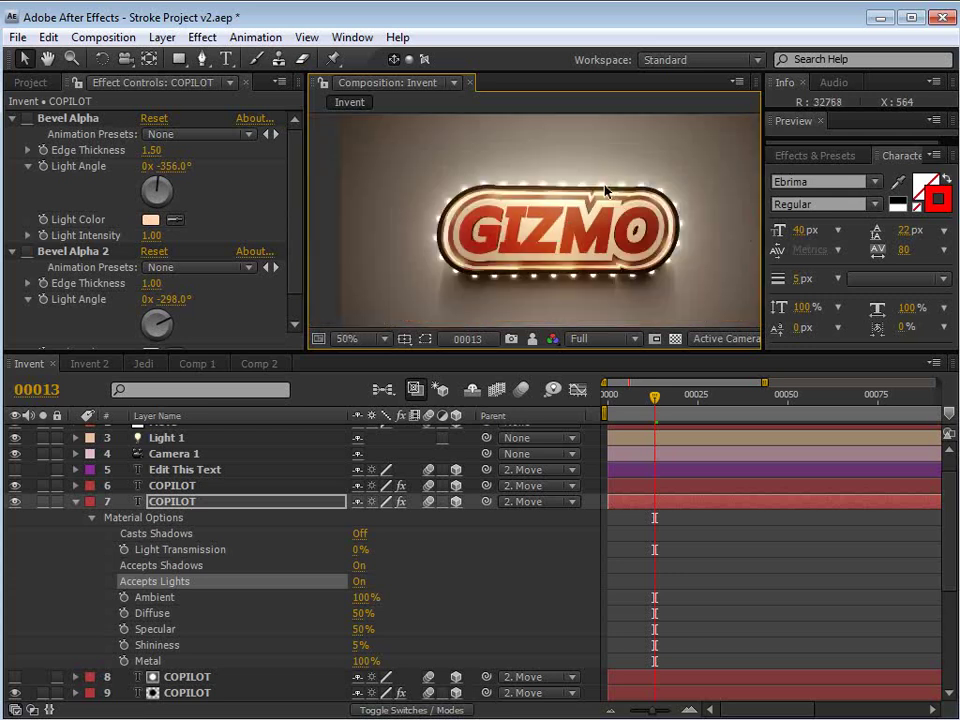
{"action": "left_click", "coordinate": [89, 364]}
{"action": "left_click", "coordinate": [259, 363]}
{"action": "key", "text": "comma"}
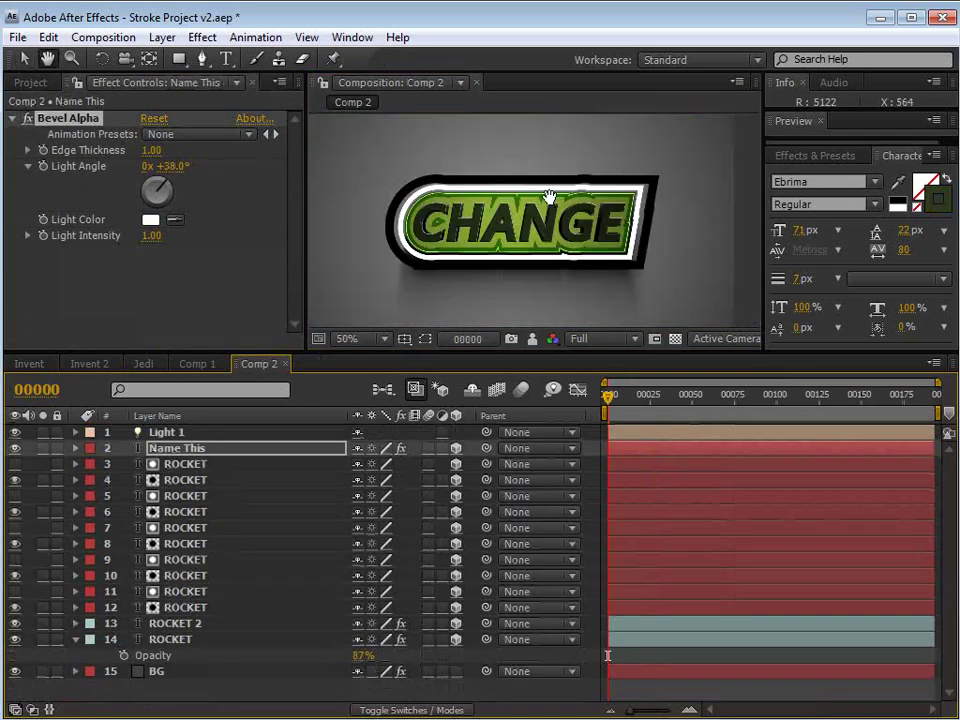
{"action": "left_click_drag", "start_coordinate": [438, 259], "coordinate": [491, 251]}
{"action": "key", "text": "period"}
{"action": "key", "text": "comma"}
{"action": "key", "text": "space"}
{"action": "left_click_drag", "start_coordinate": [652, 226], "coordinate": [625, 229]}
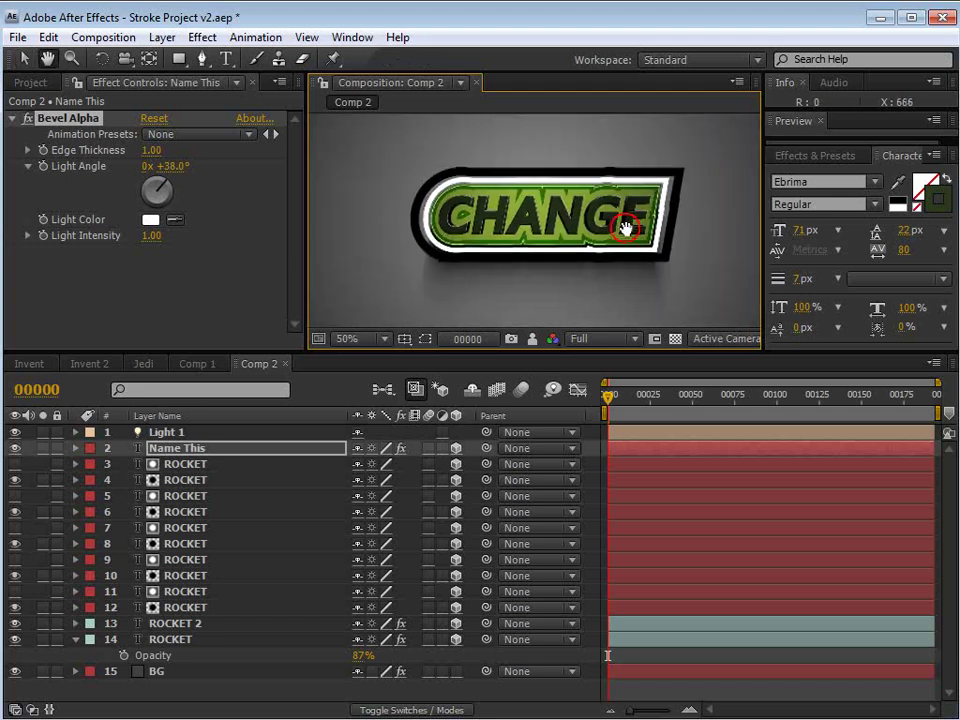
{"action": "key", "text": "v"}
{"action": "left_click", "coordinate": [181, 482]}
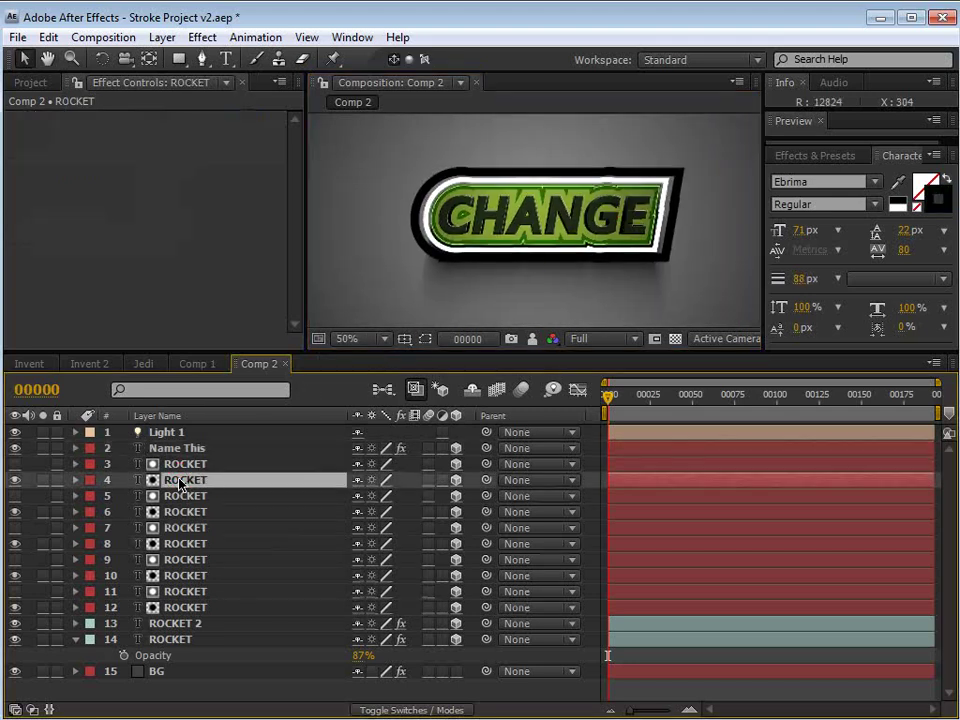
{"action": "left_click", "coordinate": [172, 452]}
{"action": "key", "text": "ctrl+d"}
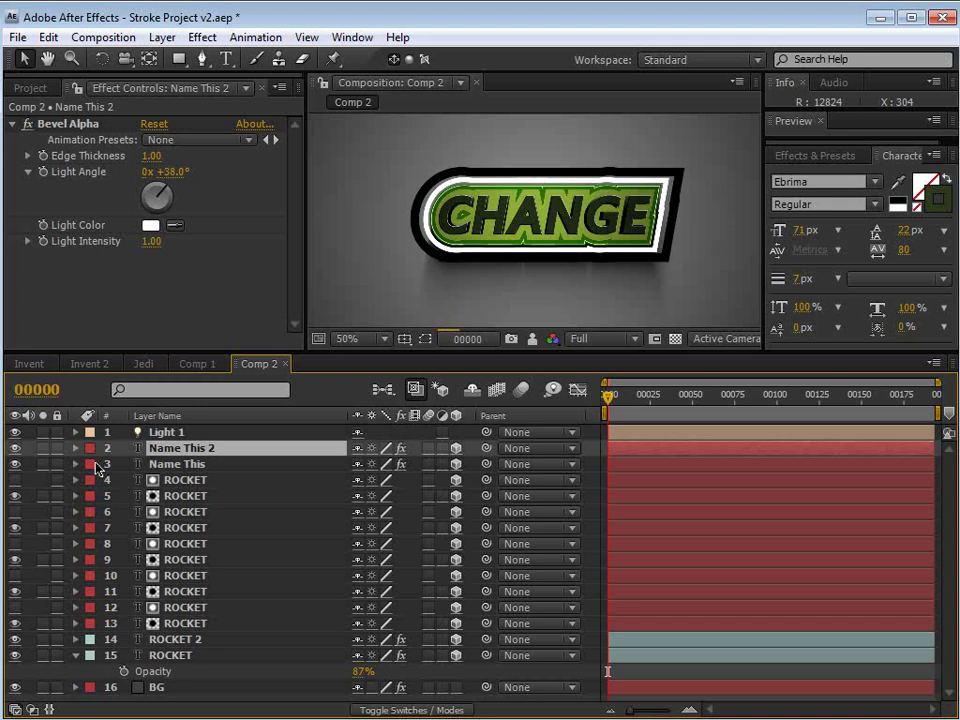
{"action": "key", "text": "ctrl+z"}
Duplicate the topmost ROCKET matte layer, make the copy visible and give it a pink label
{"action": "left_click", "coordinate": [171, 467]}
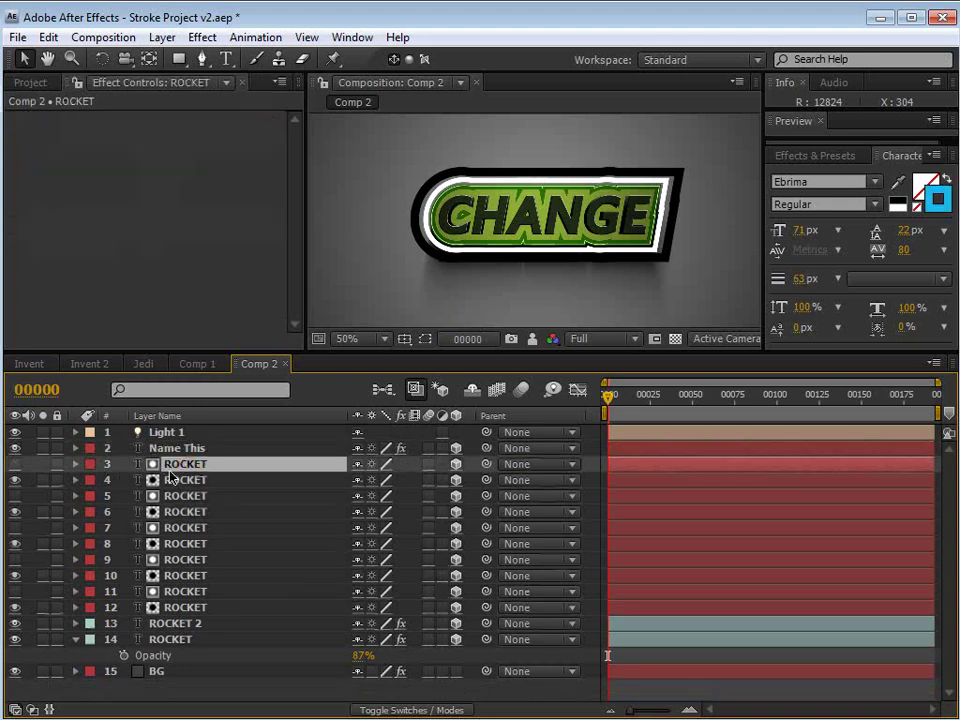
{"action": "key", "text": "ctrl+d"}
{"action": "left_click", "coordinate": [15, 464]}
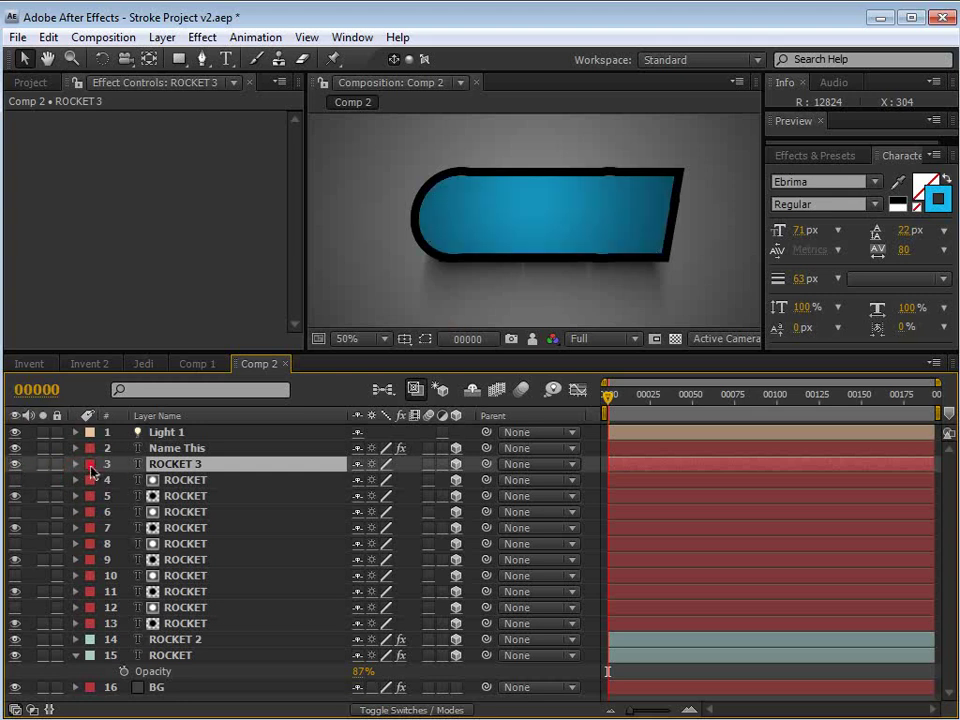
{"action": "left_click", "coordinate": [90, 464]}
{"action": "left_click", "coordinate": [162, 606]}
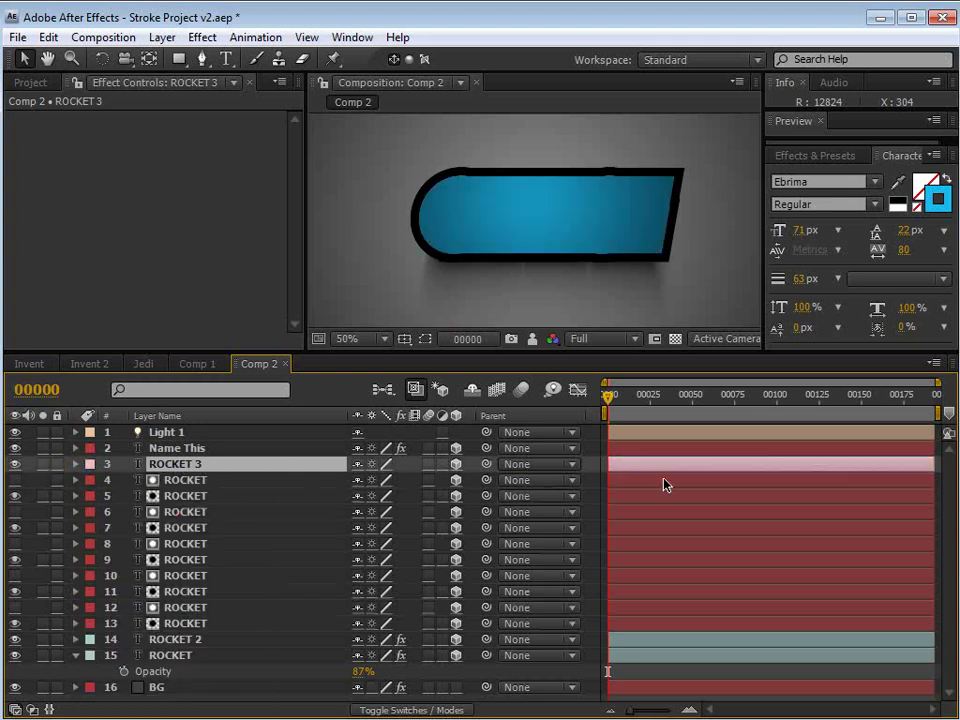
Apply the Vegas effect to the soloed, pink-labelled ROCKET layer and set its Accepts Lights option to Off
{"action": "left_click", "coordinate": [203, 37]}
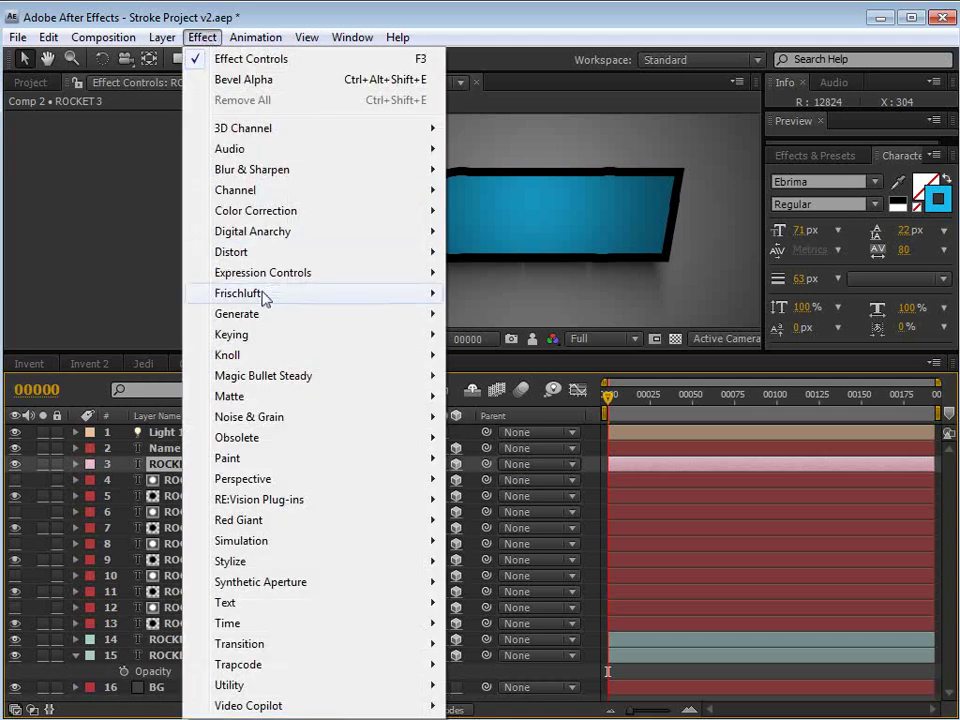
{"action": "mouse_move", "coordinate": [250, 312]}
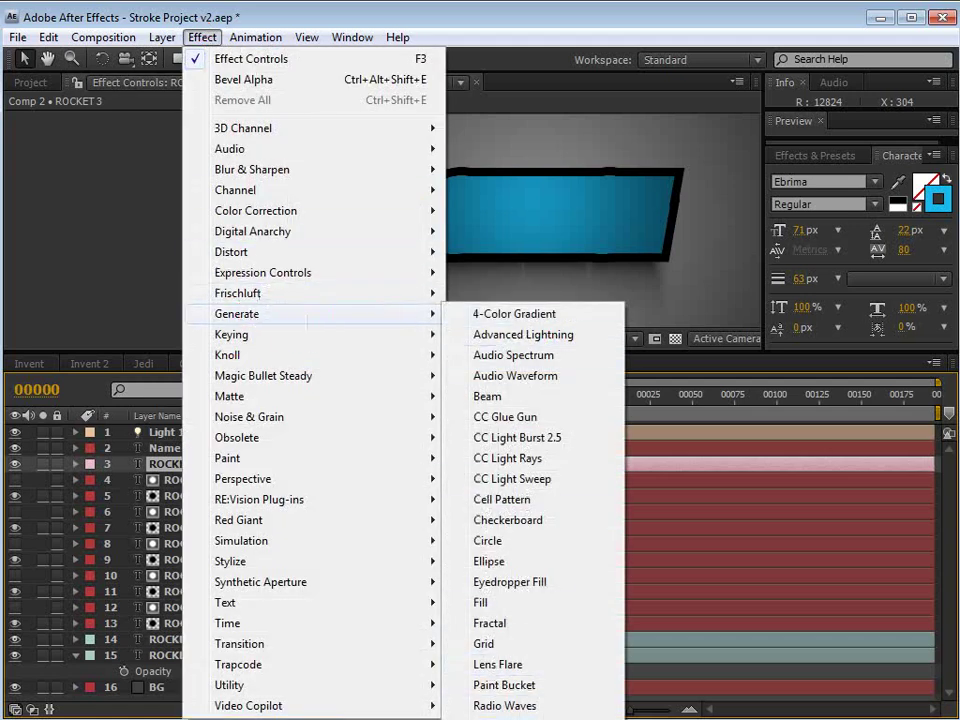
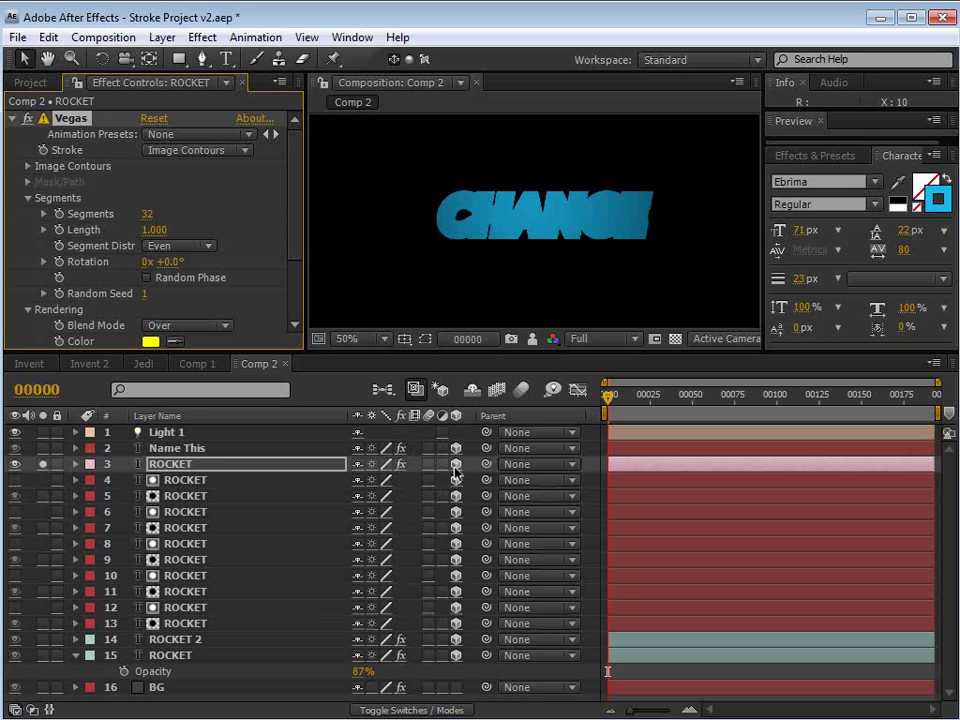
{"action": "left_click", "coordinate": [168, 436]}
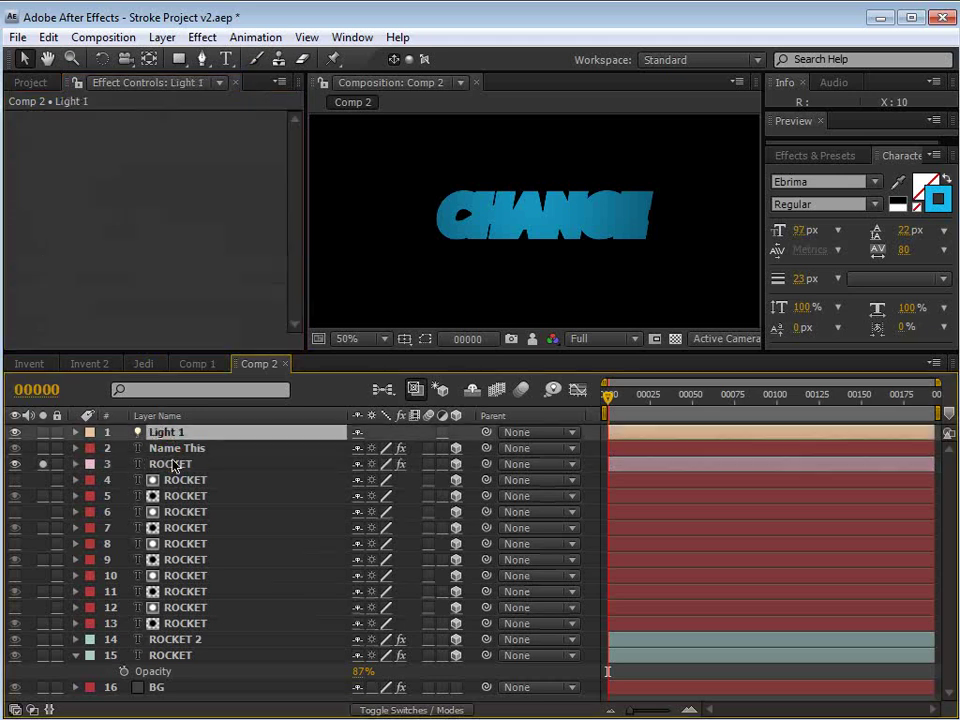
{"action": "left_click", "coordinate": [175, 465]}
{"action": "key", "text": "a"}
{"action": "key", "text": "a"}
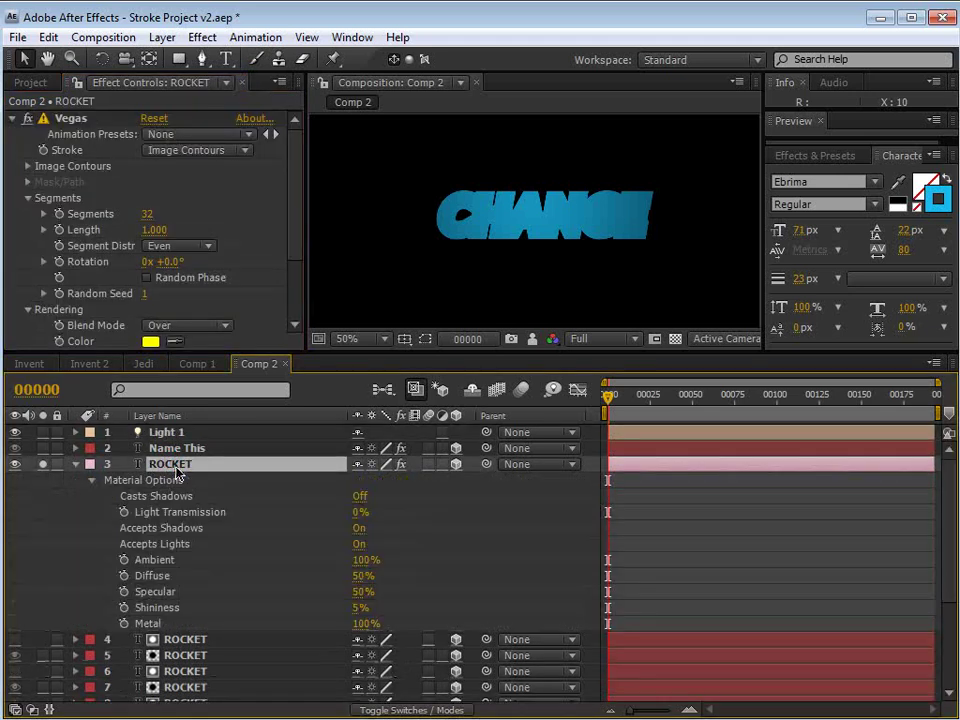
{"action": "left_click", "coordinate": [359, 545]}
{"action": "scroll", "coordinate": [540, 225], "scroll_direction": "up", "scroll_amount": 2}
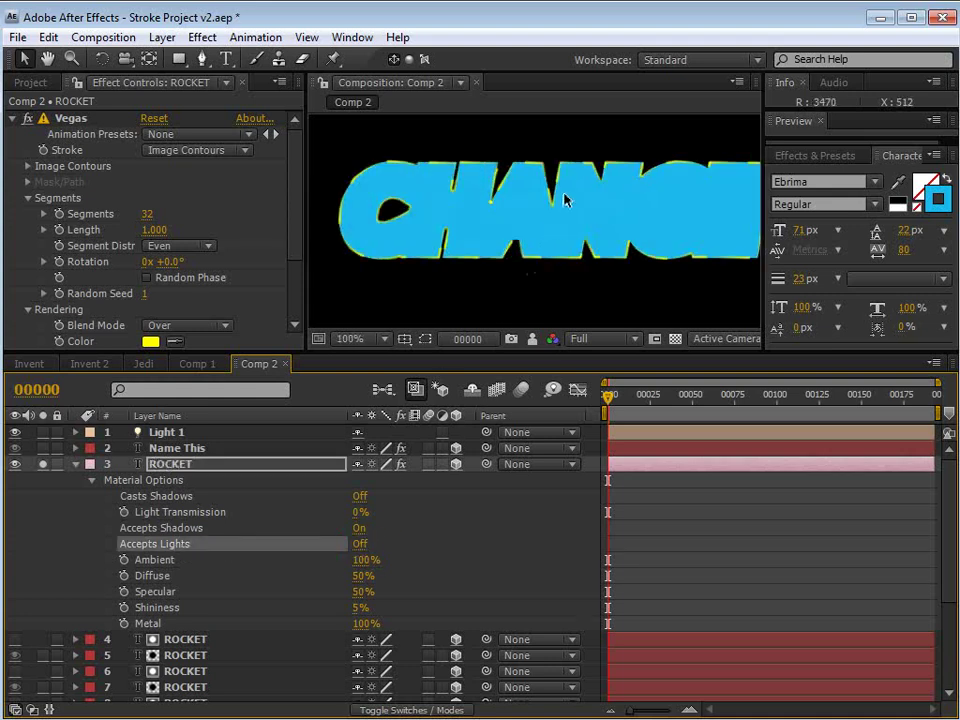
Set the Vegas effect's Blend Mode to Transparent and its Color to white
{"action": "scroll", "coordinate": [285, 260], "scroll_direction": "down", "scroll_amount": 3}
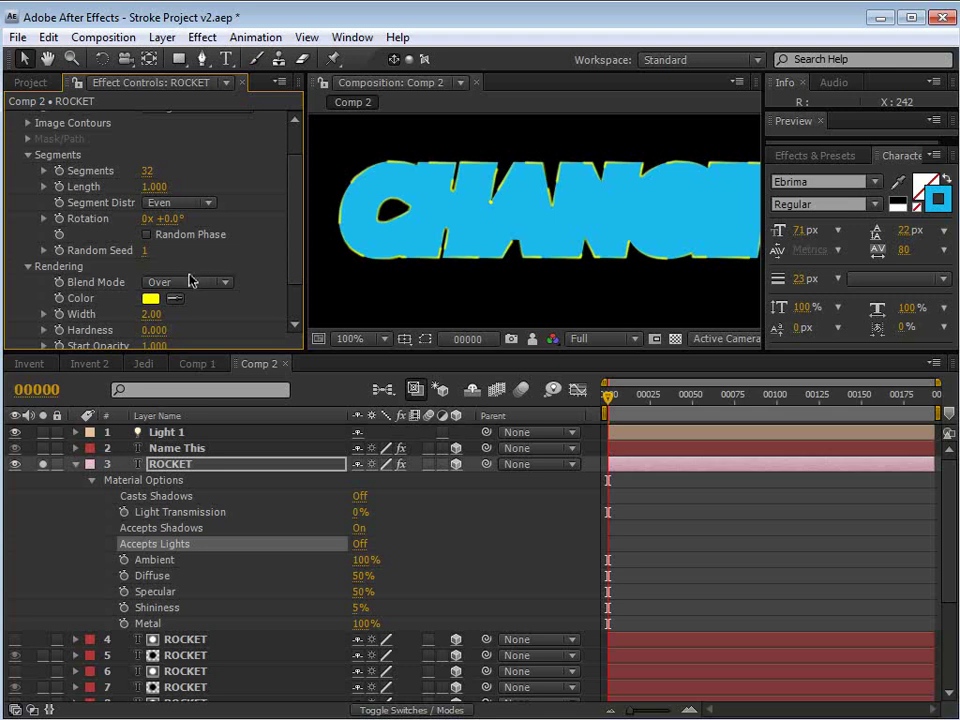
{"action": "left_click", "coordinate": [190, 281]}
{"action": "left_click", "coordinate": [203, 264]}
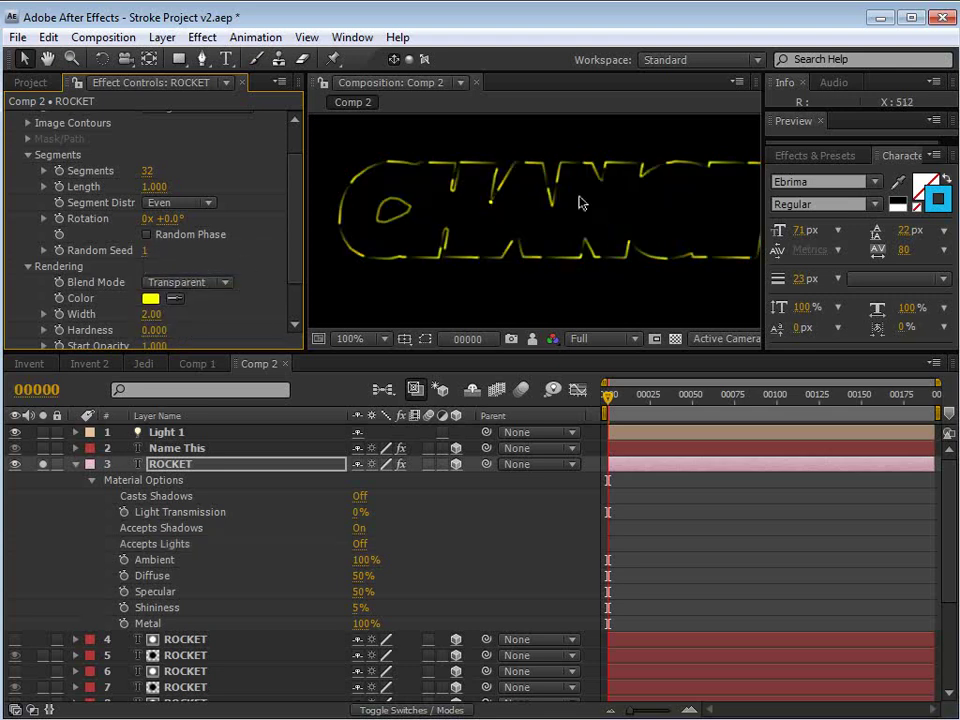
{"action": "left_click", "coordinate": [150, 299]}
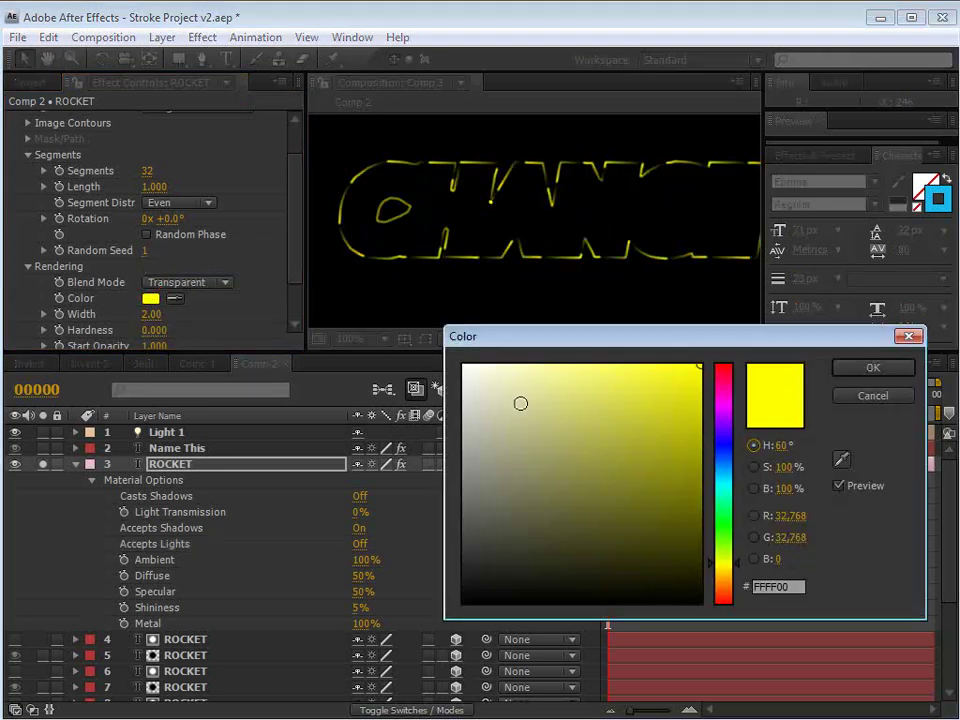
{"action": "left_click", "coordinate": [467, 371]}
{"action": "left_click", "coordinate": [855, 369]}
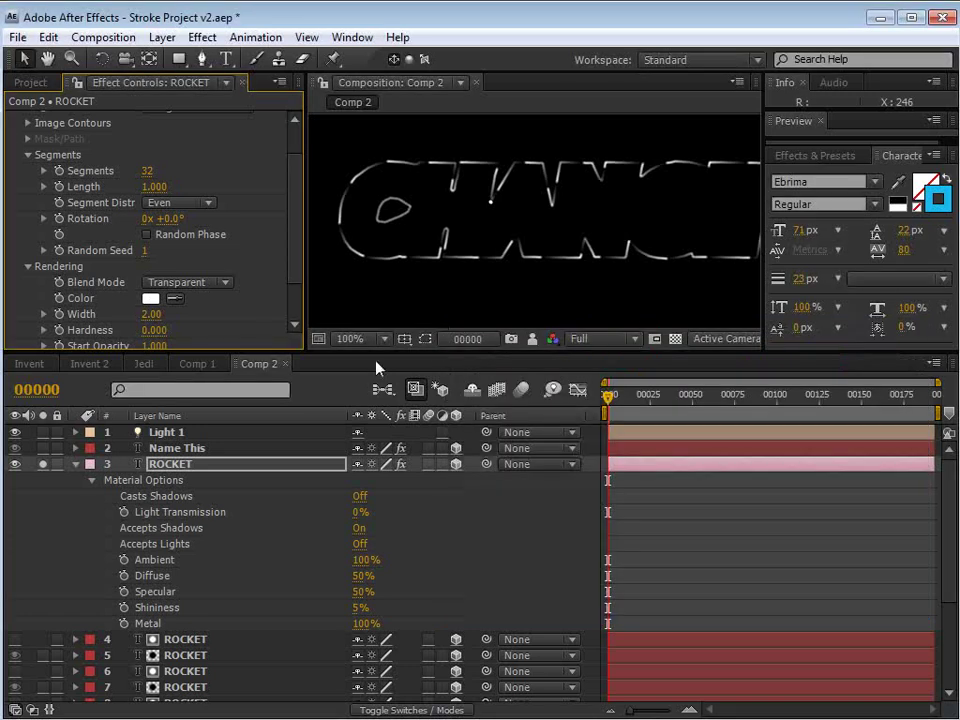
Set the Vegas Rotation to 33° and the number of Segments to 51
{"action": "left_click_drag", "start_coordinate": [292, 229], "coordinate": [292, 208]}
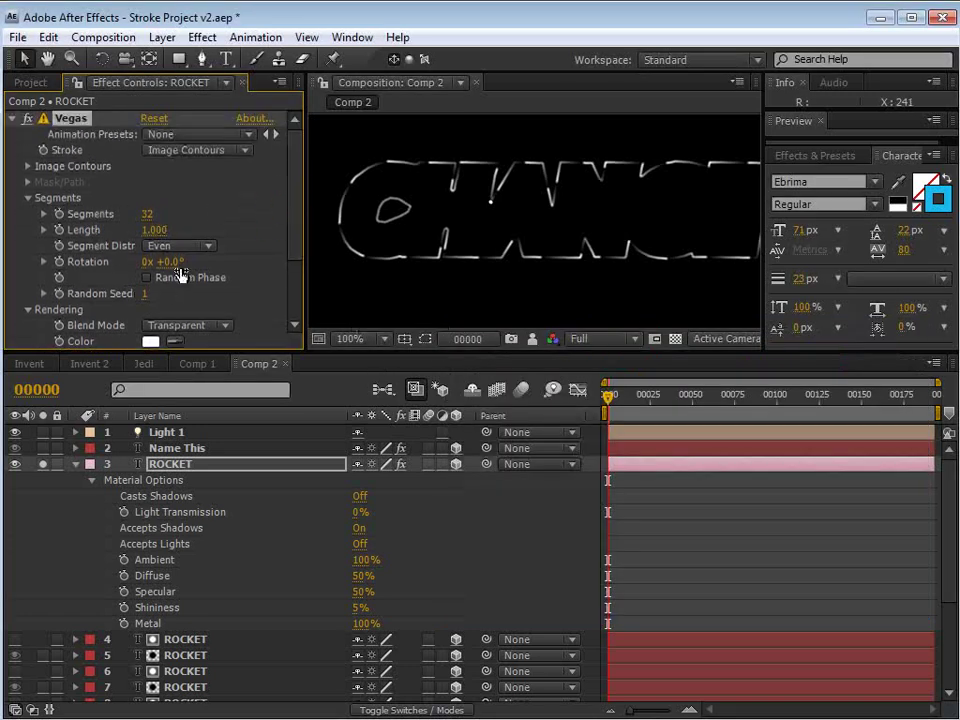
{"action": "left_click_drag", "start_coordinate": [146, 214], "coordinate": [132, 214]}
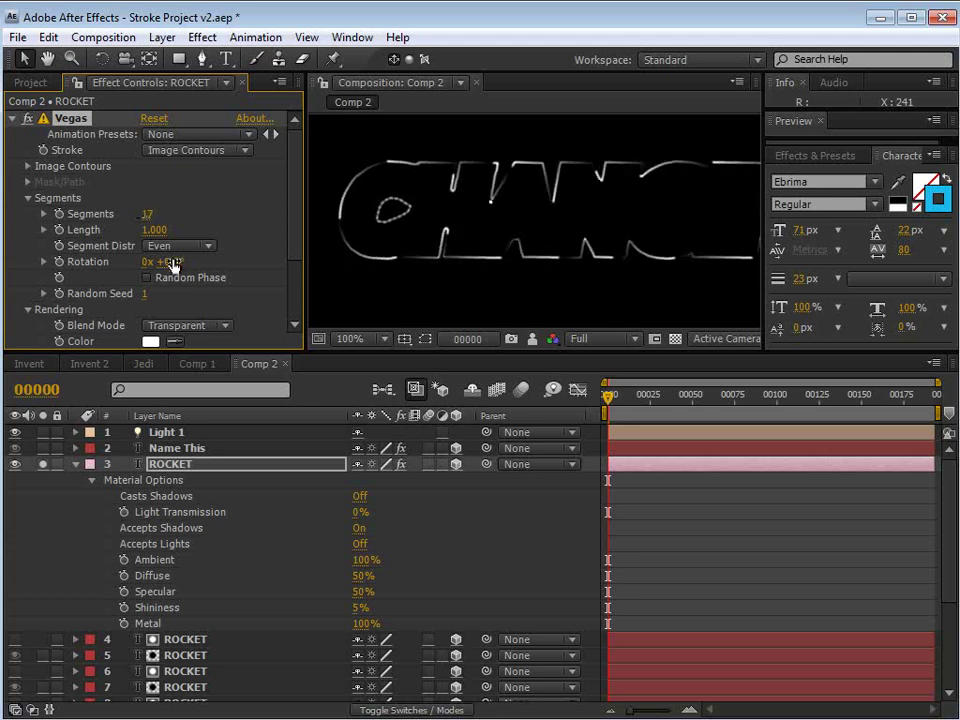
{"action": "left_click_drag", "start_coordinate": [155, 261], "coordinate": [206, 264]}
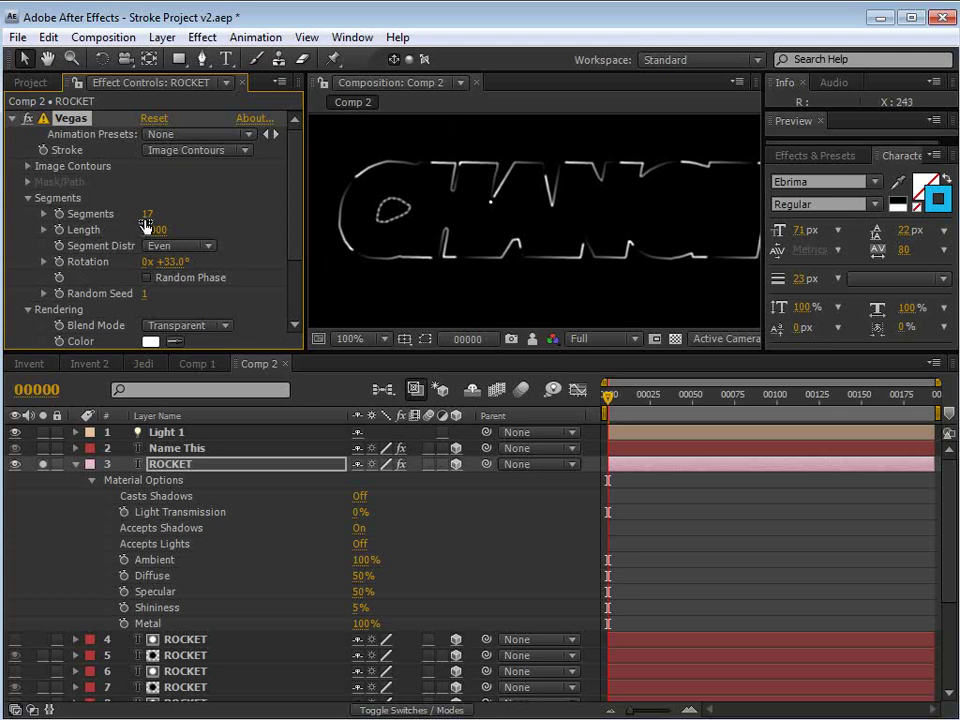
{"action": "mouse_move", "coordinate": [147, 214]}
{"action": "left_mouse_down"}
{"action": "mouse_move", "coordinate": [184, 213]}
{"action": "mouse_move", "coordinate": [170, 213]}
{"action": "left_mouse_up"}
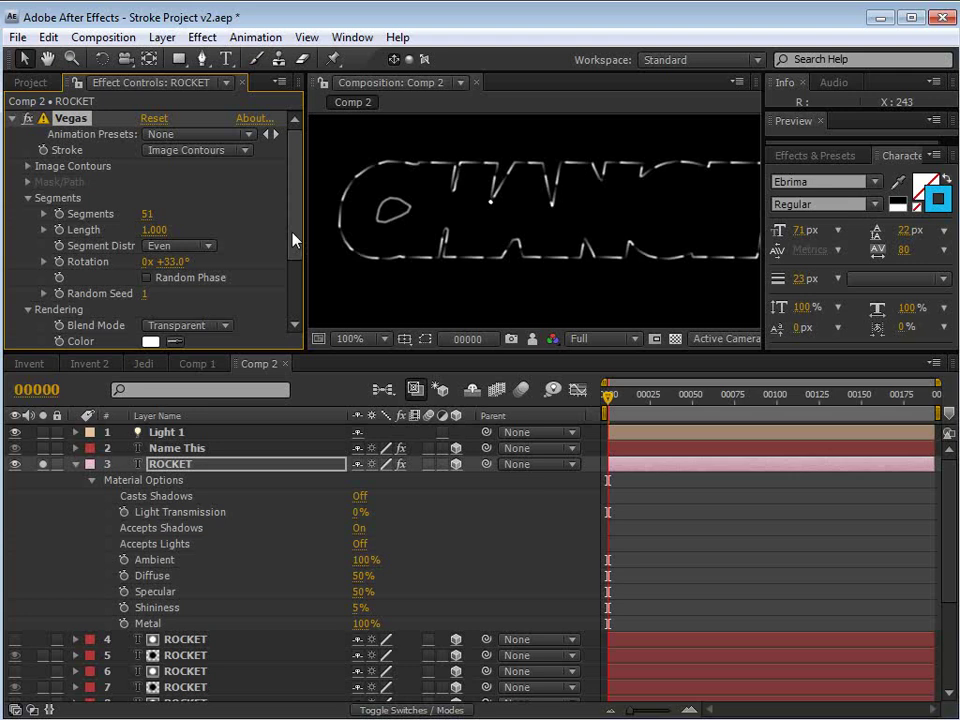
Shorten the Vegas segment Length to 0.120 and raise Segments to 81 so the outline becomes evenly spaced dots
{"action": "mouse_move", "coordinate": [295, 240]}
{"action": "left_mouse_down"}
{"action": "mouse_move", "coordinate": [294, 272]}
{"action": "mouse_move", "coordinate": [299, 238]}
{"action": "left_mouse_up"}
{"action": "left_click", "coordinate": [299, 216]}
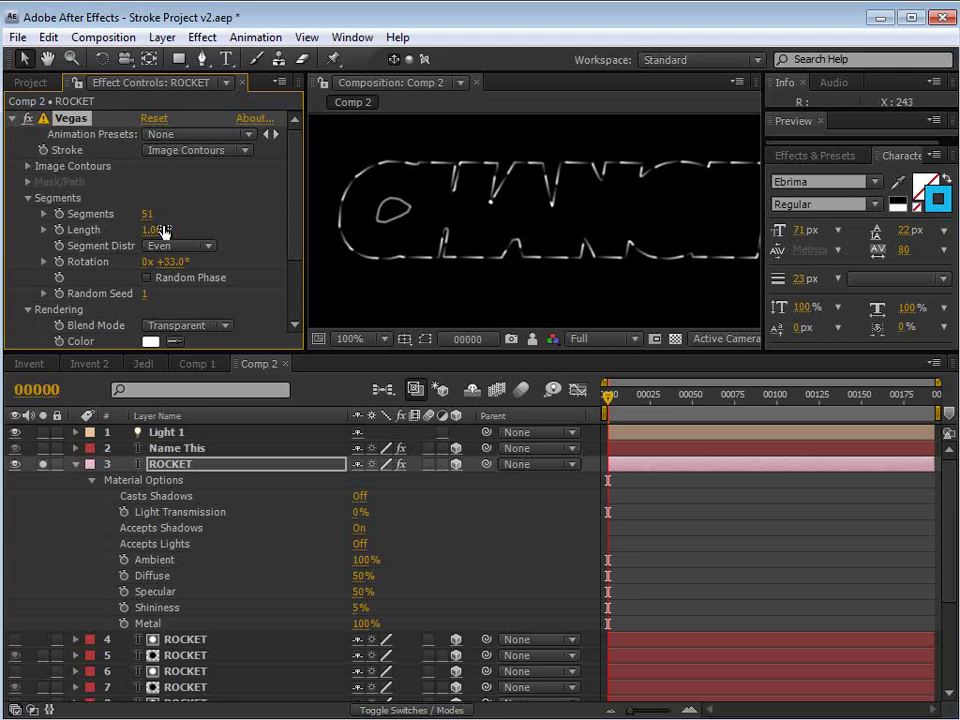
{"action": "left_click_drag", "start_coordinate": [163, 232], "coordinate": [90, 243]}
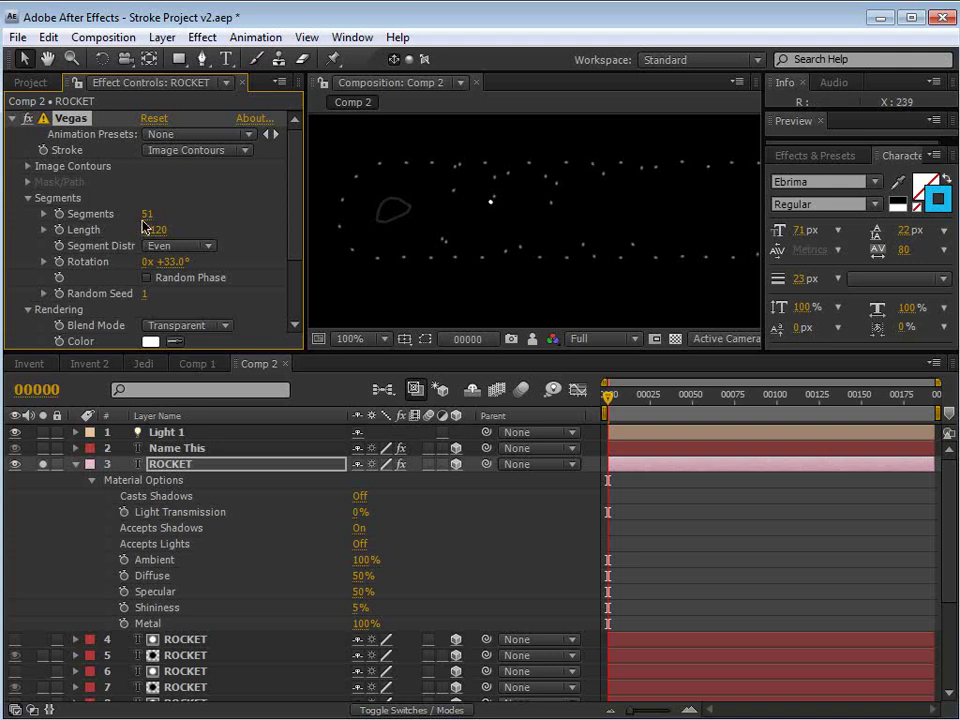
{"action": "left_click_drag", "start_coordinate": [147, 214], "coordinate": [170, 215]}
Set the Vegas Width to 4.90 and Hardness to 0.760, and unsolo the pink-labelled ROCKET layer
{"action": "left_click_drag", "start_coordinate": [291, 228], "coordinate": [289, 253]}
{"action": "scroll", "coordinate": [289, 258], "scroll_direction": "down", "scroll_amount": 2}
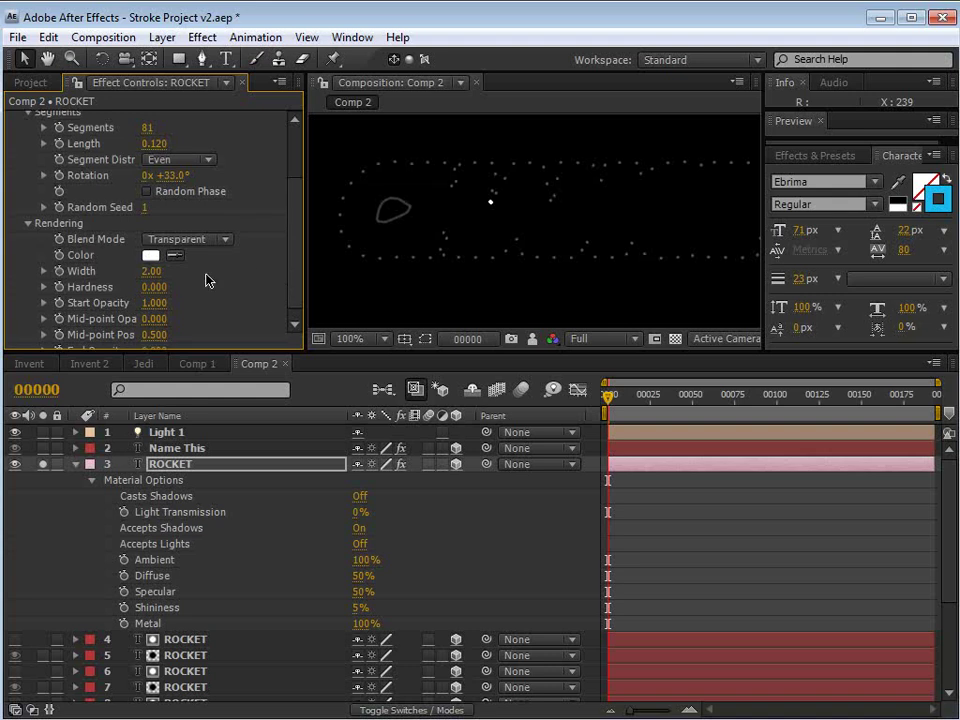
{"action": "mouse_move", "coordinate": [152, 271]}
{"action": "left_mouse_down"}
{"action": "mouse_move", "coordinate": [189, 266]}
{"action": "mouse_move", "coordinate": [179, 268]}
{"action": "mouse_move", "coordinate": [281, 283]}
{"action": "left_mouse_up"}
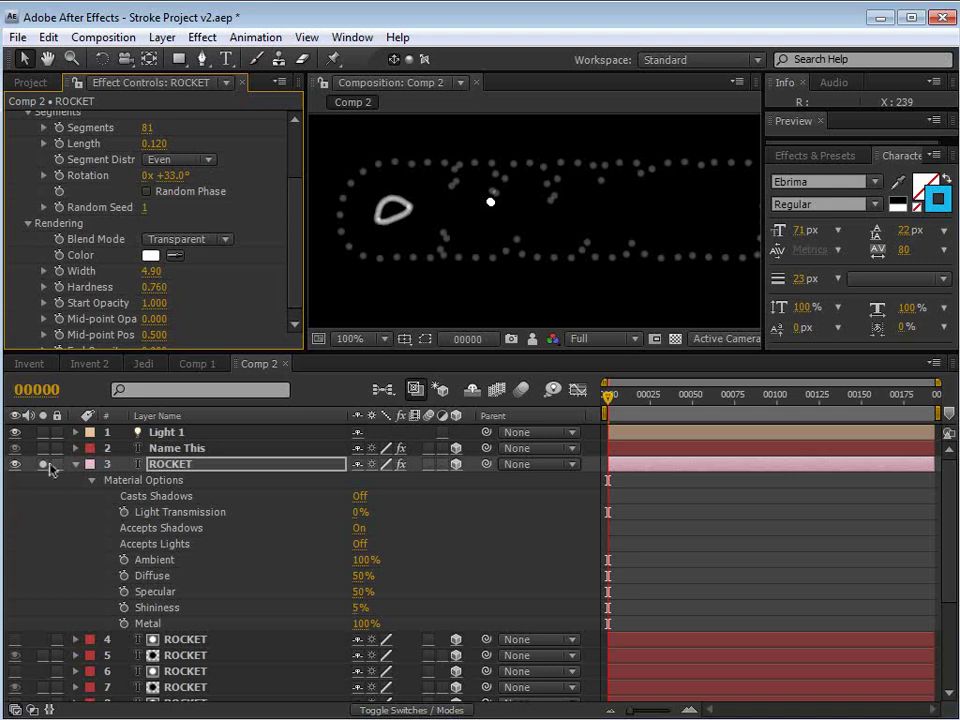
{"action": "left_click", "coordinate": [43, 464]}
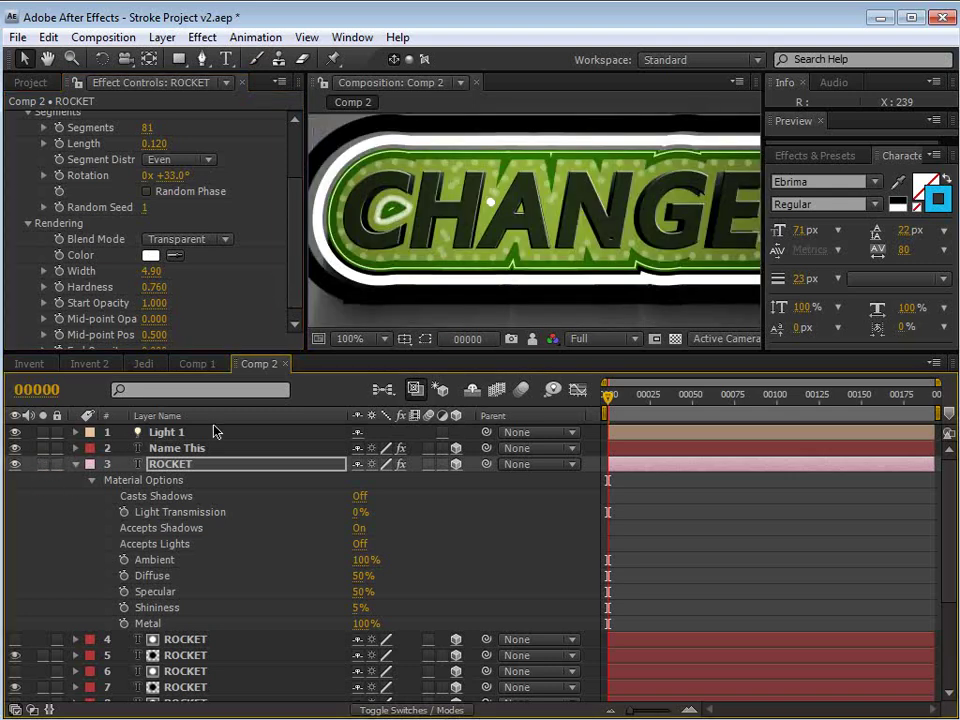
Increase the pink-labelled ROCKET text's stroke width to 98 px and set its Vegas Segments to 54
{"action": "left_click", "coordinate": [801, 279]}
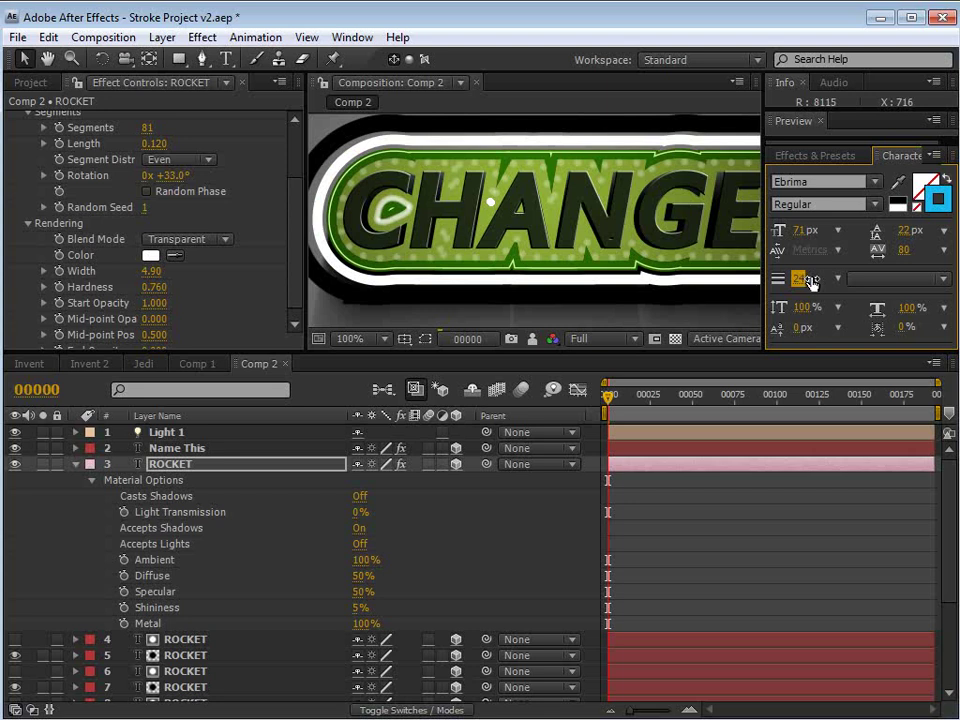
{"action": "left_click_drag", "start_coordinate": [812, 282], "coordinate": [864, 276]}
{"action": "key", "text": "space"}
{"action": "mouse_move", "coordinate": [555, 242]}
{"action": "left_mouse_down"}
{"action": "mouse_move", "coordinate": [546, 238]}
{"action": "mouse_move", "coordinate": [561, 295]}
{"action": "left_mouse_up"}
{"action": "left_click", "coordinate": [803, 279]}
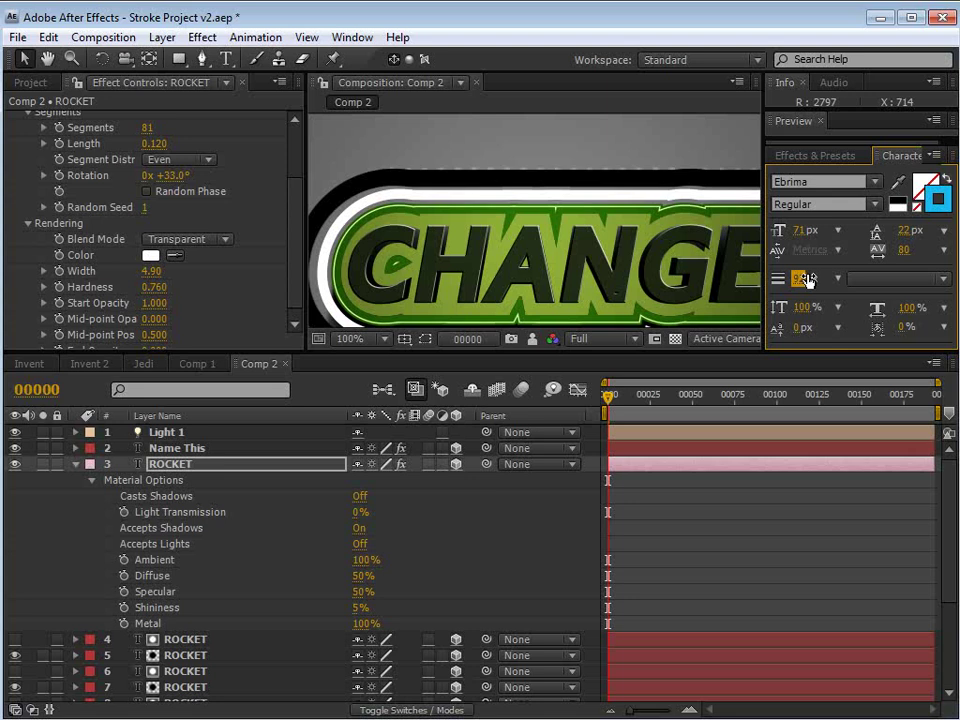
{"action": "scroll", "coordinate": [480, 250], "scroll_direction": "down", "scroll_amount": 2}
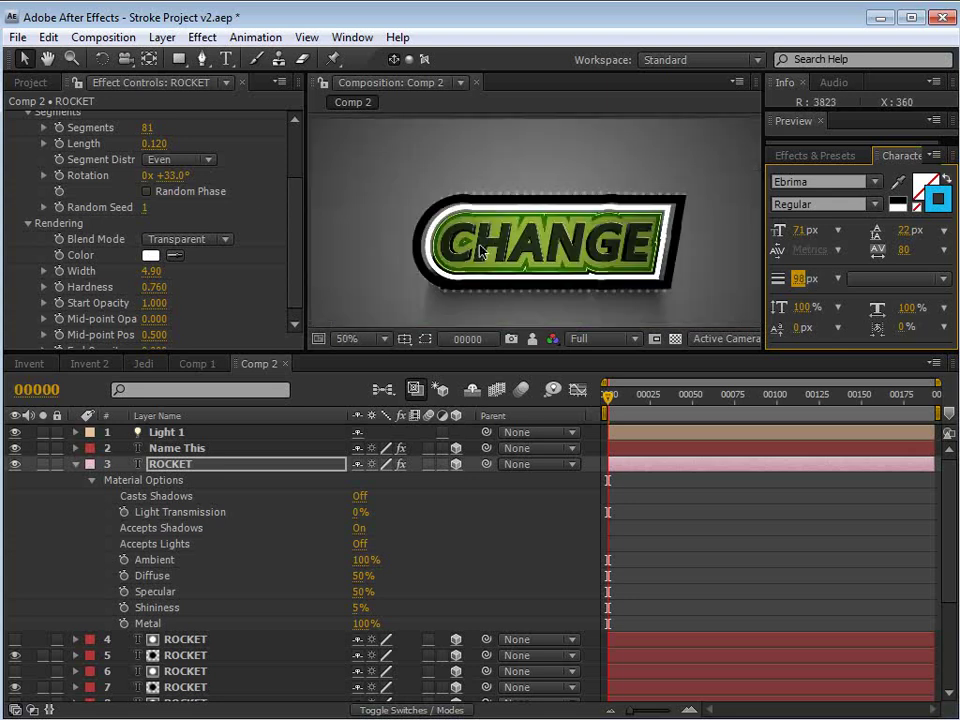
{"action": "left_click_drag", "start_coordinate": [147, 128], "coordinate": [90, 130]}
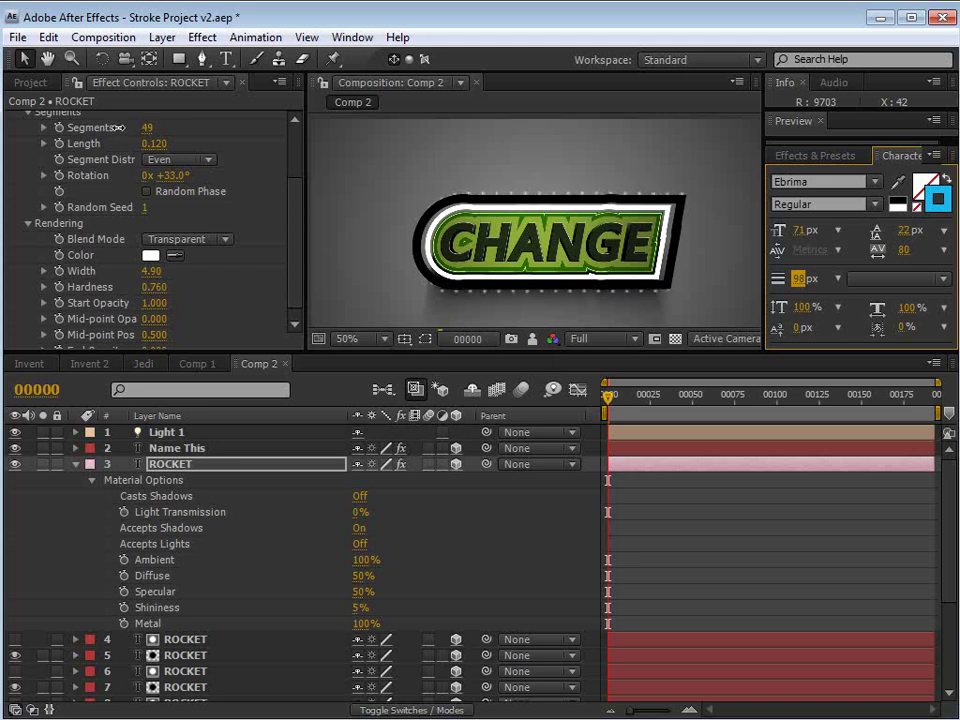
{"action": "left_click_drag", "start_coordinate": [118, 128], "coordinate": [126, 128]}
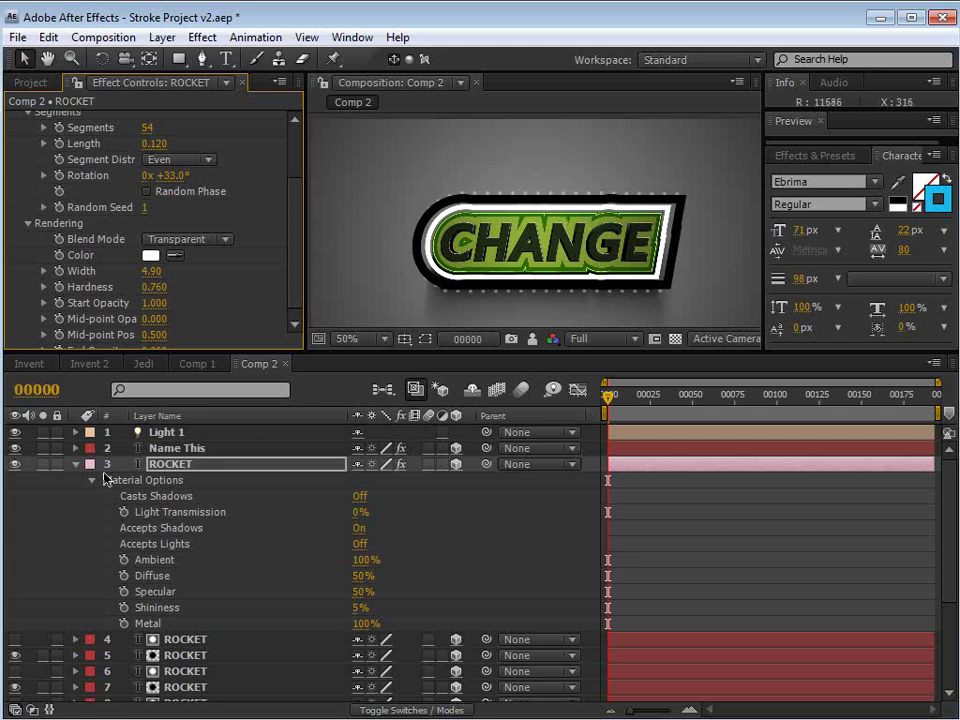
Push the outer black ROCKET outline and its matte (layers 4 and 5) slightly back along the Z axis
{"action": "left_click", "coordinate": [77, 466]}
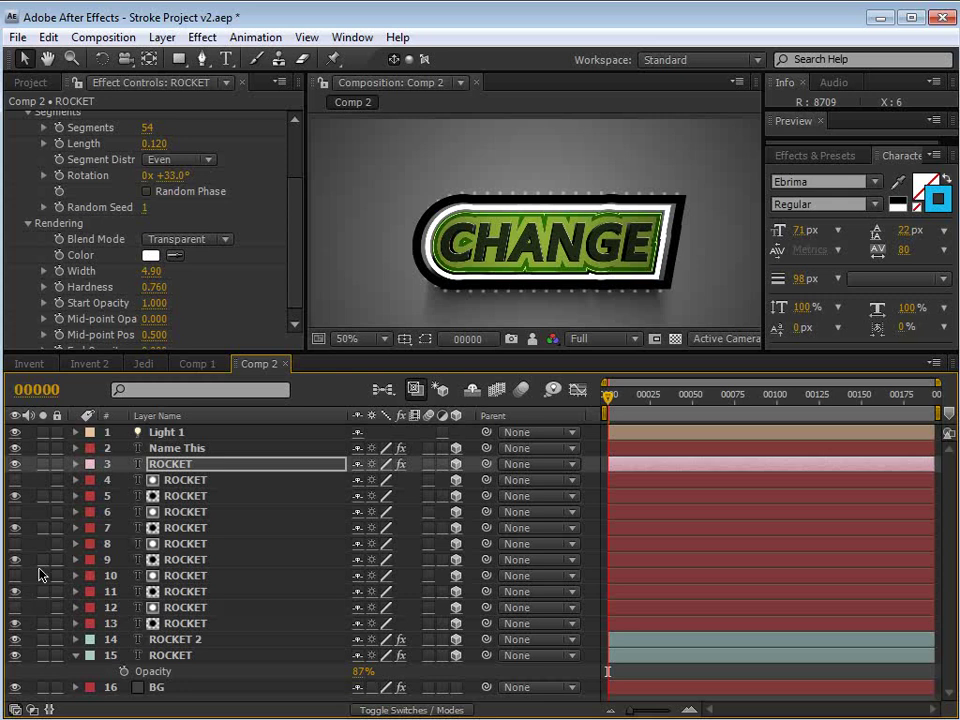
{"action": "left_click", "coordinate": [13, 528]}
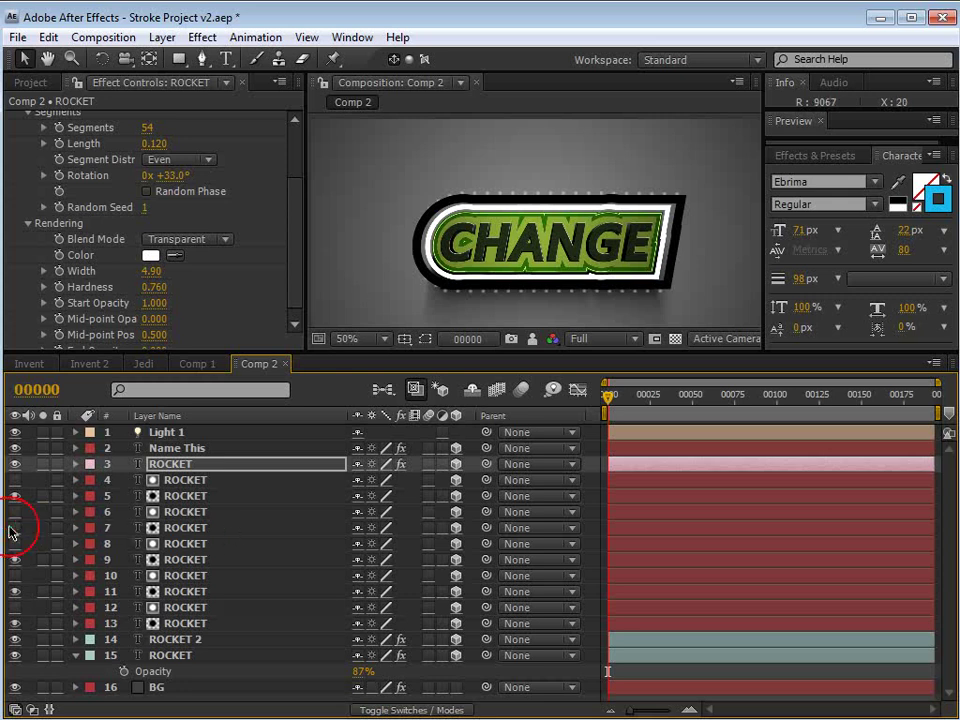
{"action": "left_click", "coordinate": [14, 523]}
{"action": "left_click", "coordinate": [14, 497]}
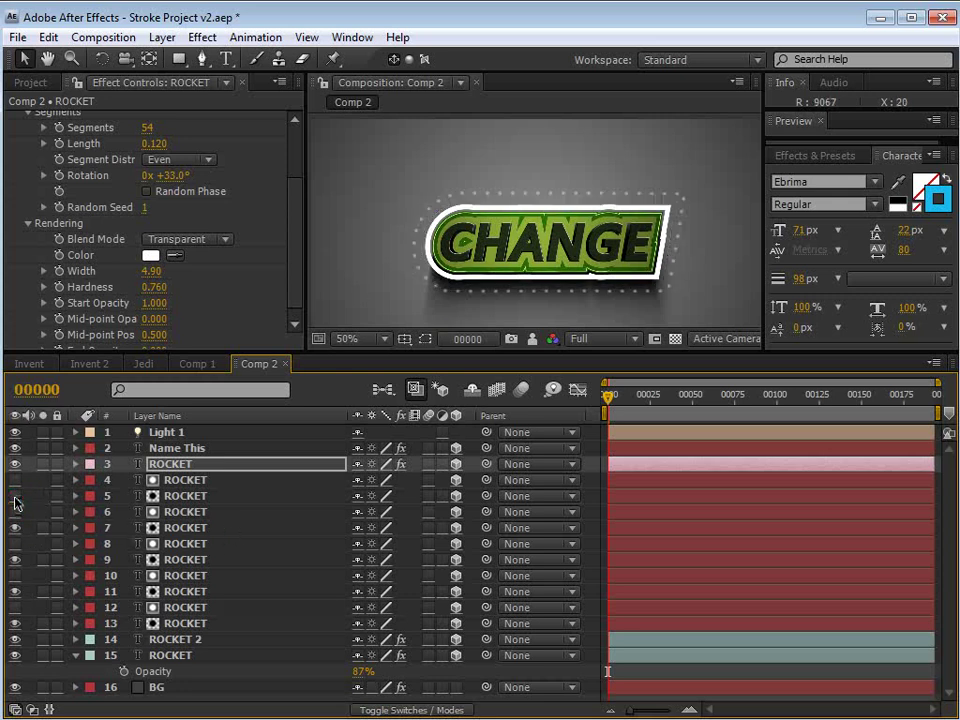
{"action": "left_click", "coordinate": [158, 497]}
{"action": "left_click", "coordinate": [184, 481], "text": "shift"}
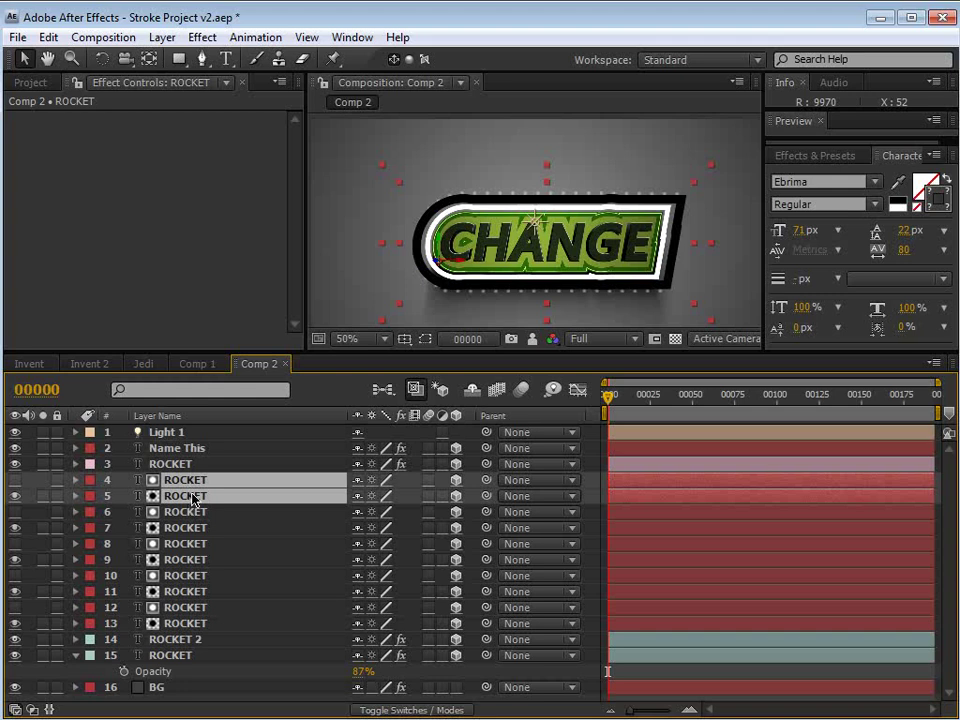
{"action": "scroll", "coordinate": [450, 251], "scroll_direction": "up", "scroll_amount": 1}
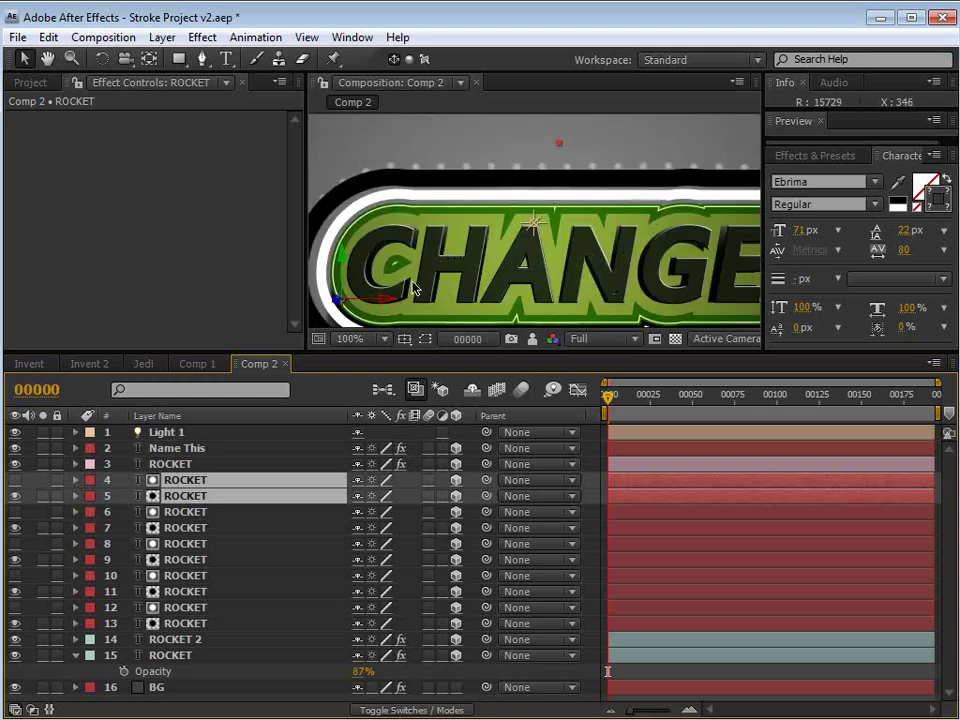
{"action": "key", "text": "space"}
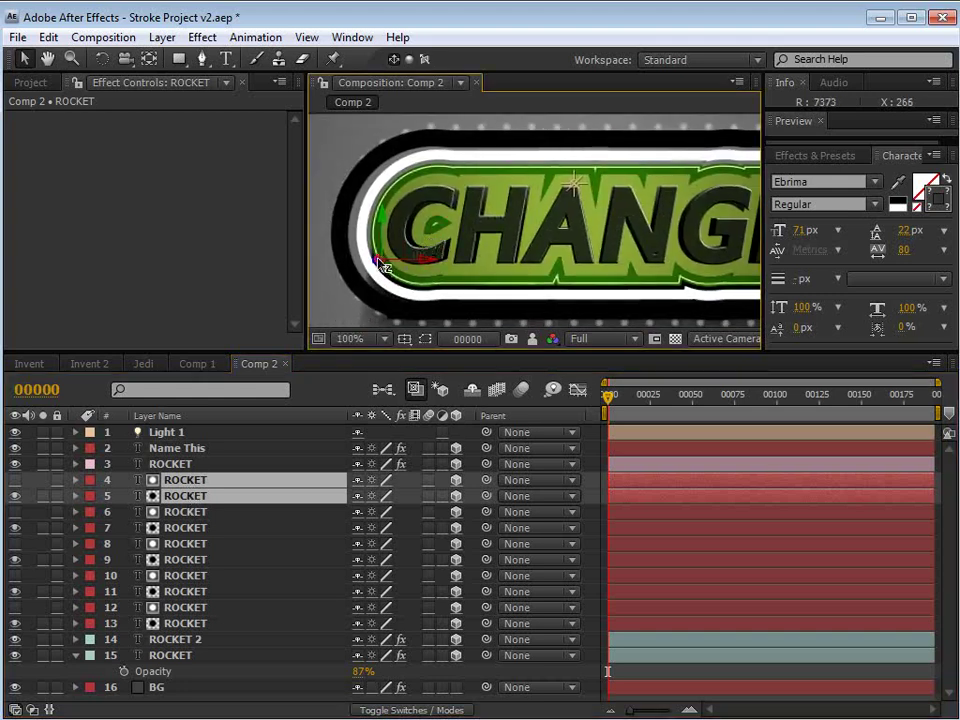
{"action": "left_click_drag", "start_coordinate": [399, 264], "coordinate": [408, 254]}
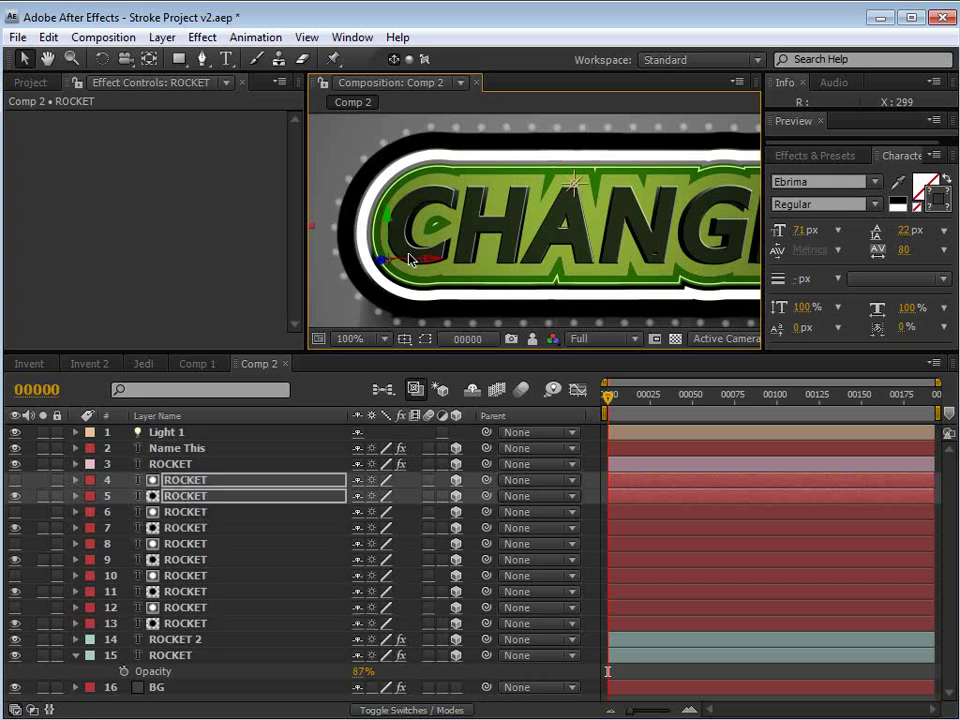
Rename the pink-labelled ROCKET text layer as Vegas Lights
{"action": "left_click", "coordinate": [167, 464]}
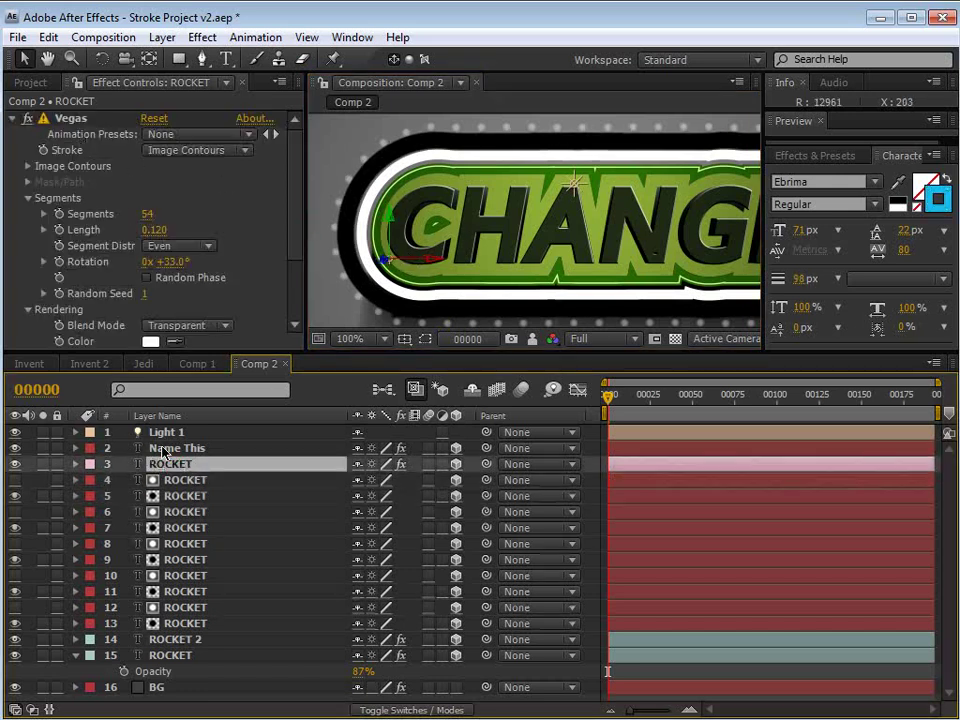
{"action": "key", "text": "Return"}
{"action": "type", "text": "Vegas"}
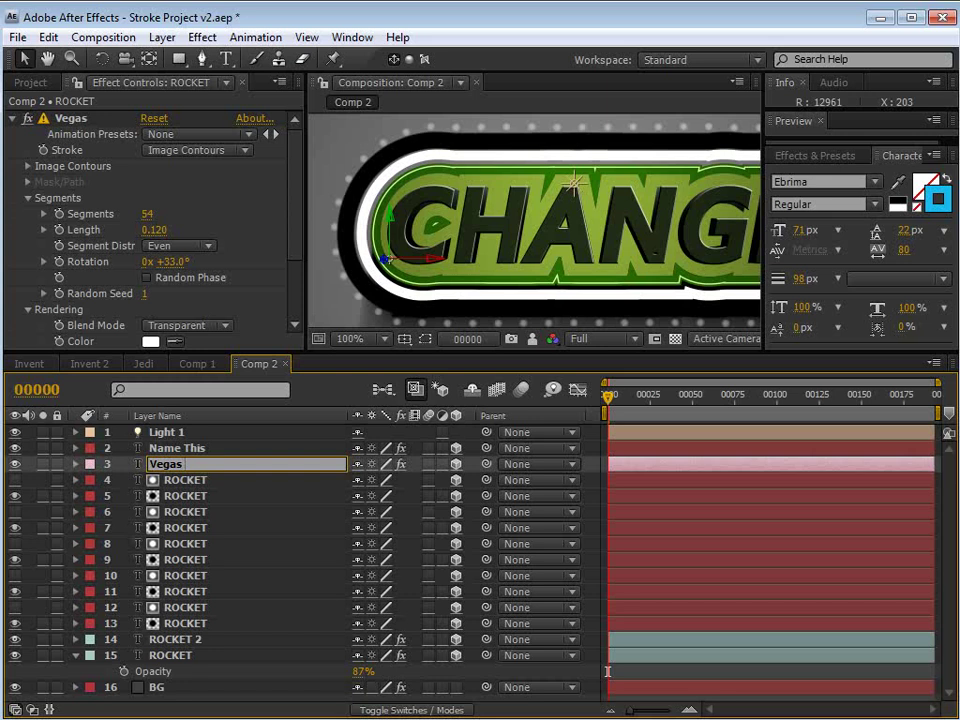
{"action": "type", "text": " Lights"}
{"action": "key", "text": "Return"}
Set the Vegas Width to 7.00 and reduce the Vegas Lights text's stroke width to 96 px
{"action": "scroll", "coordinate": [238, 305], "scroll_direction": "down", "scroll_amount": 3}
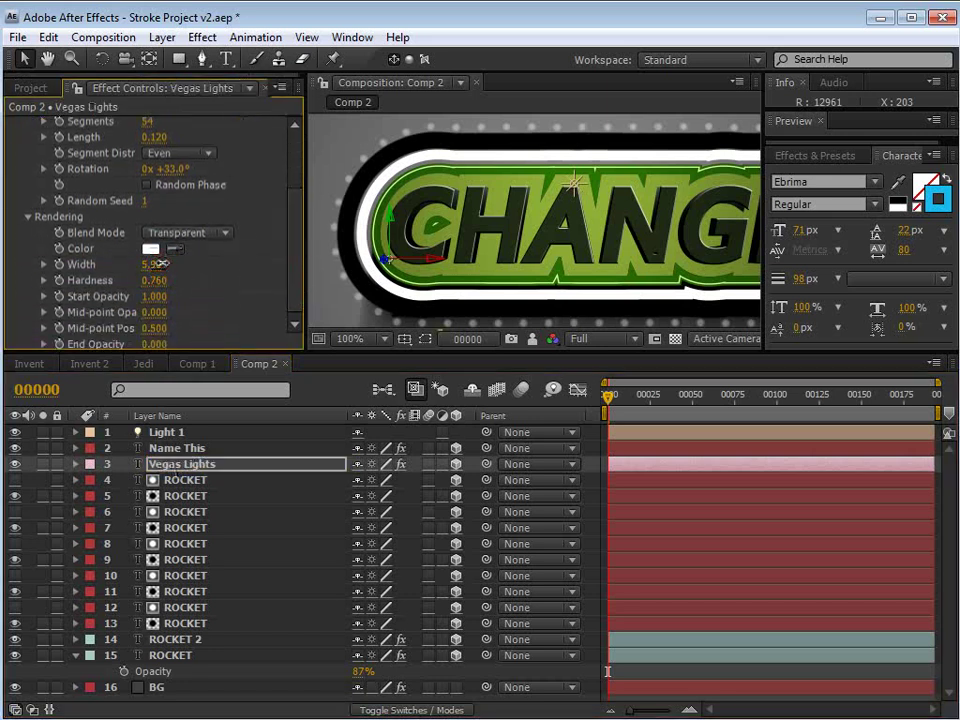
{"action": "left_click_drag", "start_coordinate": [164, 261], "coordinate": [166, 261]}
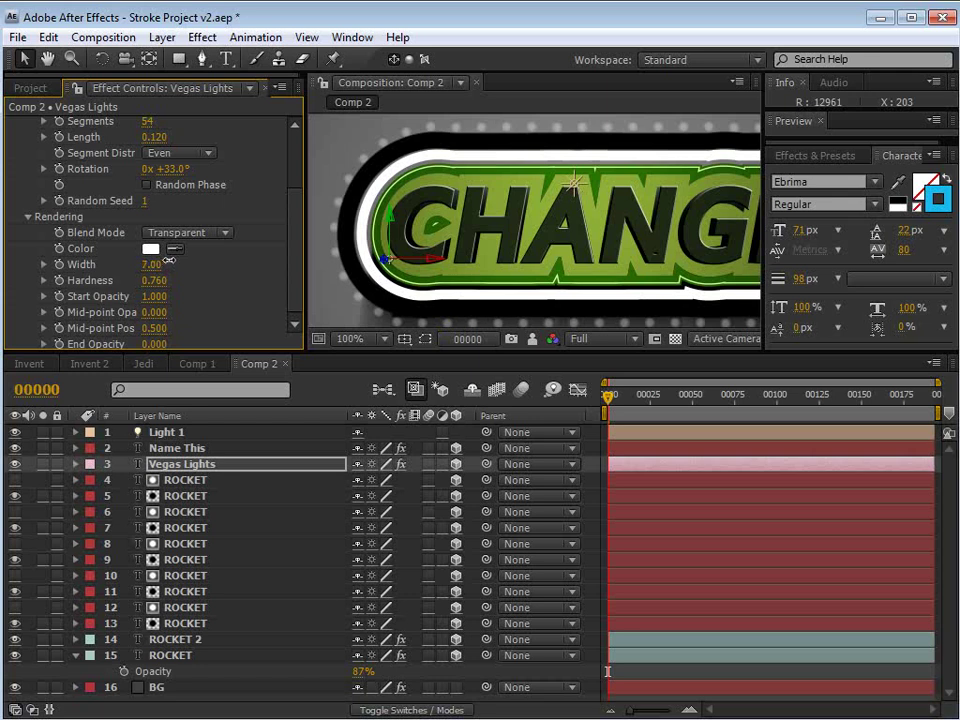
{"action": "left_click", "coordinate": [804, 280]}
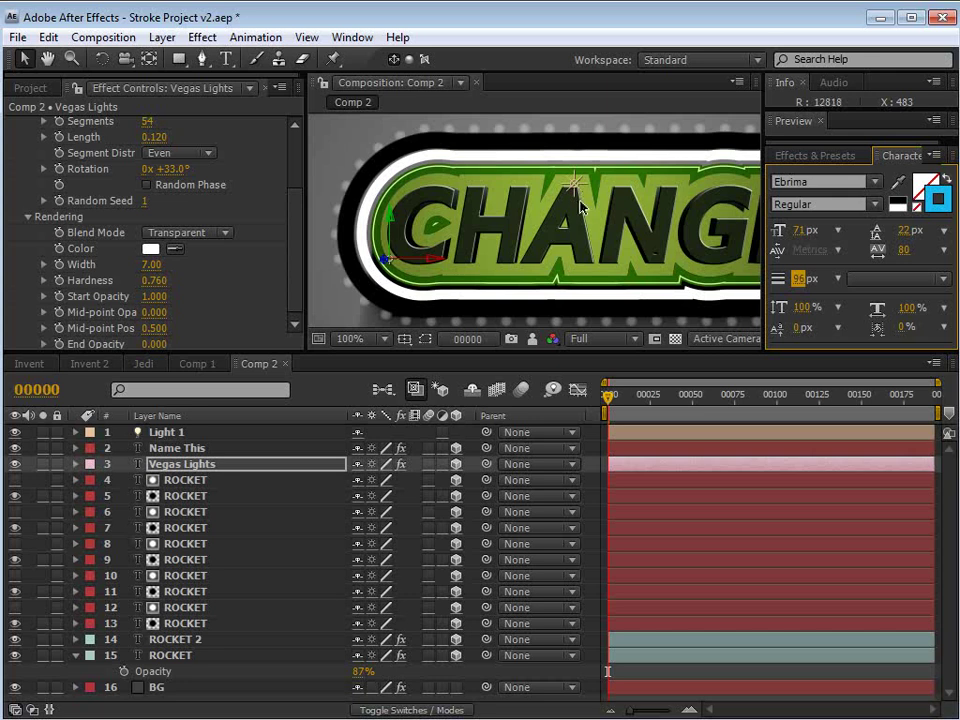
{"action": "key", "text": "Return"}
{"action": "key", "text": "h"}
{"action": "left_click_drag", "start_coordinate": [704, 223], "coordinate": [572, 225]}
{"action": "scroll", "coordinate": [580, 244], "scroll_direction": "down", "scroll_amount": 1}
{"action": "left_click_drag", "start_coordinate": [488, 256], "coordinate": [525, 258]}
{"action": "scroll", "coordinate": [525, 258], "scroll_direction": "up", "scroll_amount": 1}
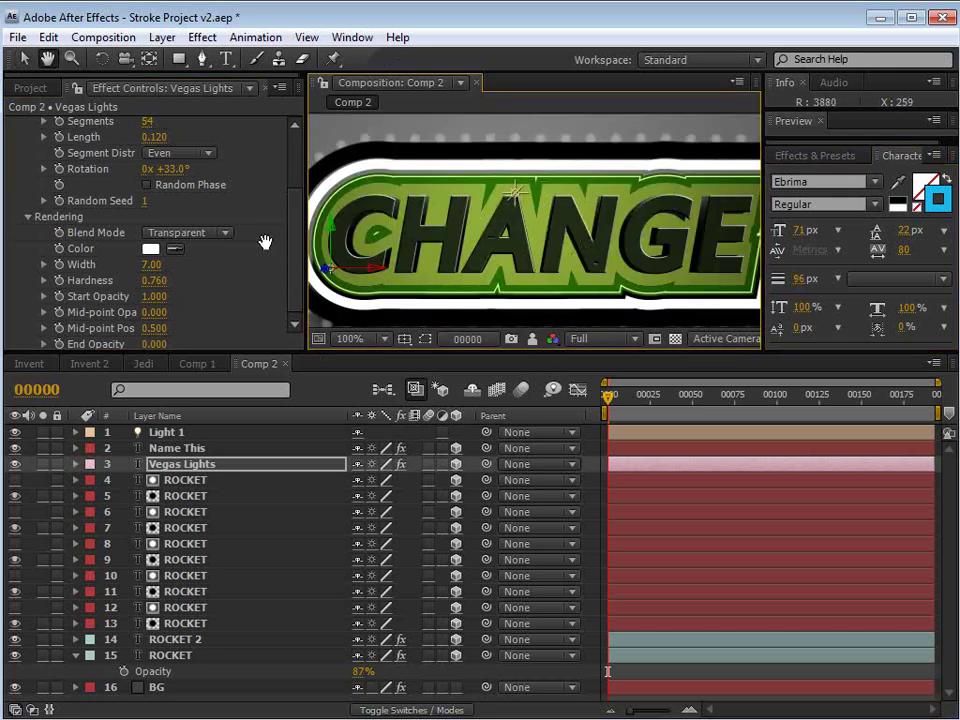
Apply the Stylize Glow effect to the Vegas Lights layer and raise its Glow Intensity to 2.2
{"action": "key", "text": "v"}
{"action": "left_click_drag", "start_coordinate": [290, 217], "coordinate": [291, 166]}
{"action": "left_click", "coordinate": [11, 124]}
{"action": "left_click", "coordinate": [200, 37]}
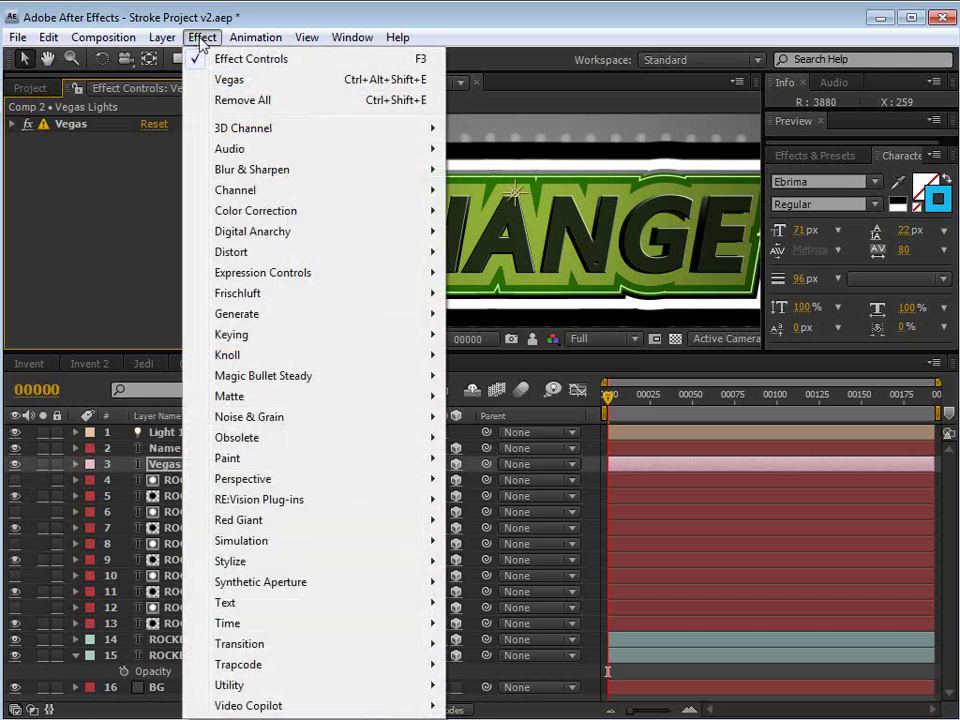
{"action": "mouse_move", "coordinate": [245, 568]}
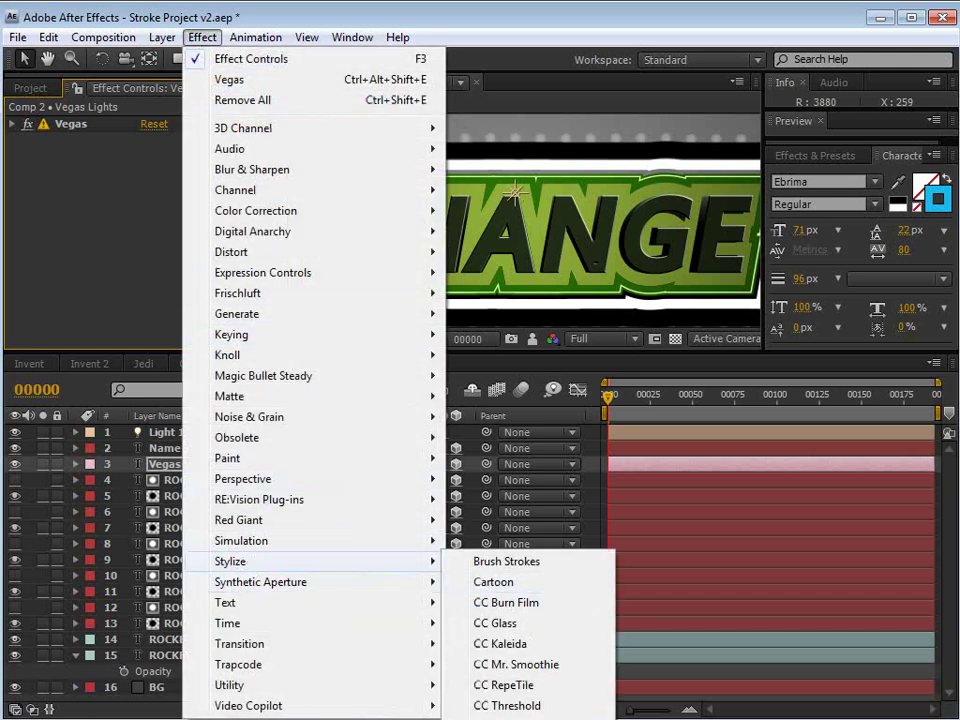
{"action": "left_click", "coordinate": [507, 717]}
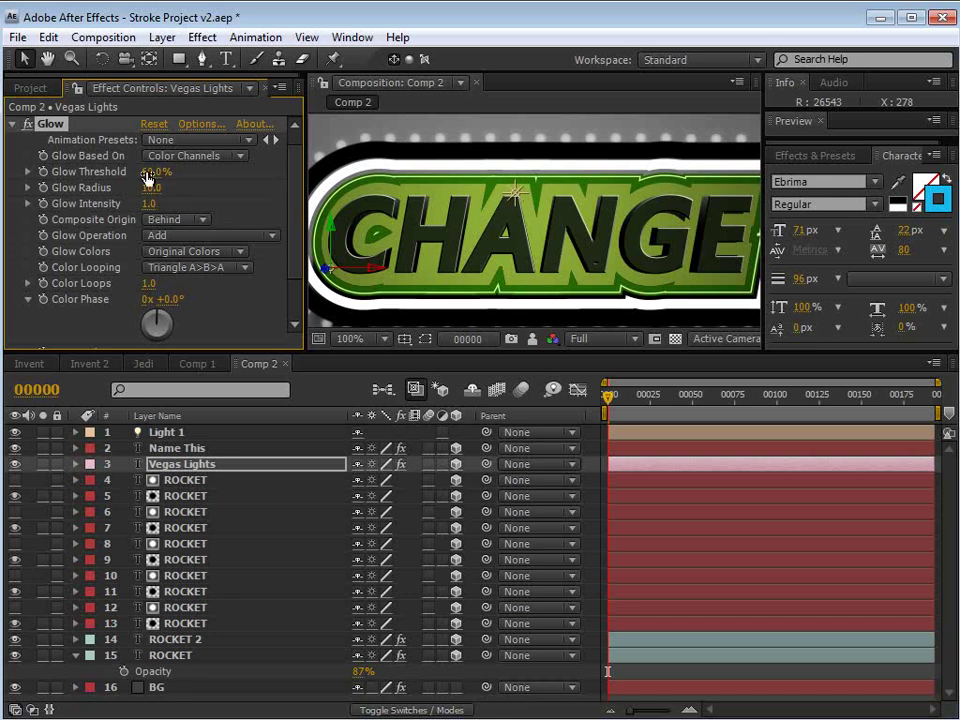
{"action": "left_click_drag", "start_coordinate": [148, 209], "coordinate": [259, 204]}
Duplicate the Glow effect on Vegas Lights and increase the copy's Glow Radius to 18
{"action": "left_click", "coordinate": [13, 125]}
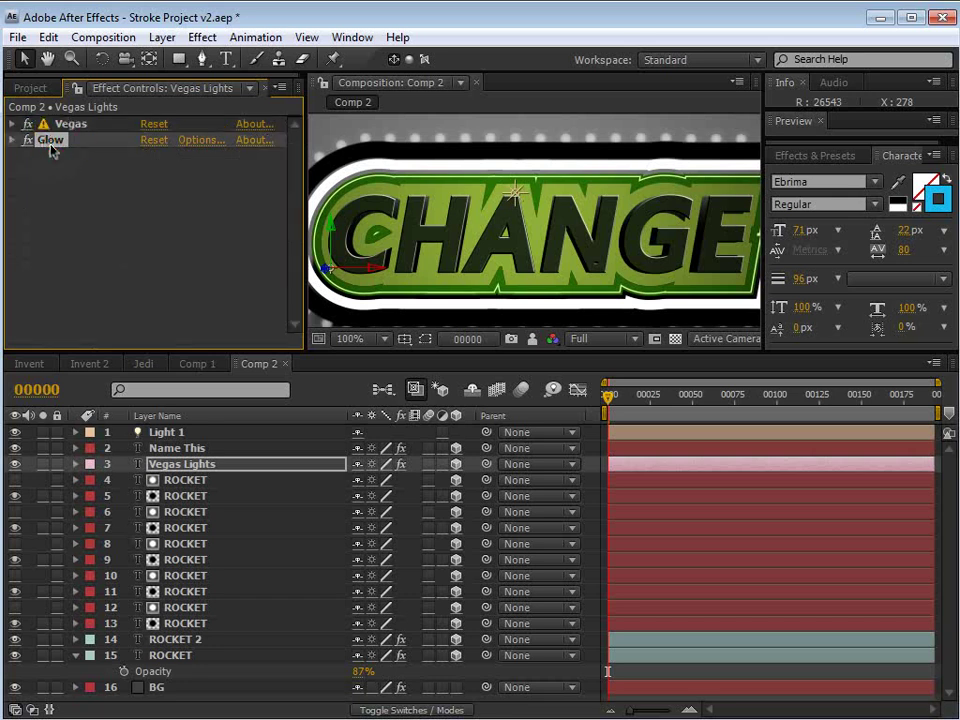
{"action": "key", "text": "ctrl+d"}
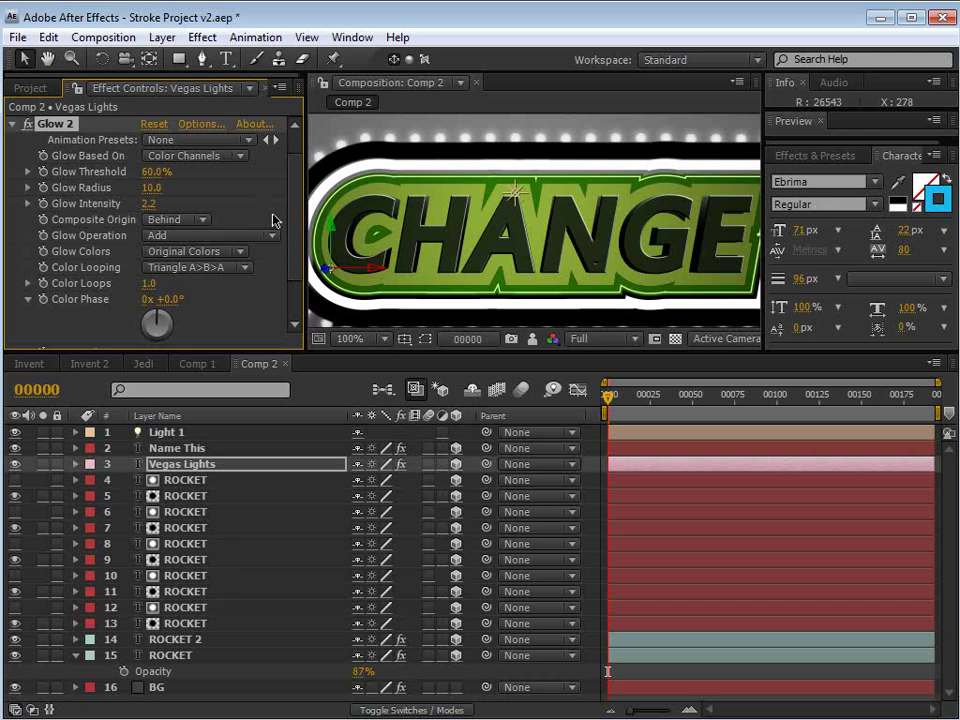
{"action": "scroll", "coordinate": [292, 222], "scroll_direction": "down", "scroll_amount": 2}
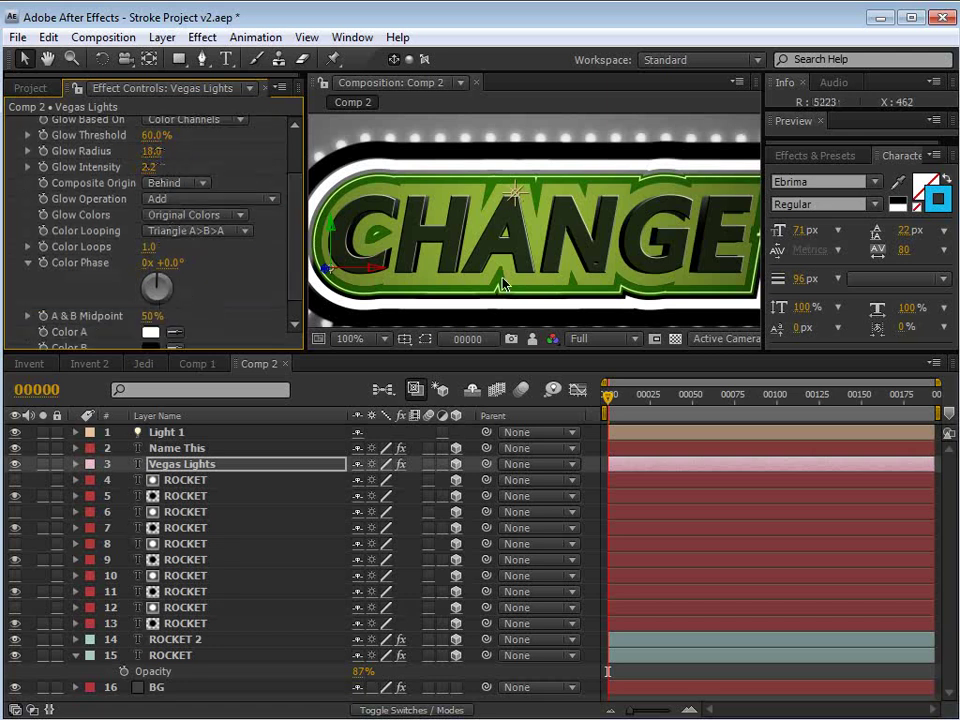
{"action": "key", "text": "grave"}
{"action": "key", "text": "grave"}
{"action": "scroll", "coordinate": [531, 302], "scroll_direction": "down", "scroll_amount": 1}
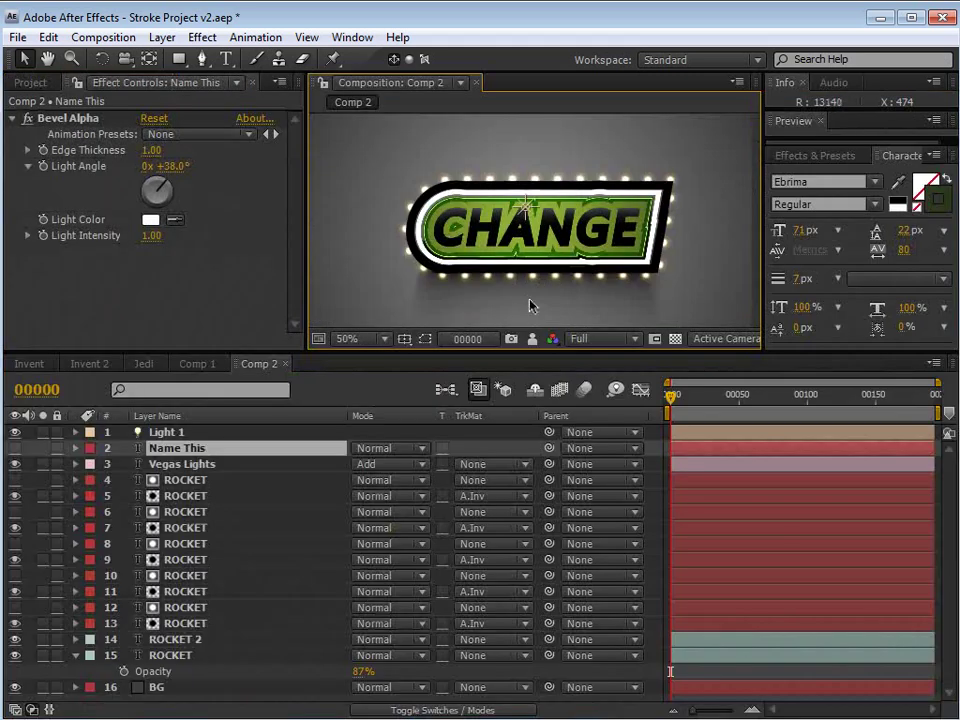
Add an adjustment layer with a Glow effect, setting Glow Radius to 60 and Glow Intensity to 0.7
{"action": "left_click", "coordinate": [157, 45]}
{"action": "left_click", "coordinate": [546, 182]}
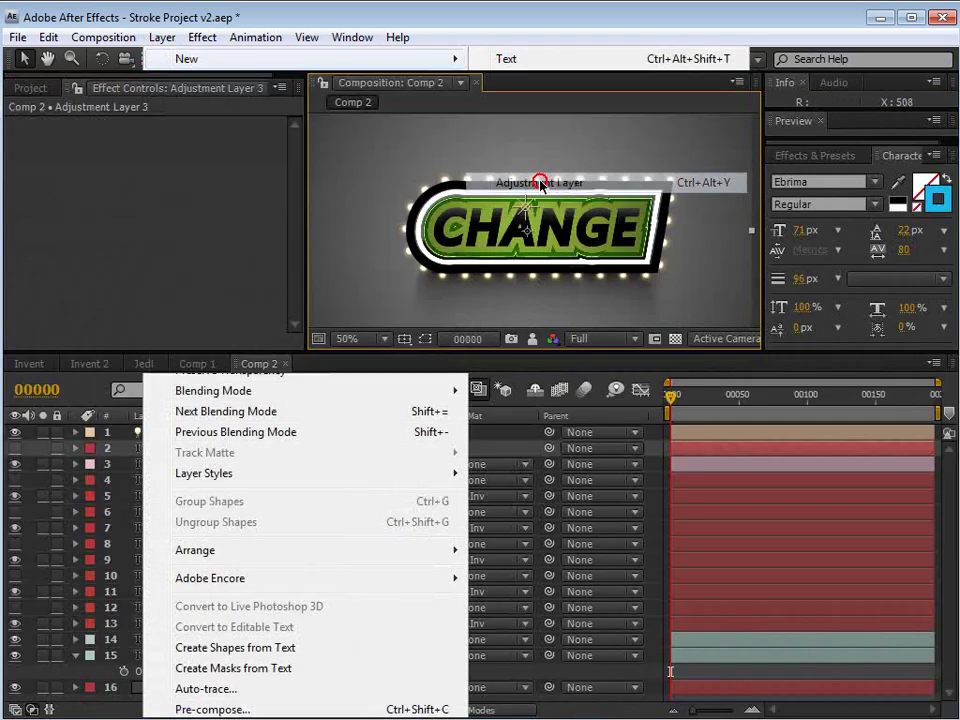
{"action": "left_click", "coordinate": [201, 38]}
{"action": "mouse_move", "coordinate": [262, 561]}
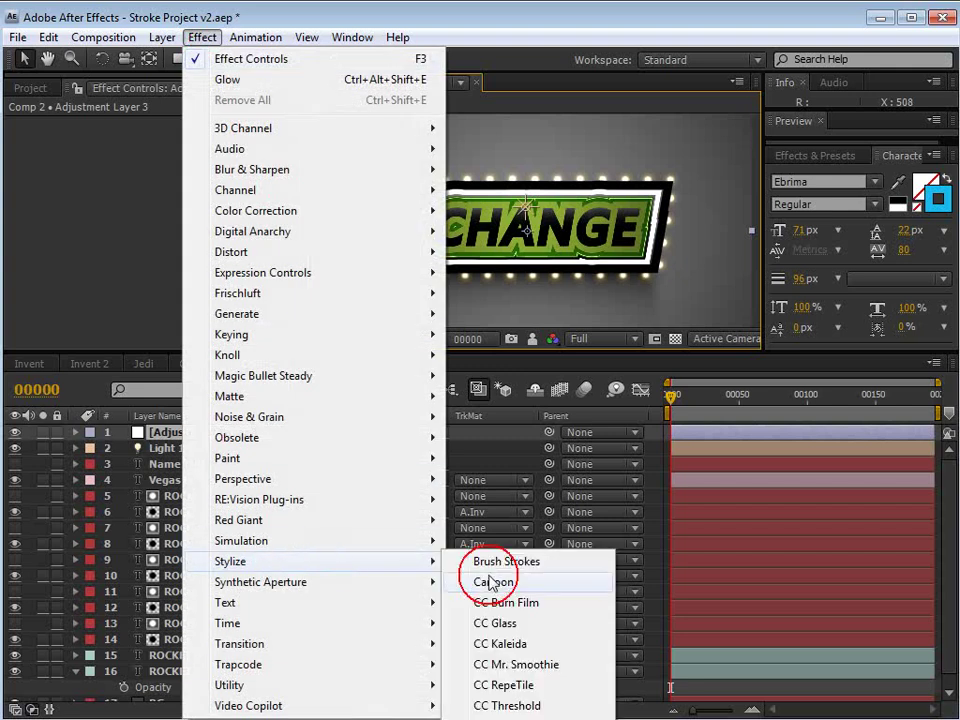
{"action": "left_click", "coordinate": [227, 79]}
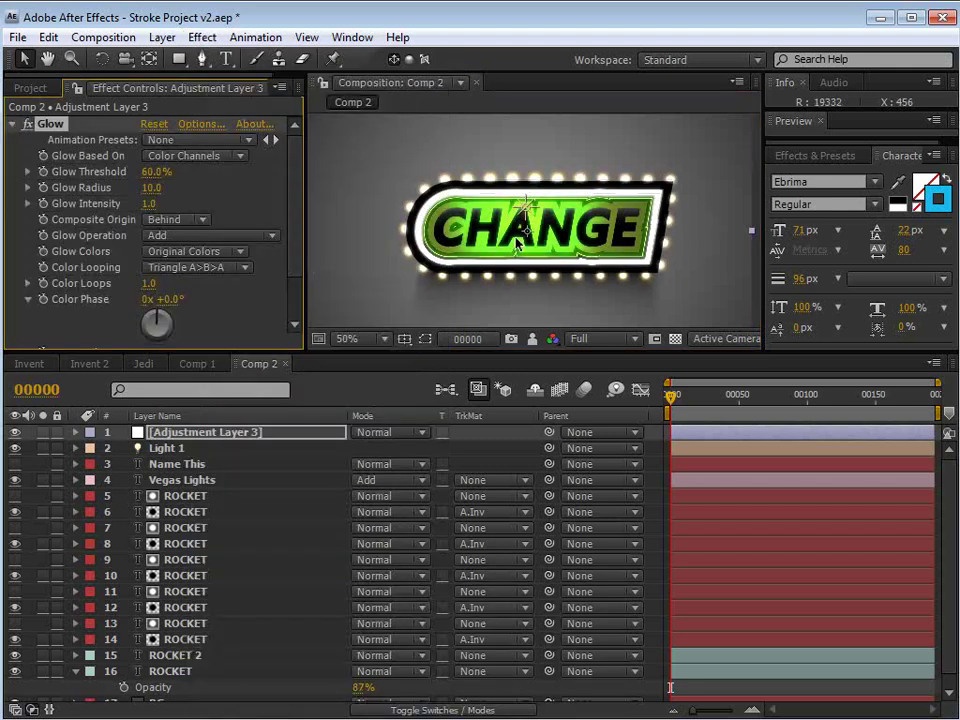
{"action": "left_click_drag", "start_coordinate": [146, 187], "coordinate": [186, 182]}
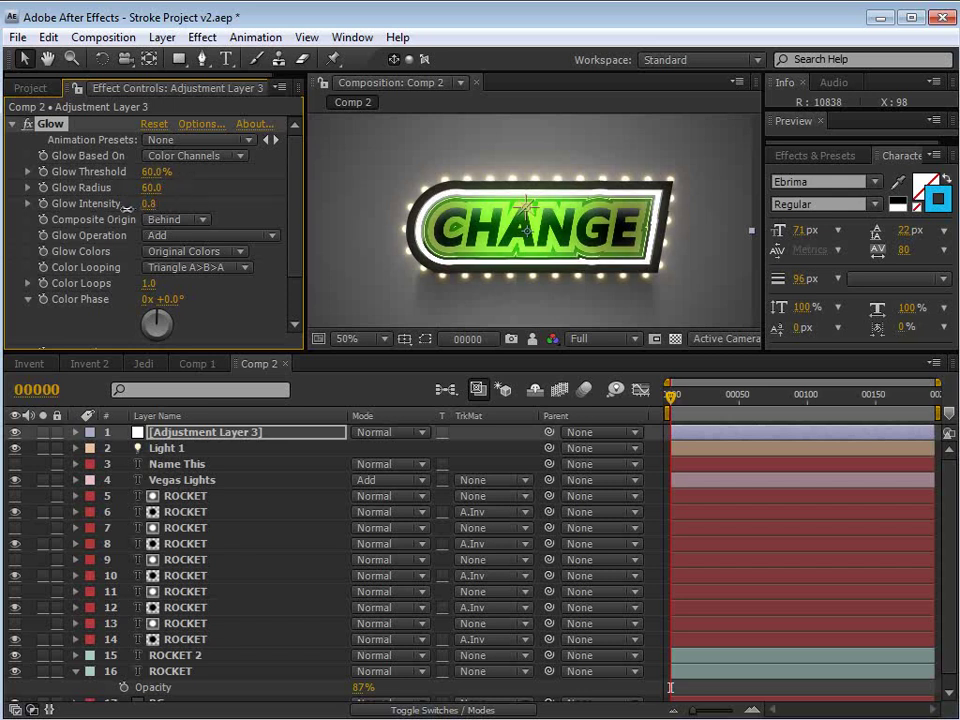
{"action": "key", "text": "period"}
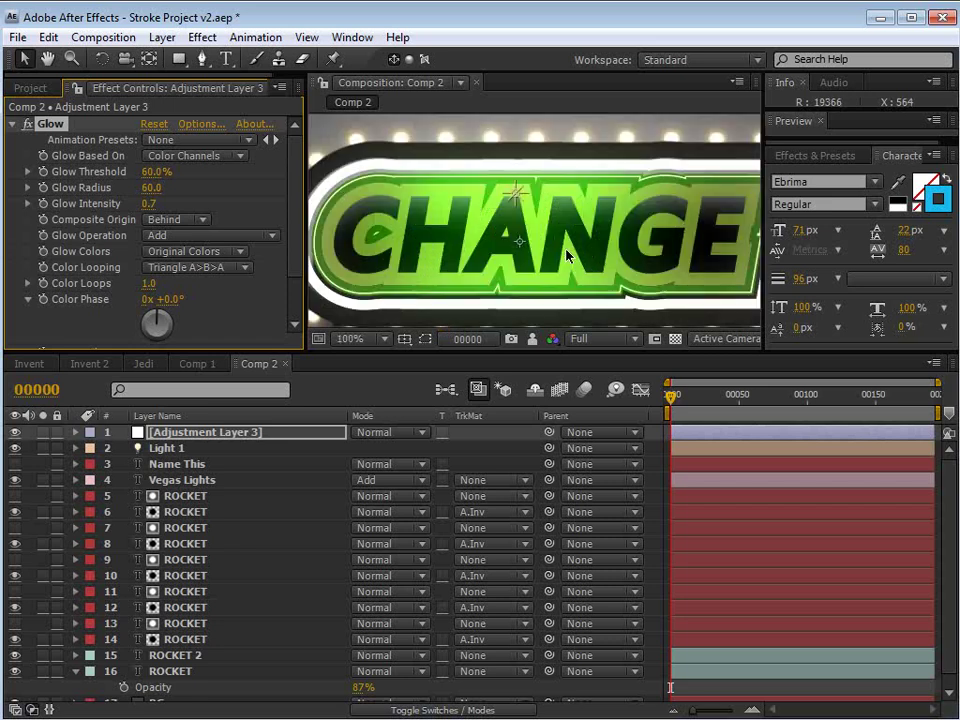
Recolor the stroke of the ROCKET outline on layer 14, directly behind the lettering, to pale yellow E1E491
{"action": "left_click", "coordinate": [14, 638]}
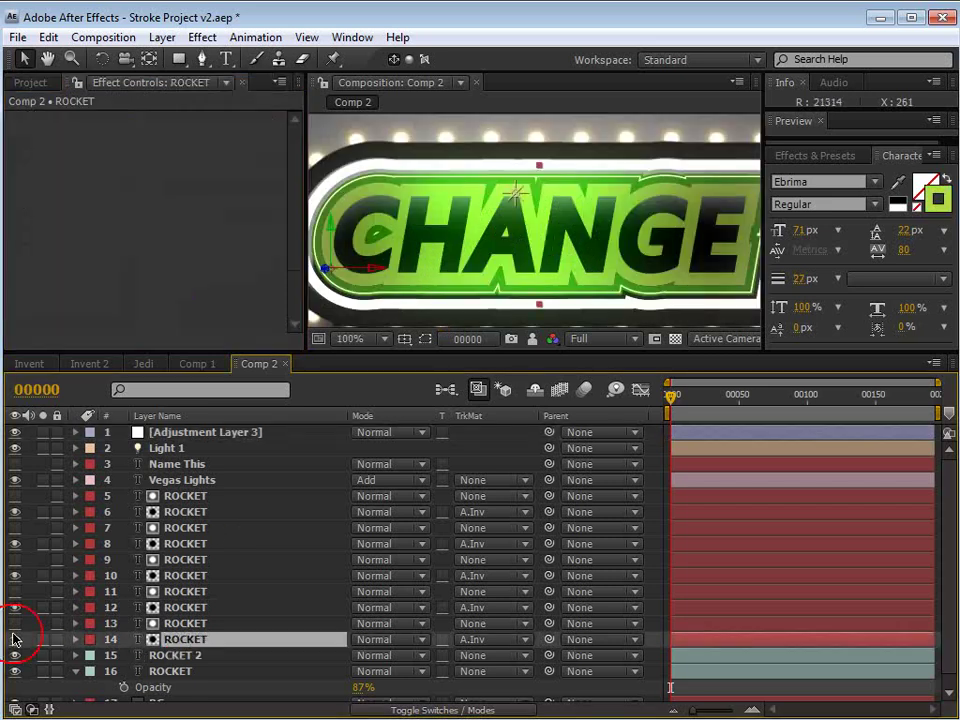
{"action": "left_click", "coordinate": [14, 640]}
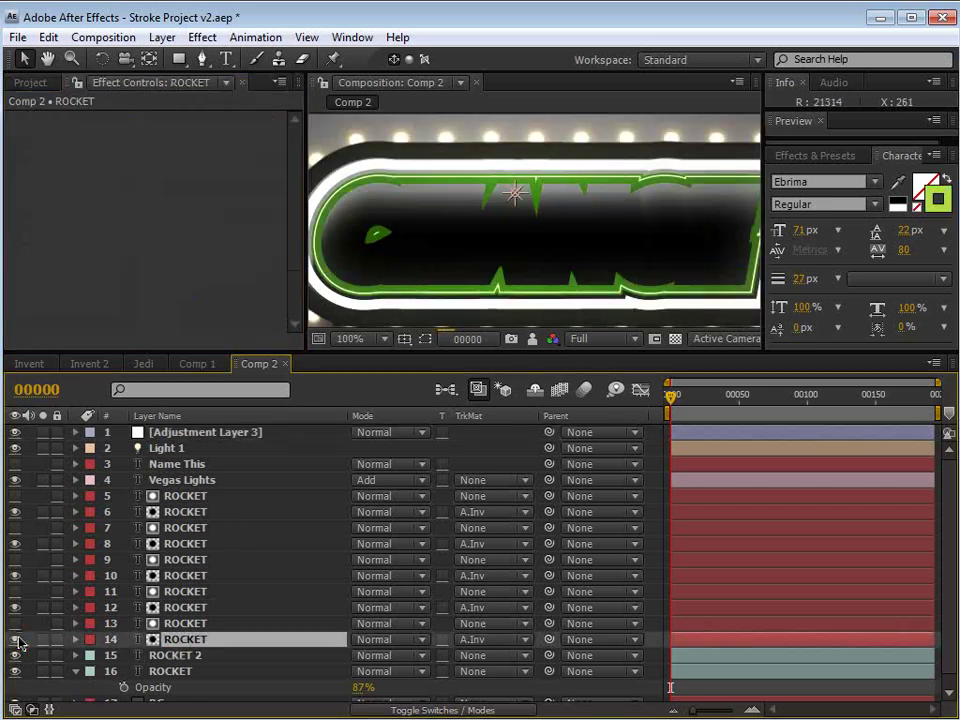
{"action": "left_click", "coordinate": [14, 640]}
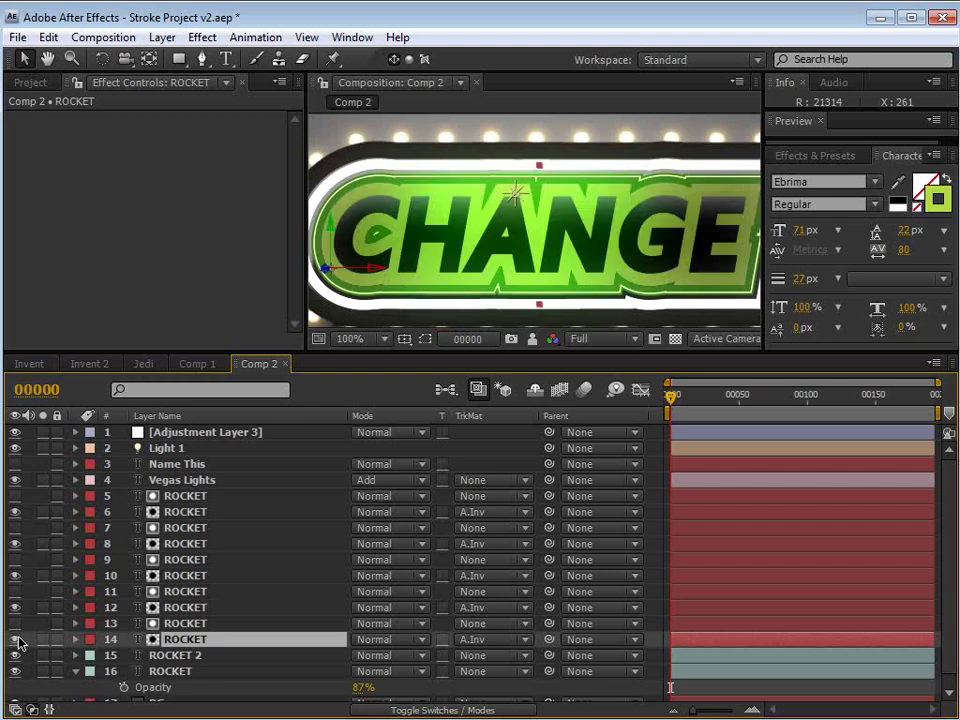
{"action": "left_click", "coordinate": [938, 203]}
{"action": "left_click", "coordinate": [727, 575]}
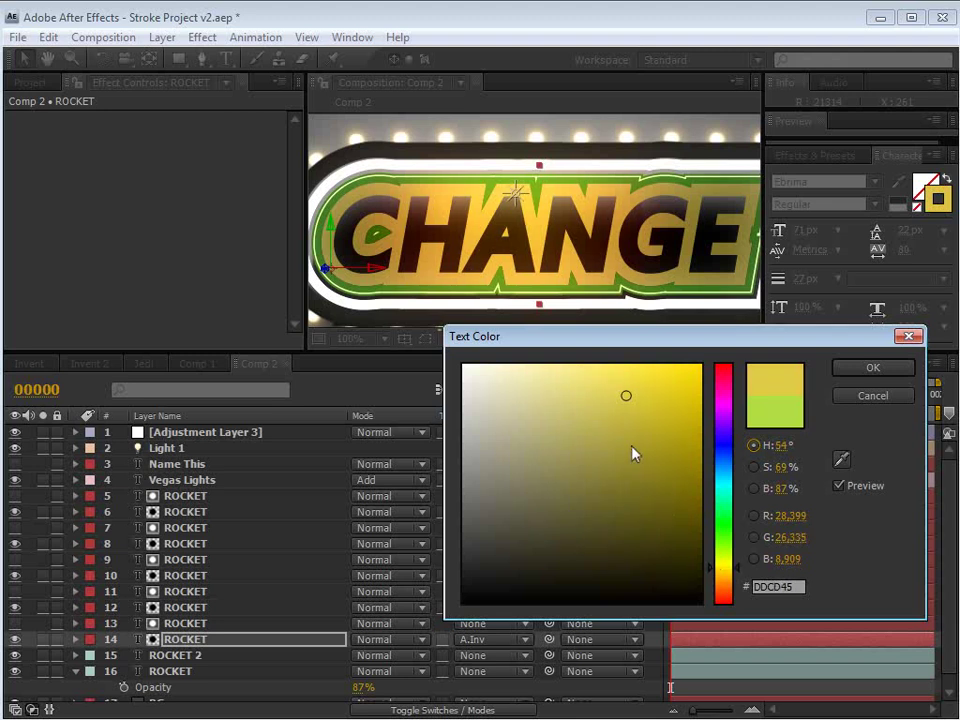
{"action": "left_click", "coordinate": [577, 397]}
{"action": "left_click", "coordinate": [549, 389]}
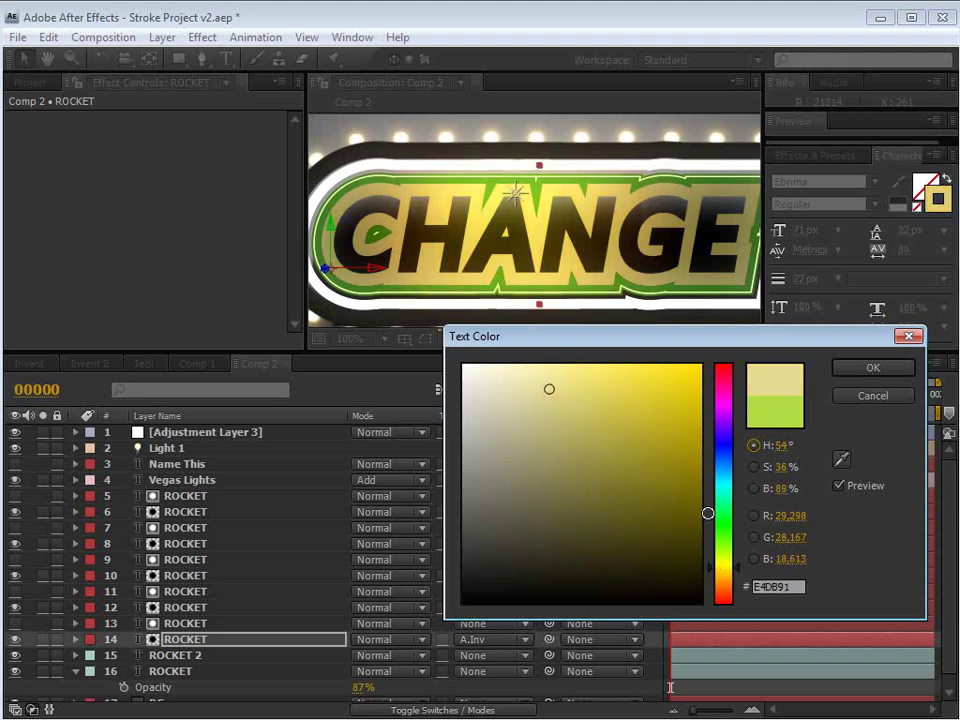
{"action": "left_click", "coordinate": [724, 562]}
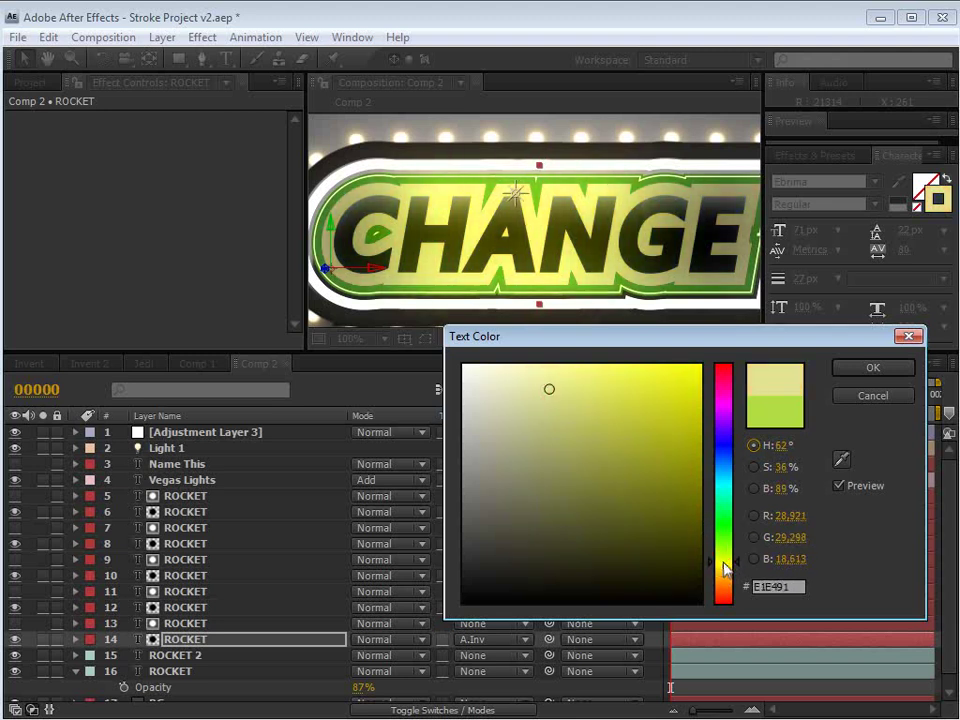
{"action": "left_click", "coordinate": [870, 368]}
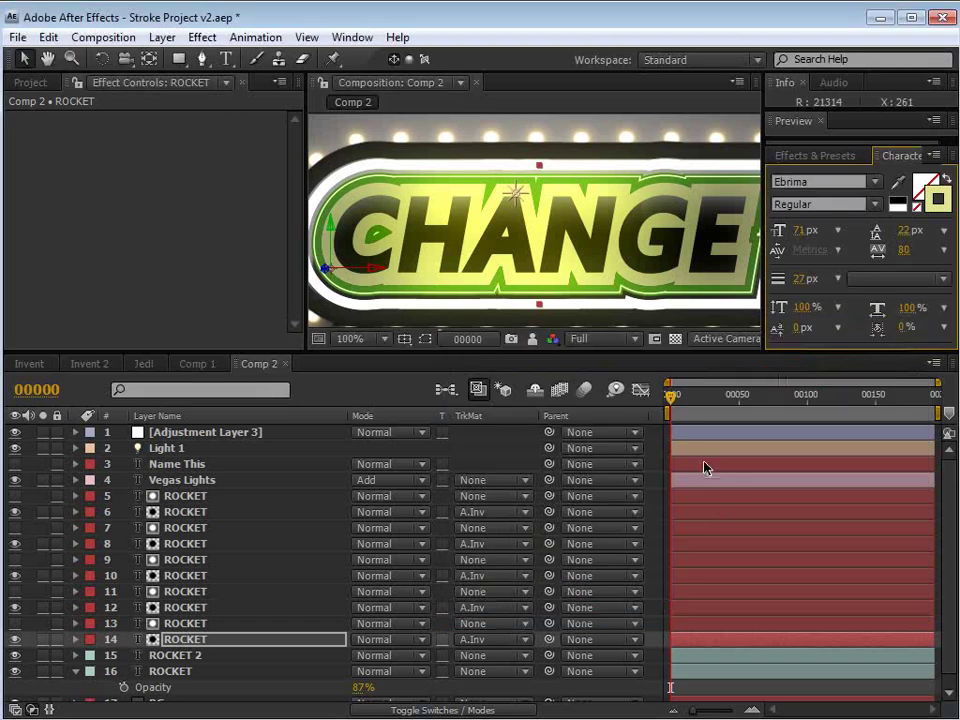
{"action": "left_click", "coordinate": [709, 686]}
{"action": "key", "text": "grave"}
{"action": "scroll", "coordinate": [585, 249], "scroll_direction": "down", "scroll_amount": 1}
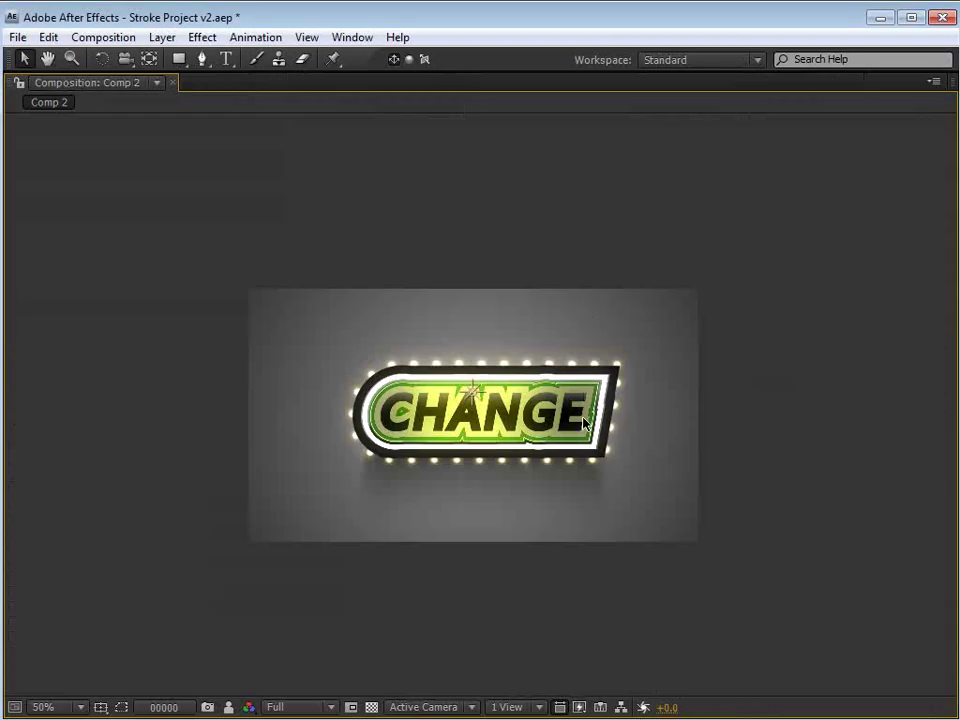
{"action": "scroll", "coordinate": [583, 421], "scroll_direction": "up", "scroll_amount": 1}
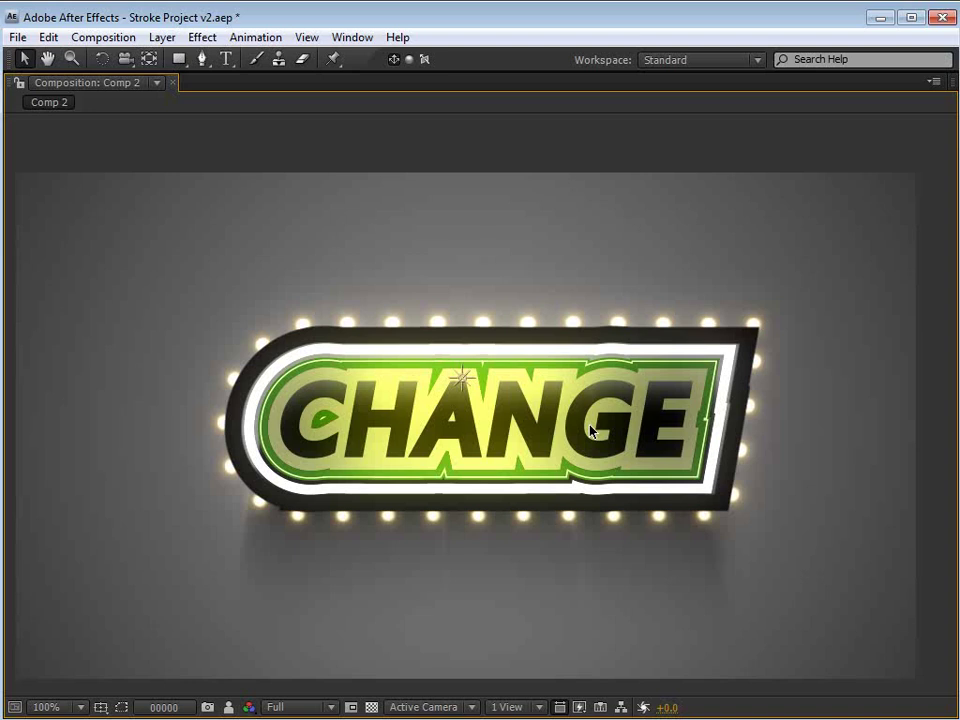
{"action": "key", "text": "grave"}
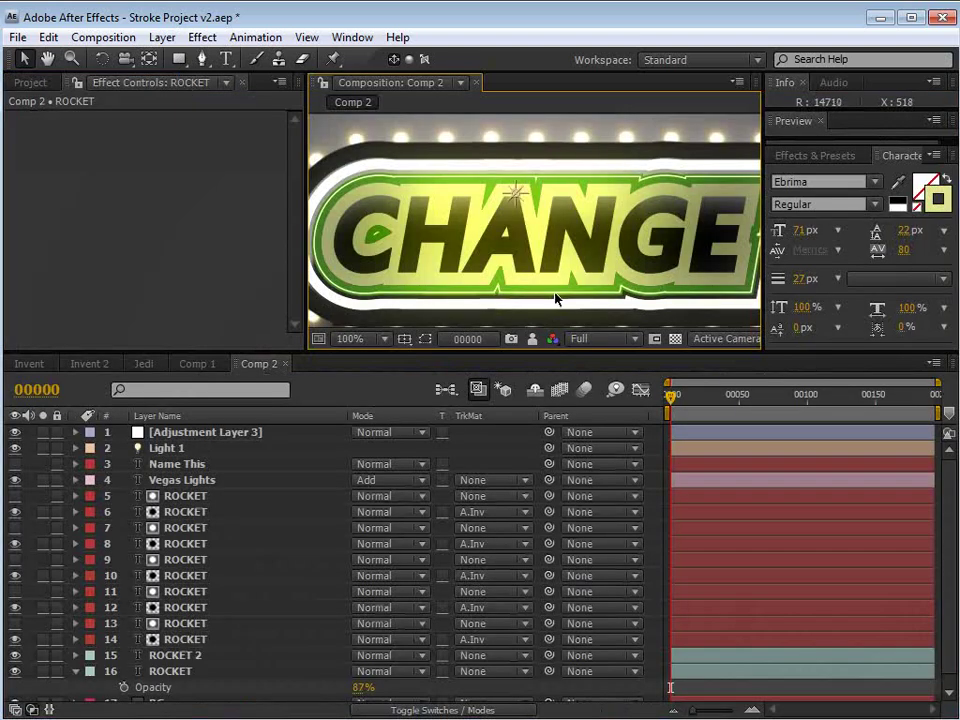
Open the Invent 2 composition and step back to frame 6 to examine how the INVENT sign turns
{"action": "key", "text": "comma"}
{"action": "left_click", "coordinate": [95, 365]}
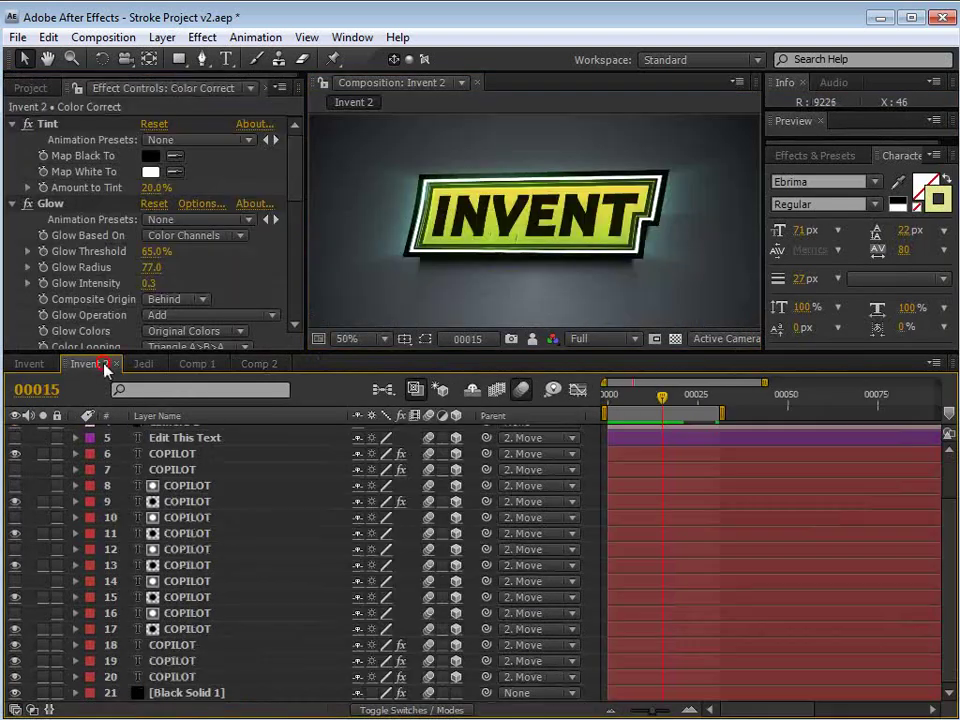
{"action": "left_click_drag", "start_coordinate": [660, 396], "coordinate": [621, 396]}
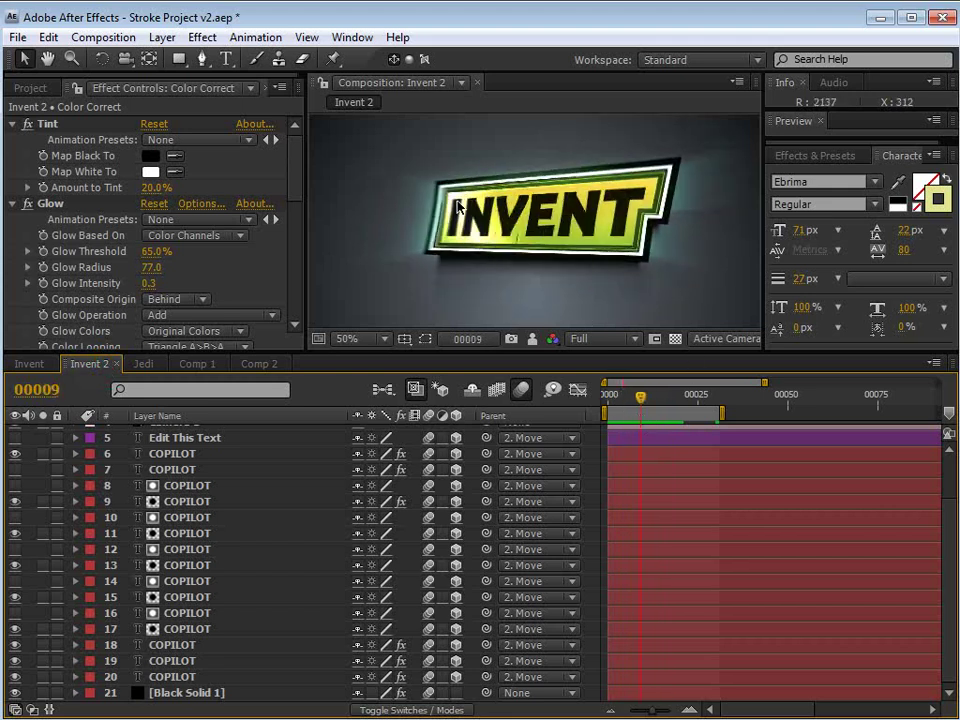
{"action": "key", "text": "Page_Up"}
{"action": "key", "text": "Page_Up"}
{"action": "key", "text": "Page_Up"}
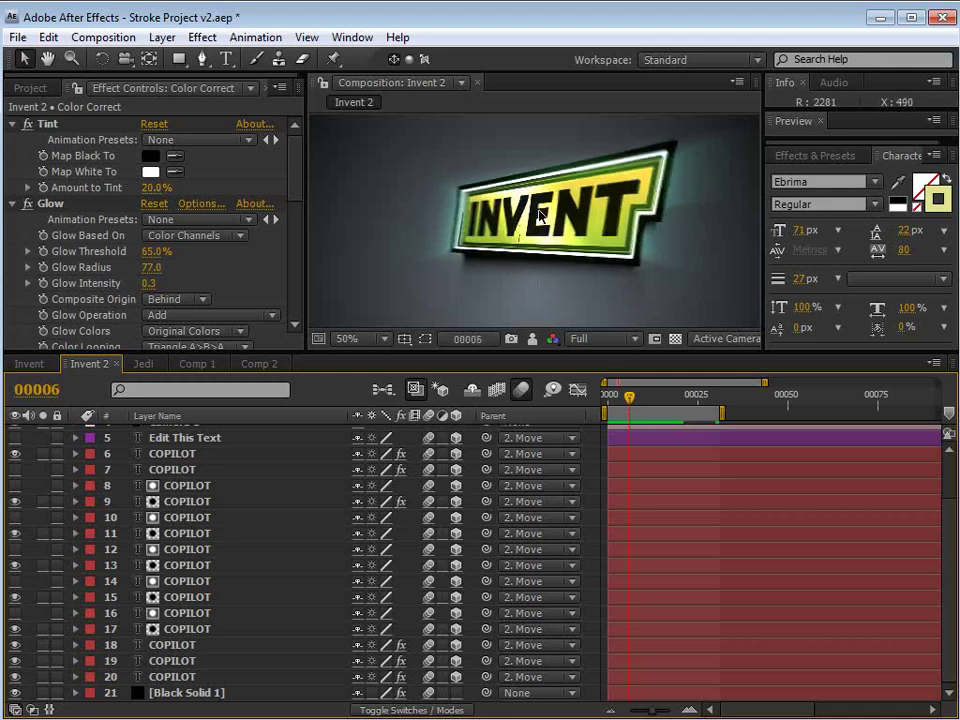
Examine the stroke settings and effects of the stacked COPILOT layers in Invent 2, from layer 17 upward plus layer 18
{"action": "left_click", "coordinate": [190, 629]}
{"action": "key", "text": "ctrl+Up"}
{"action": "key", "text": "ctrl+Up"}
{"action": "key", "text": "ctrl+Up"}
{"action": "key", "text": "ctrl+Up"}
{"action": "key", "text": "ctrl+Up"}
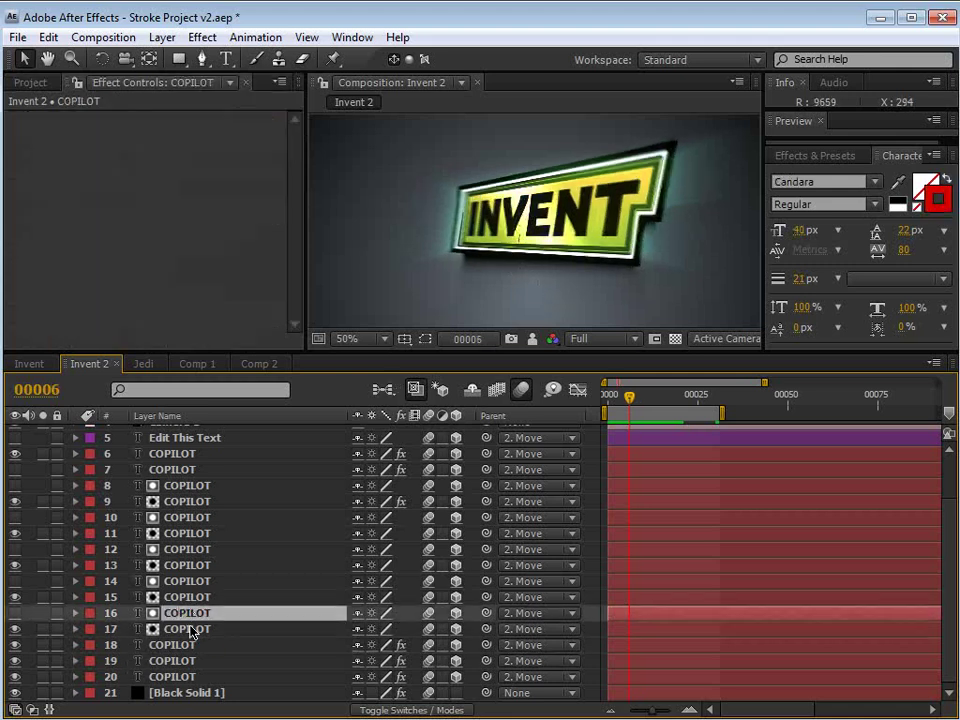
{"action": "key", "text": "ctrl+Up"}
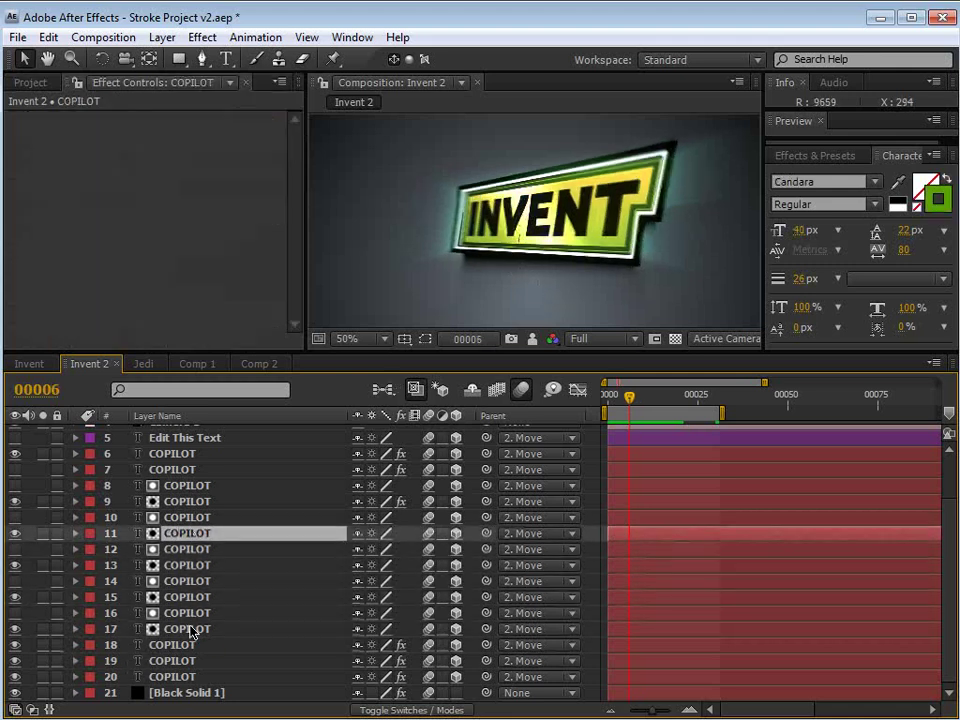
{"action": "key", "text": "ctrl+Up"}
{"action": "left_click", "coordinate": [178, 647]}
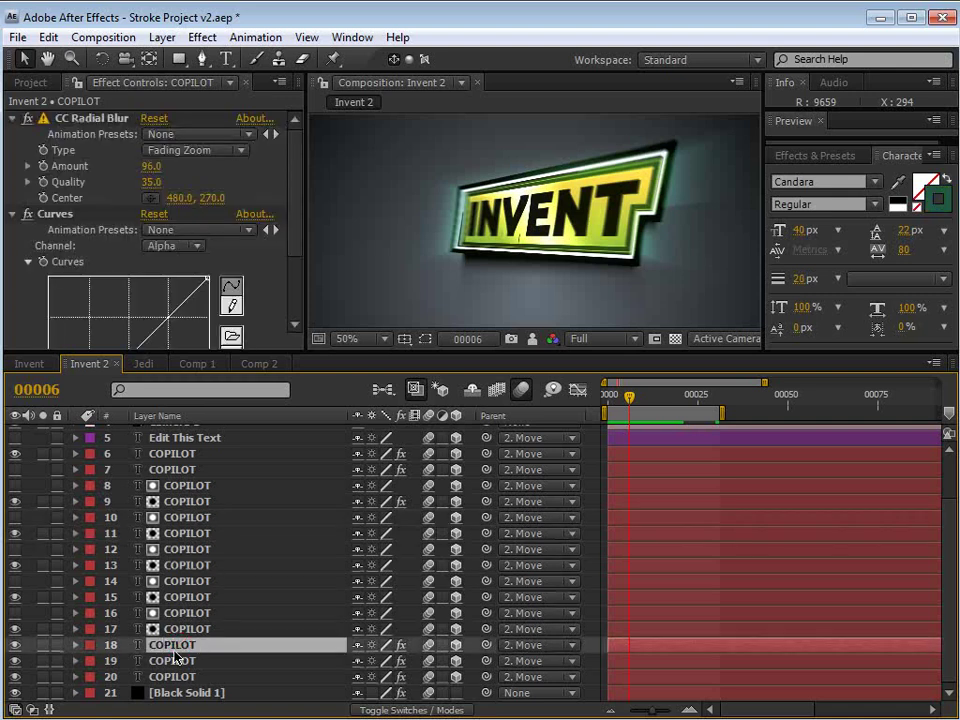
Solo COPILOT layer 9 in Invent 2 and examine its keyframed CC Light Sweep center up to frame 9
{"action": "left_click", "coordinate": [128, 501]}
{"action": "left_click", "coordinate": [43, 501]}
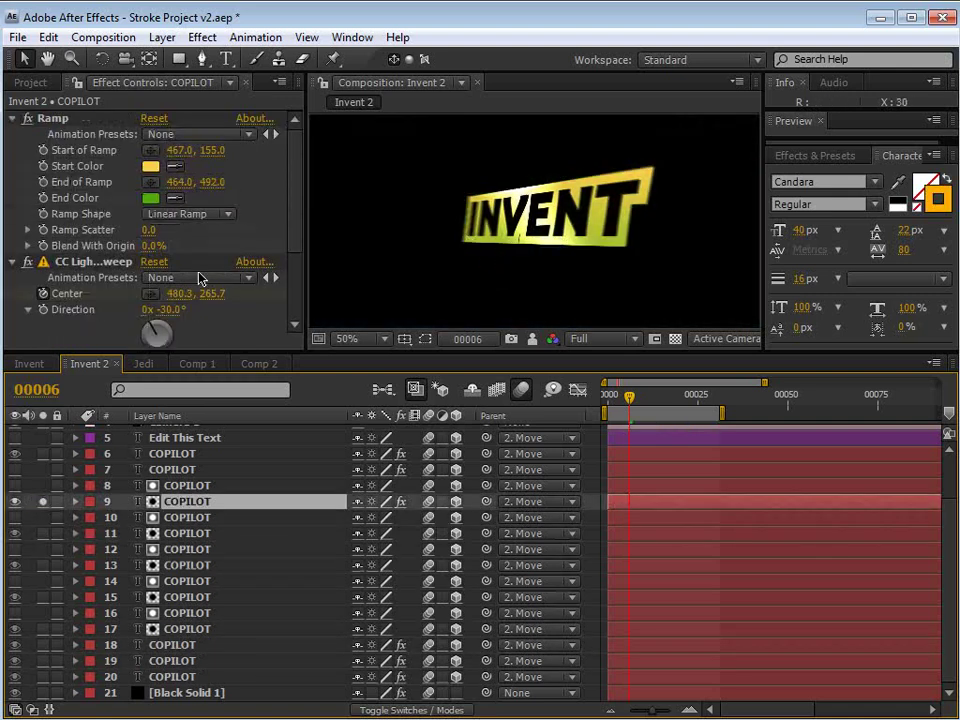
{"action": "left_click", "coordinate": [75, 261]}
{"action": "key", "text": "u"}
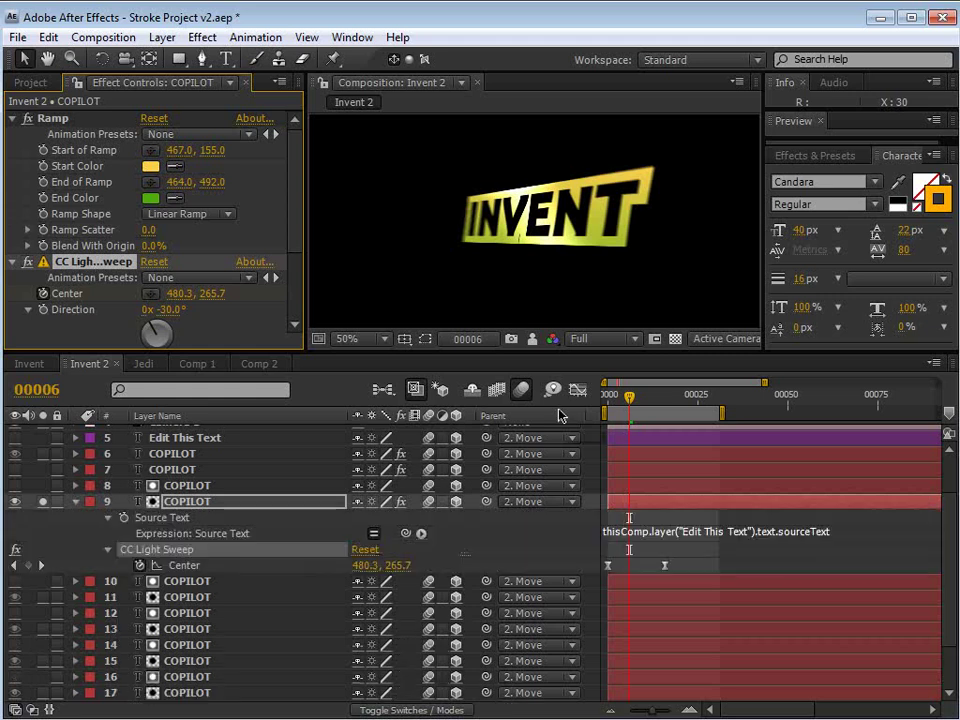
{"action": "left_click_drag", "start_coordinate": [630, 396], "coordinate": [648, 420]}
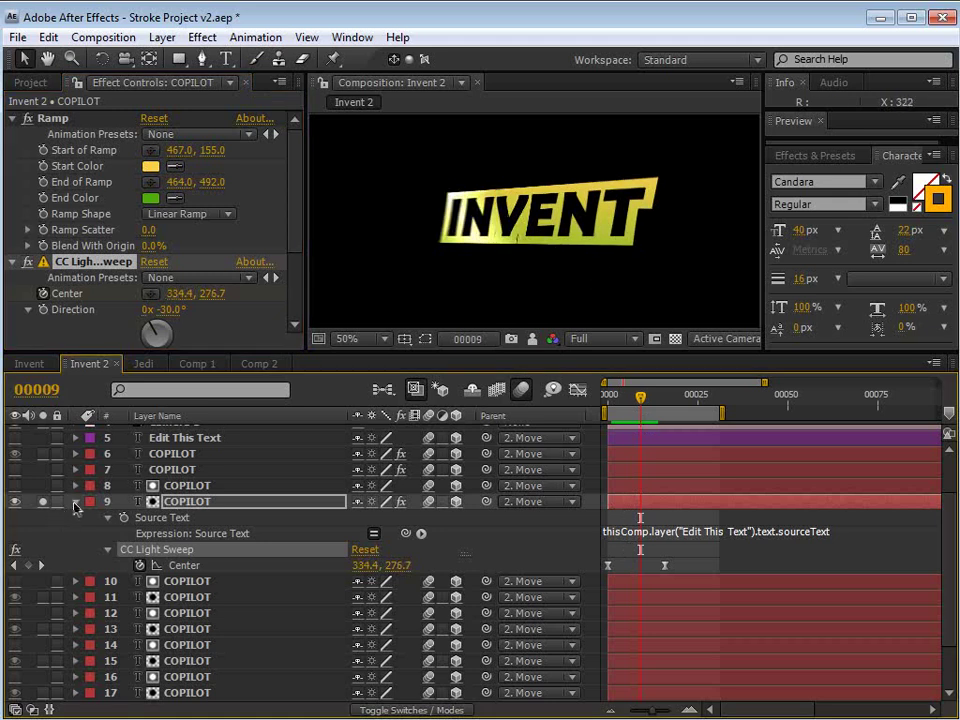
{"action": "left_click", "coordinate": [75, 501]}
Examine the outlines and dotted border of the JEDI sign in the Jedi composition, enlarged and at 50%
{"action": "left_click", "coordinate": [143, 363]}
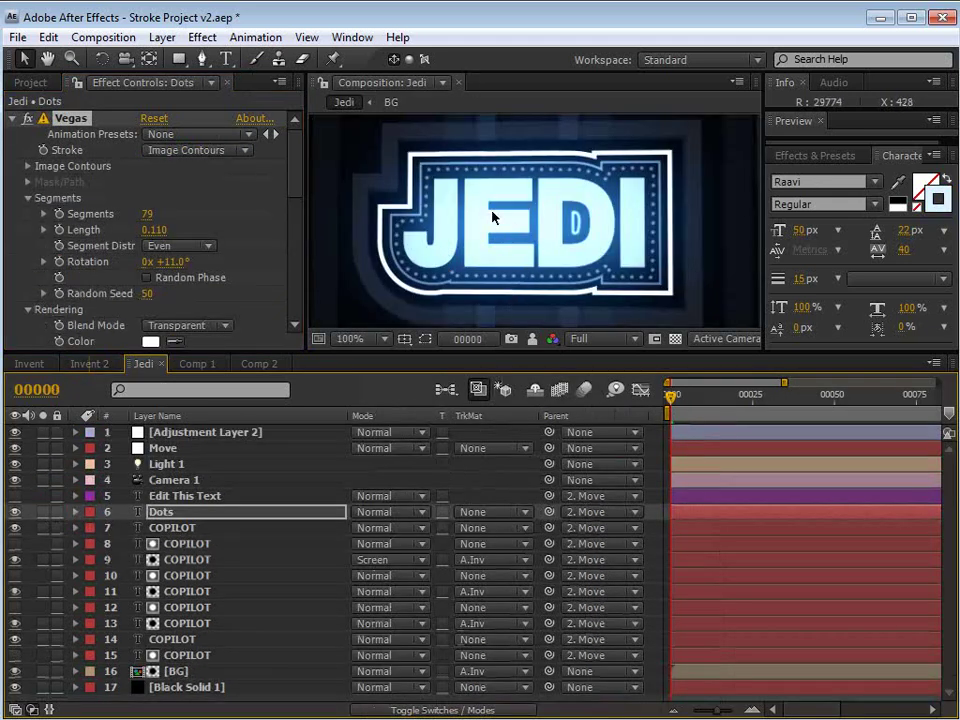
{"action": "key", "text": "grave"}
{"action": "scroll", "coordinate": [454, 343], "scroll_direction": "up", "scroll_amount": 1}
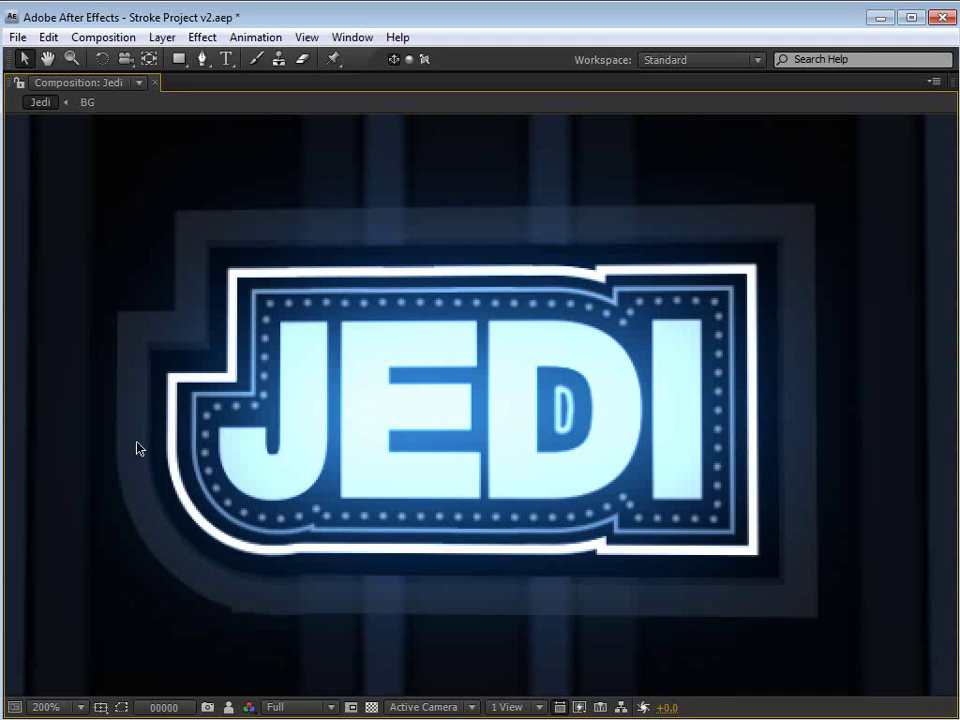
{"action": "key", "text": "grave"}
{"action": "key", "text": "space"}
{"action": "scroll", "coordinate": [461, 221], "scroll_direction": "down", "scroll_amount": 1}
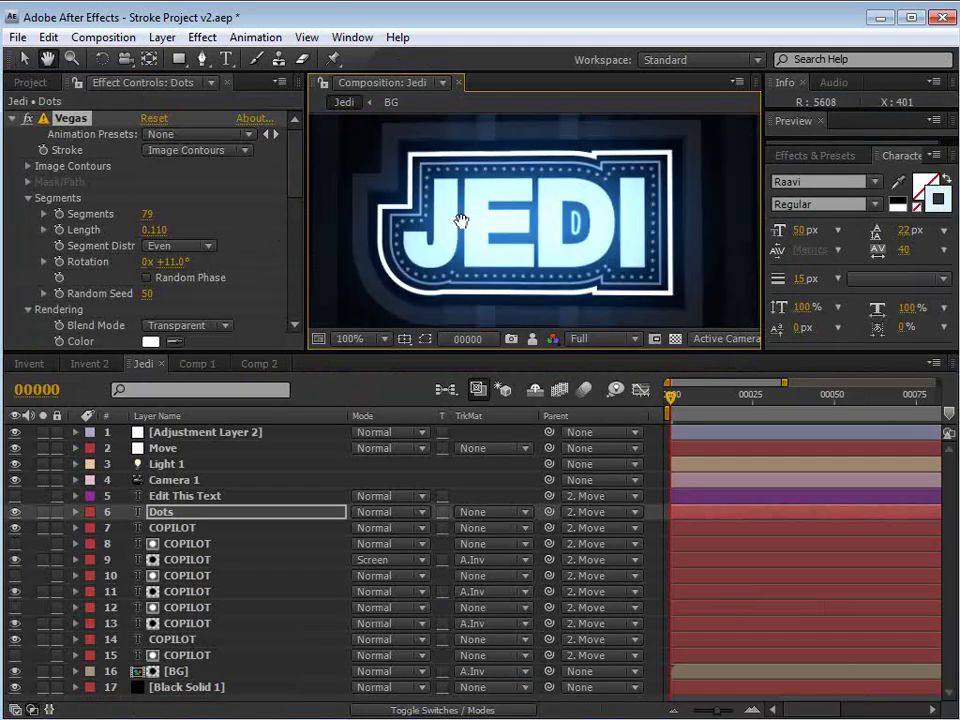
{"action": "left_click_drag", "start_coordinate": [461, 221], "coordinate": [507, 214]}
{"action": "key", "text": "space"}
{"action": "left_click_drag", "start_coordinate": [617, 276], "coordinate": [579, 229]}
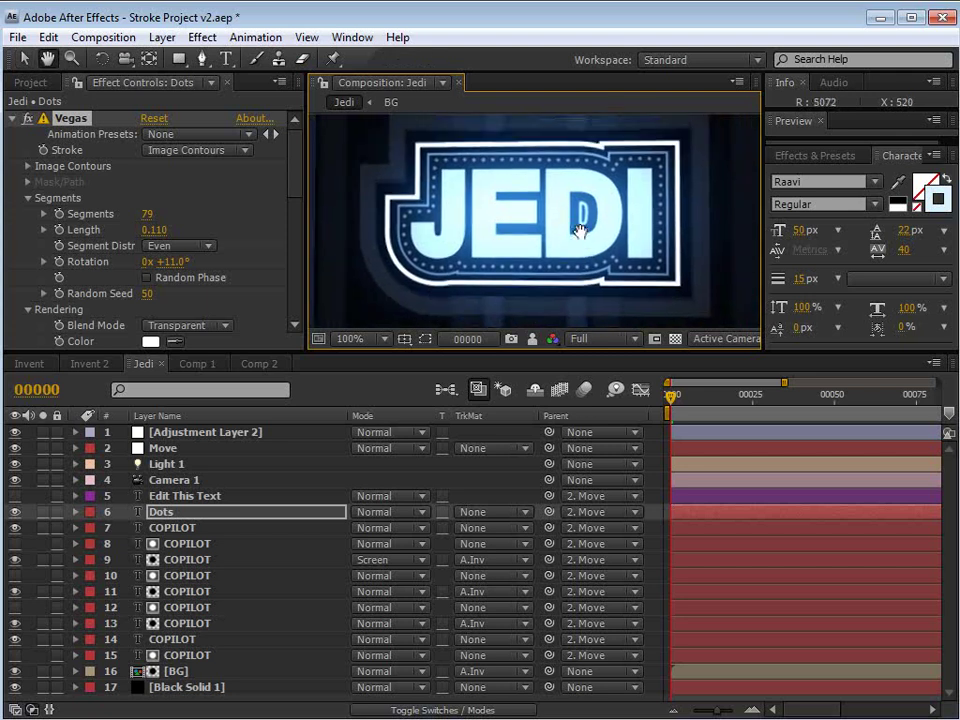
{"action": "scroll", "coordinate": [574, 234], "scroll_direction": "down", "scroll_amount": 1}
{"action": "key", "text": "v"}
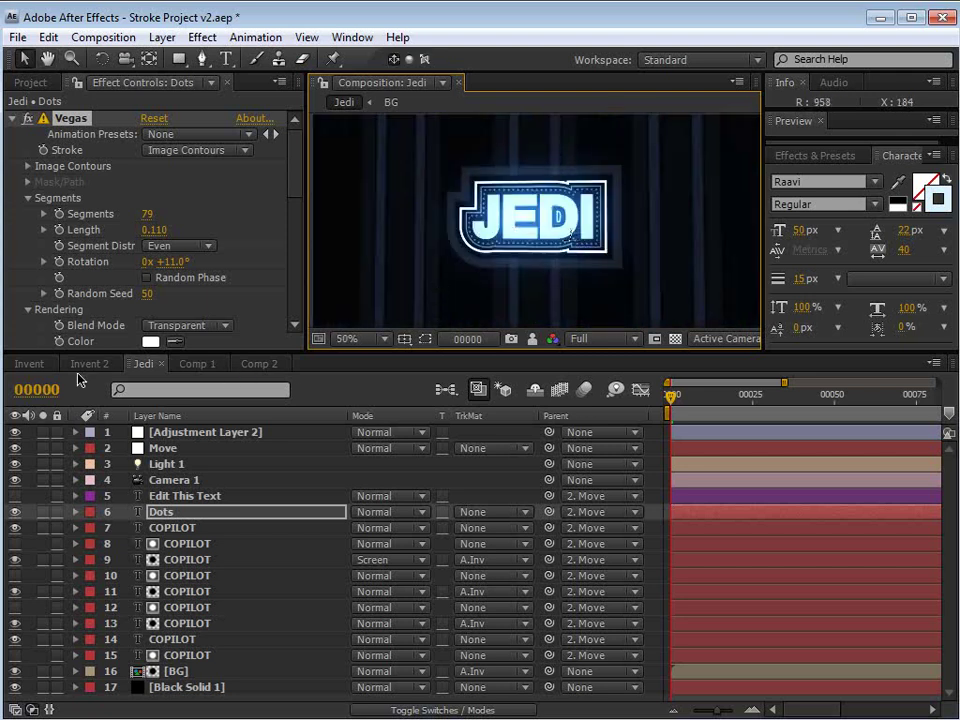
Examine the layered outlines of the RENDER lettering in Comp 1 with the viewer maximized
{"action": "left_click", "coordinate": [197, 365]}
{"action": "key", "text": "grave"}
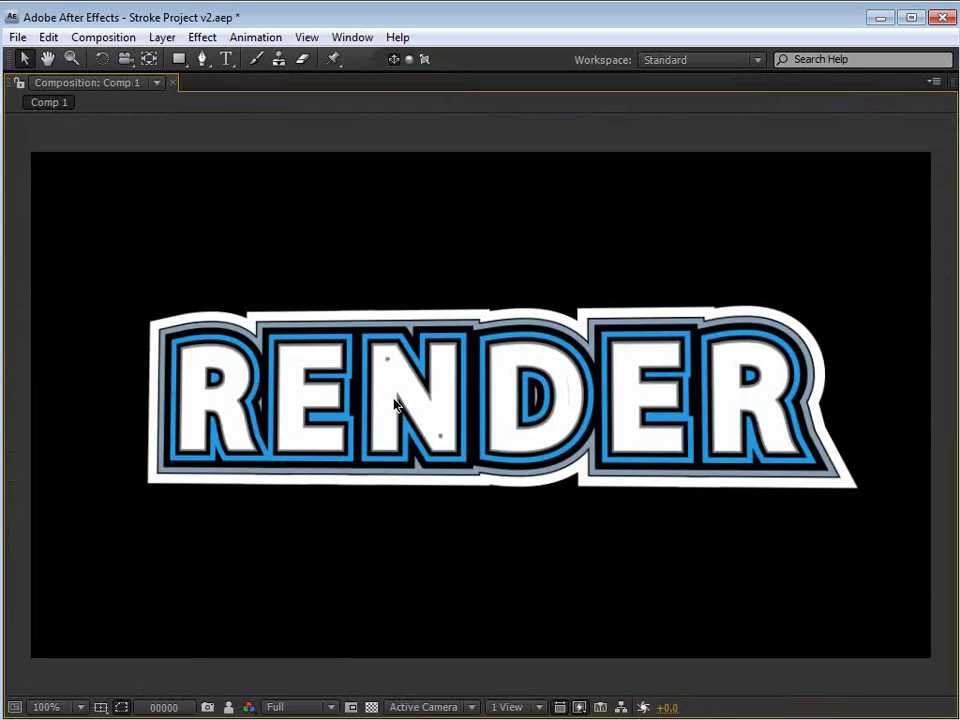
{"action": "key", "text": "grave"}
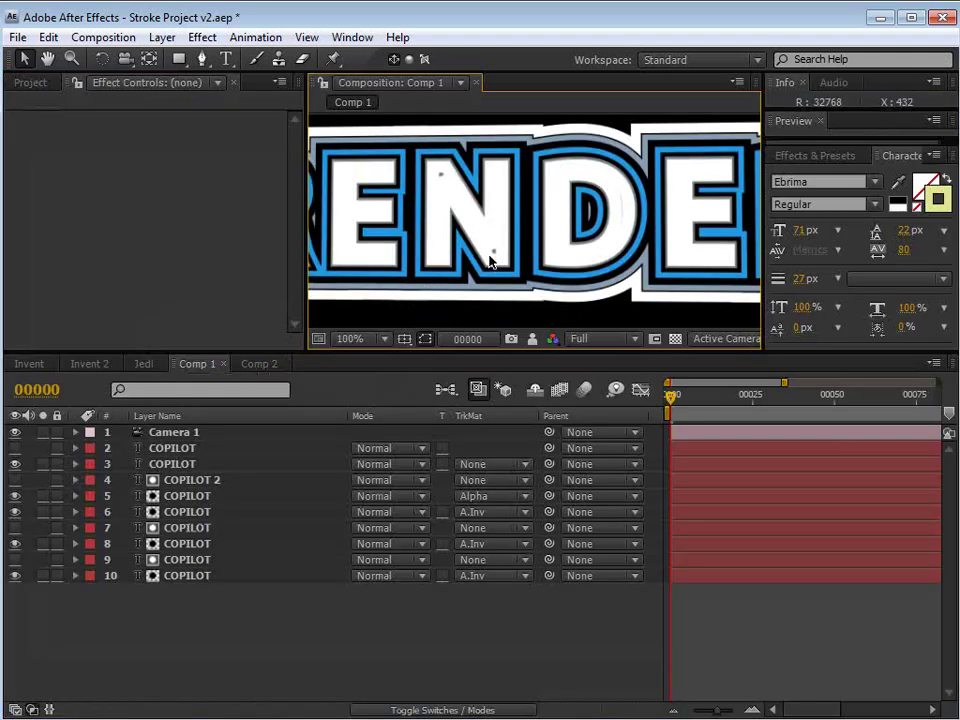
{"action": "key", "text": "grave"}
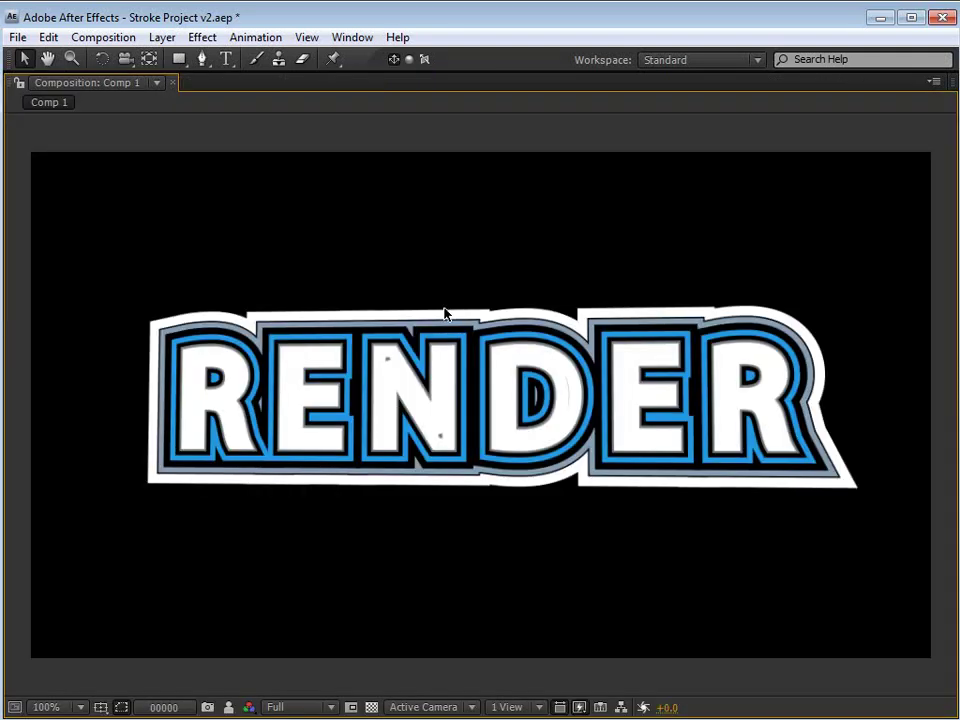
{"action": "left_click", "coordinate": [461, 255]}
{"action": "key", "text": "grave"}
{"action": "scroll", "coordinate": [511, 250], "scroll_direction": "down", "scroll_amount": 2}
Revisit the Jedi and Invent 2 compositions and scrub through the Invent 2 animation
{"action": "left_click", "coordinate": [140, 365]}
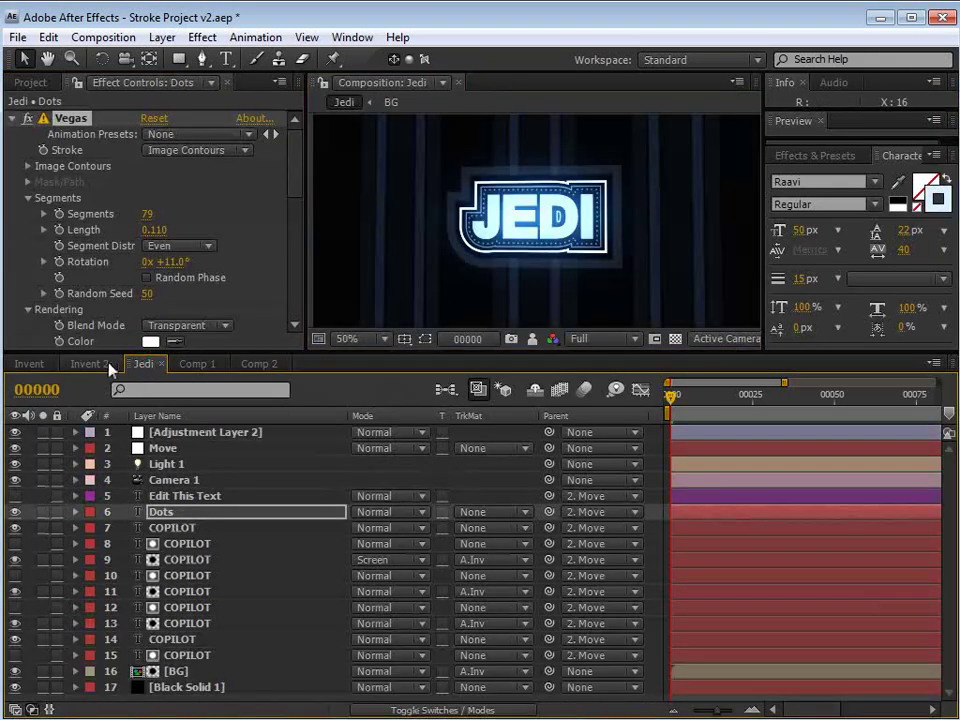
{"action": "left_click", "coordinate": [88, 366]}
{"action": "left_click_drag", "start_coordinate": [654, 404], "coordinate": [678, 404]}
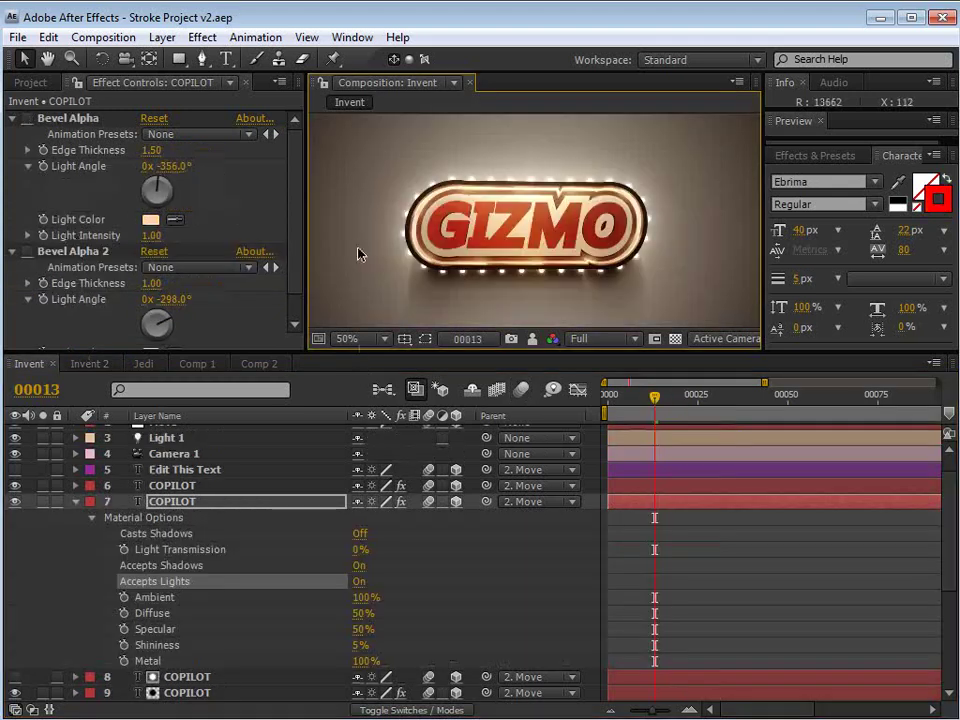
Collapse COPILOT layer 7's properties in the Invent composition and enlarge the timeline to show more layers
{"action": "left_click", "coordinate": [77, 505]}
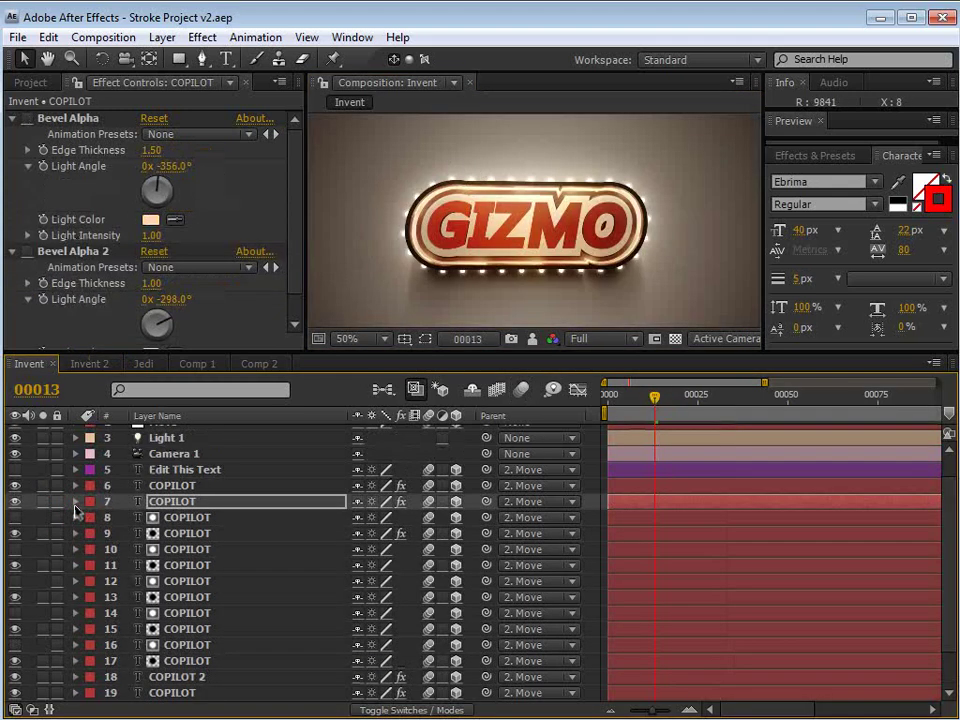
{"action": "left_click", "coordinate": [594, 505]}
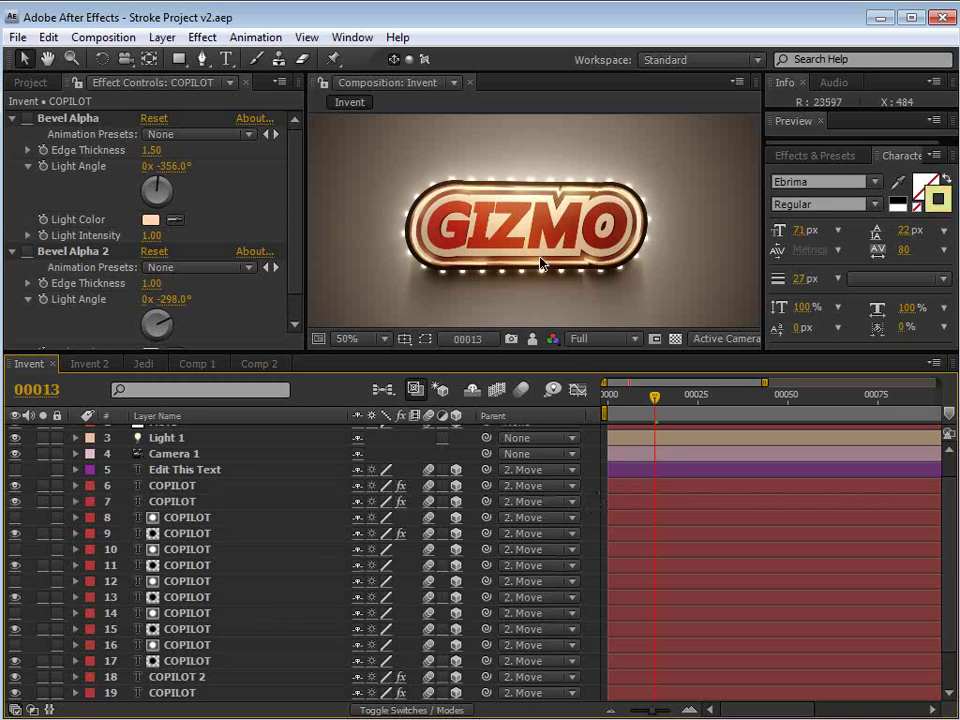
{"action": "scroll", "coordinate": [551, 221], "scroll_direction": "up", "scroll_amount": 1}
{"action": "scroll", "coordinate": [543, 243], "scroll_direction": "down", "scroll_amount": 1}
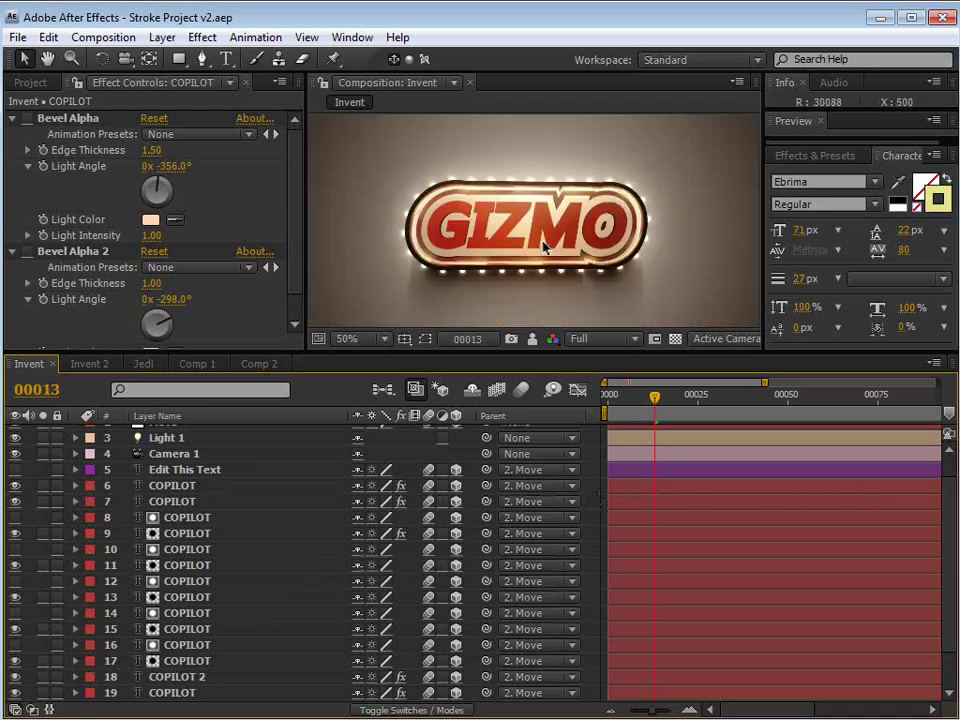
{"action": "left_click", "coordinate": [89, 363]}
{"action": "left_click", "coordinate": [29, 364]}
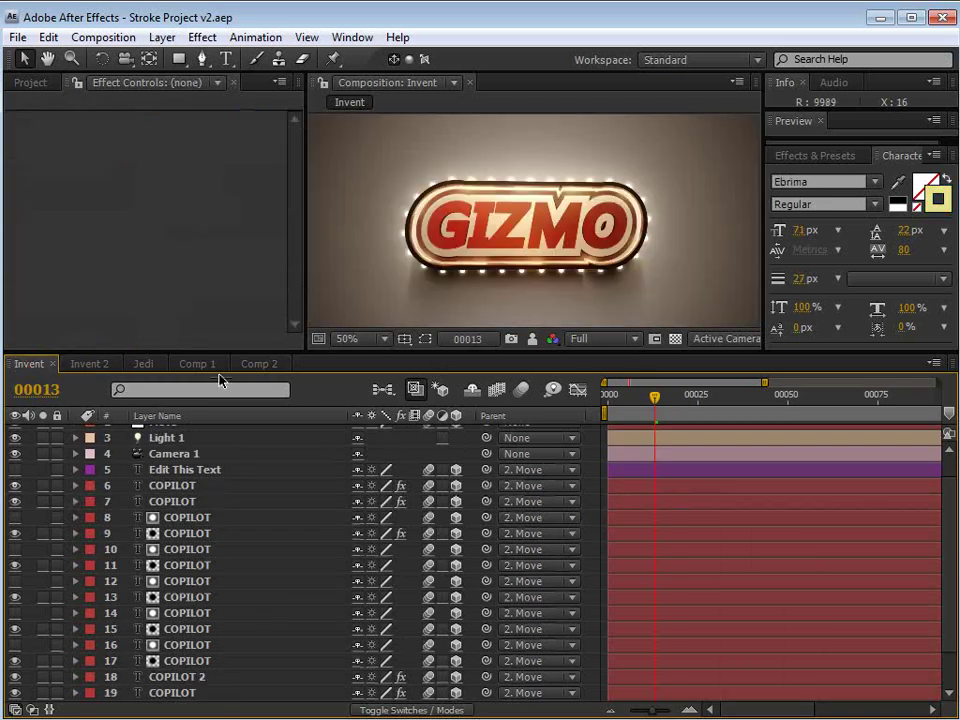
{"action": "left_click_drag", "start_coordinate": [227, 351], "coordinate": [227, 298]}
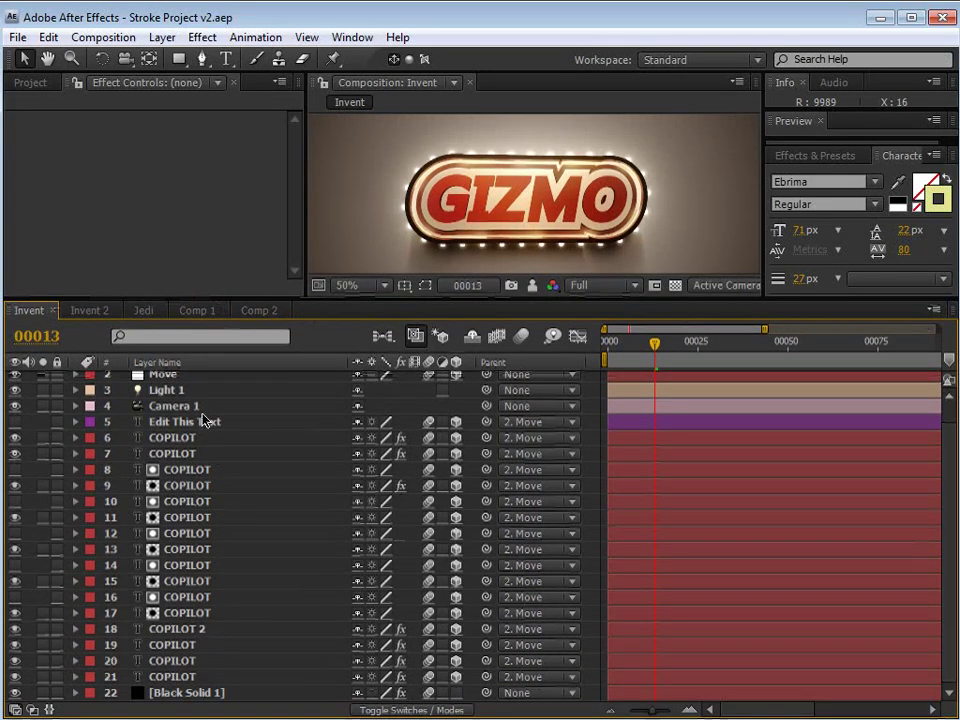
Replace the sign's wording in the Invent composition with ROBOT through the Edit This Text layer
{"action": "left_click", "coordinate": [177, 423]}
{"action": "left_click", "coordinate": [259, 311]}
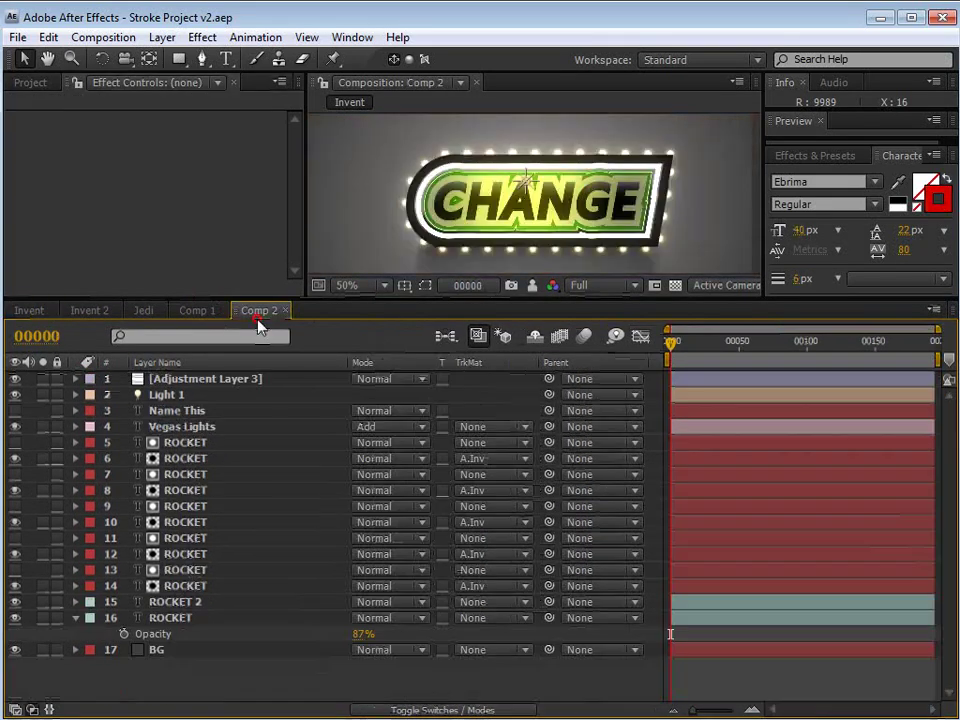
{"action": "left_click", "coordinate": [194, 413]}
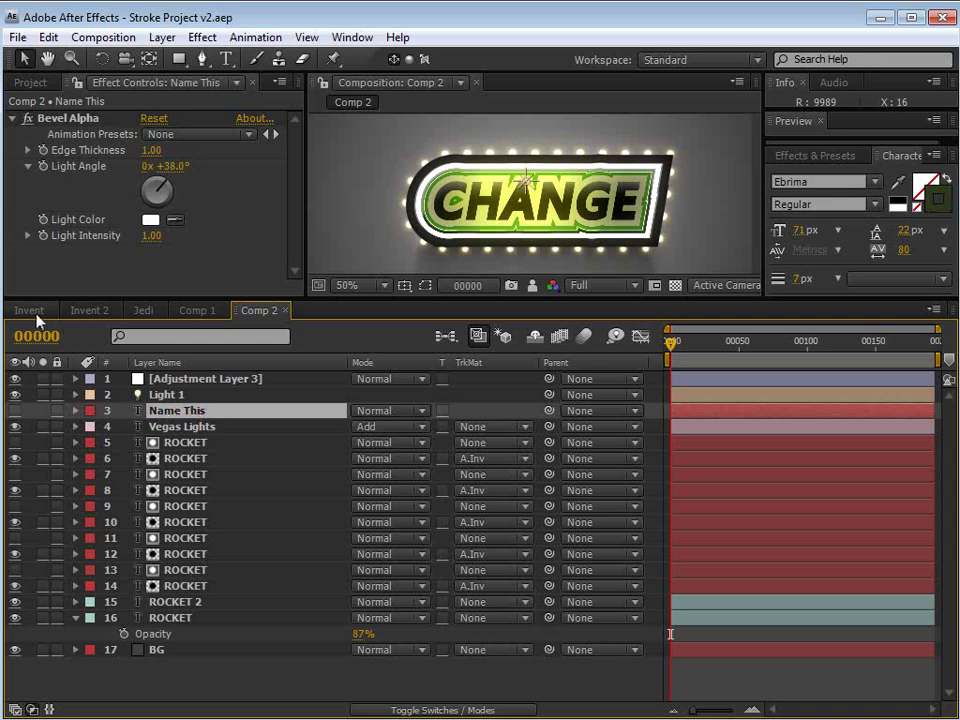
{"action": "left_click", "coordinate": [33, 312]}
{"action": "double_click", "coordinate": [193, 423]}
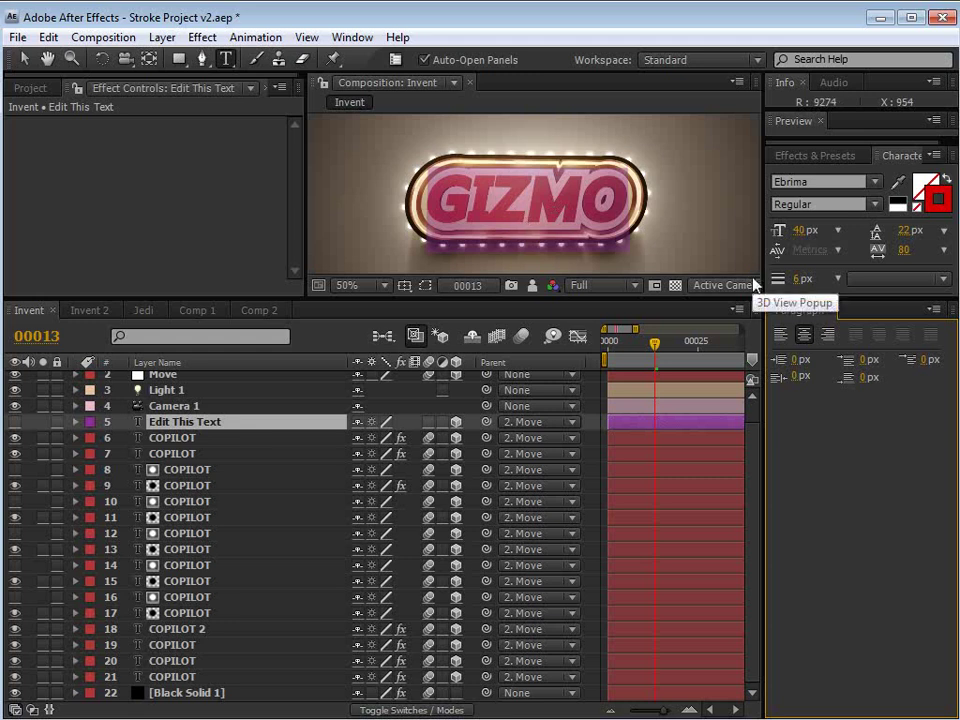
{"action": "key", "text": "Escape"}
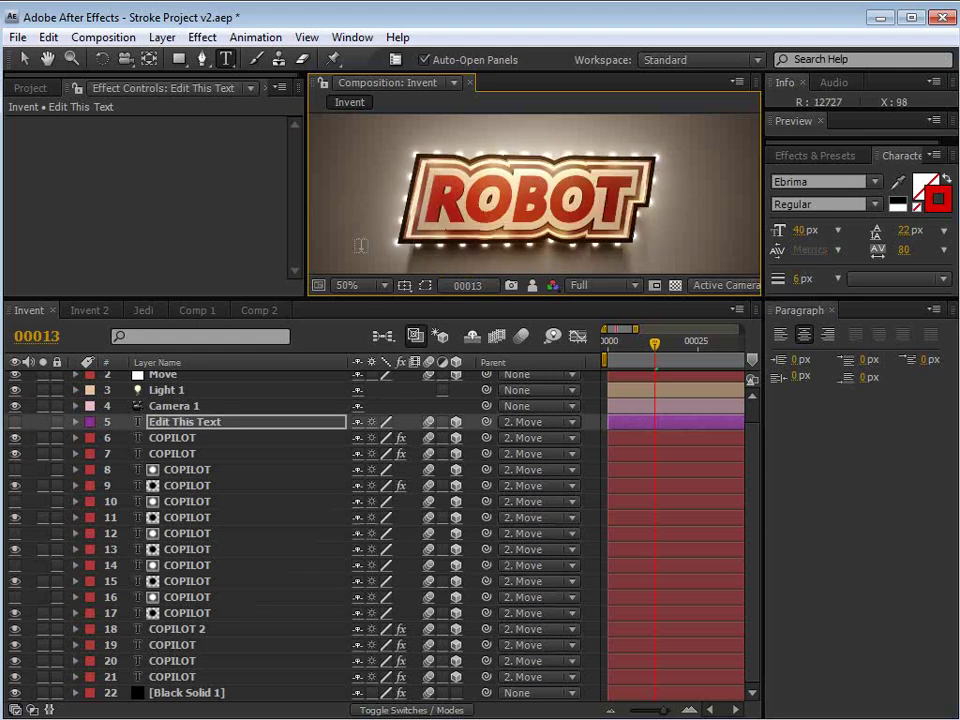
Change the font of all text layers from Edit This Text through COPILOT layer 21 to Eccentric Std
{"action": "left_click", "coordinate": [187, 405]}
{"action": "left_click", "coordinate": [180, 423]}
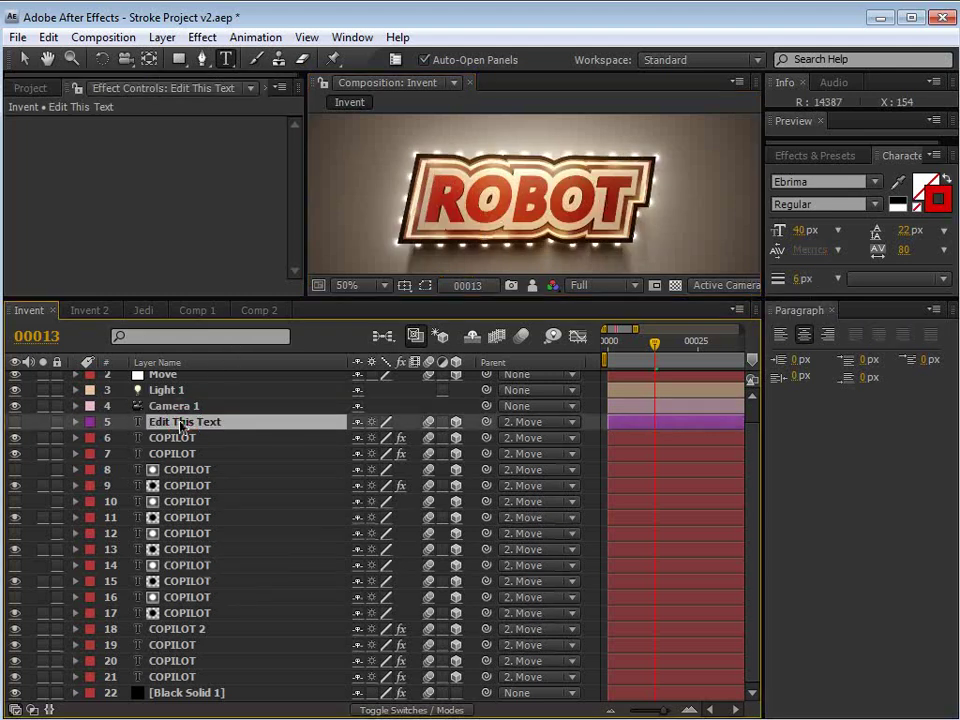
{"action": "key", "text": "v"}
{"action": "left_click", "coordinate": [171, 407]}
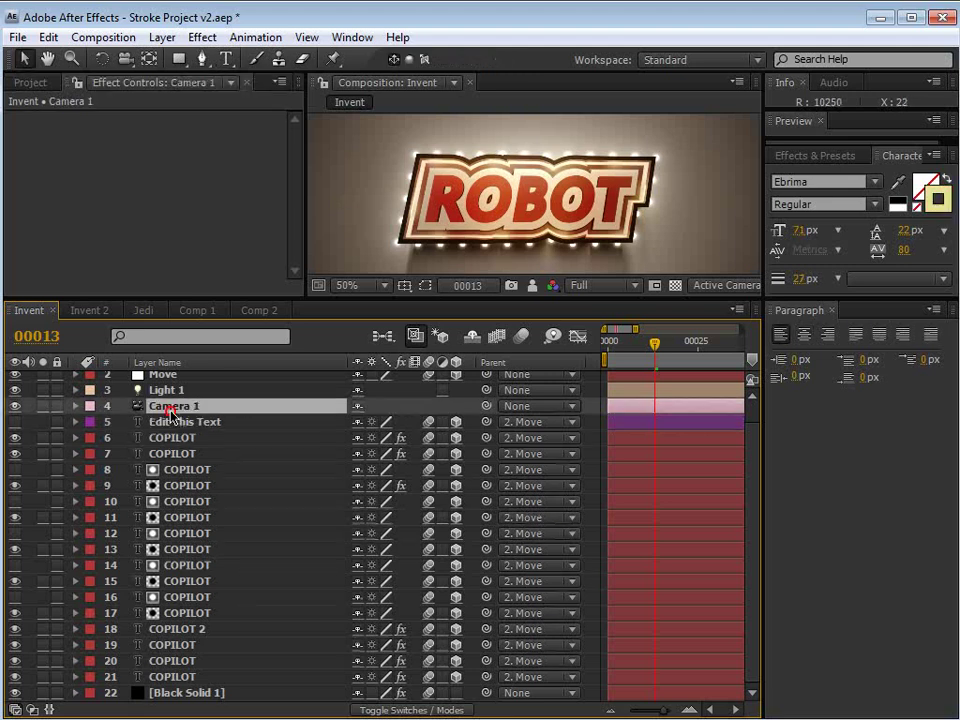
{"action": "left_click", "coordinate": [170, 421]}
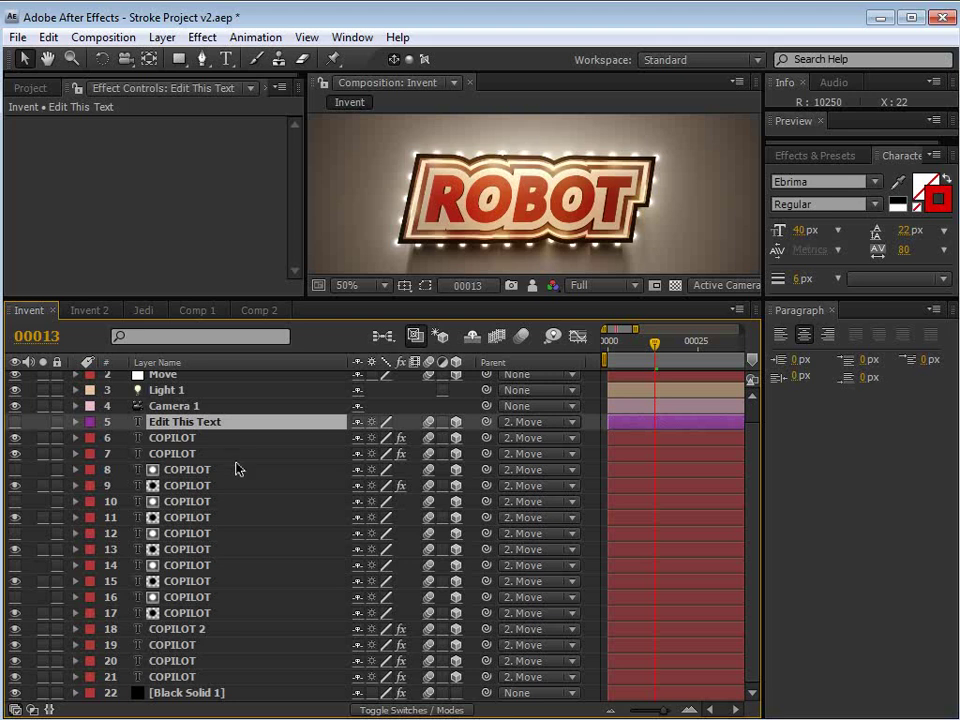
{"action": "left_click", "coordinate": [174, 676], "text": "shift"}
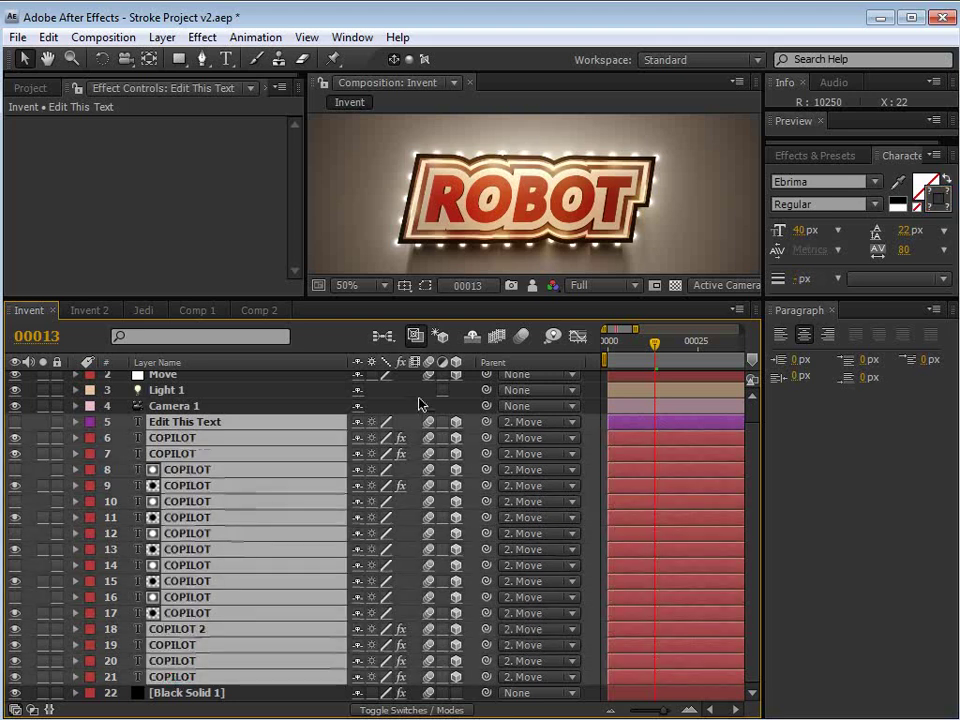
{"action": "left_click", "coordinate": [822, 182]}
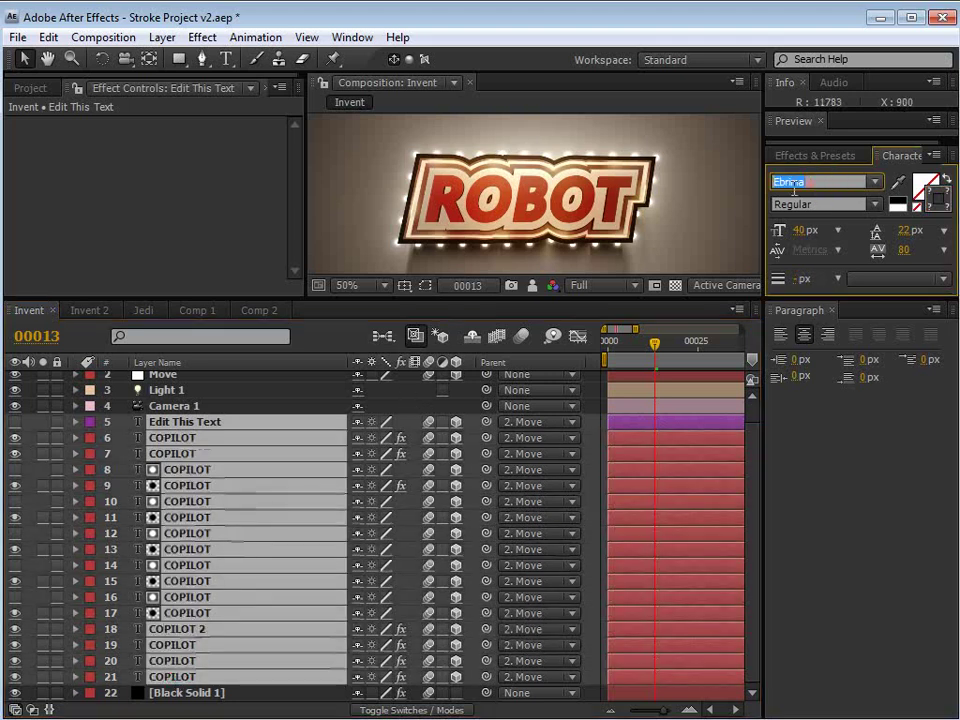
{"action": "type", "text": "DINPro"}
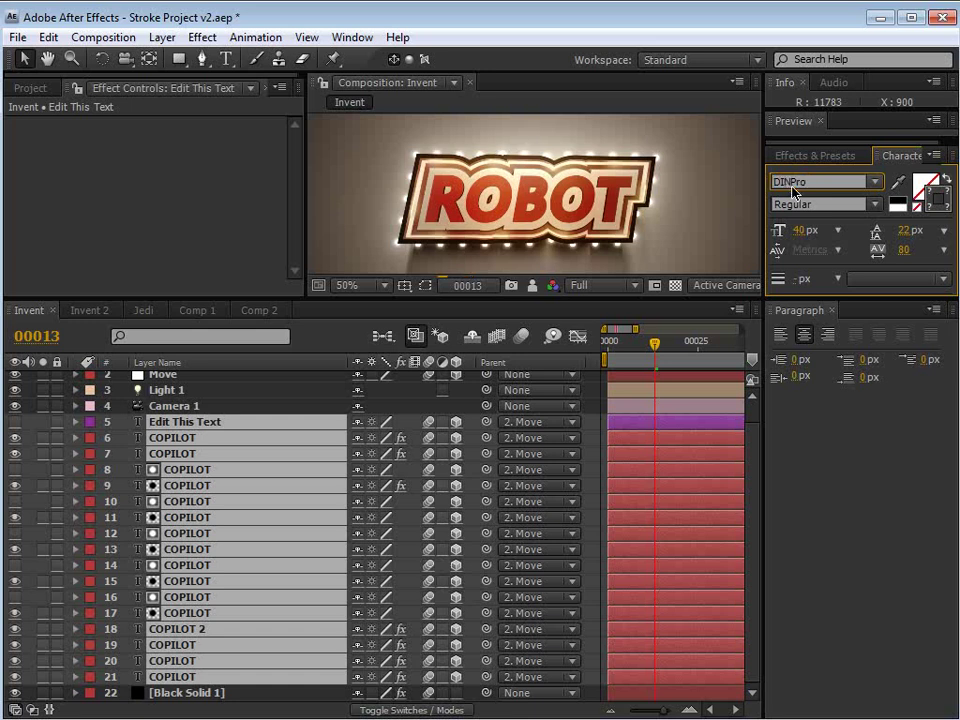
{"action": "key", "text": "Down"}
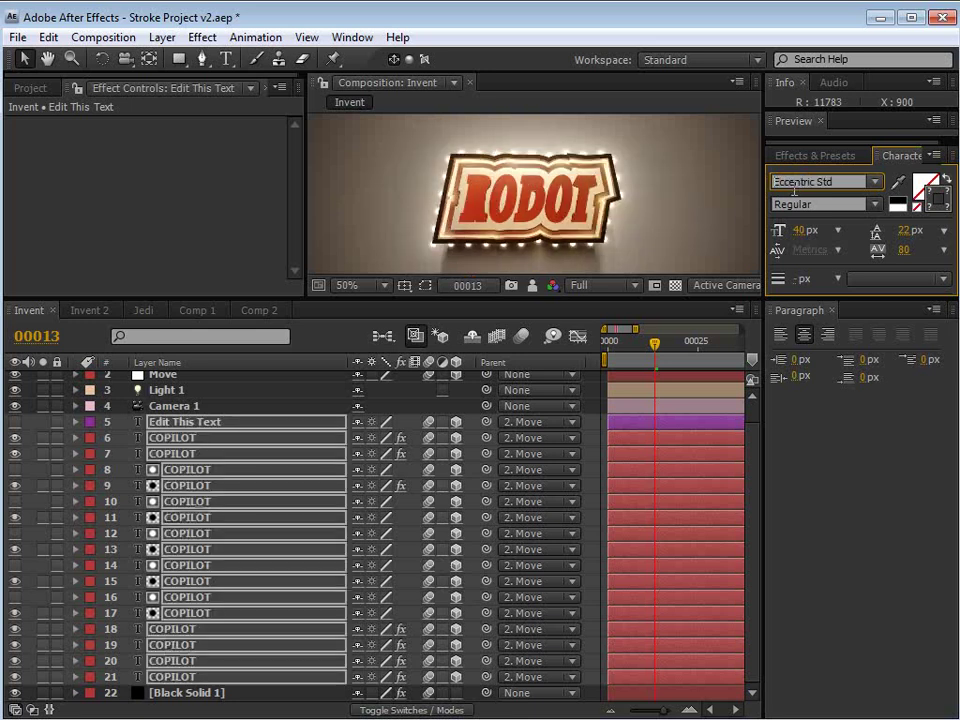
Cycle the font of the selected text layers in the Invent composition through the following typefaces, settling on Eras Light ITC
{"action": "key", "text": "Down"}
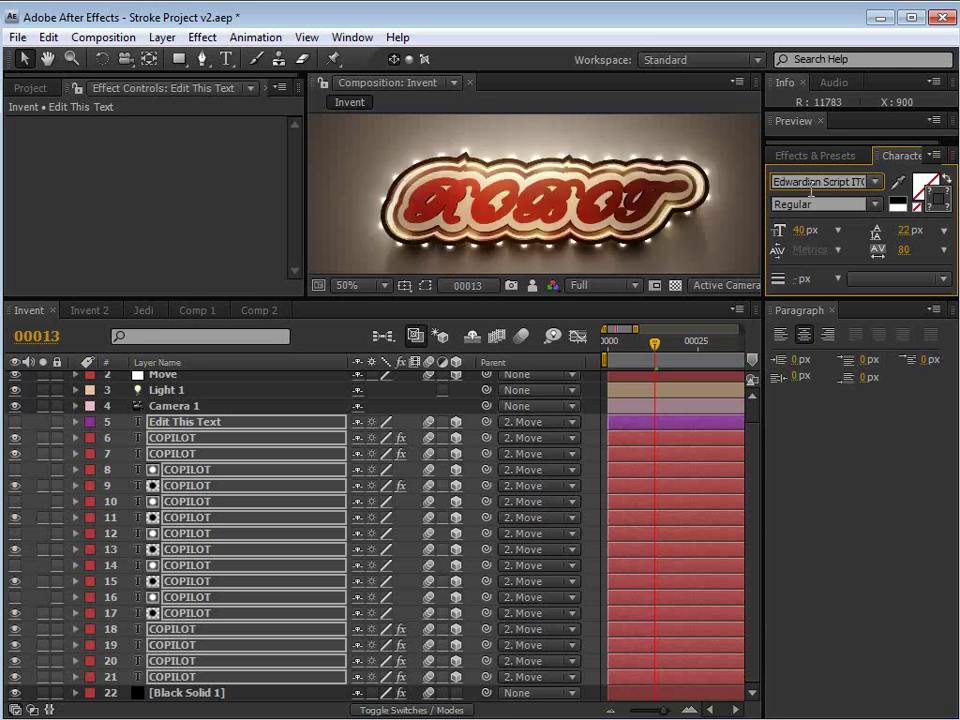
{"action": "key", "text": "Down"}
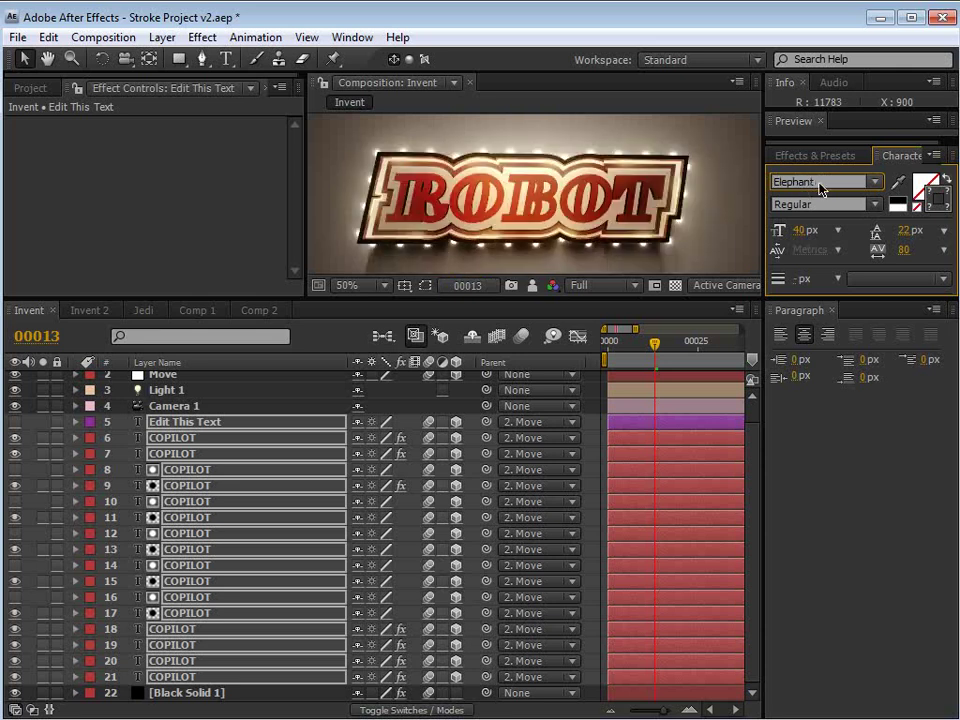
{"action": "key", "text": "Down"}
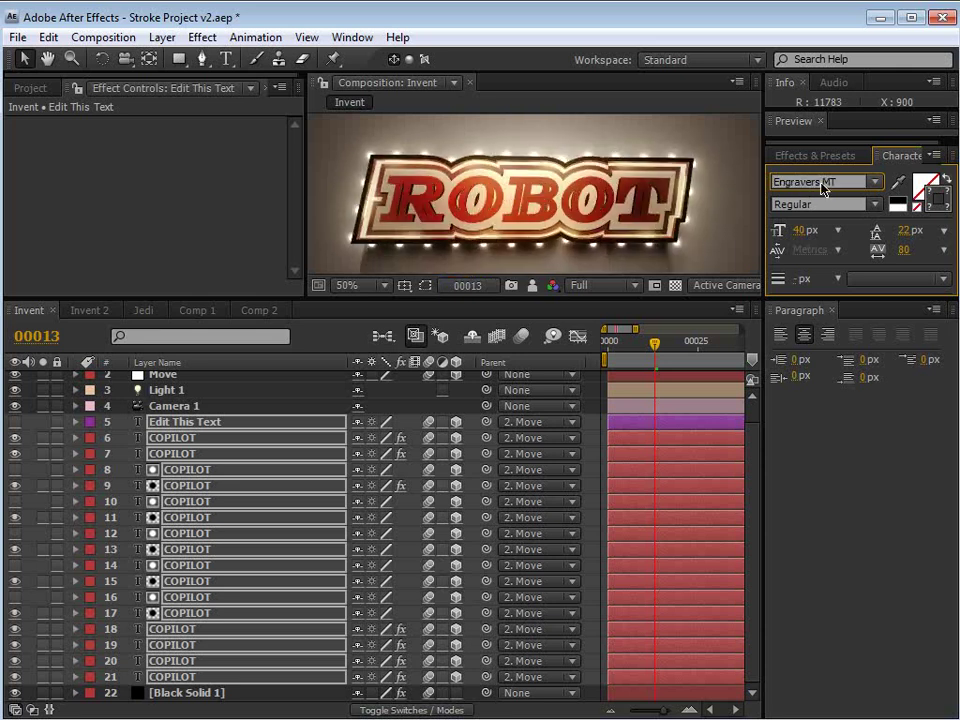
{"action": "key", "text": "Down"}
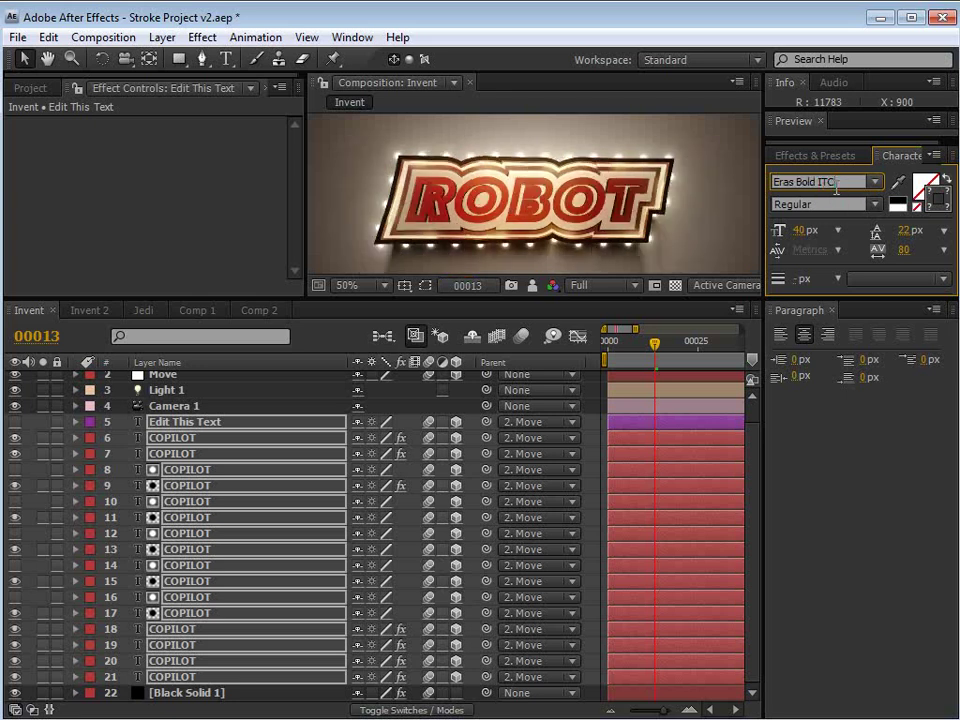
{"action": "key", "text": "Down"}
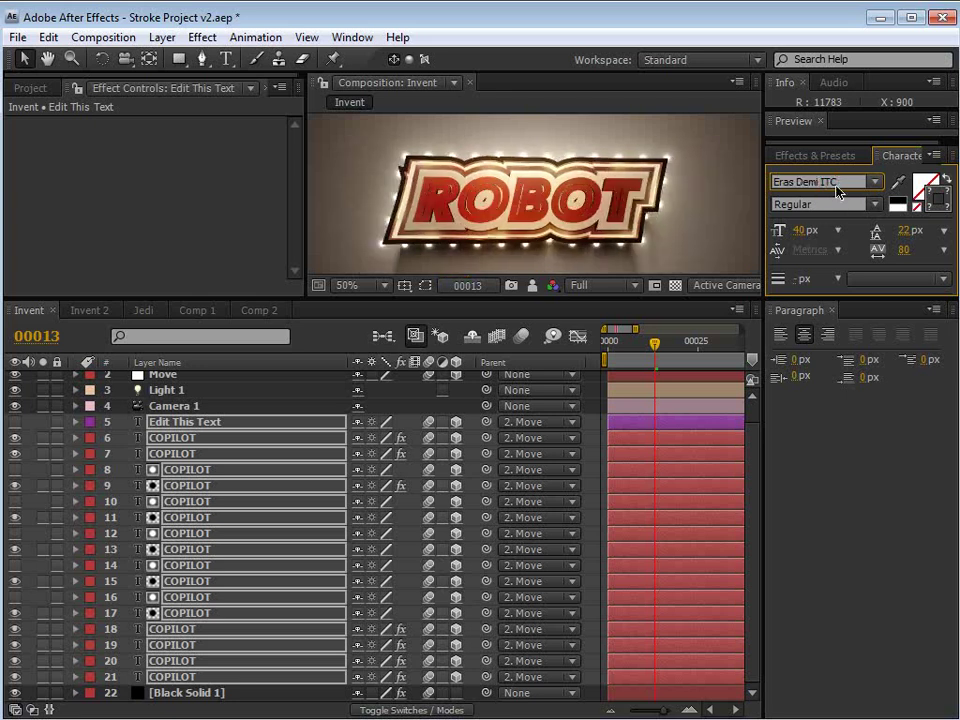
{"action": "key", "text": "Down"}
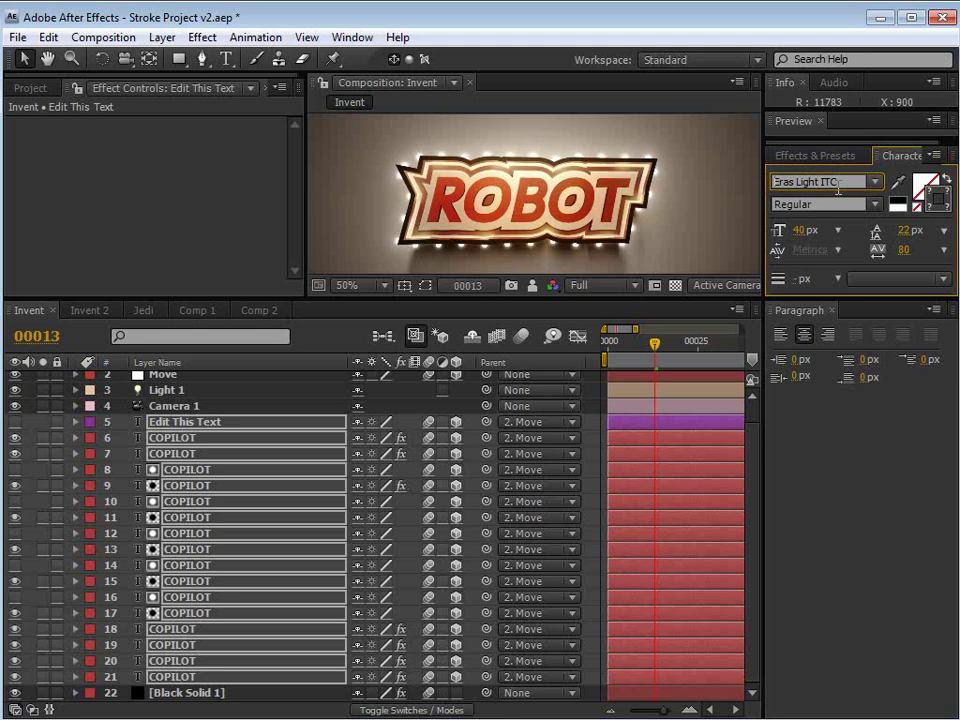
Enlarge the composition viewer, inspect the ROBOT sign in a maximized view, restore the layout, and leave only Camera 1 selected
{"action": "scroll", "coordinate": [506, 240], "scroll_direction": "up", "scroll_amount": 1}
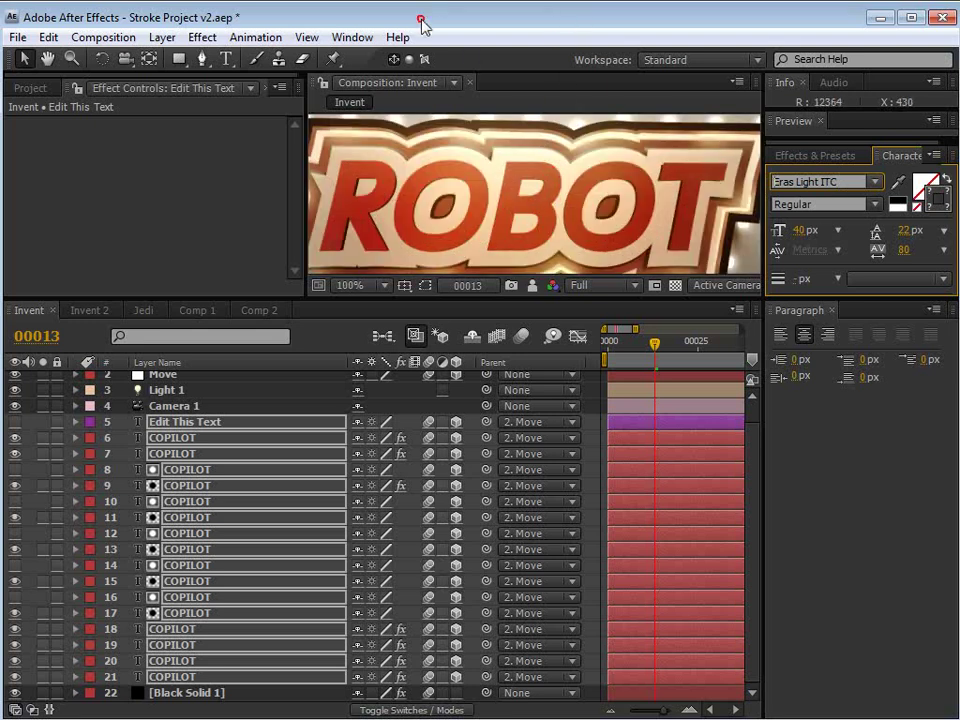
{"action": "left_click_drag", "start_coordinate": [330, 298], "coordinate": [324, 350]}
{"action": "left_click", "coordinate": [448, 272]}
{"action": "key", "text": "grave"}
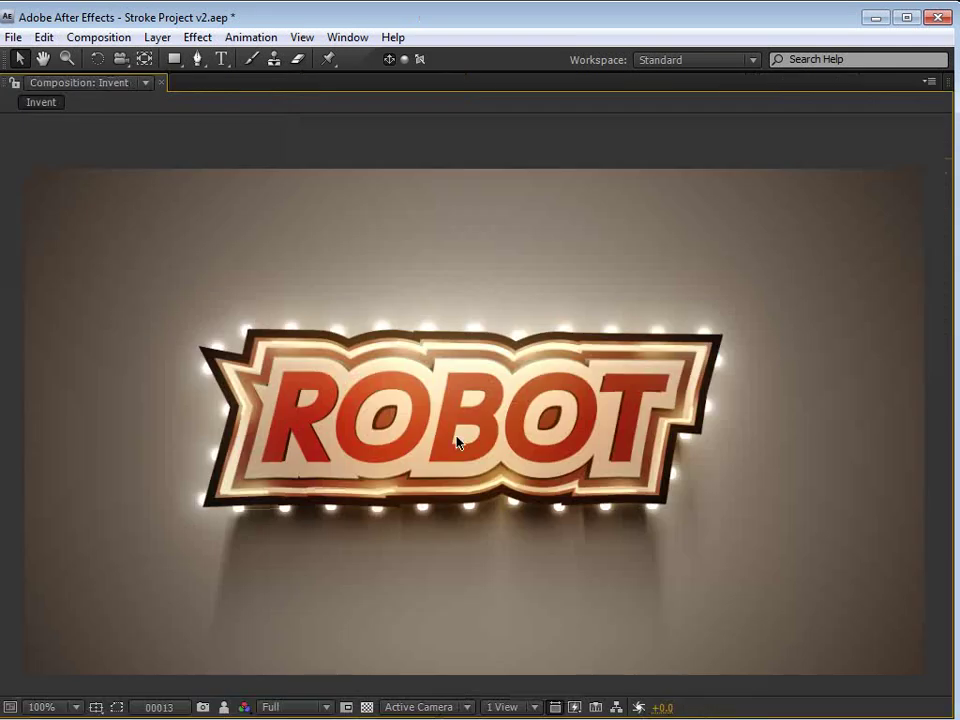
{"action": "key", "text": "grave"}
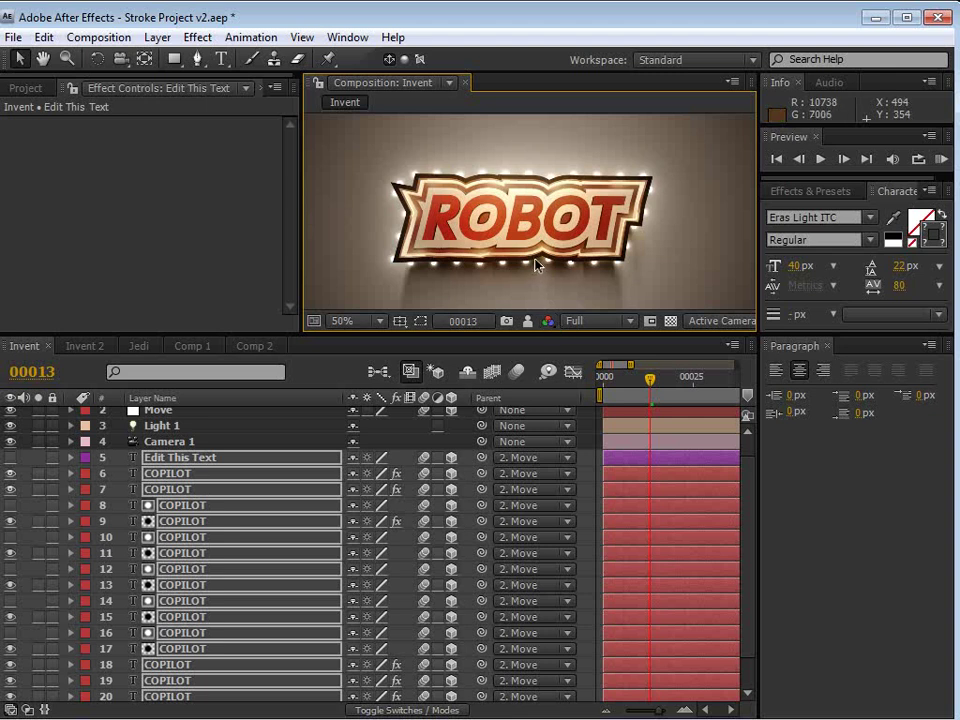
{"action": "left_click", "coordinate": [201, 442]}
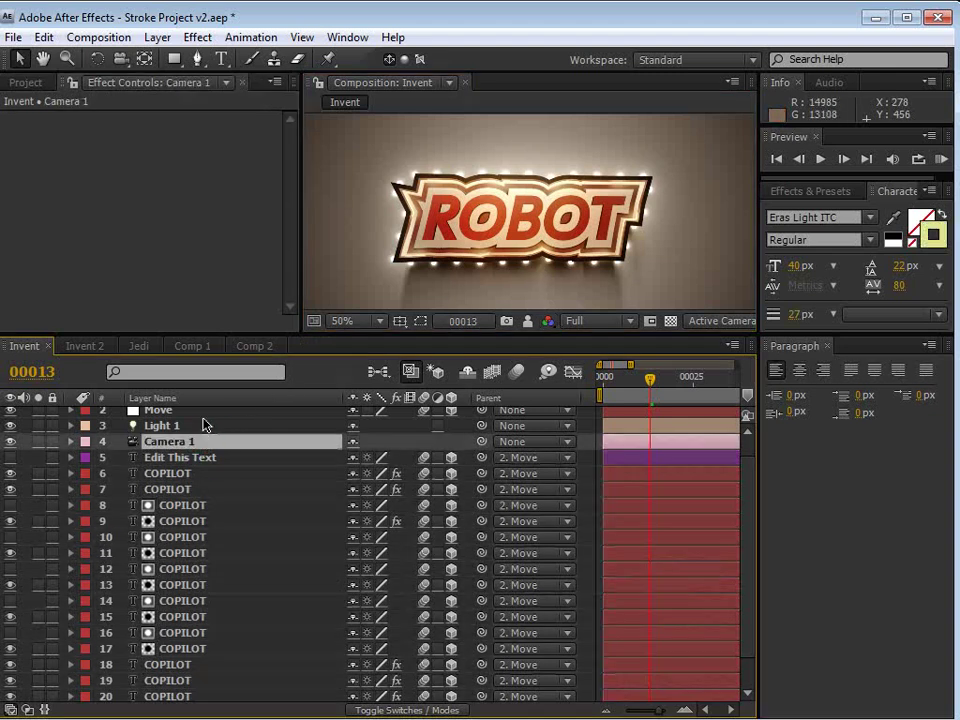
In the Invent 2 composition, change the font of all text layers from Edit This Text through COPILOT layer 20 to Californian FB
{"action": "left_click", "coordinate": [84, 346]}
{"action": "left_click", "coordinate": [180, 437]}
{"action": "left_click", "coordinate": [172, 675], "text": "shift"}
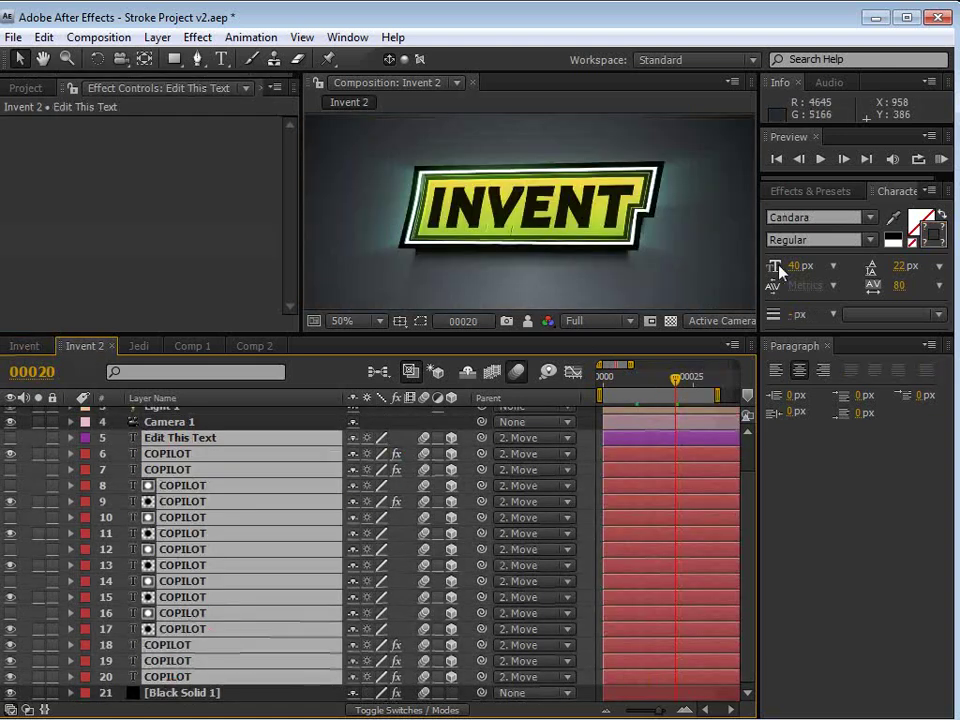
{"action": "left_click", "coordinate": [806, 218]}
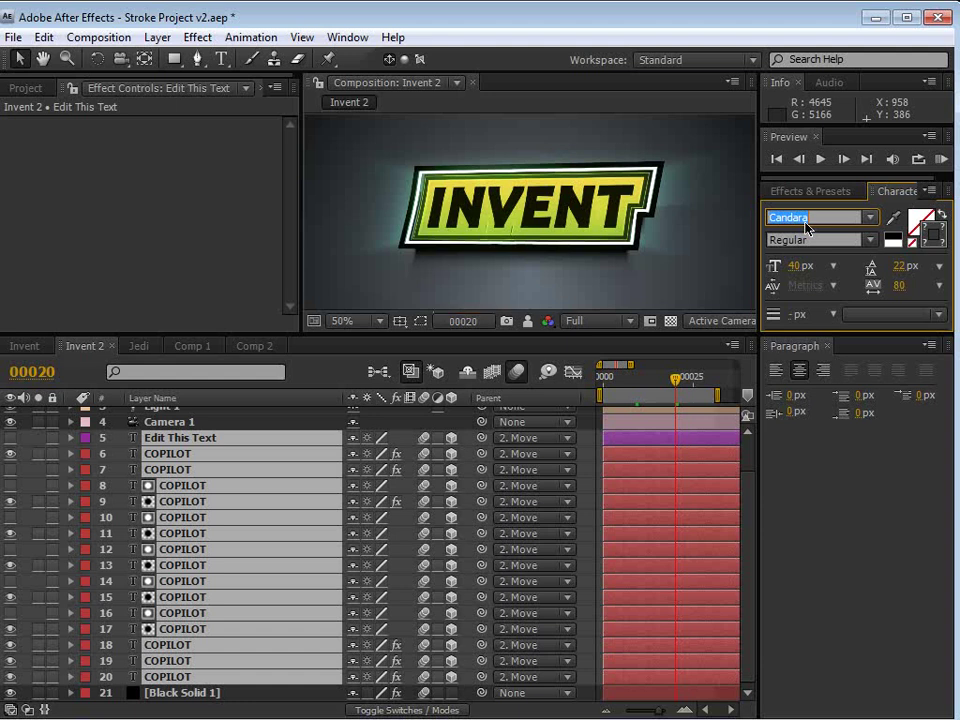
{"action": "key", "text": "Up"}
{"action": "key", "text": "Up"}
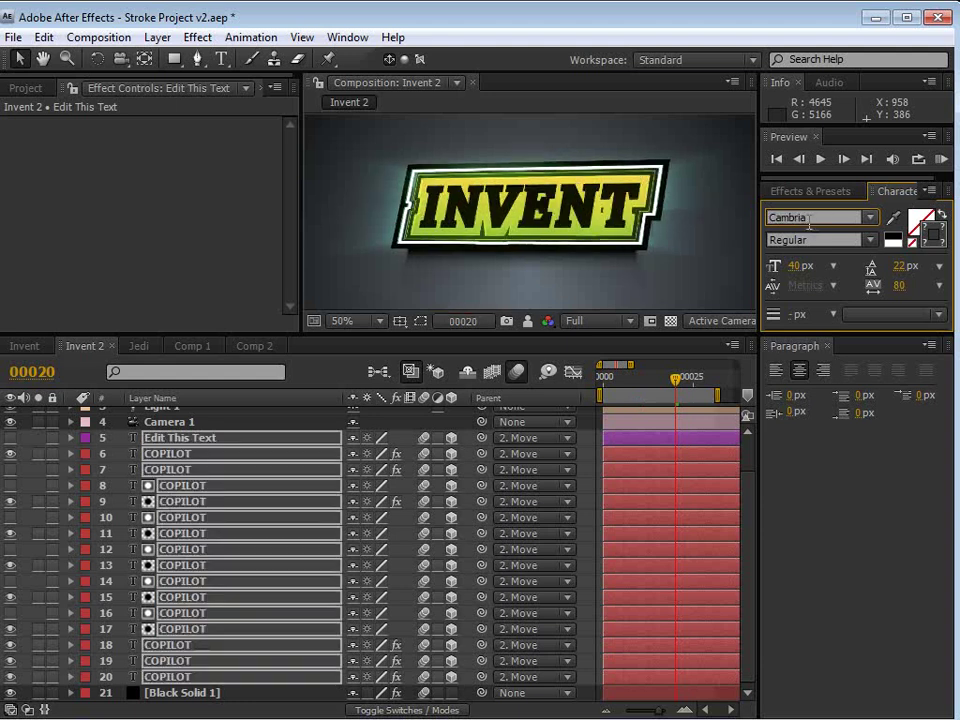
{"action": "key", "text": "Up"}
{"action": "key", "text": "Up"}
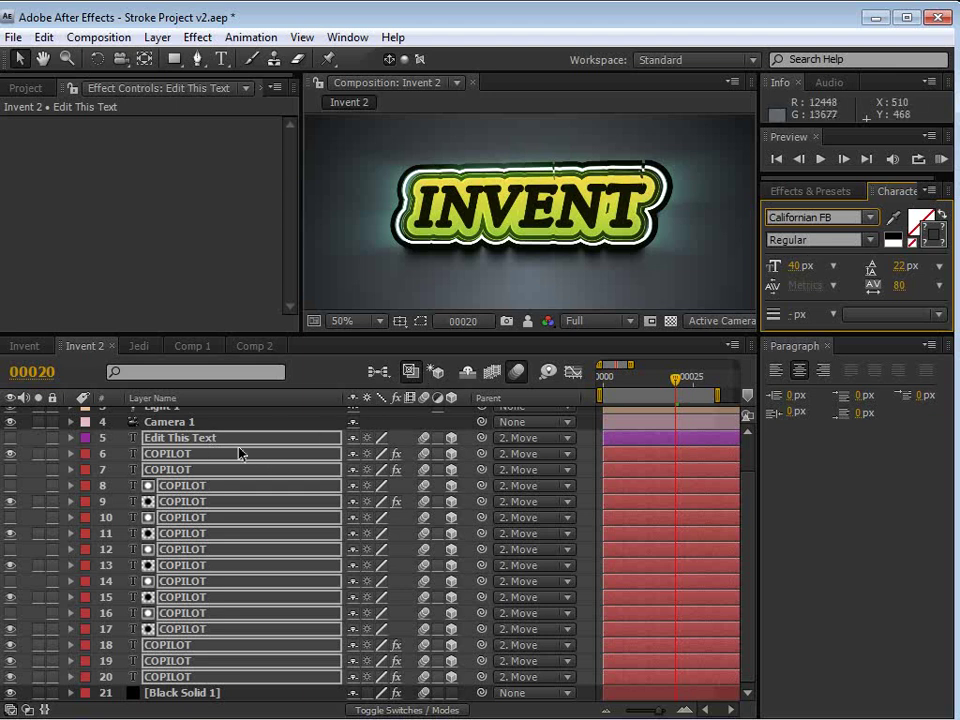
Replace the sign's wording in the Invent 2 composition with NSYNC through the Edit This Text layer
{"action": "left_click", "coordinate": [160, 422]}
{"action": "double_click", "coordinate": [171, 439]}
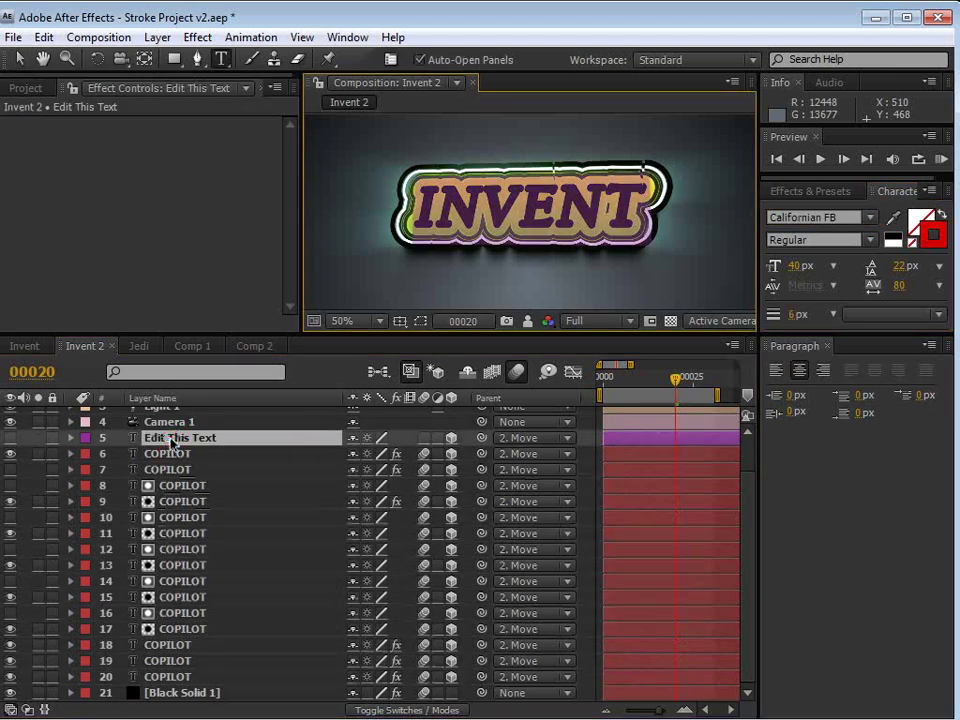
{"action": "key", "text": "Right"}
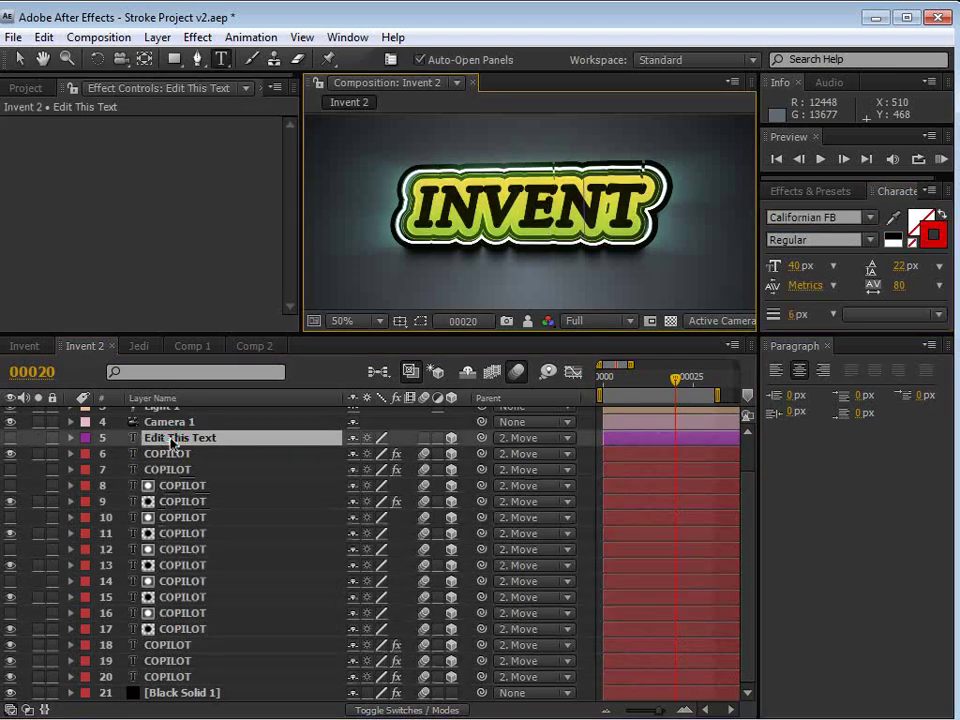
{"action": "key", "text": "ctrl+shift+a"}
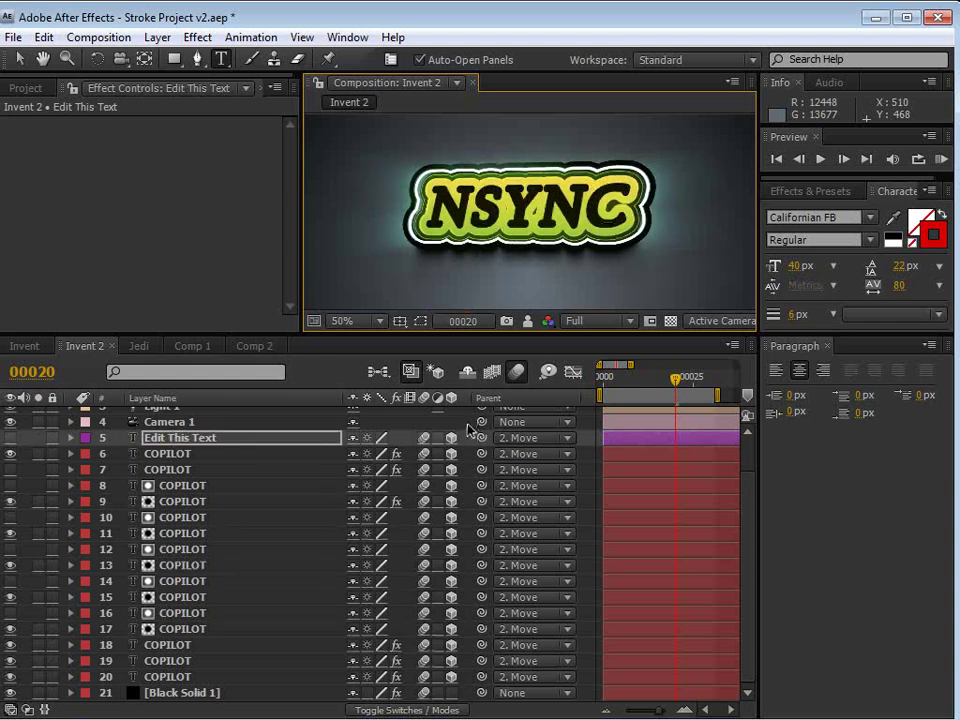
Look at the Jedi composition and return to the Invent composition
{"action": "left_click", "coordinate": [139, 346]}
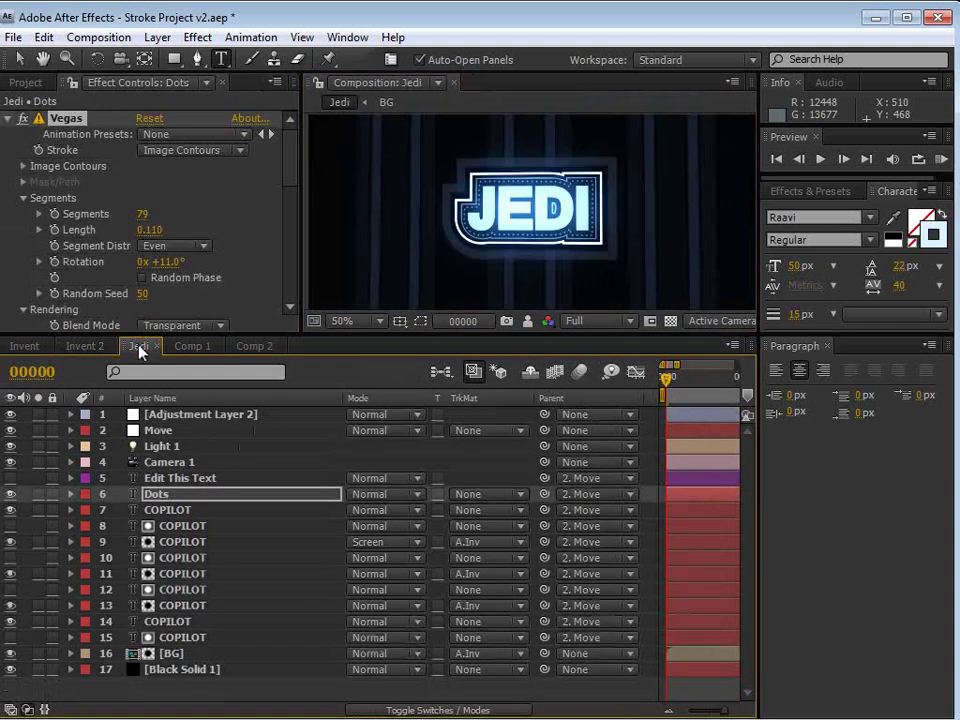
{"action": "left_click", "coordinate": [24, 346]}
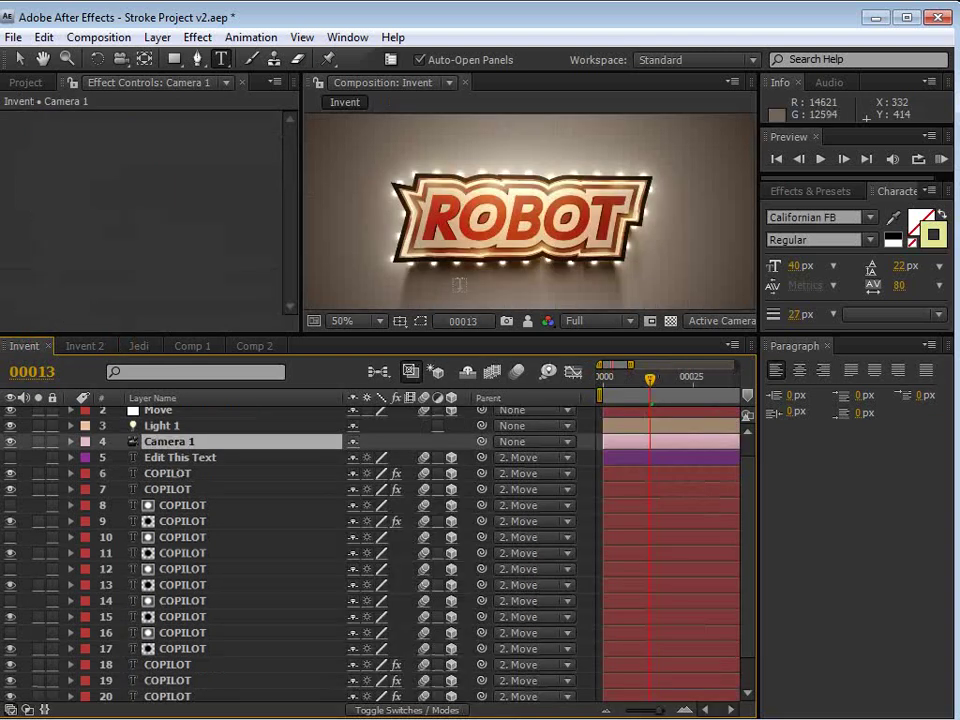